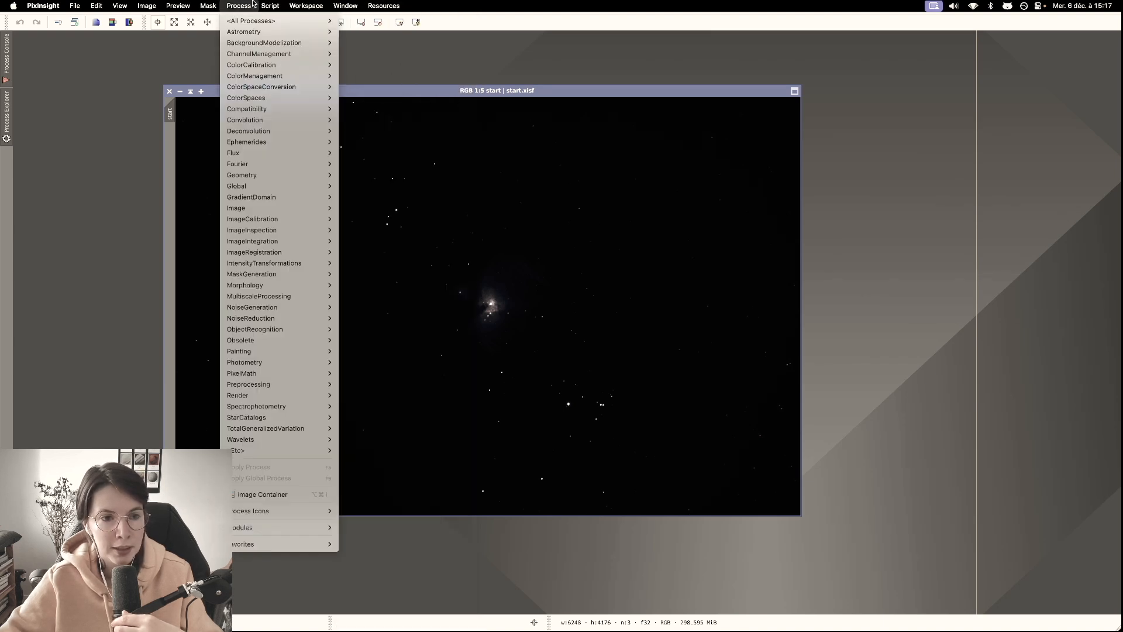
- Load the process icons from yt initiation.xpsm in the Downloads folder into the workspace
mouse_move(274, 4)
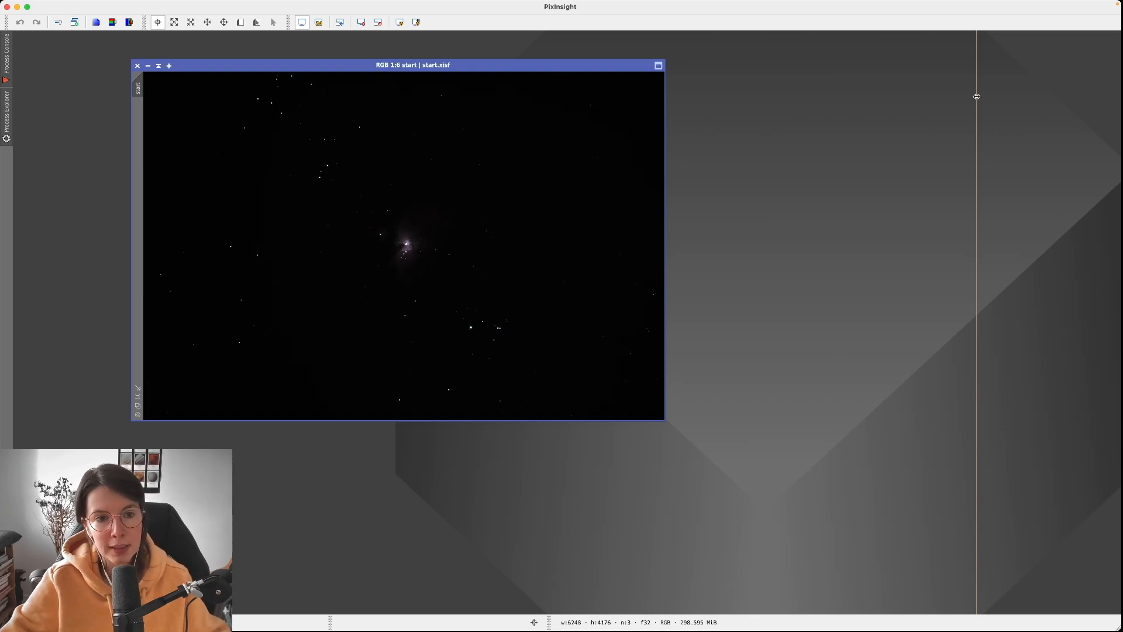
right_click(803, 123)
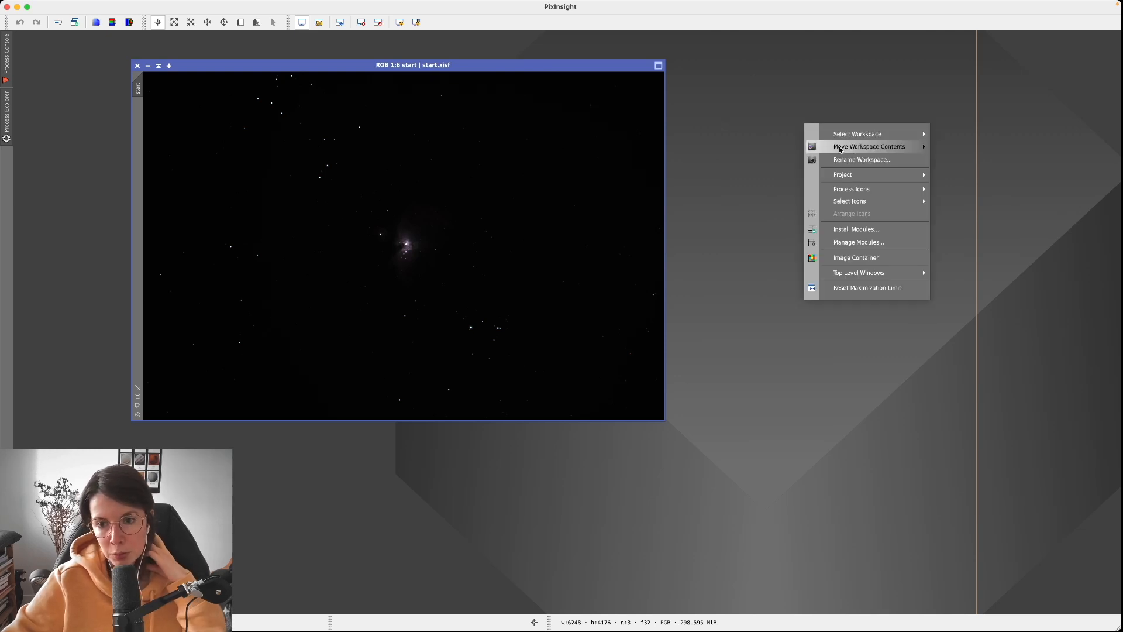
mouse_move(856, 190)
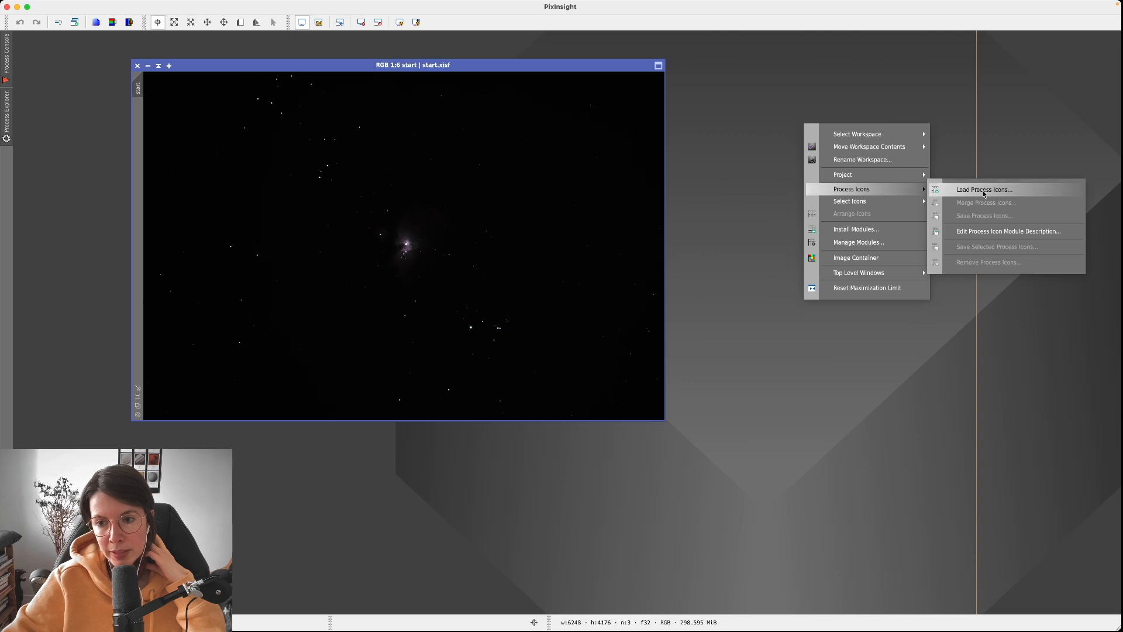
click(966, 190)
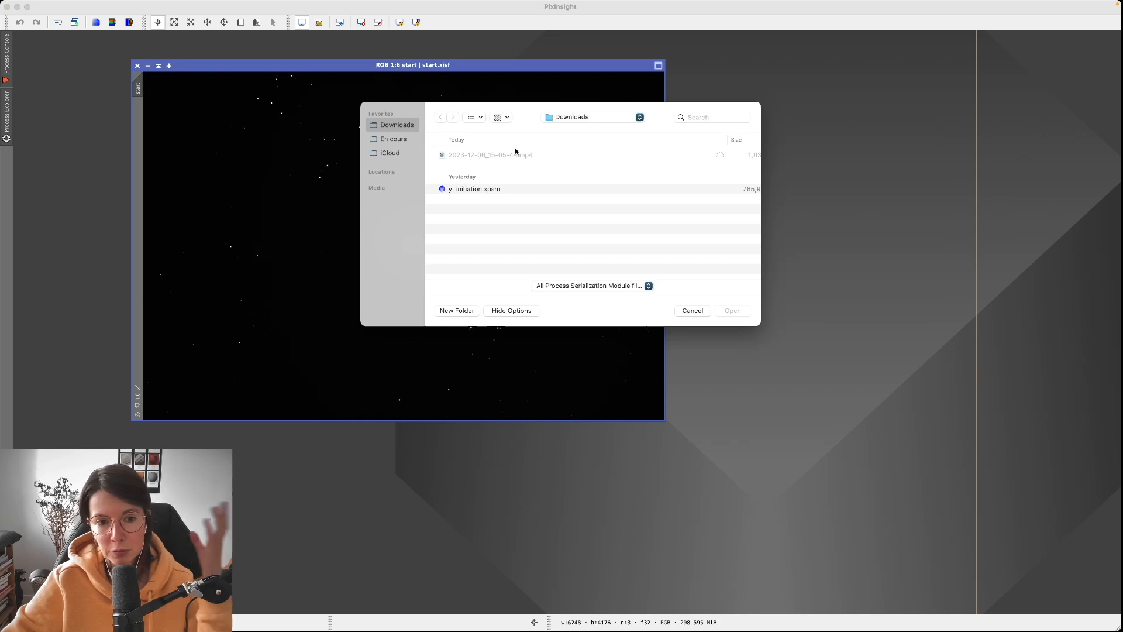
click(480, 189)
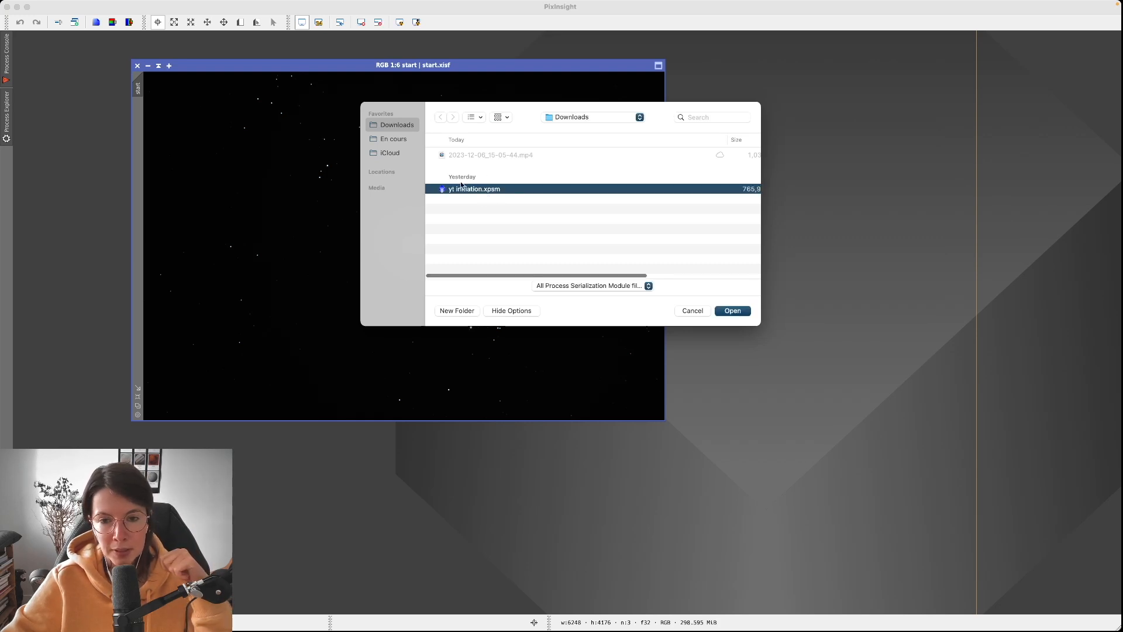
scroll(521, 175, right, 1)
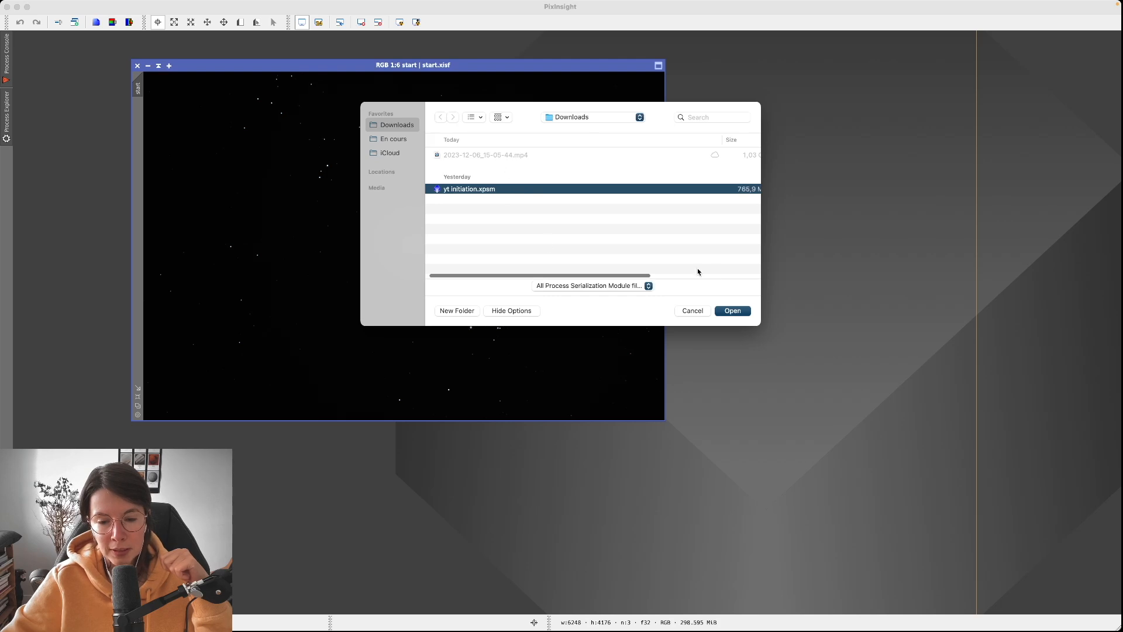
click(735, 309)
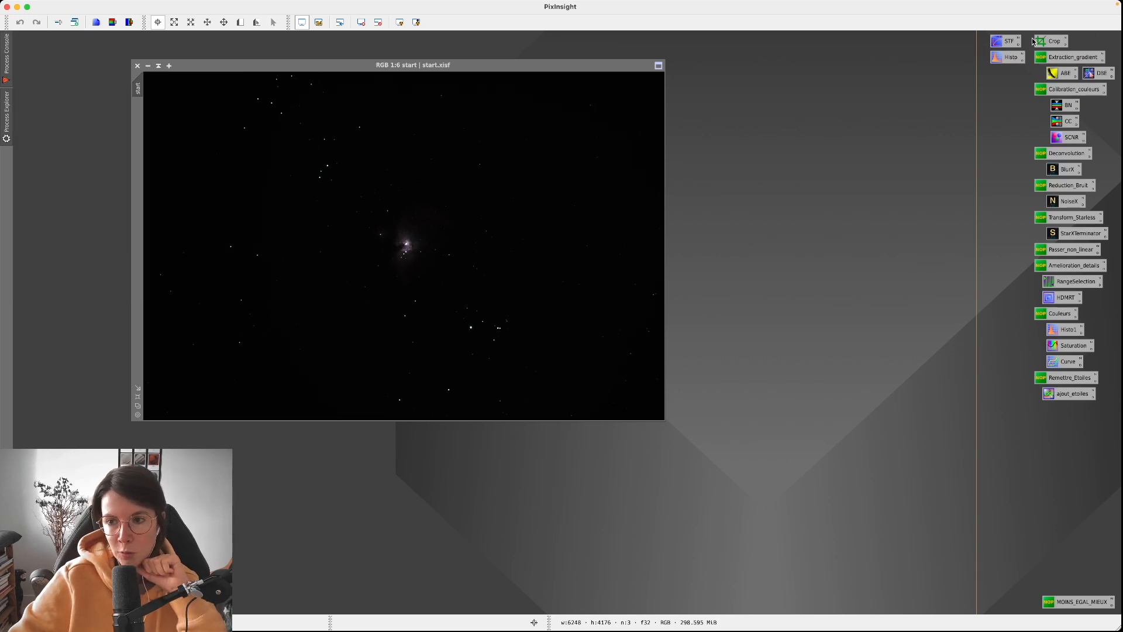
- Examine the workspace process icons in workflow order, from Crop through StarXTerminator and Passer_non_lineaire to ajout_etoiles
drag(1033, 36, 1102, 405)
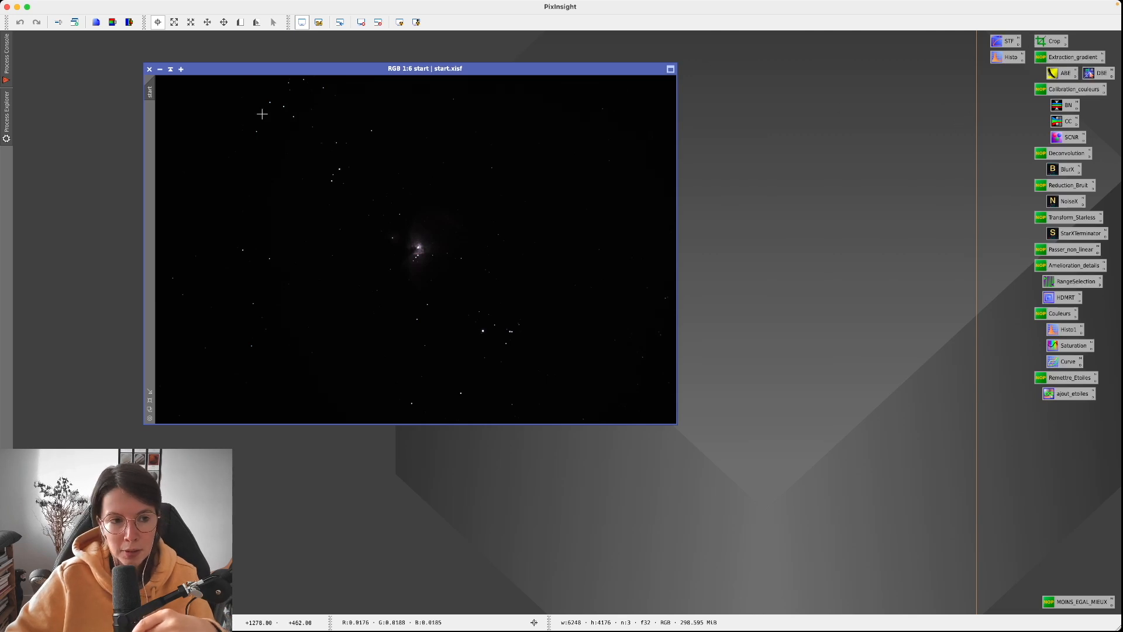
drag(419, 69, 365, 90)
drag(1030, 38, 1094, 423)
click(1025, 211)
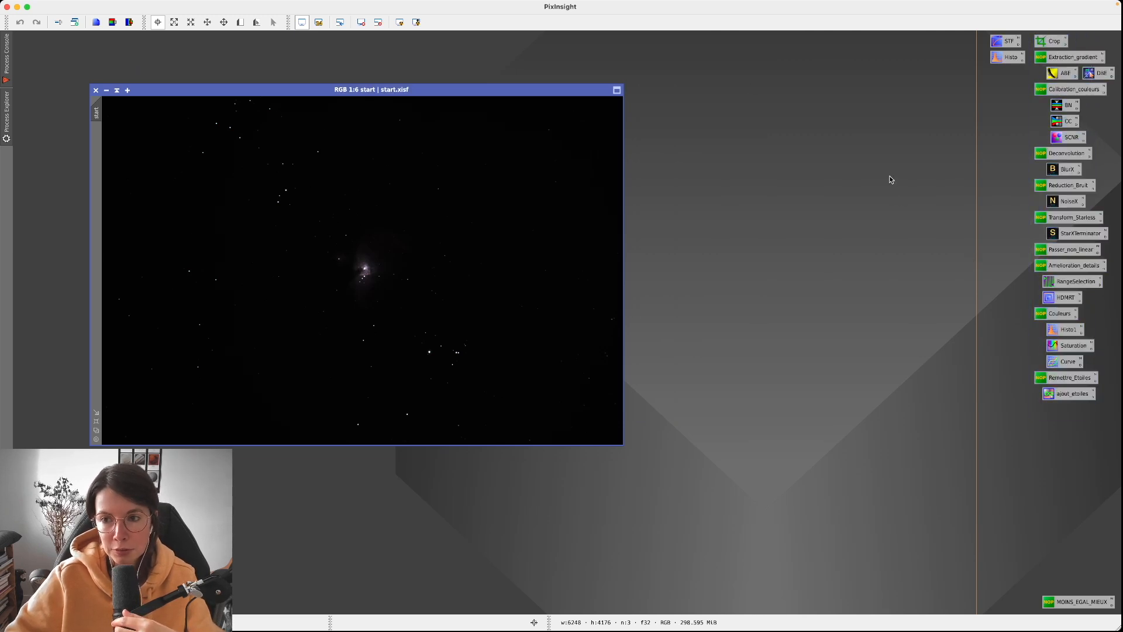
drag(315, 92, 473, 112)
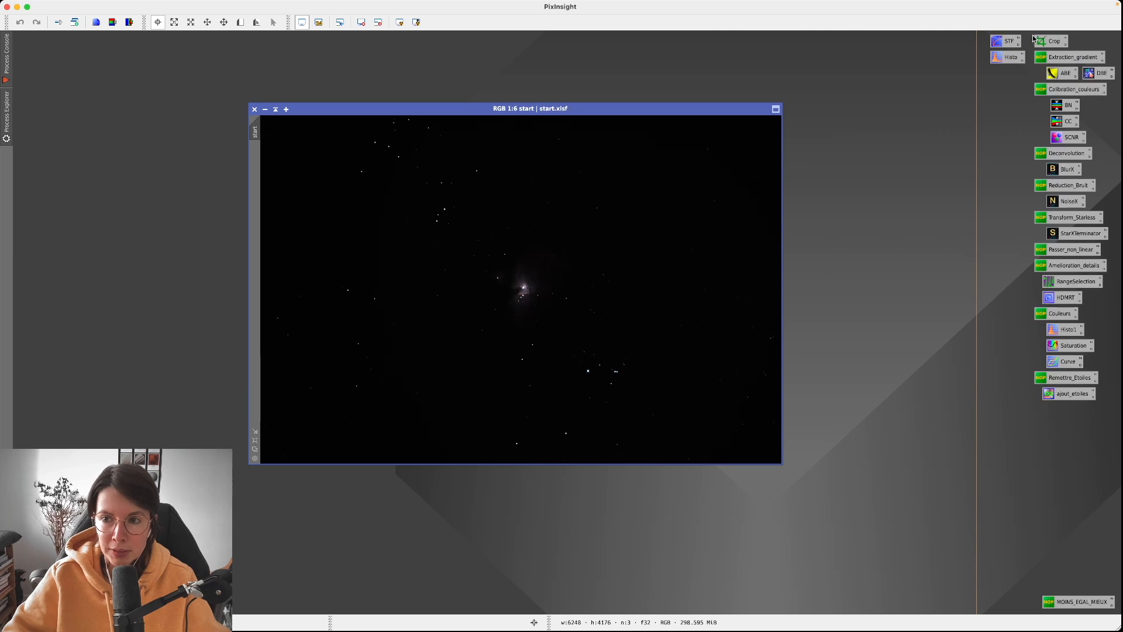
drag(1040, 47, 1112, 240)
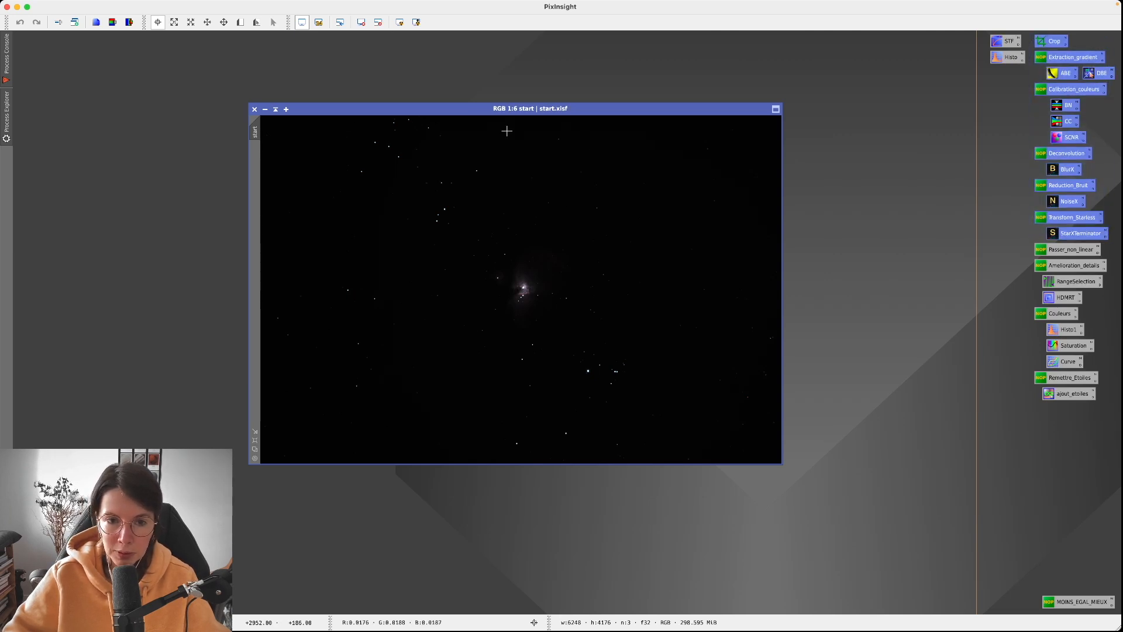
drag(1017, 246, 1114, 250)
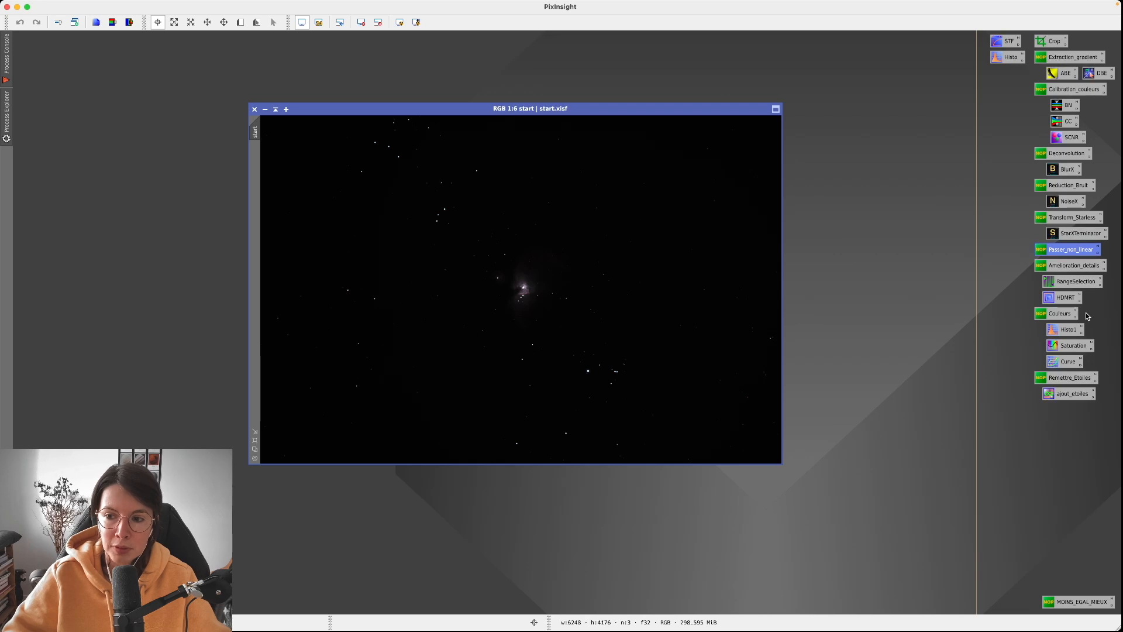
drag(1024, 260, 1120, 452)
click(848, 296)
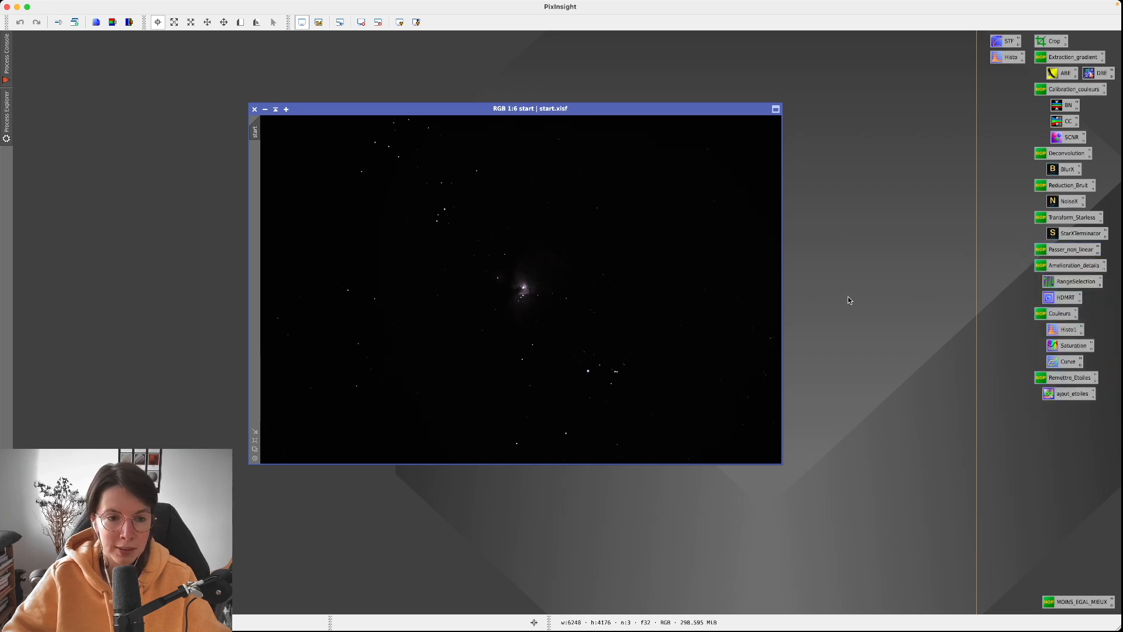
drag(444, 109, 418, 110)
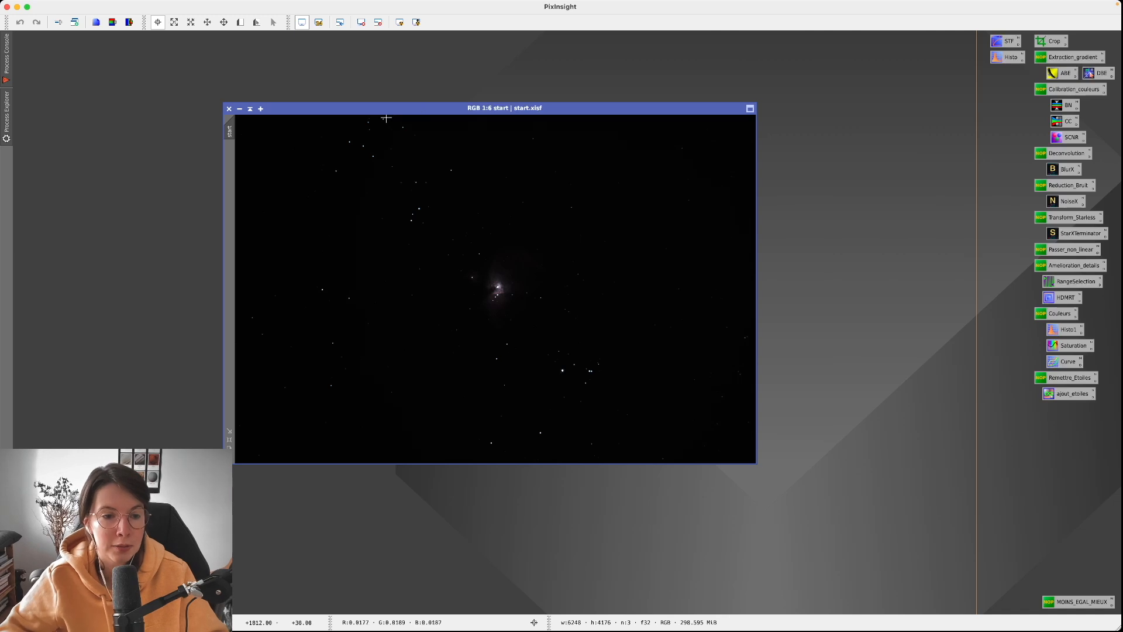
drag(344, 111, 345, 109)
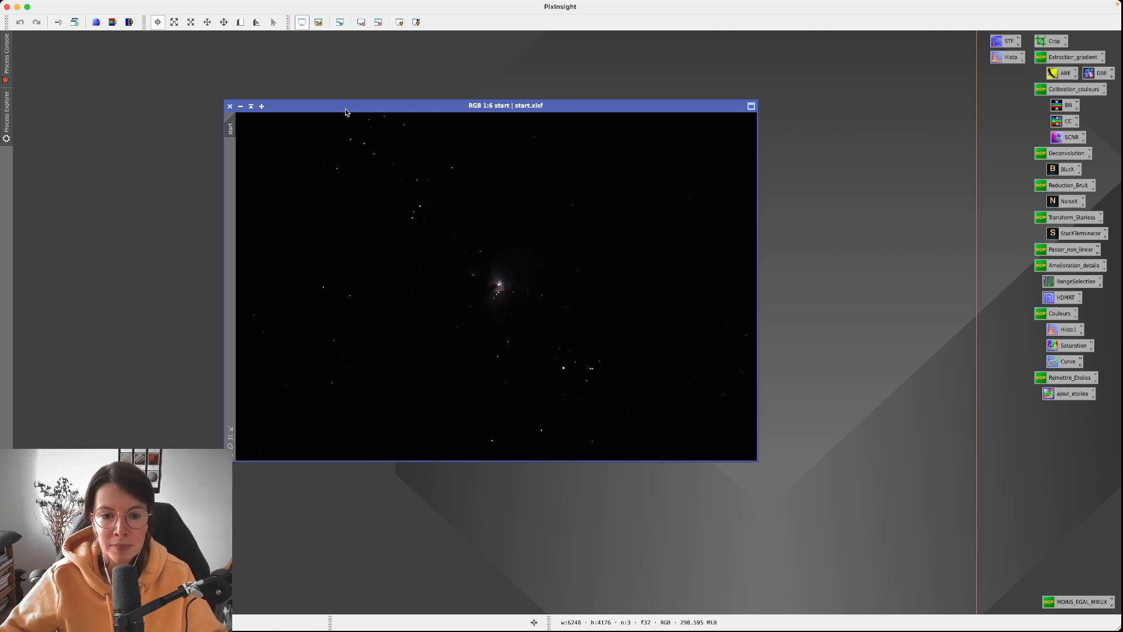
right_click(345, 112)
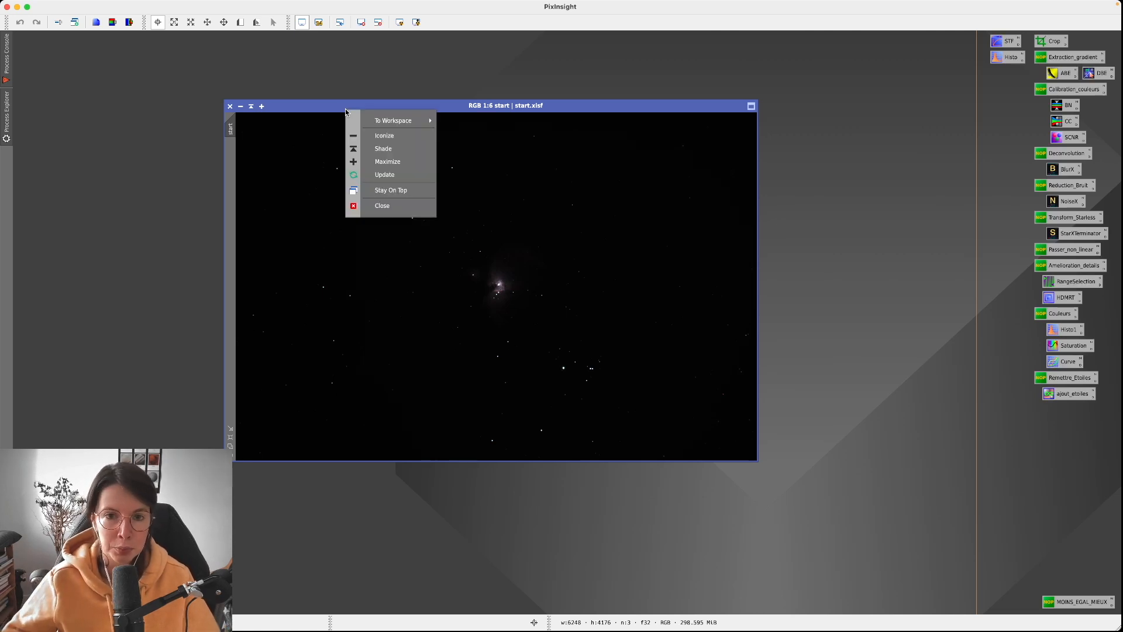
click(545, 112)
drag(646, 113, 627, 111)
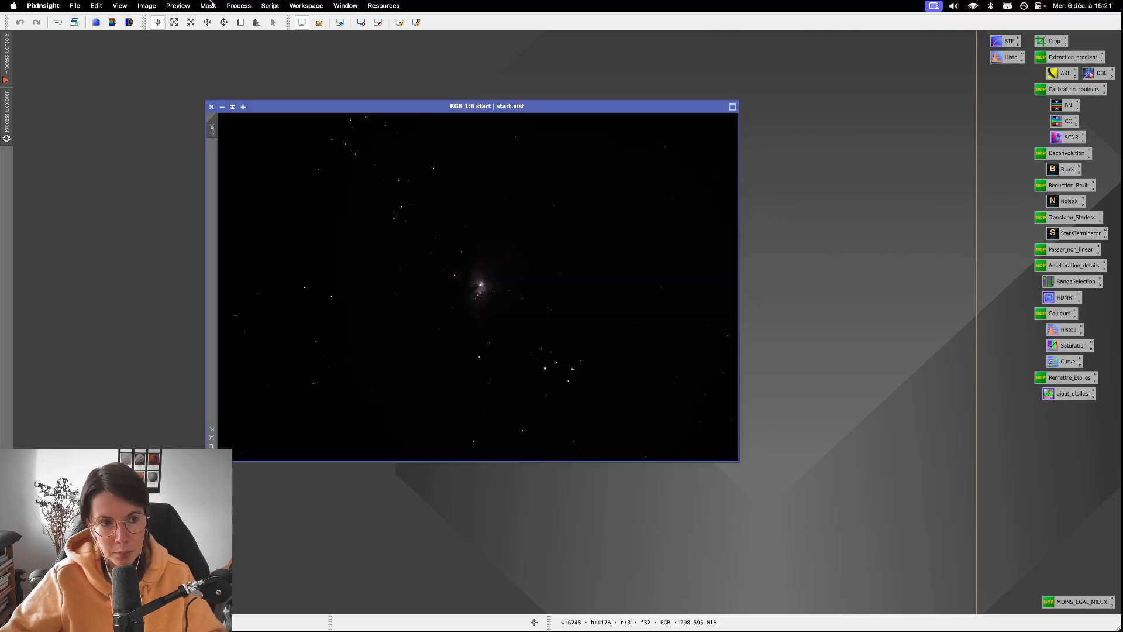
- Open ScreenTransferFunction from the complete process list and place its window beside the start image
click(238, 5)
mouse_move(258, 21)
scroll(372, 253, down, 10)
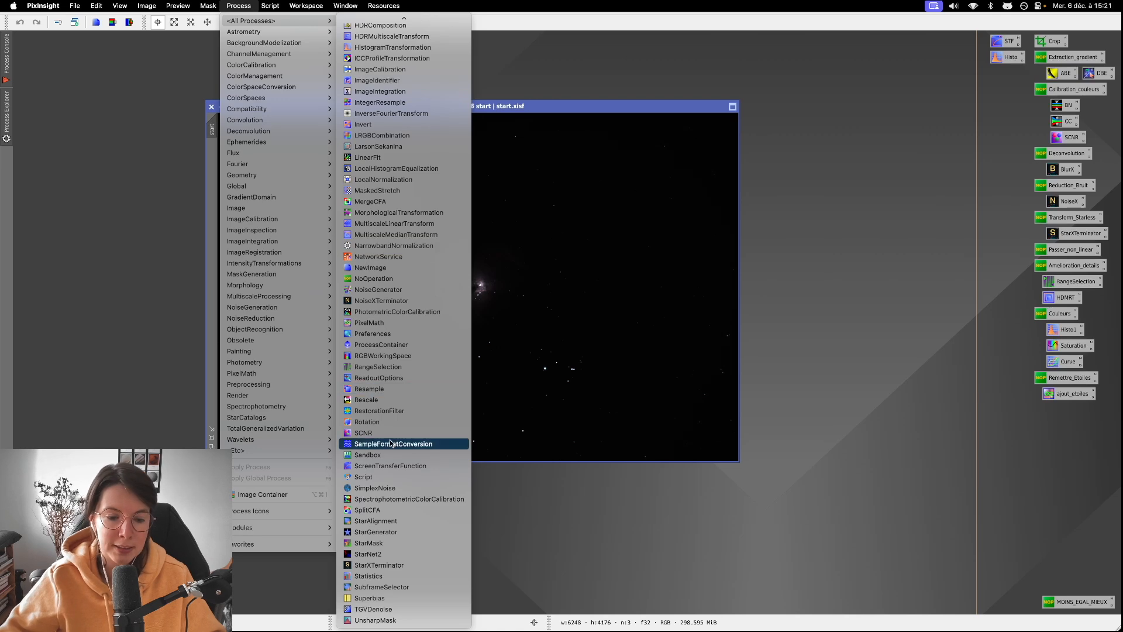
click(423, 471)
drag(899, 118, 835, 95)
drag(659, 112, 603, 120)
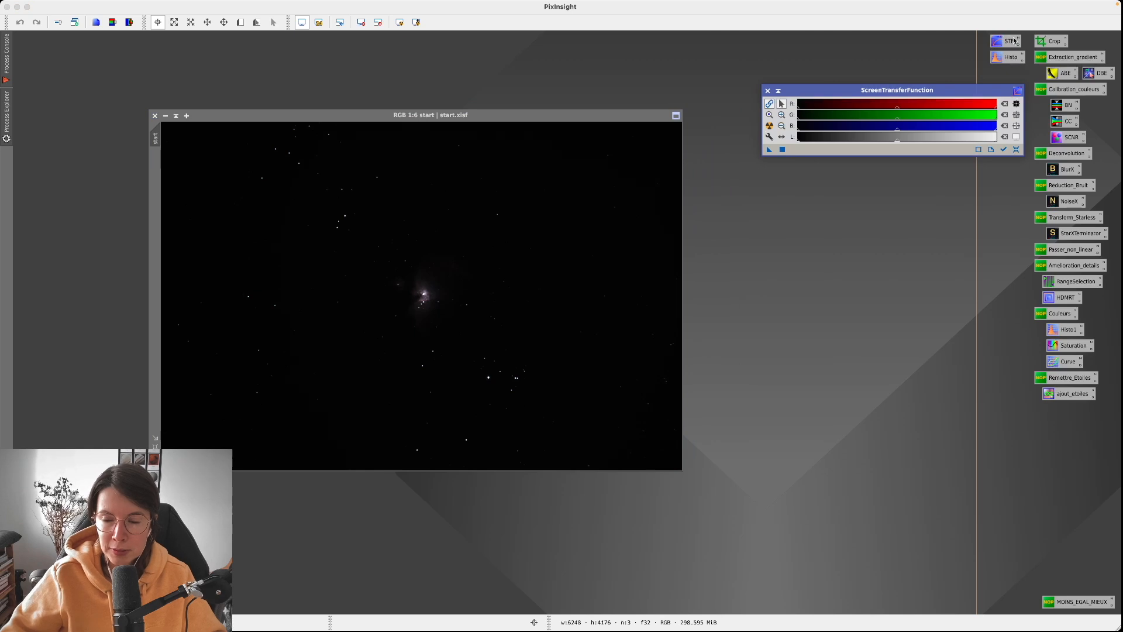
- Rearrange the ScreenTransferFunction window and the start image side by side, and close ScreenTransferFunction
drag(926, 88, 924, 90)
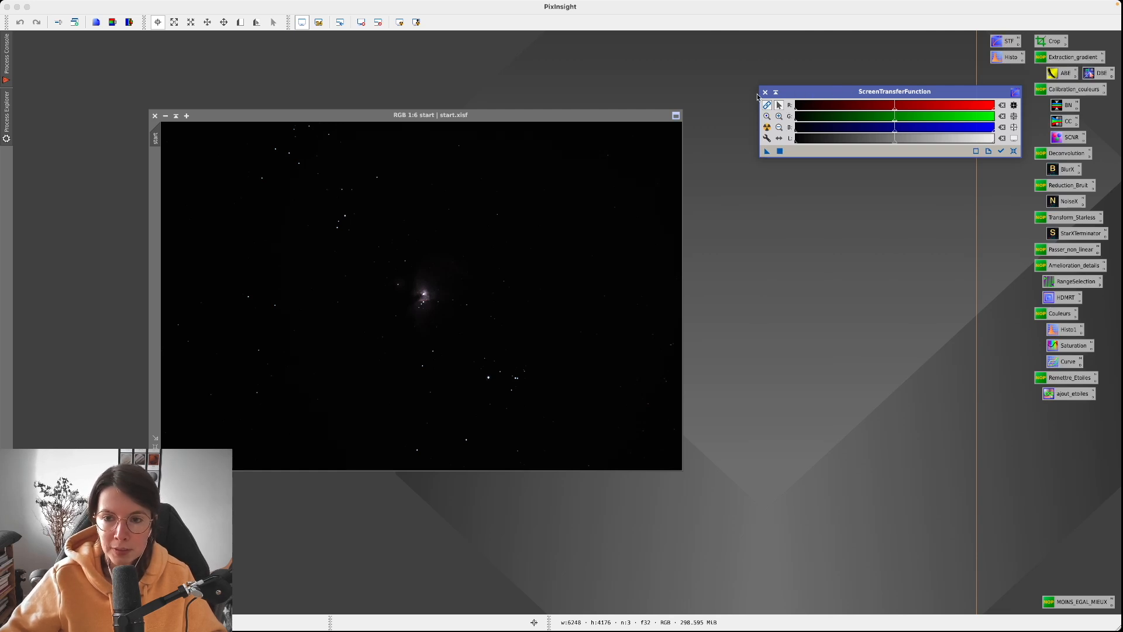
drag(813, 94, 780, 98)
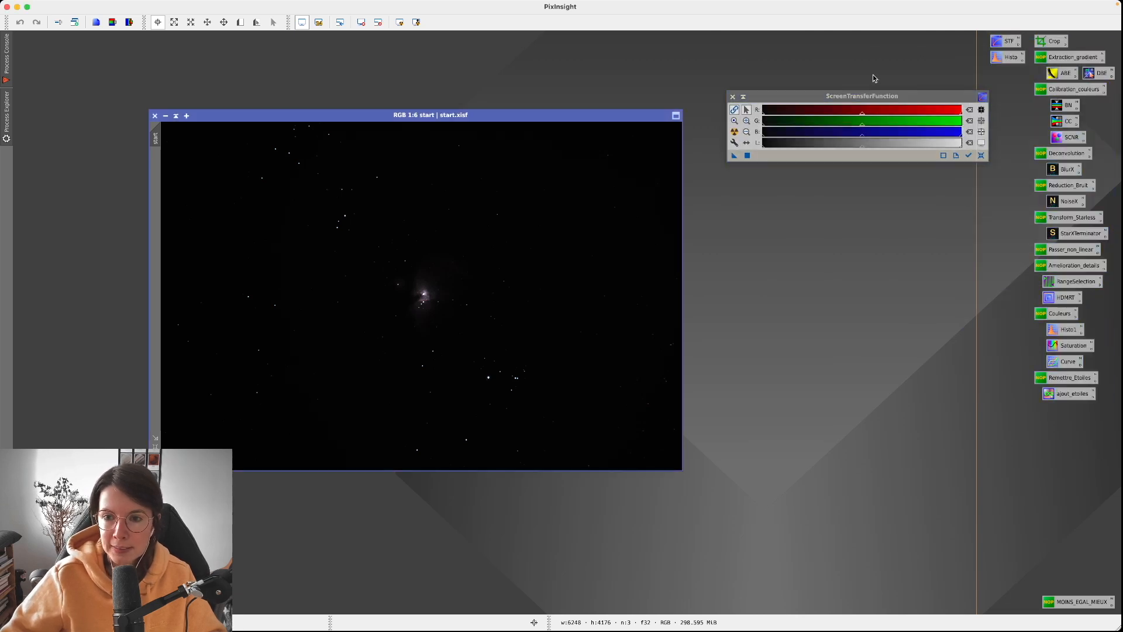
drag(879, 98, 869, 77)
drag(523, 114, 469, 92)
drag(805, 76, 761, 85)
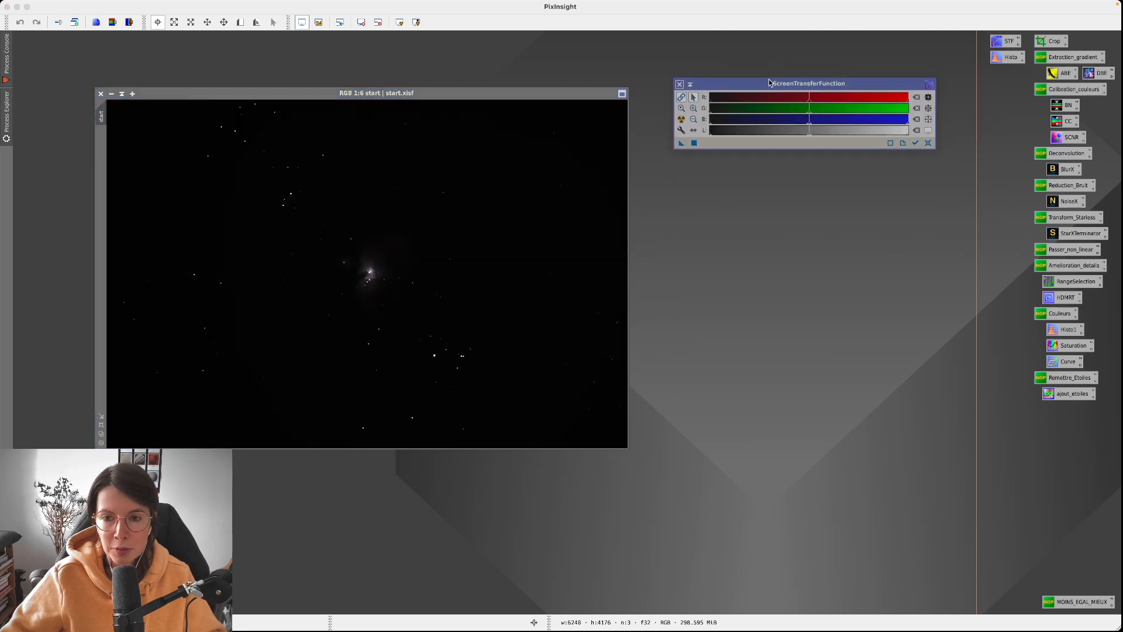
drag(853, 82, 922, 111)
drag(539, 93, 542, 116)
drag(794, 113, 767, 104)
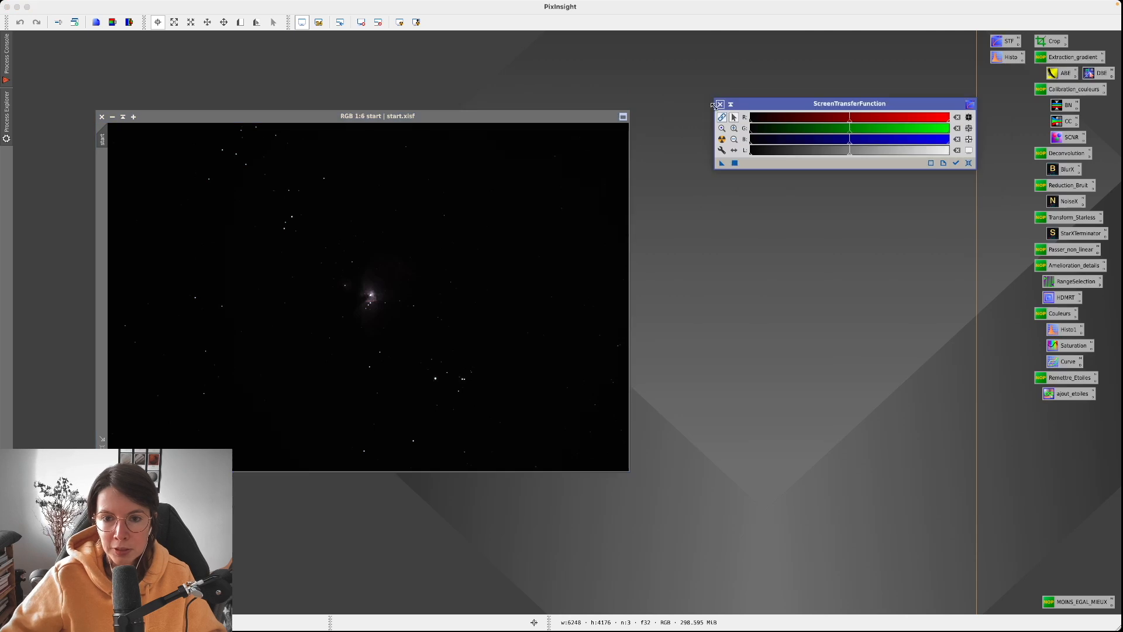
click(720, 104)
- Open ScreenTransferFunction and AutomaticBackgroundExtractor in turn from their workspace process icons, closing each one again
click(236, 5)
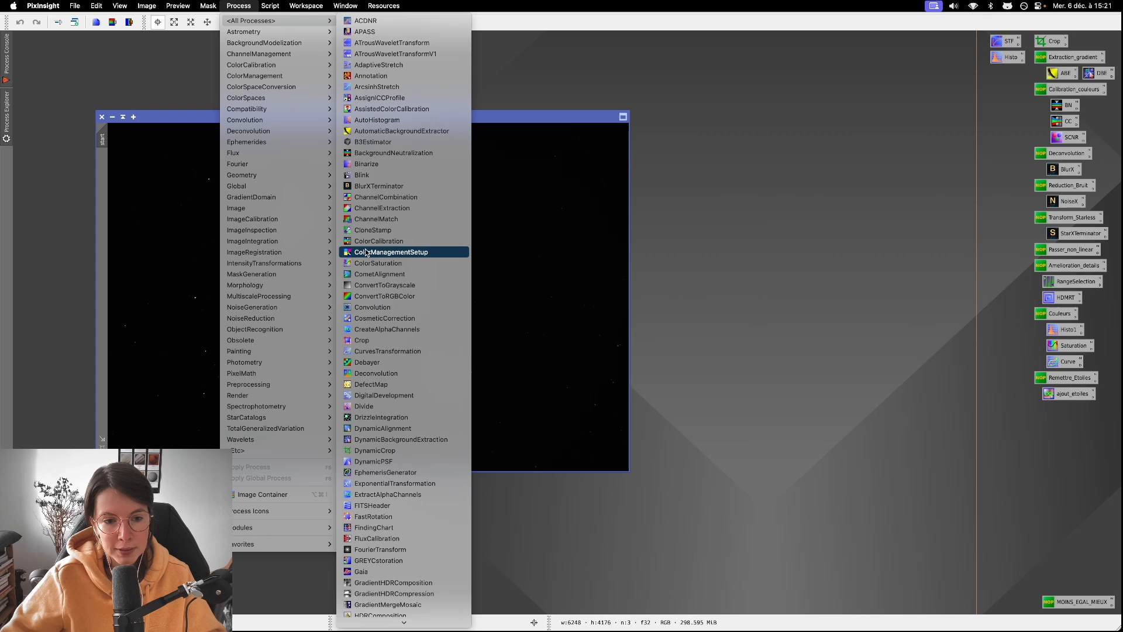
click(752, 175)
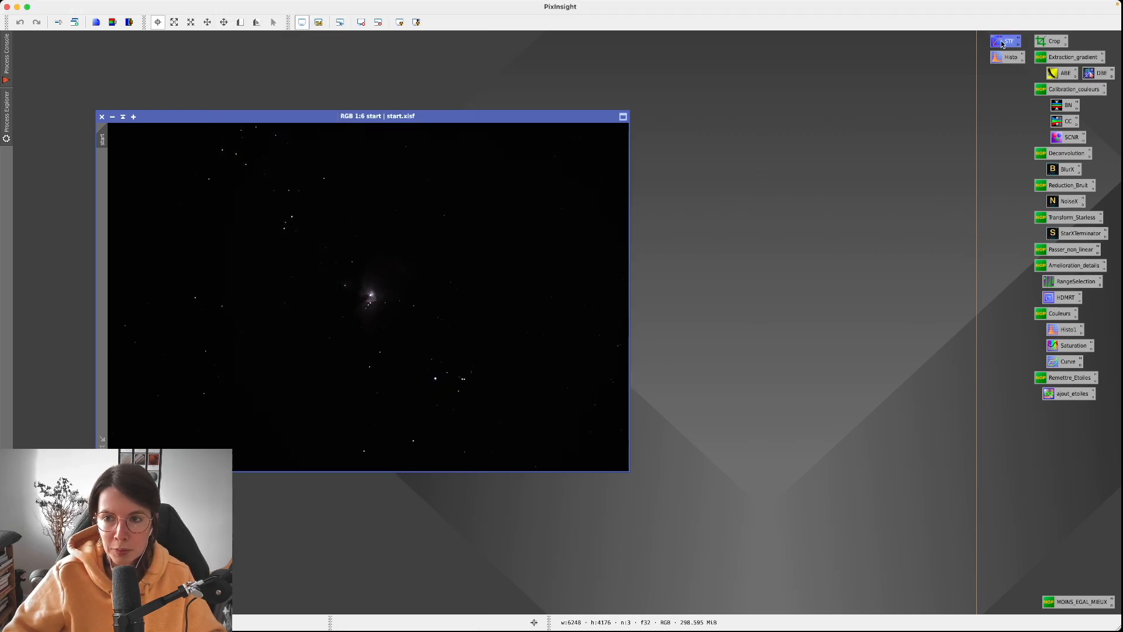
double_click(1003, 43)
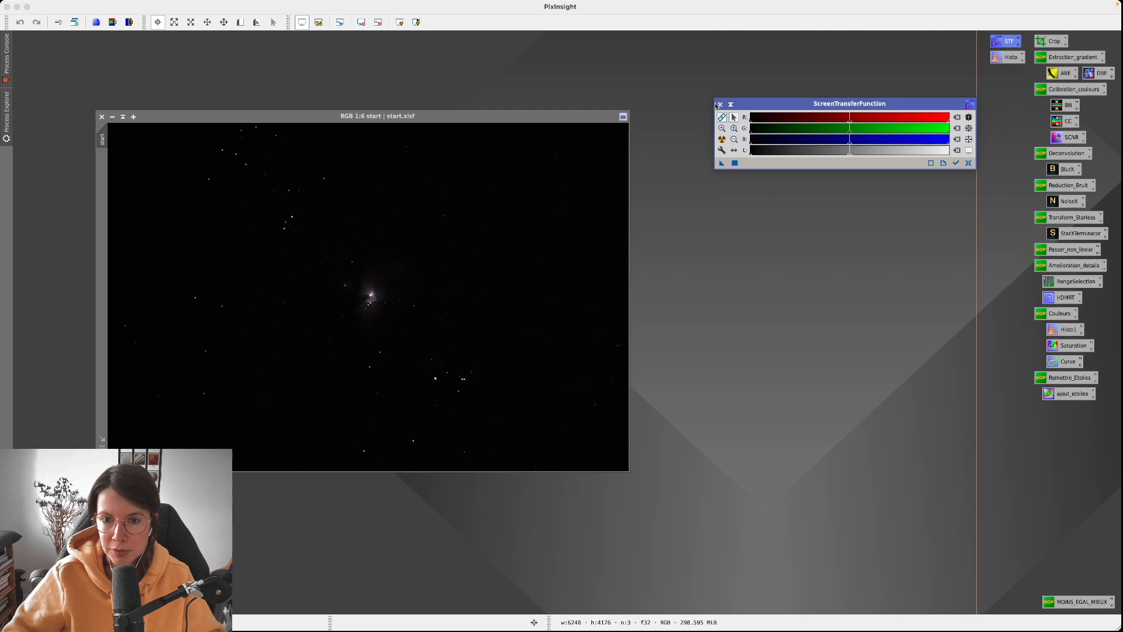
click(720, 105)
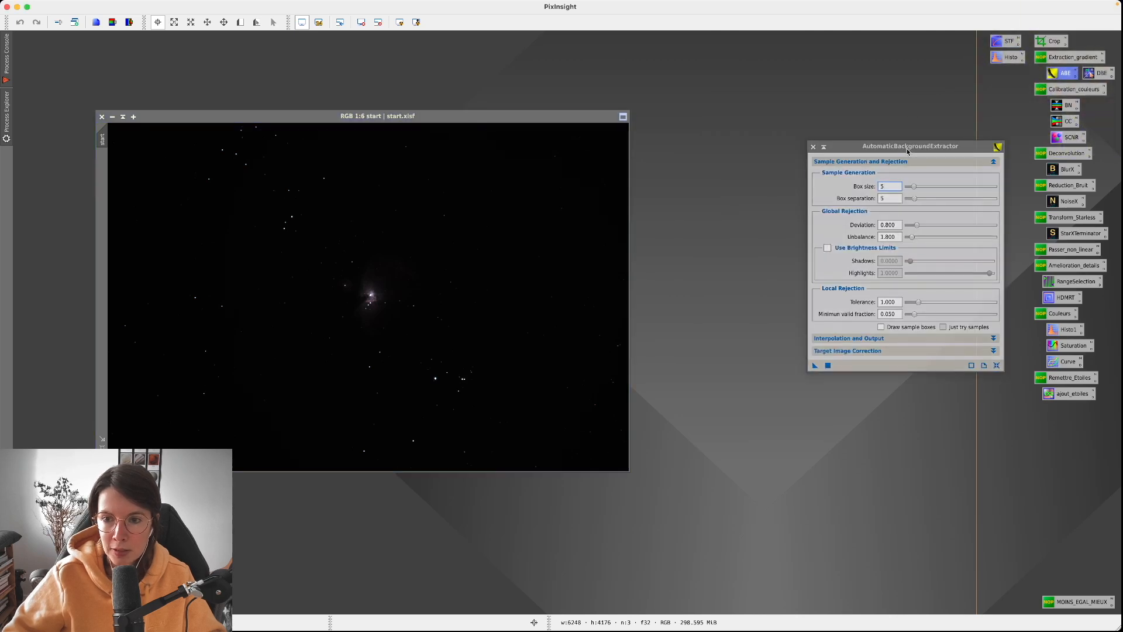
drag(892, 146, 837, 117)
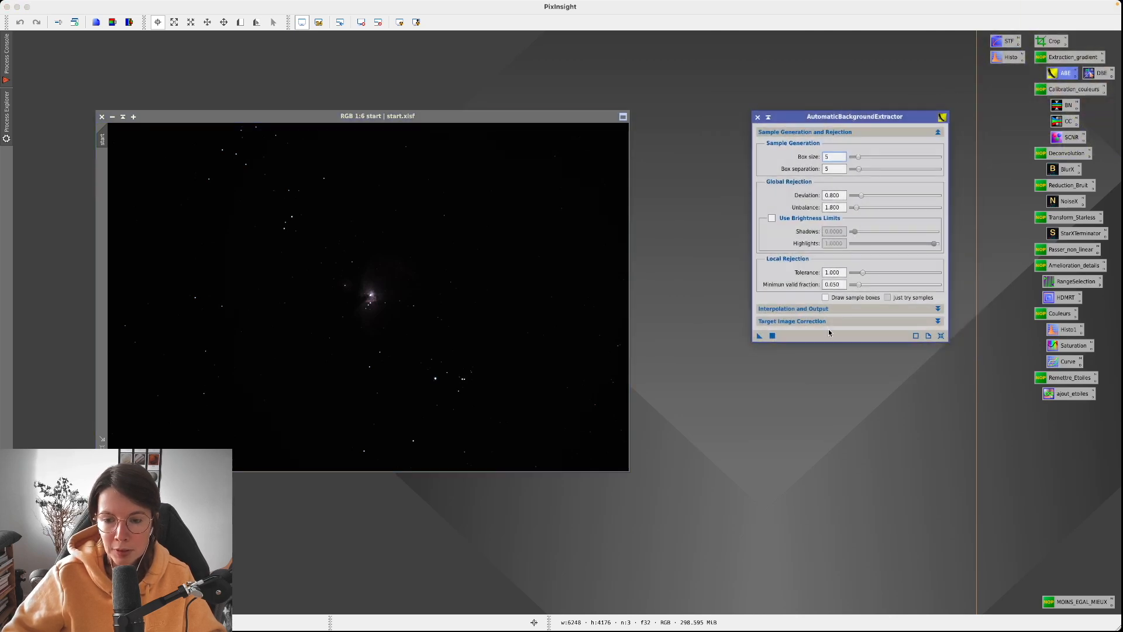
click(758, 116)
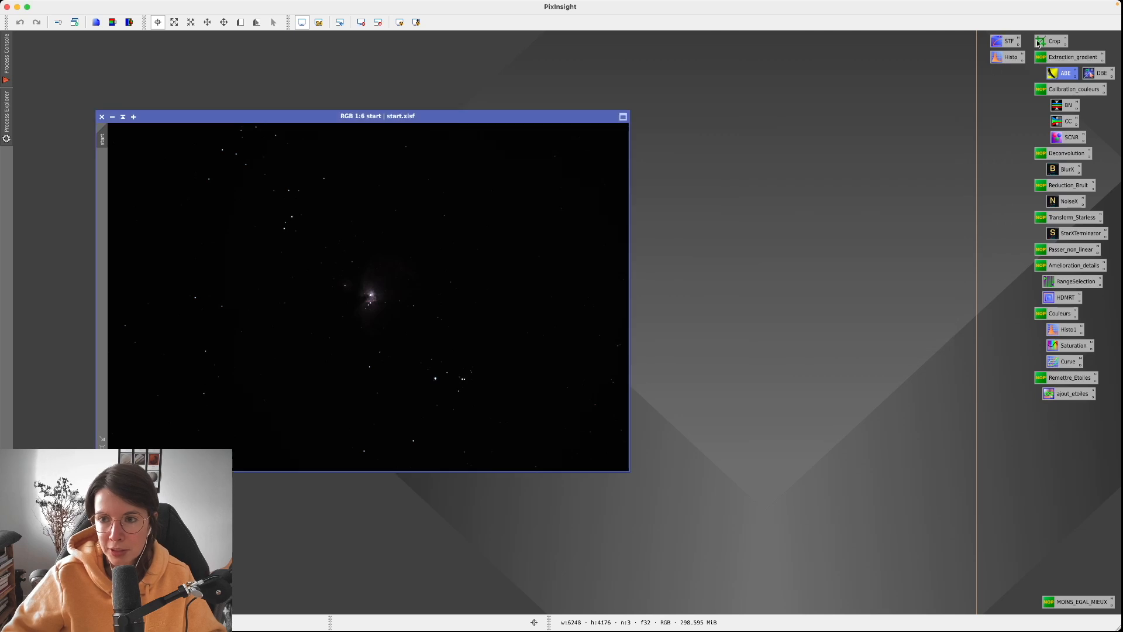
- Reopen ScreenTransferFunction from the STF process icon and apply an automatic screen stretch to the start image
double_click(1003, 41)
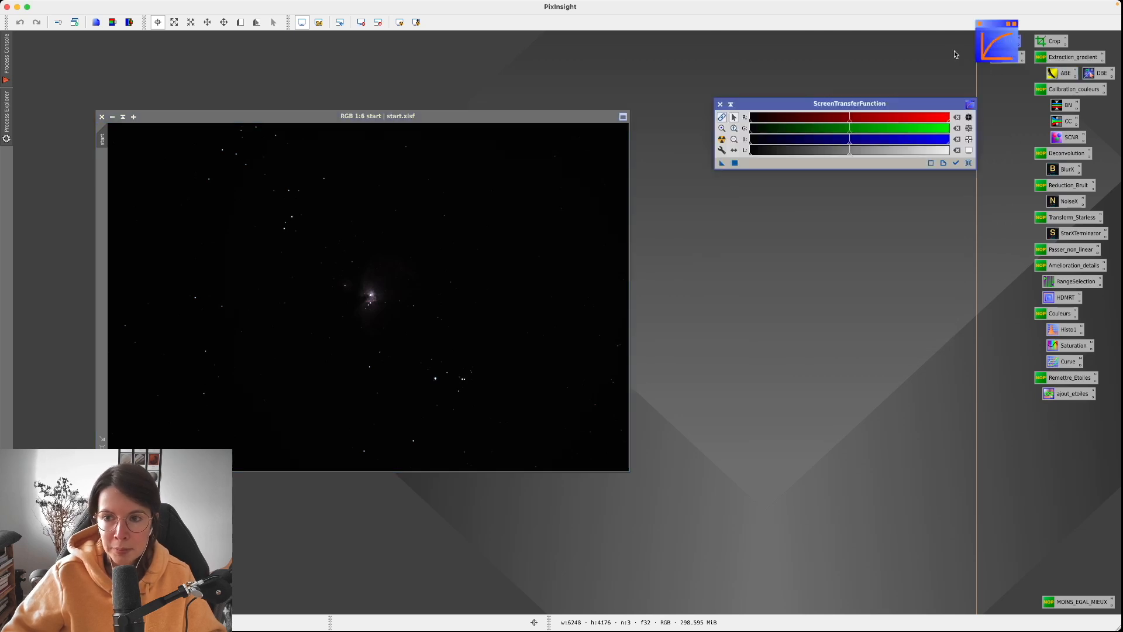
drag(800, 110, 784, 55)
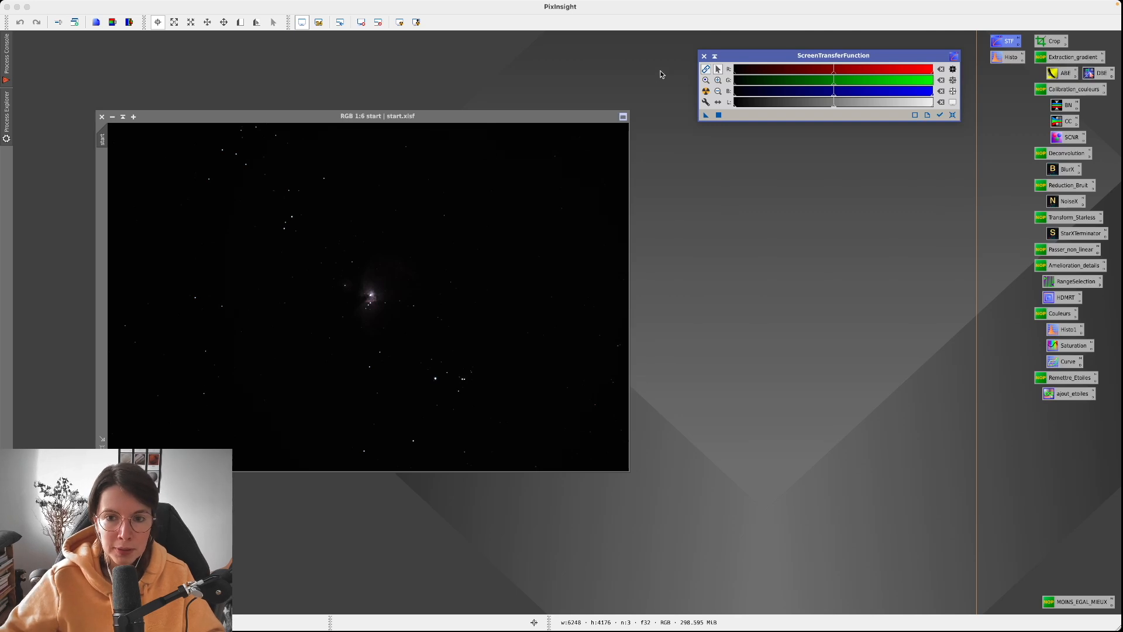
click(705, 92)
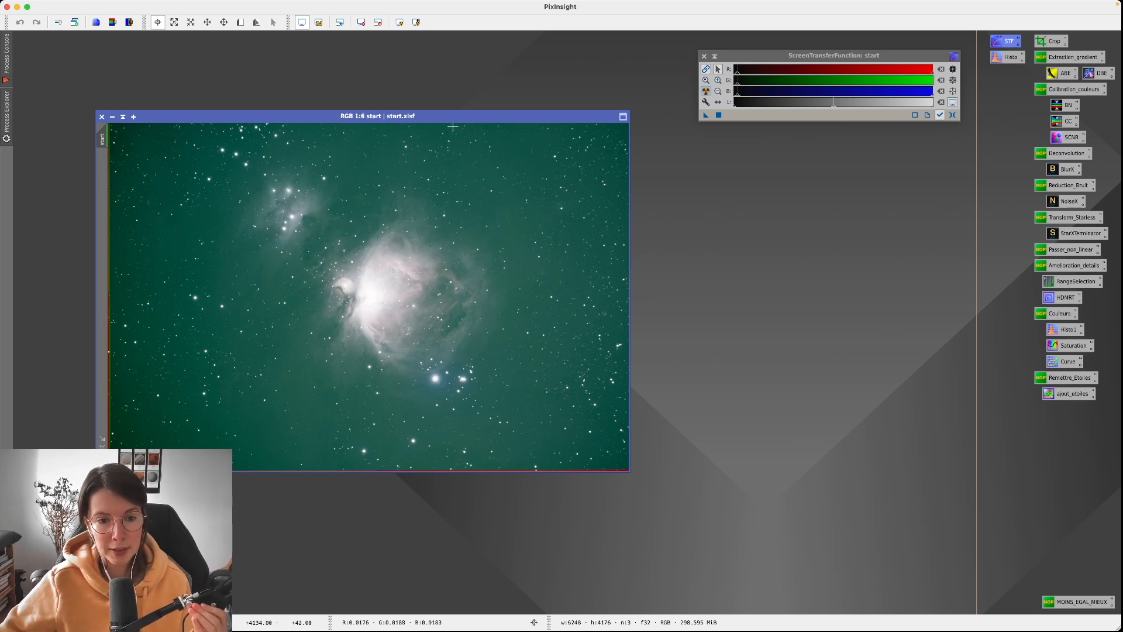
drag(452, 115, 458, 104)
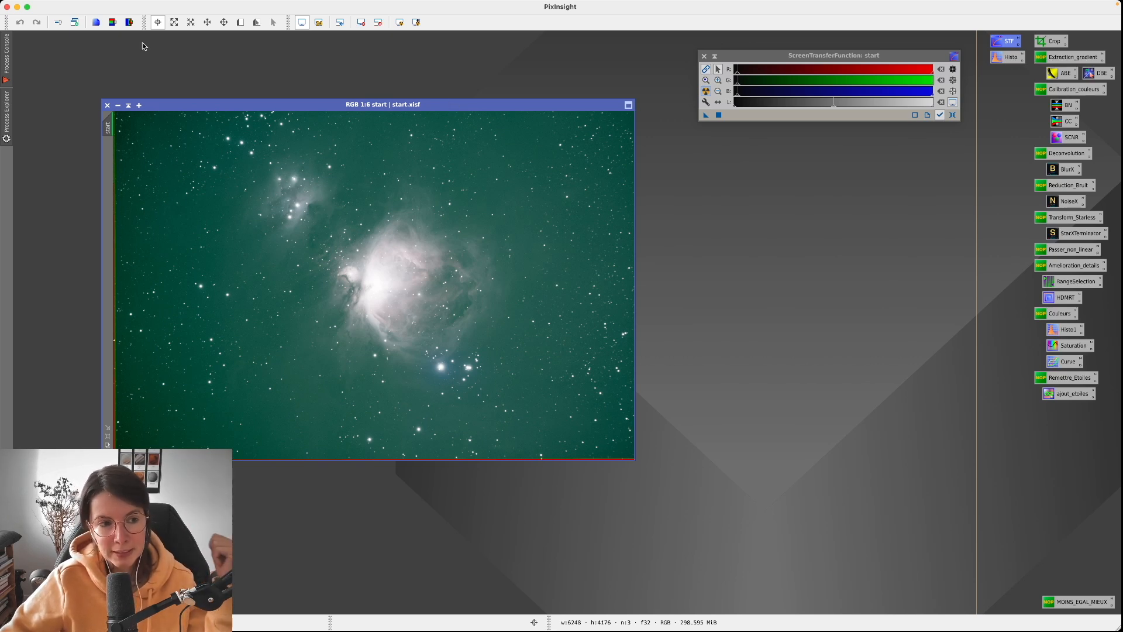
click(75, 5)
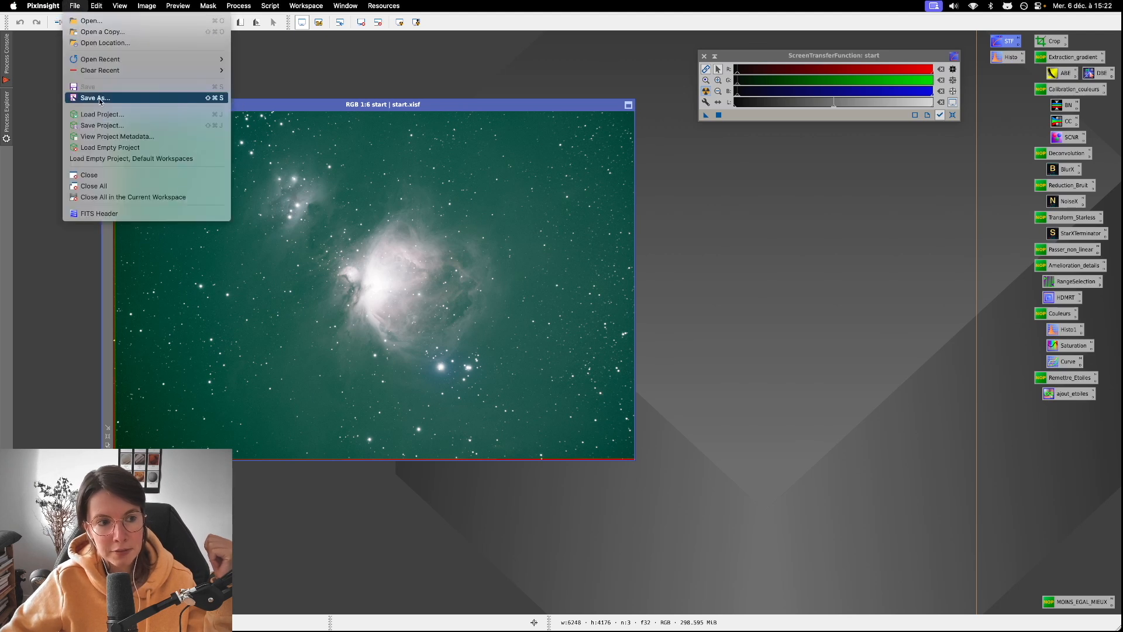
click(761, 226)
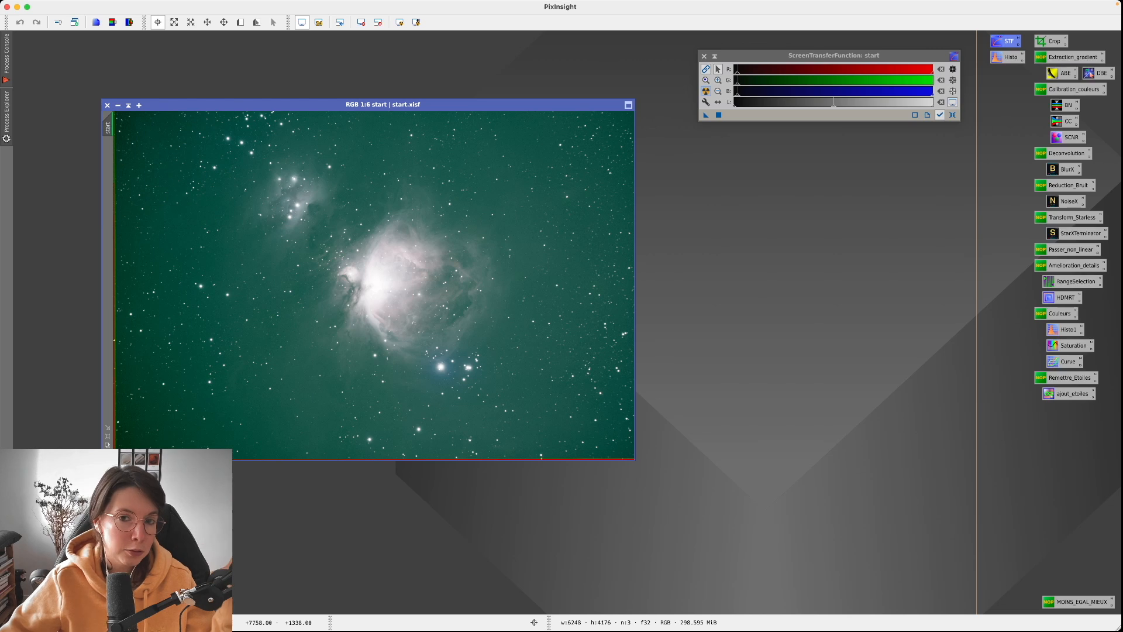
- Apply an automatic screen stretch with unlinked RGB channels to the start image and close ScreenTransferFunction
mouse_move(473, 105)
mouse_down()
mouse_move(505, 116)
mouse_move(465, 112)
mouse_up()
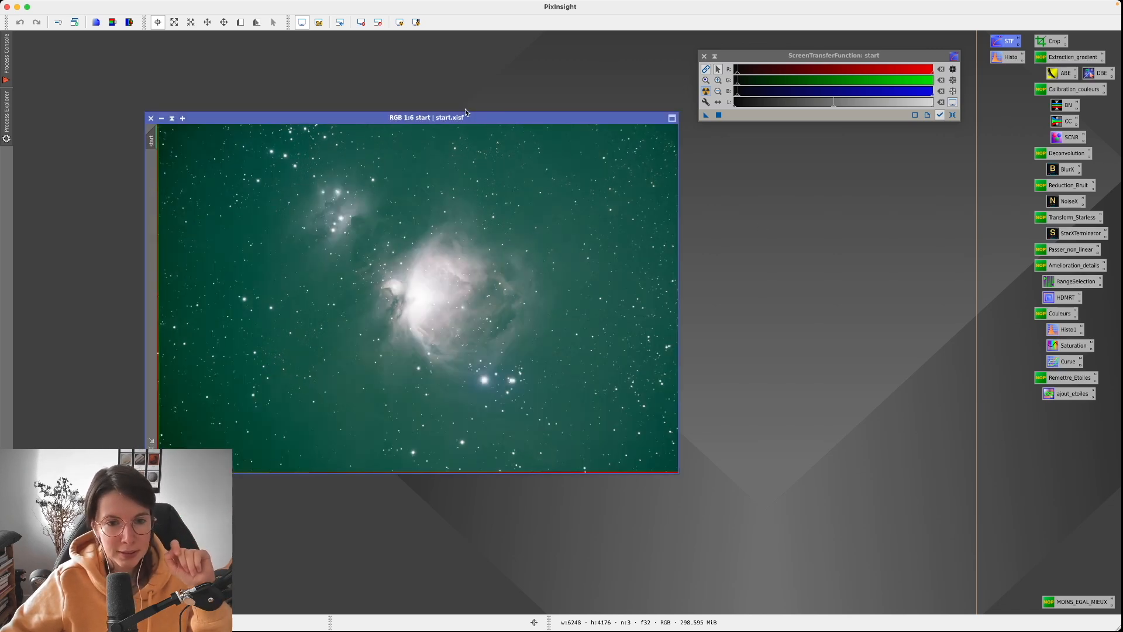
click(708, 71)
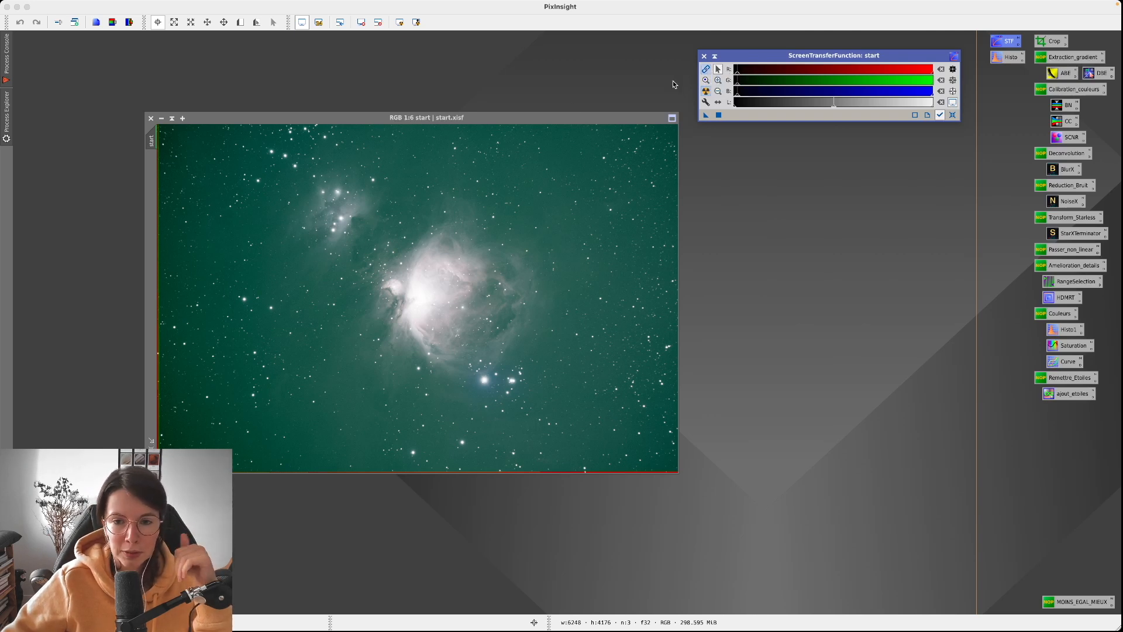
click(705, 91)
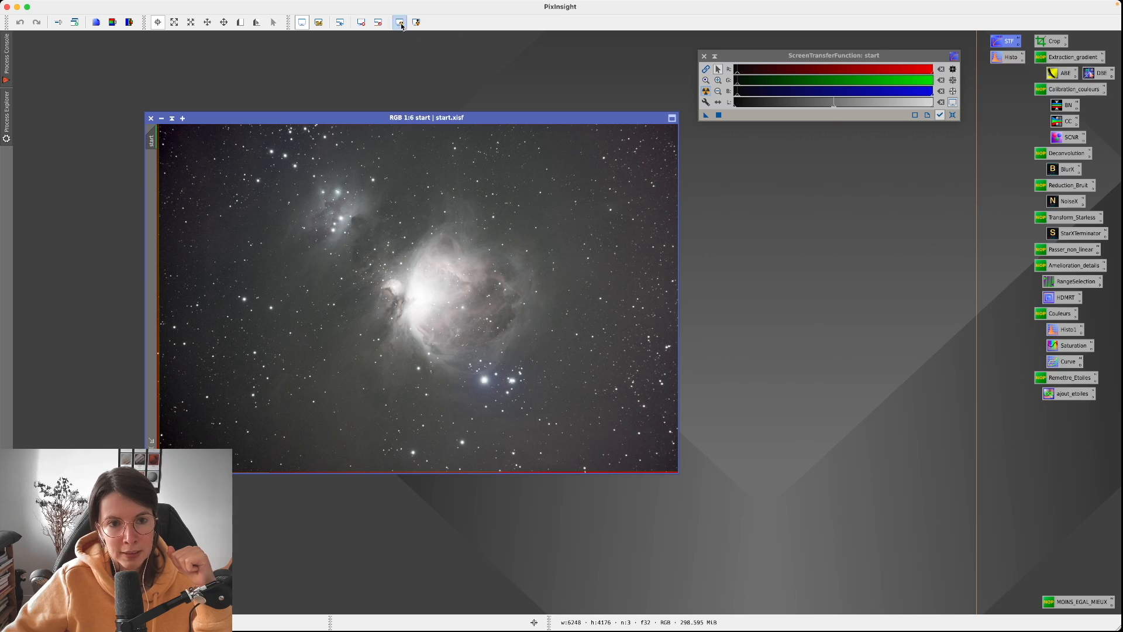
click(704, 56)
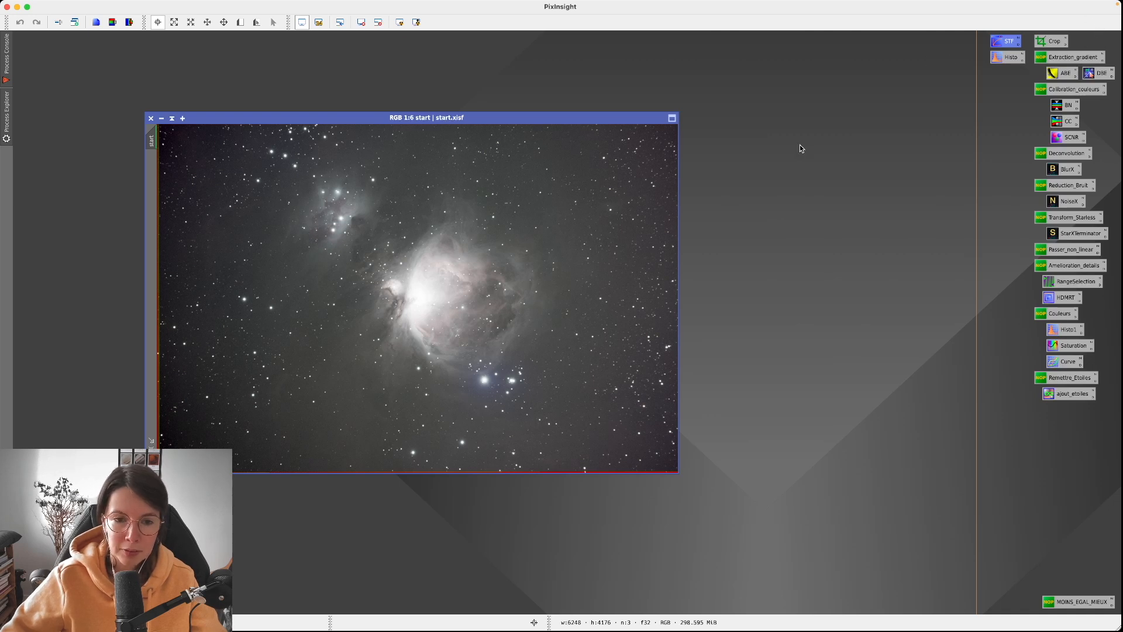
- Maximize the start image window and enlarge its view to 1:4 so the image borders can be inspected
drag(500, 115, 550, 104)
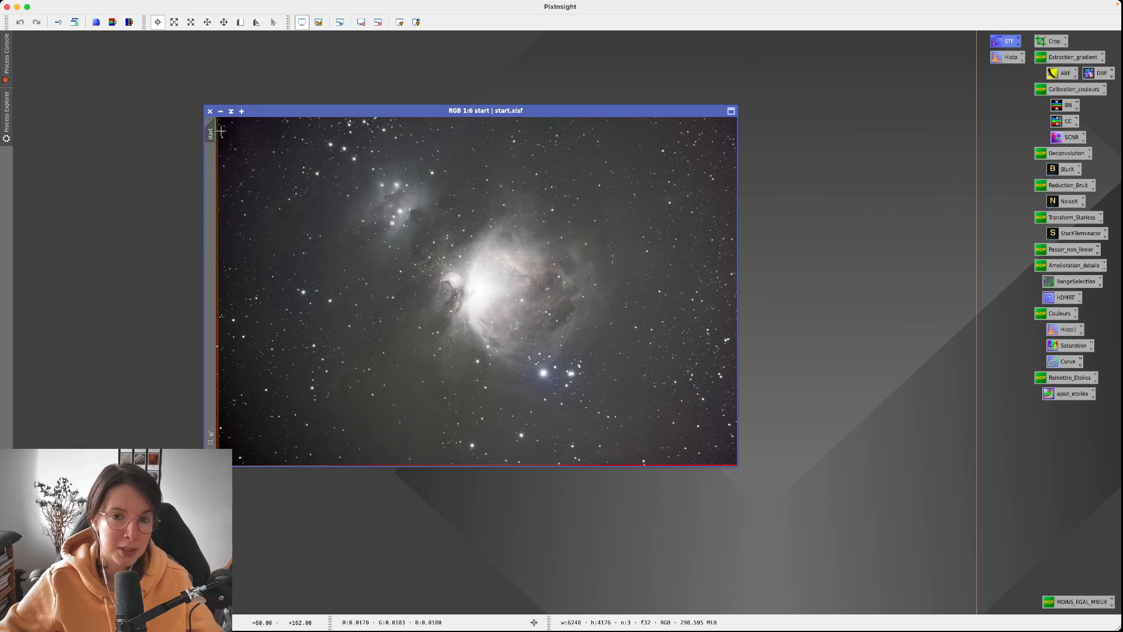
drag(348, 113, 344, 106)
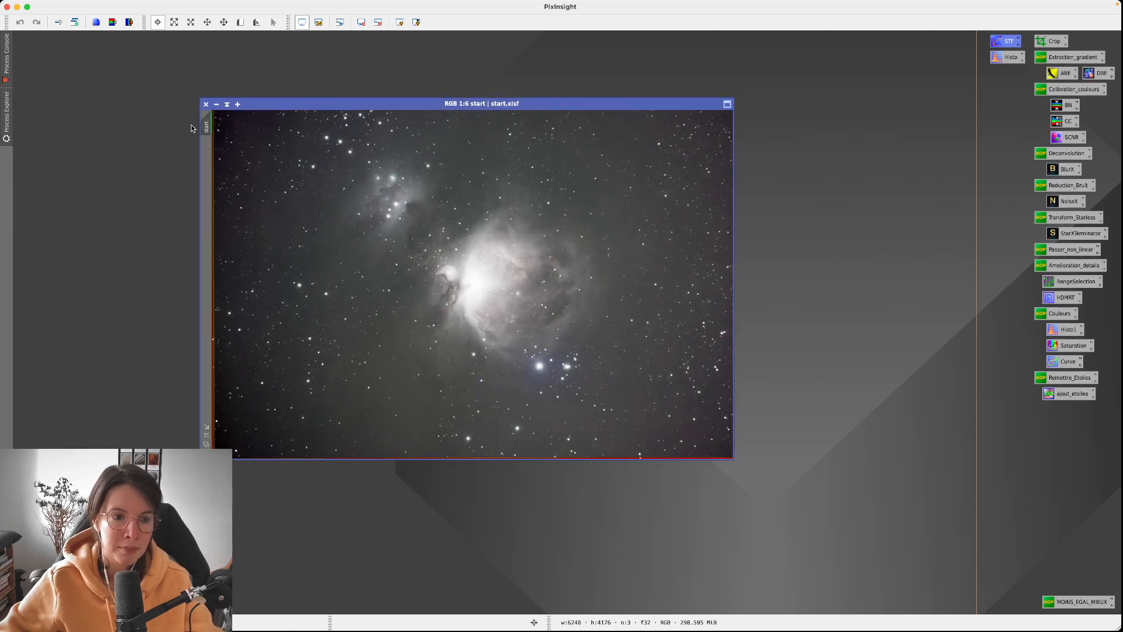
mouse_move(211, 125)
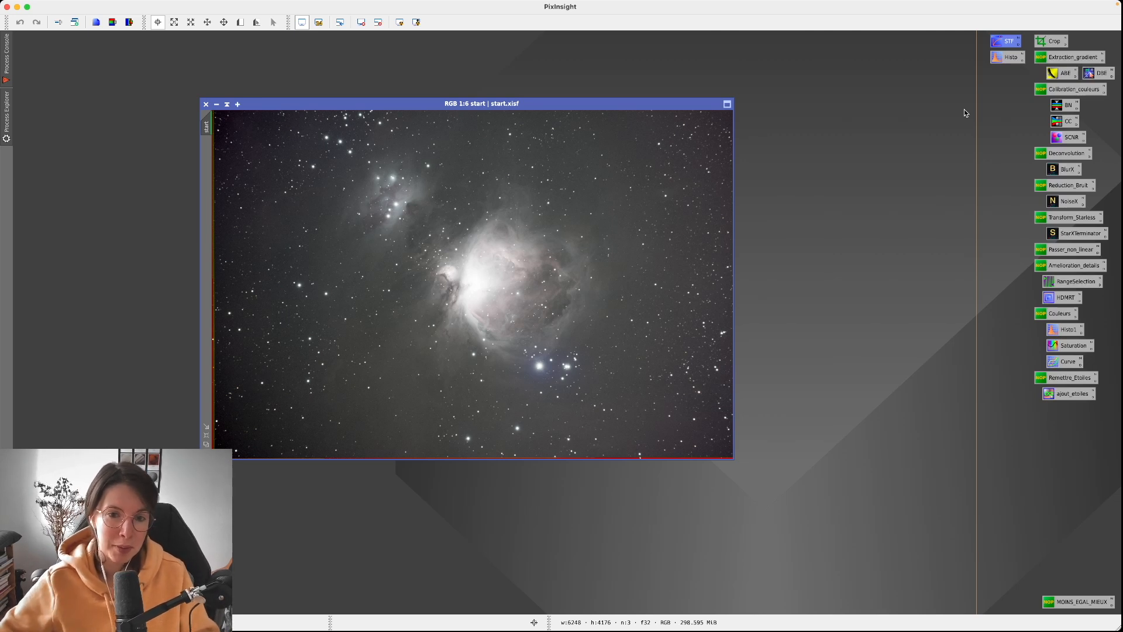
drag(693, 104, 718, 99)
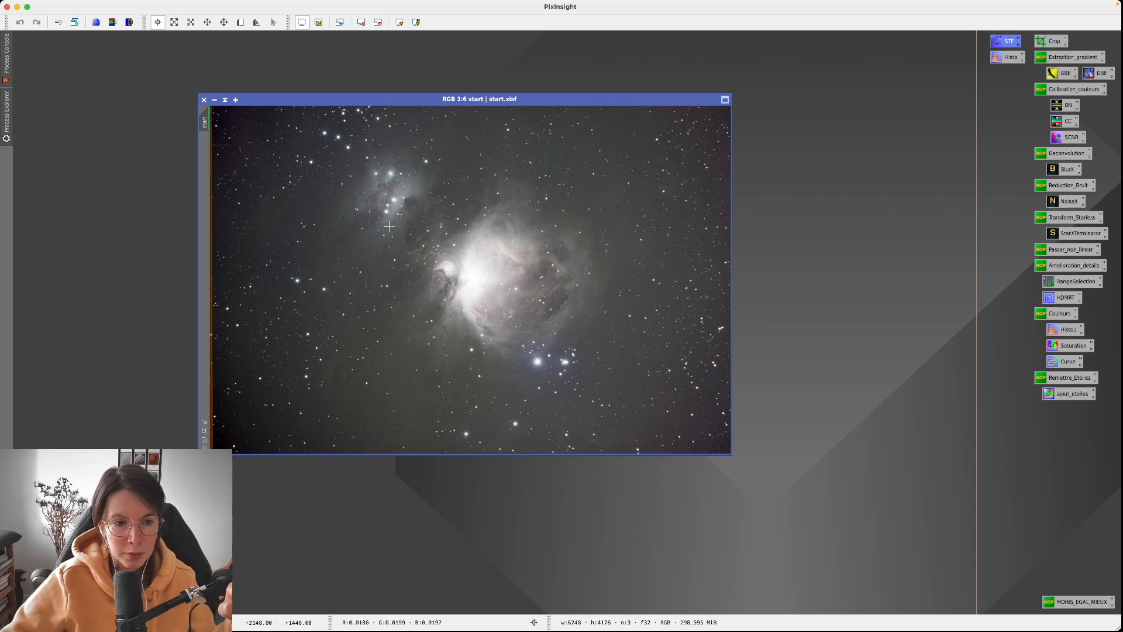
double_click(416, 97)
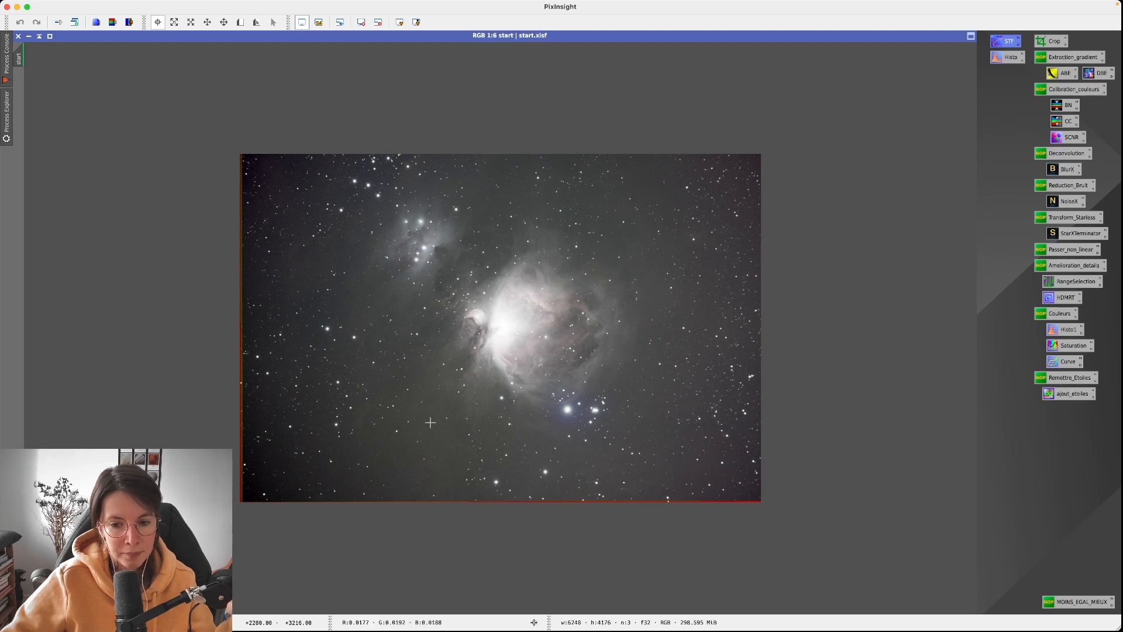
scroll(449, 310, down, 1)
scroll(449, 311, up, 2)
scroll(449, 311, up, 1)
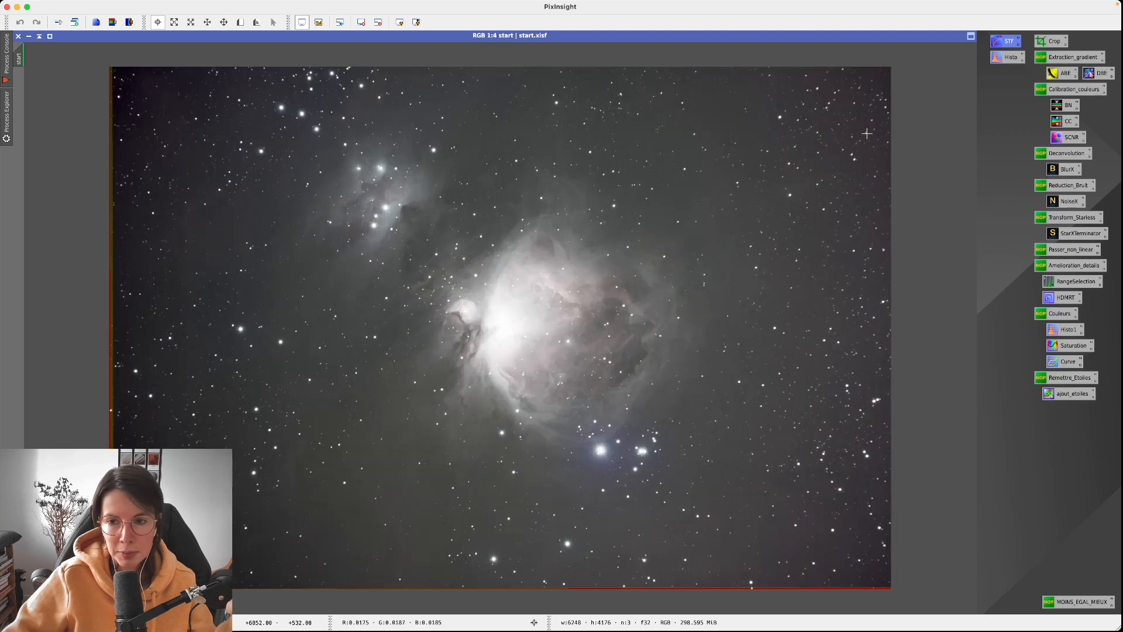
- Open DynamicCrop from the Crop process icon and pull in all four crop edges to about 6196 × 4128 px, excluding the coloured borders
double_click(1050, 42)
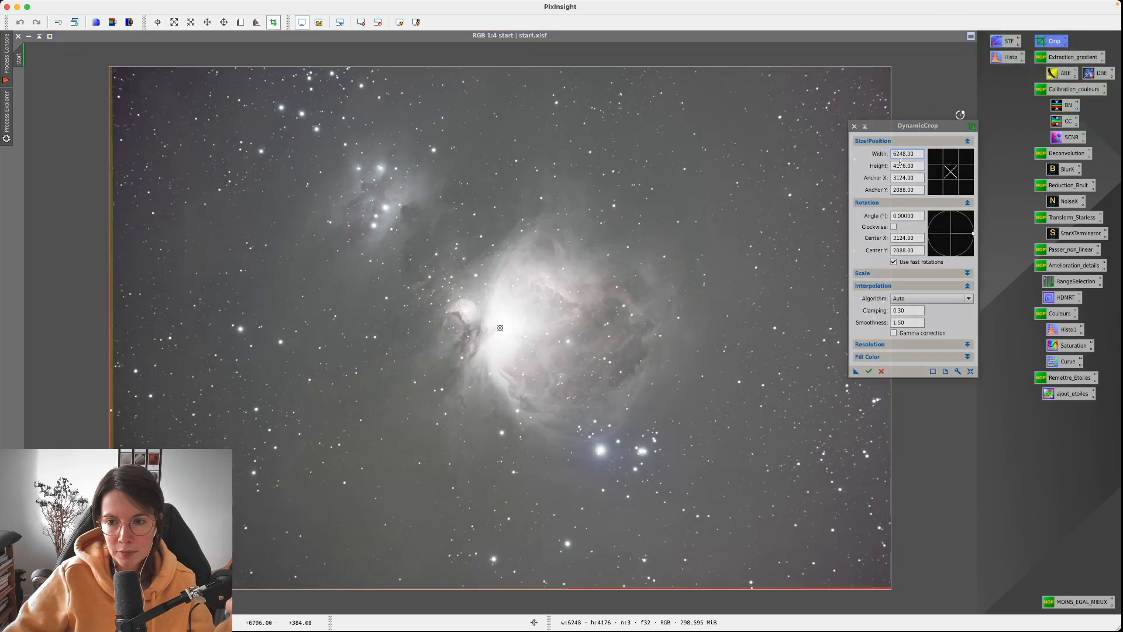
drag(912, 131, 1011, 125)
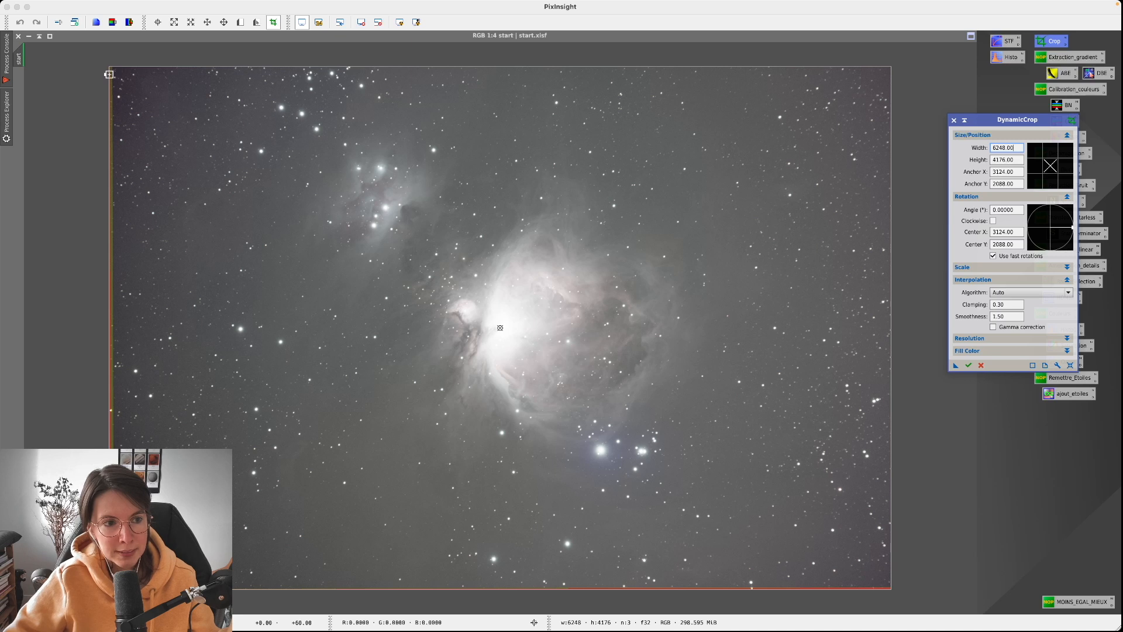
drag(108, 75, 113, 75)
drag(121, 69, 123, 70)
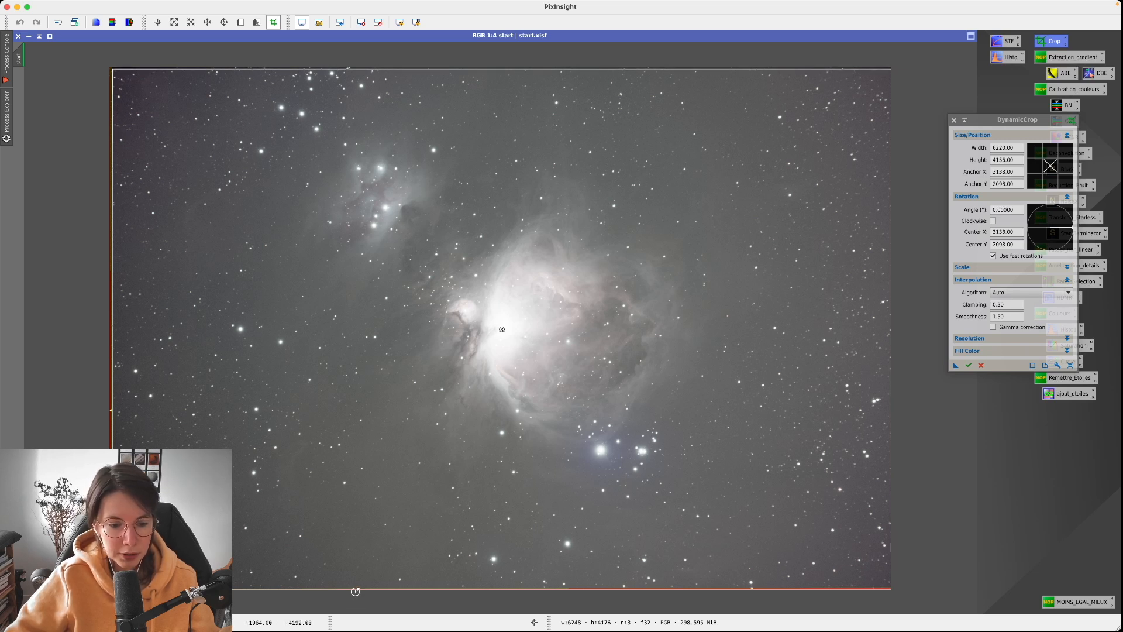
drag(356, 590, 356, 587)
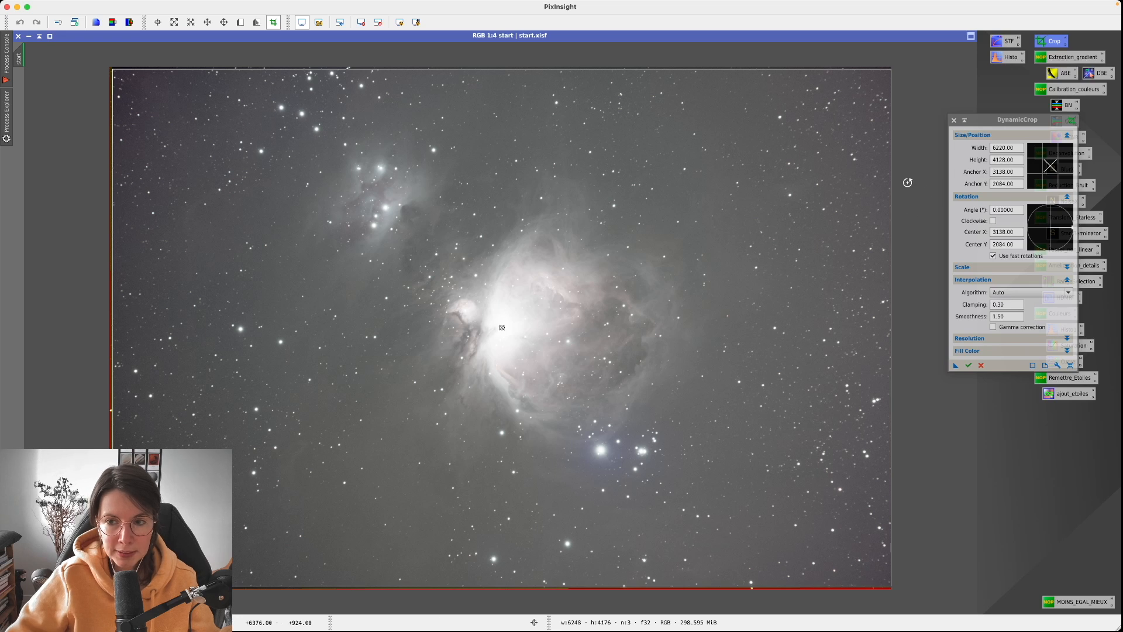
drag(891, 183, 888, 183)
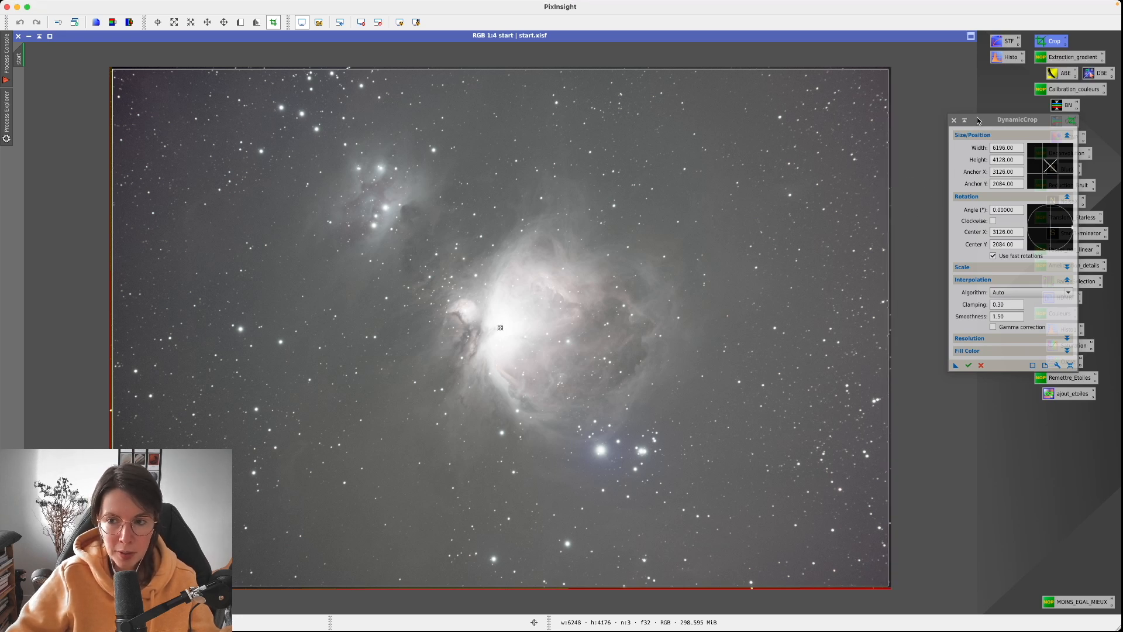
- Execute the crop on the start image and close DynamicCrop
drag(979, 120, 964, 116)
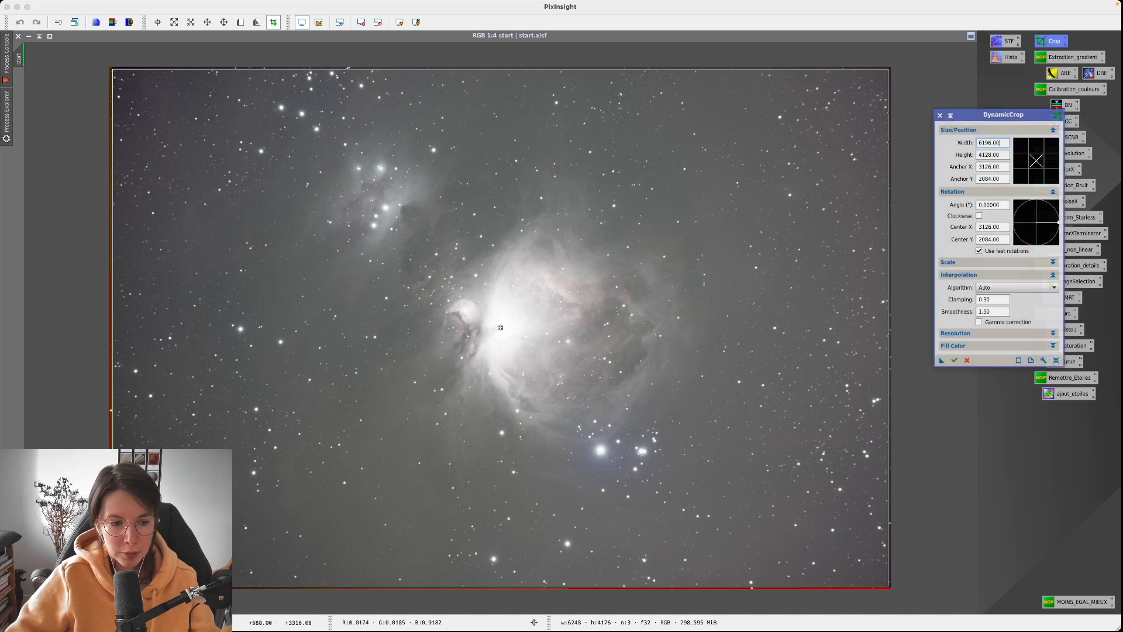
click(955, 362)
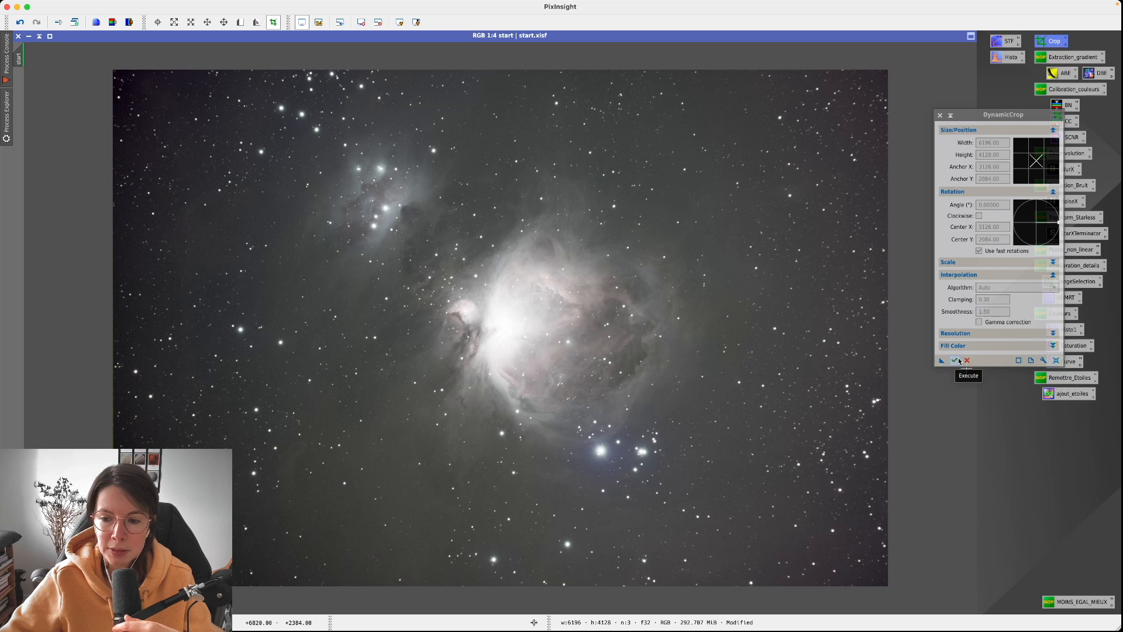
click(940, 115)
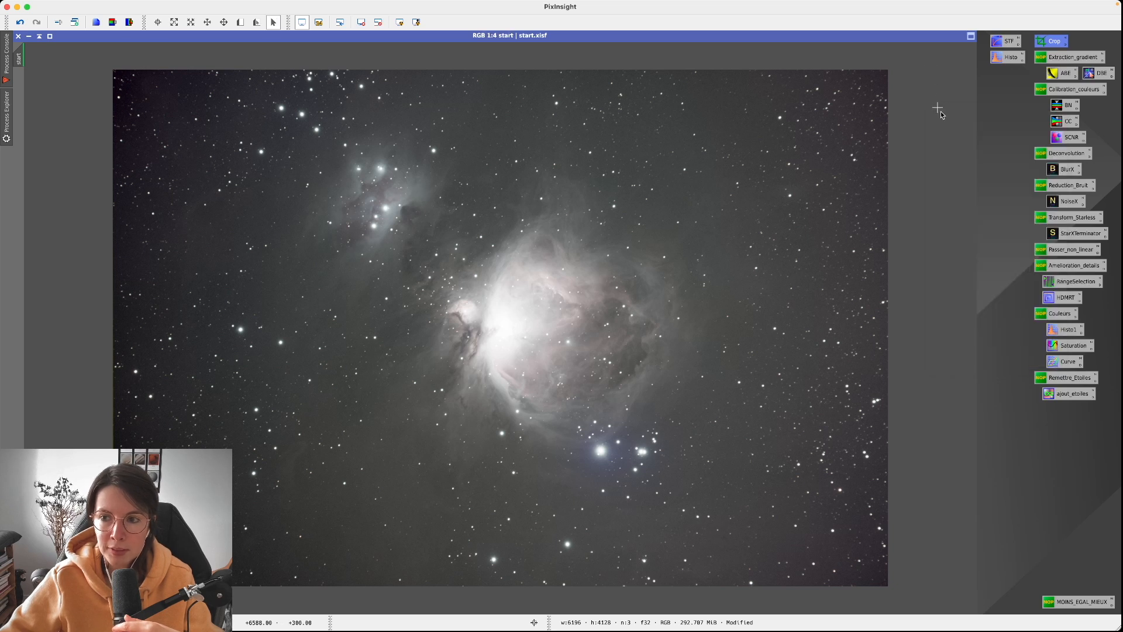
- Open AutomaticBackgroundExtractor from the ABE process icon and review its Interpolation and Output settings
double_click(1053, 73)
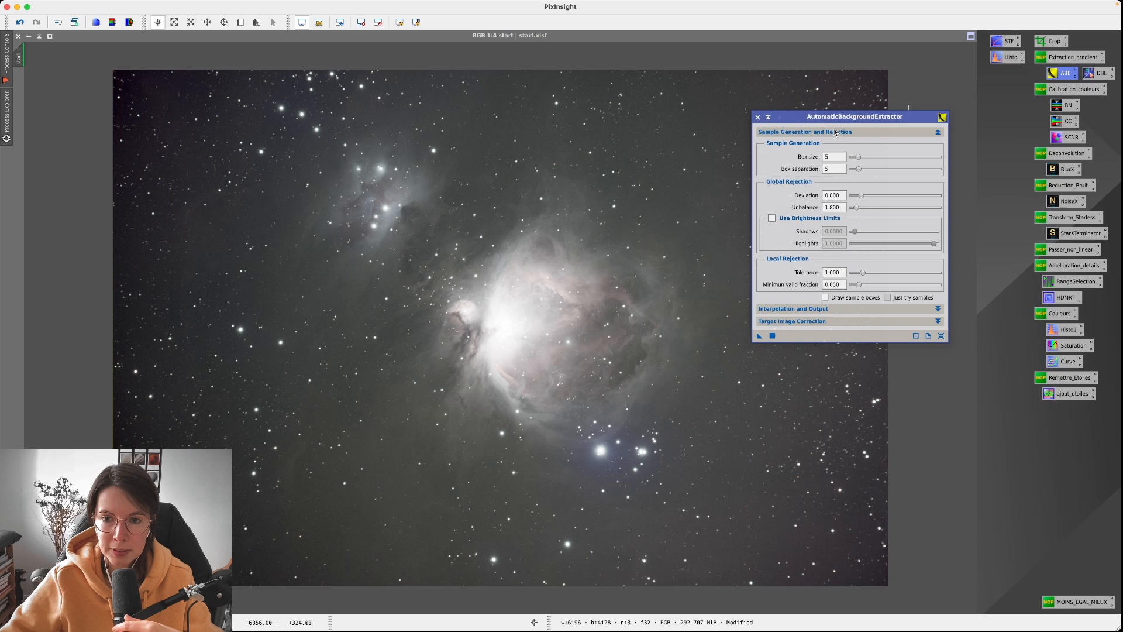
drag(831, 116, 917, 105)
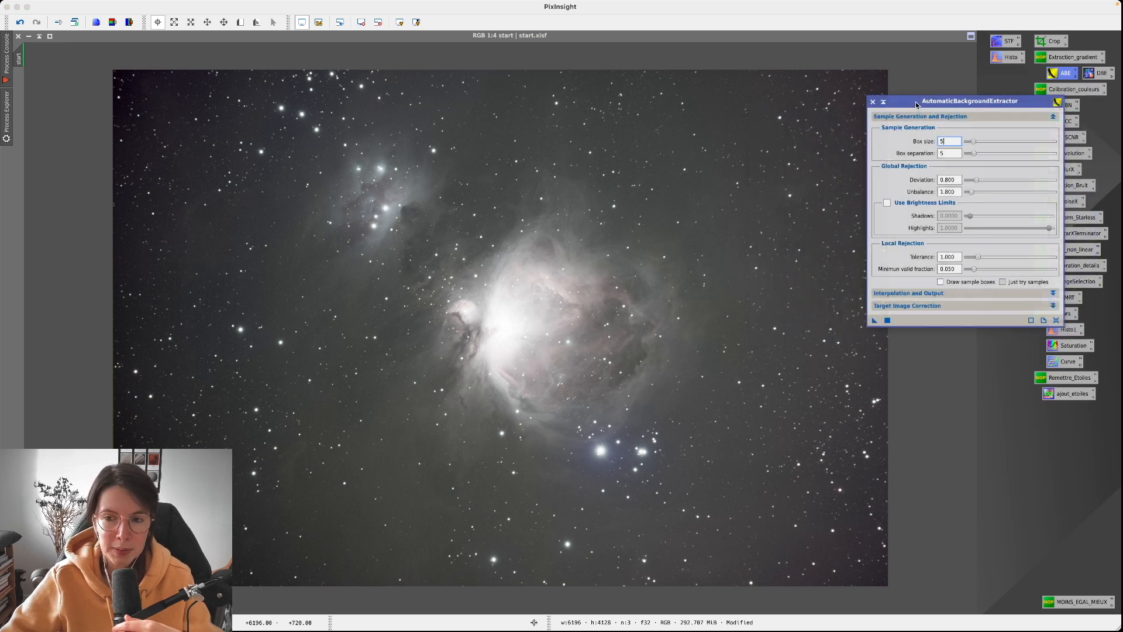
mouse_move(947, 104)
mouse_down()
mouse_move(831, 62)
mouse_move(931, 93)
mouse_up()
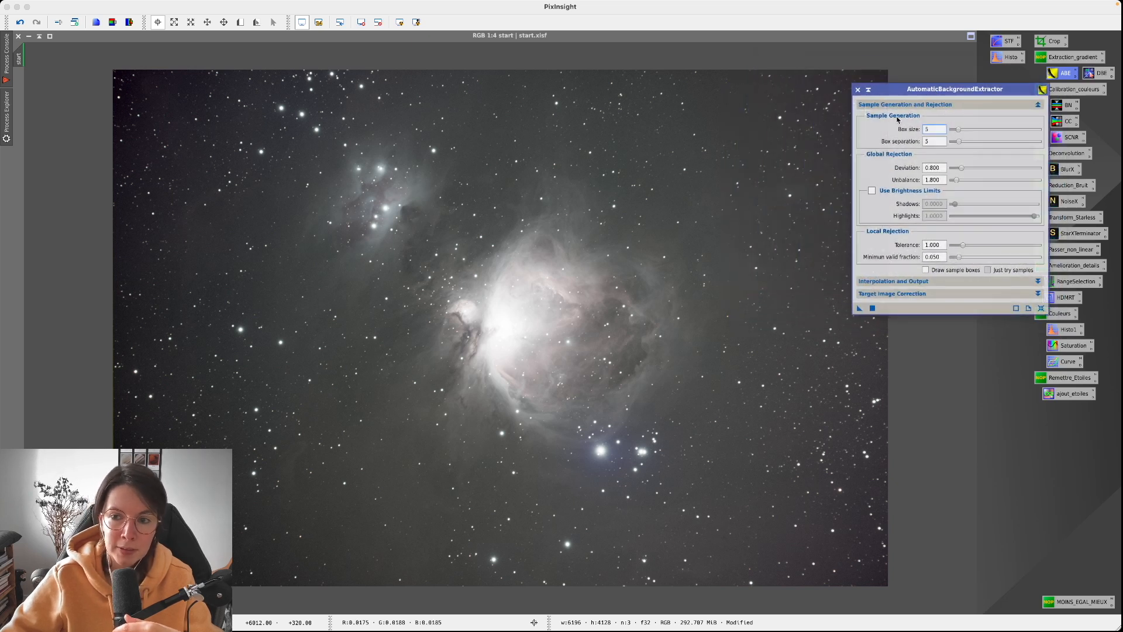
click(1038, 282)
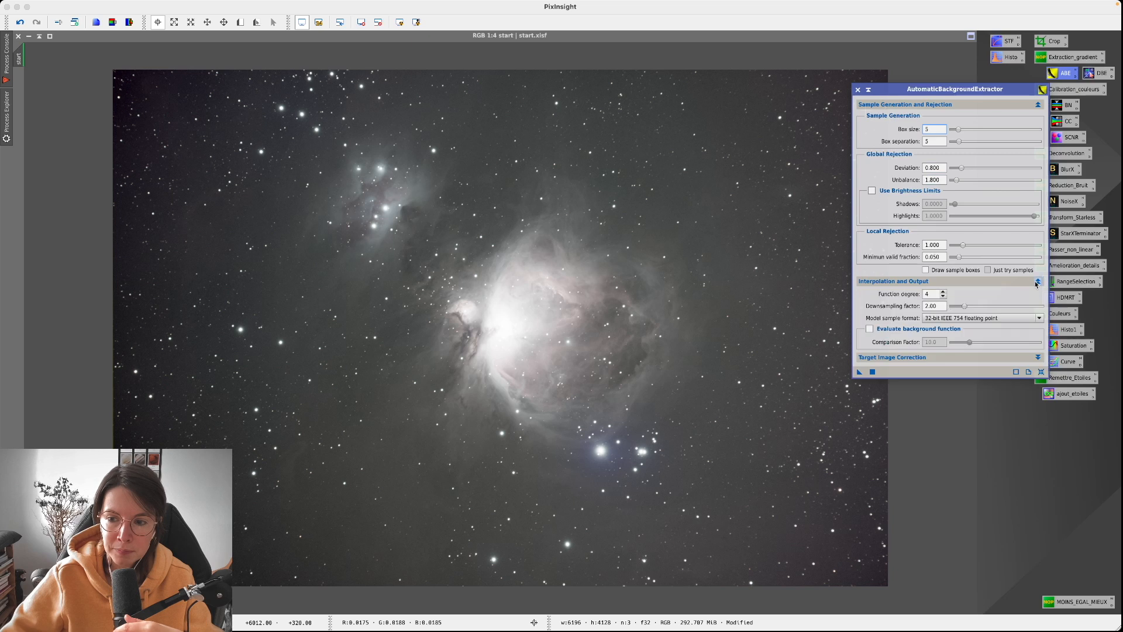
click(1038, 282)
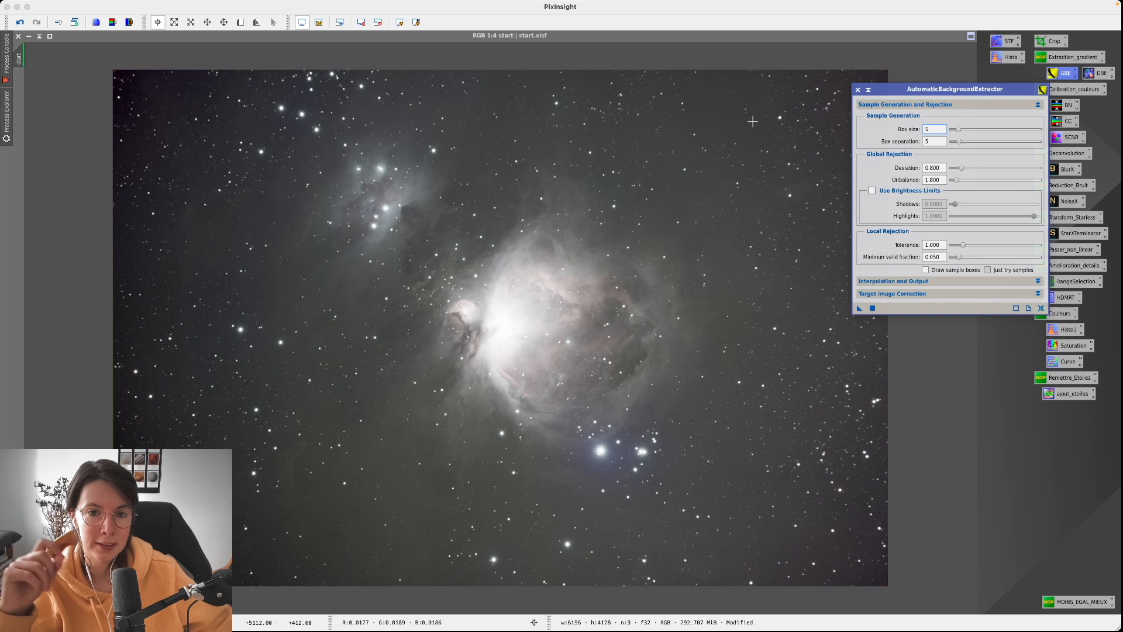
- Restore the start image window, fit it to the 1:5 view, and place it beside AutomaticBackgroundExtractor
double_click(808, 38)
scroll(428, 260, down, 1)
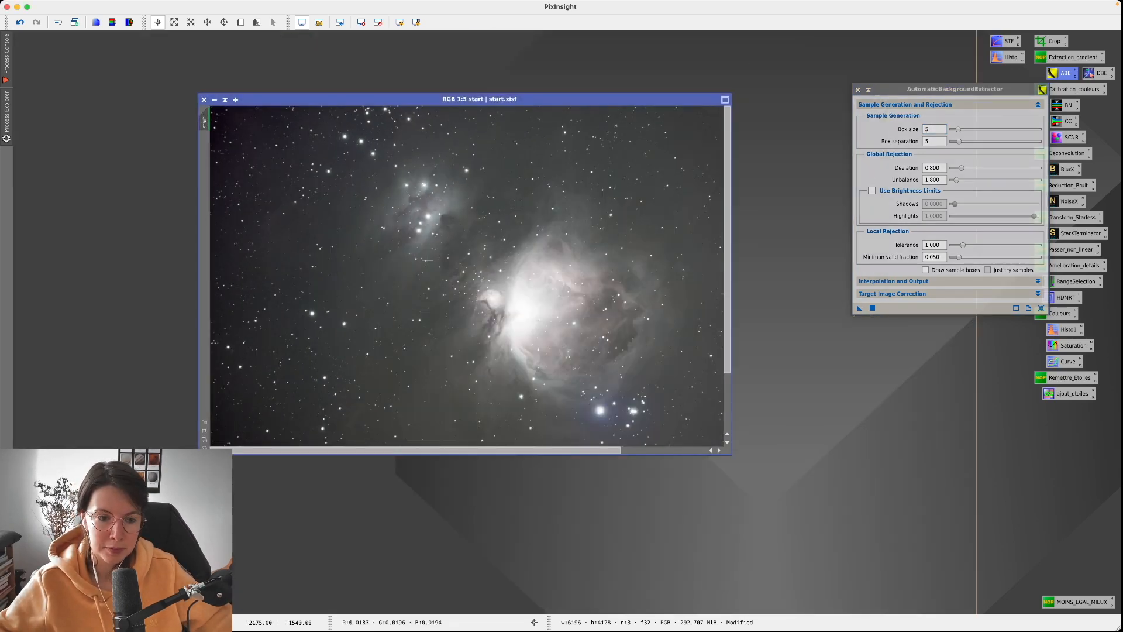
click(204, 422)
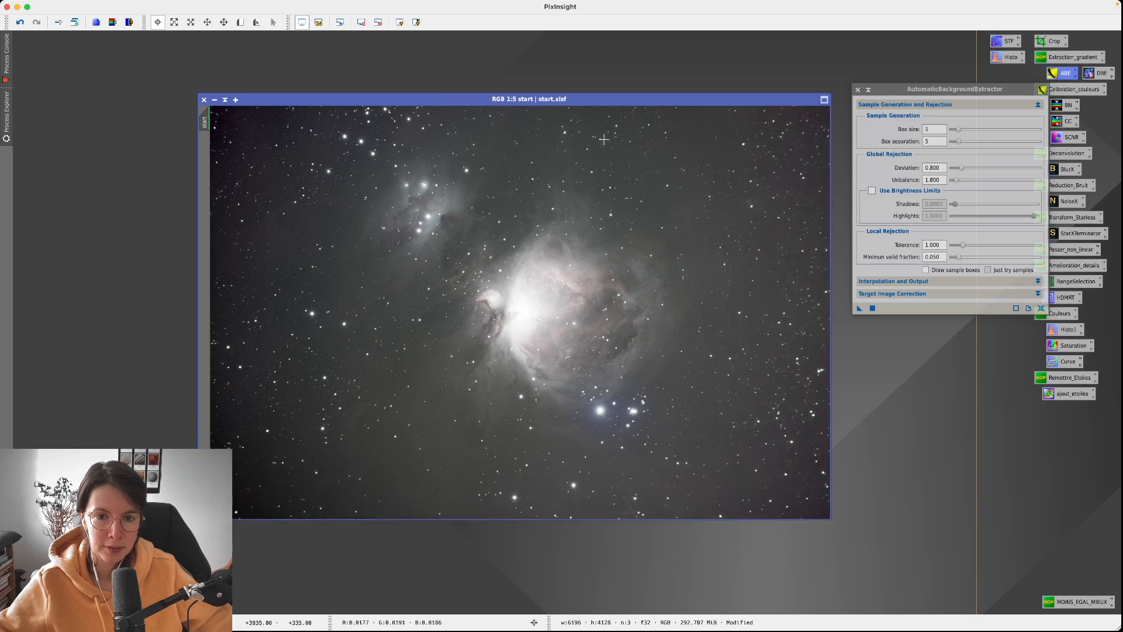
drag(607, 98, 492, 83)
drag(884, 95, 785, 92)
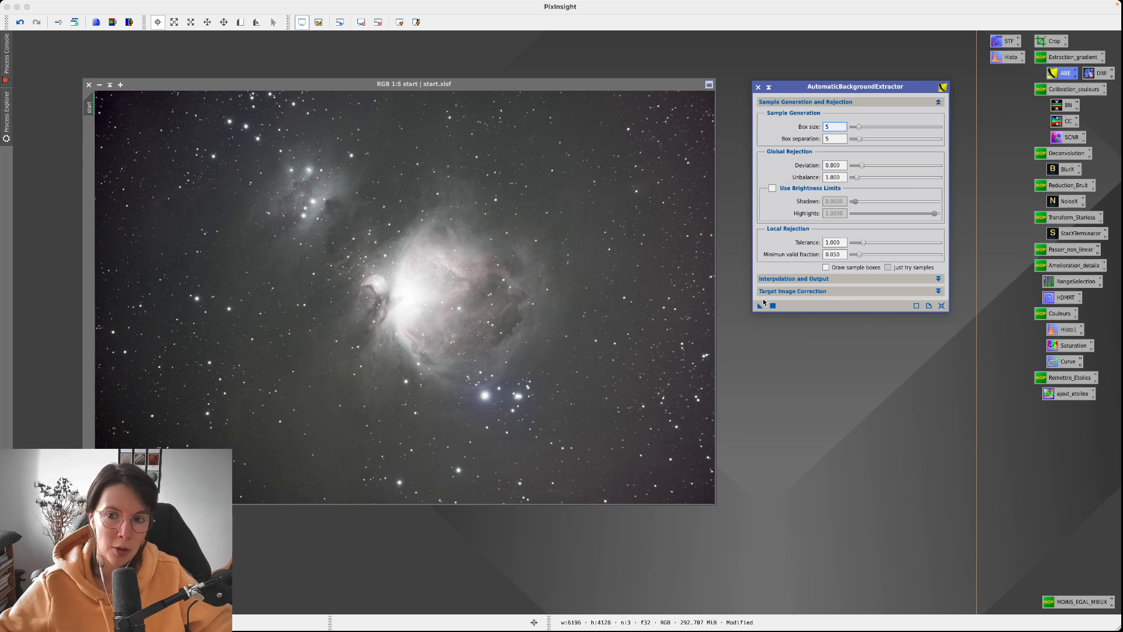
- Try to apply AutomaticBackgroundExtractor to the start image and close its window
mouse_move(760, 306)
mouse_down()
mouse_move(661, 313)
mouse_move(651, 311)
mouse_move(681, 299)
mouse_move(765, 306)
mouse_move(625, 302)
mouse_move(758, 309)
mouse_up()
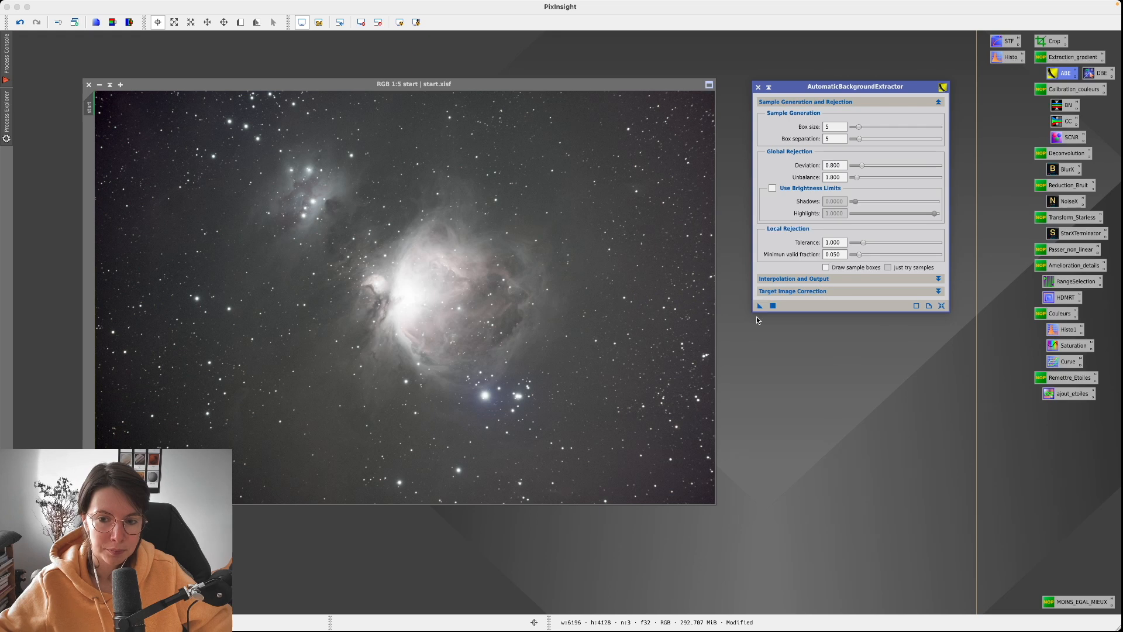
click(604, 82)
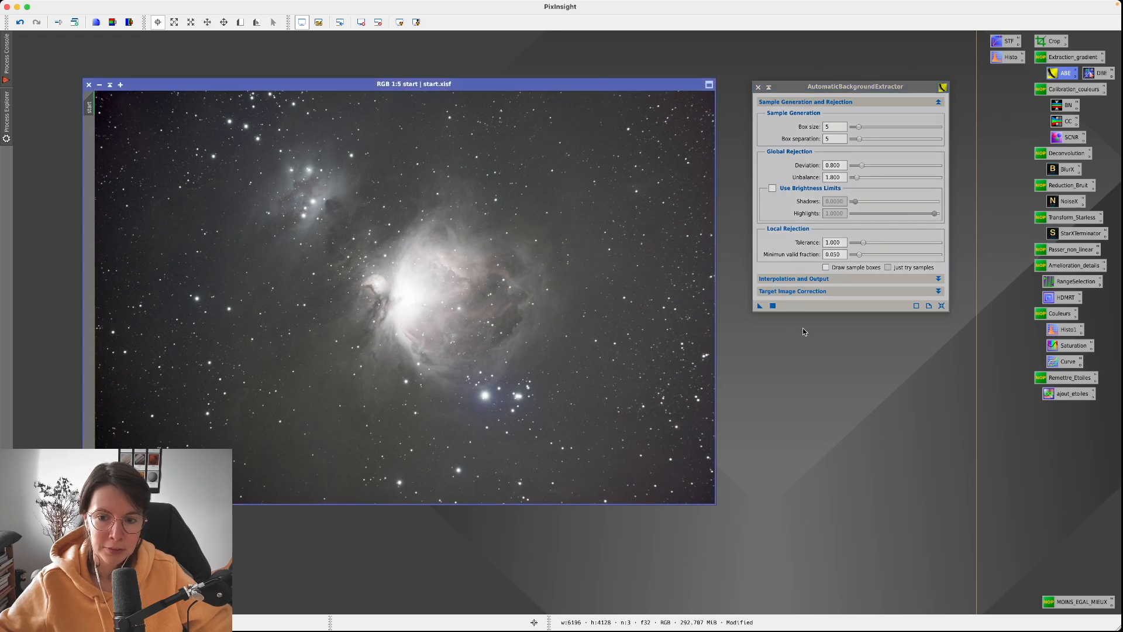
click(773, 306)
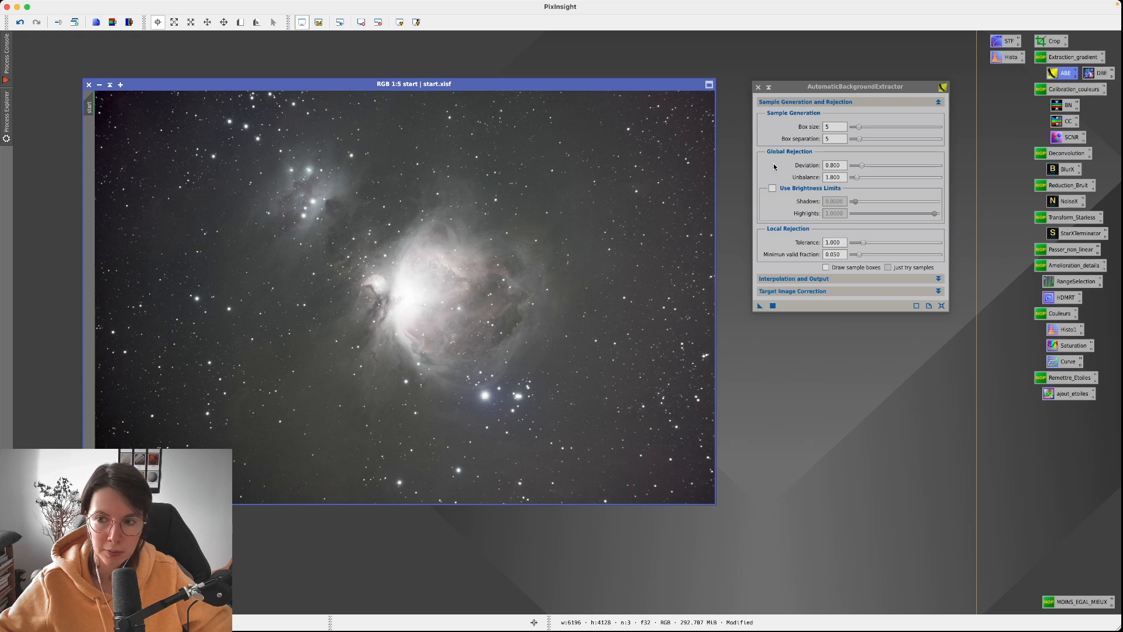
click(758, 86)
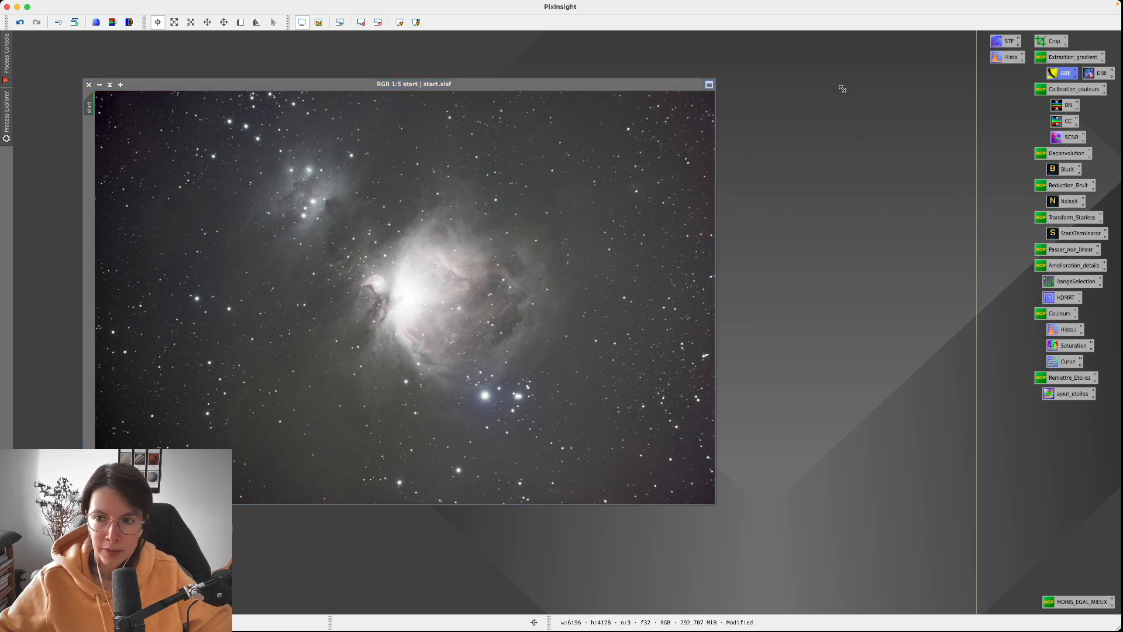
click(1051, 47)
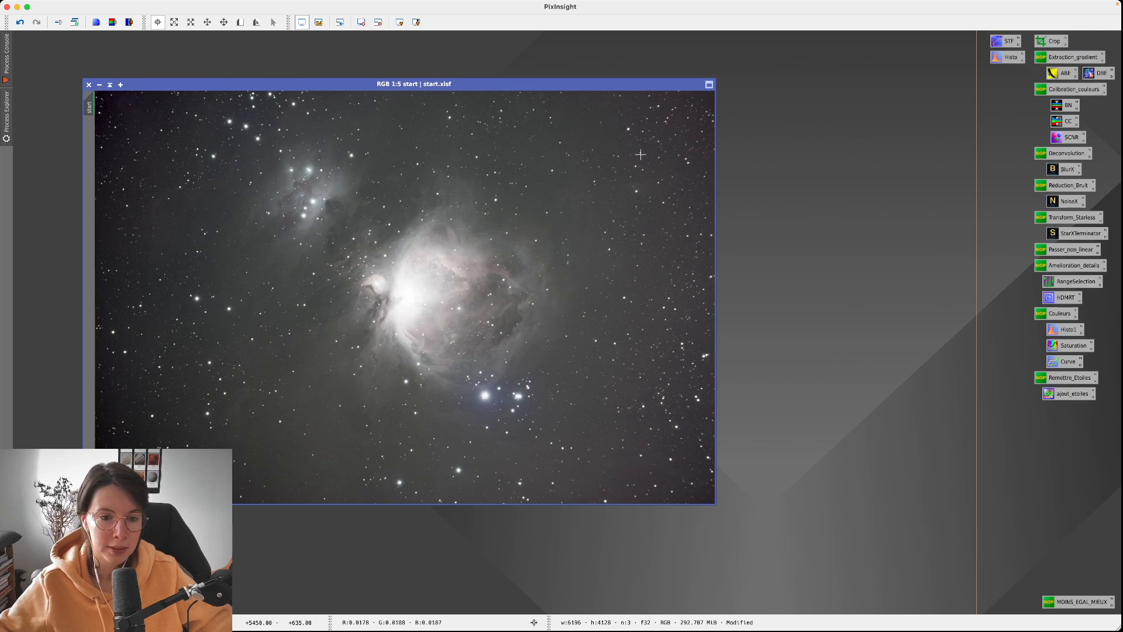
drag(486, 84, 492, 73)
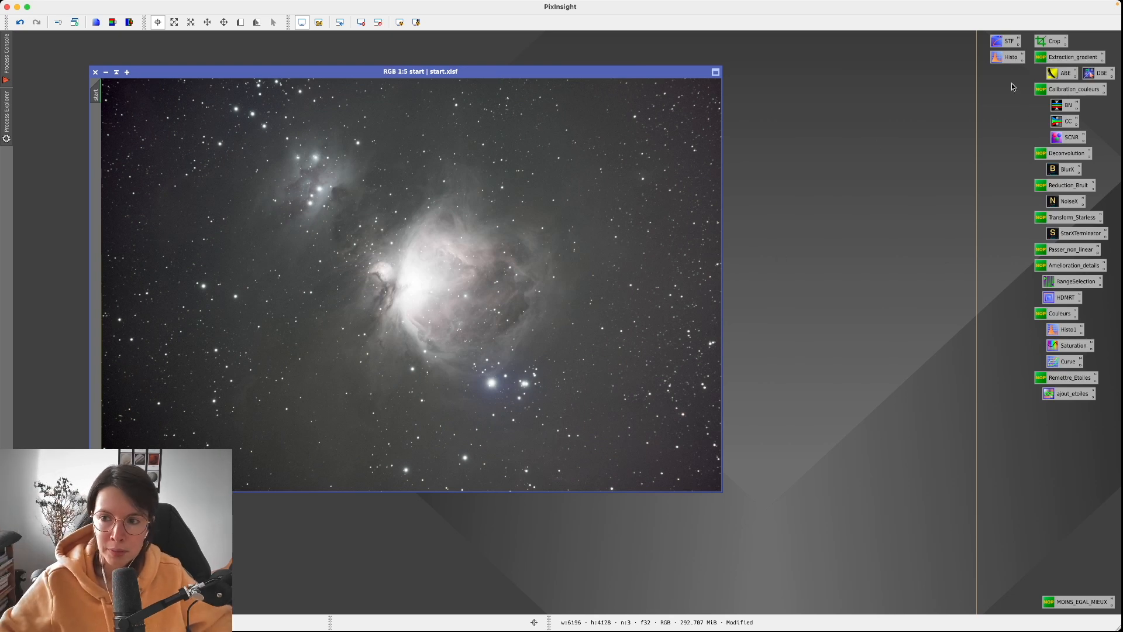
drag(1032, 71, 1106, 74)
click(1037, 77)
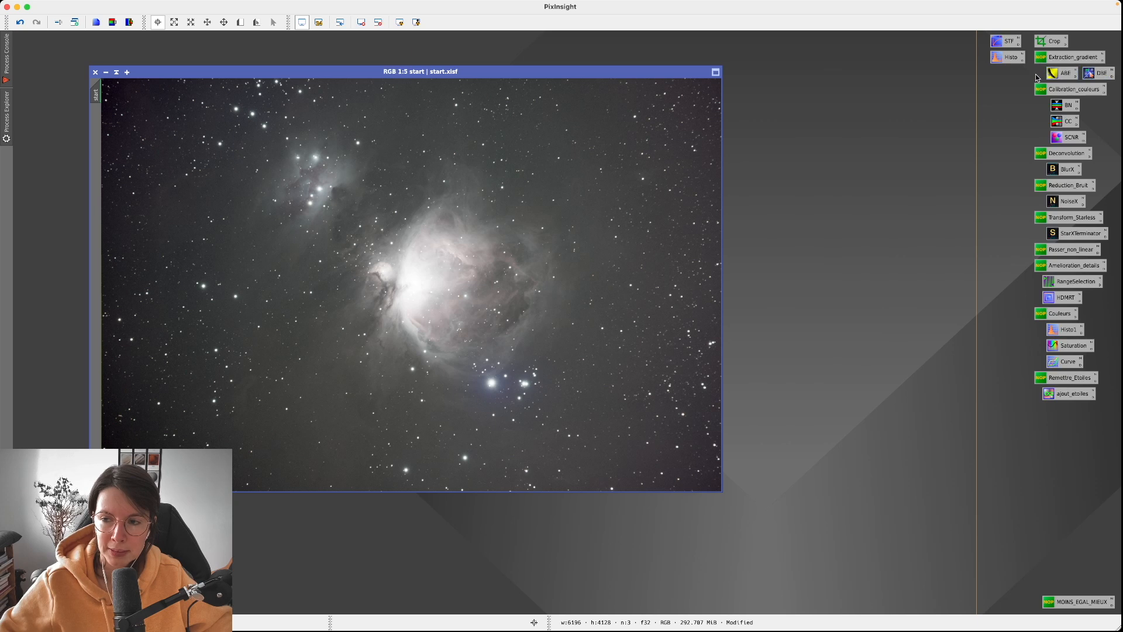
key(super+o)
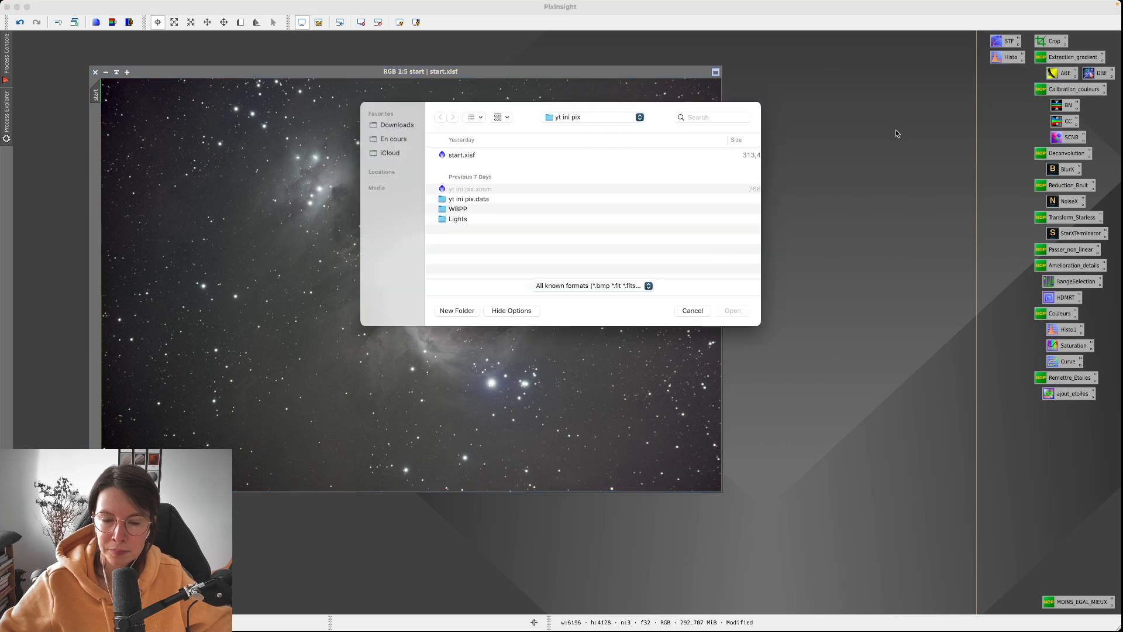
click(692, 311)
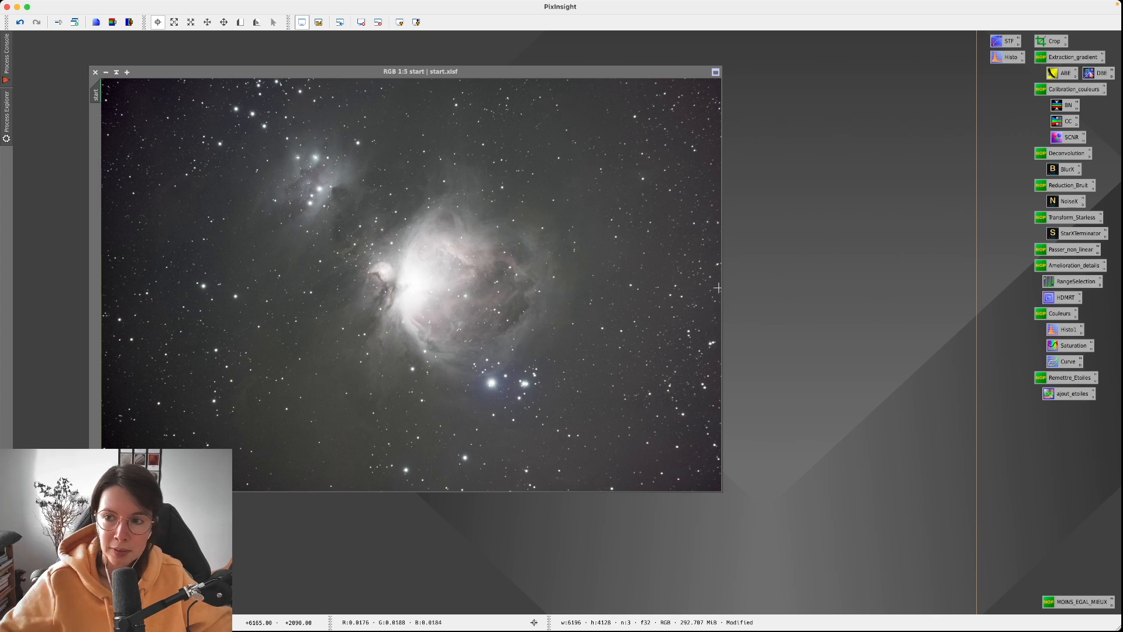
click(1042, 57)
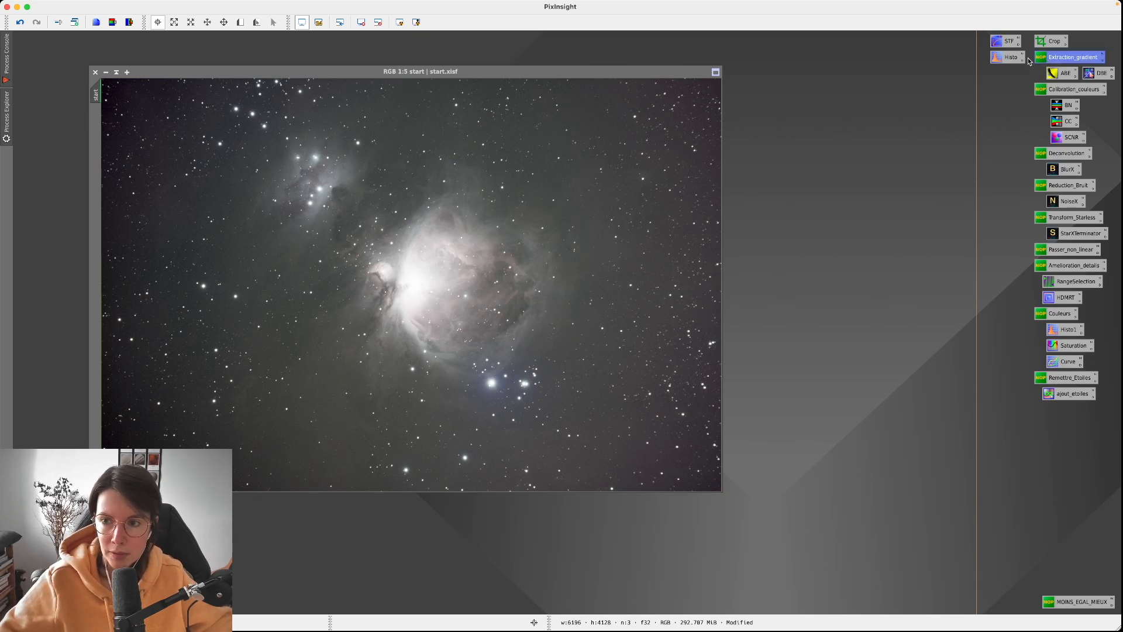
click(1028, 60)
click(1045, 57)
click(1045, 89)
drag(1040, 71, 1114, 77)
drag(1042, 104, 1055, 139)
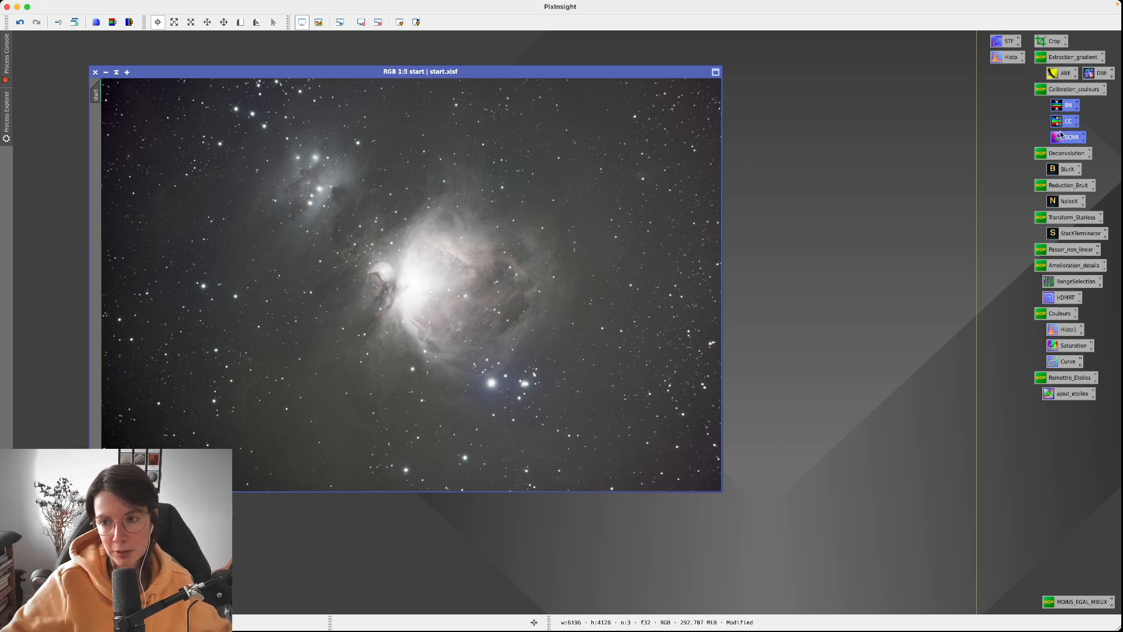
drag(1021, 75, 1110, 76)
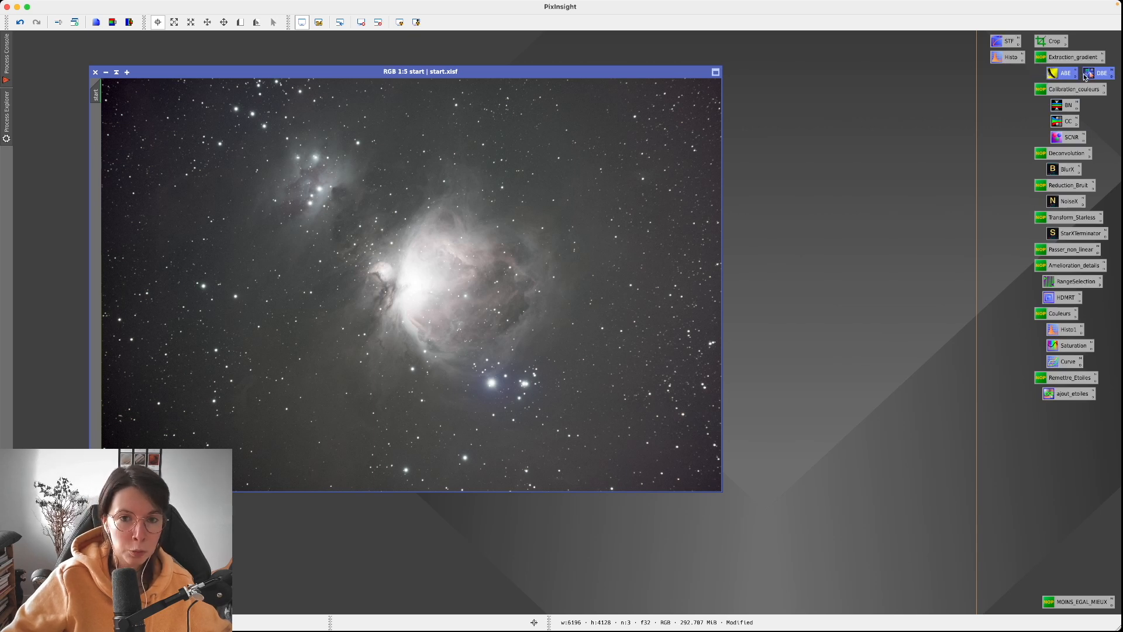
click(1043, 60)
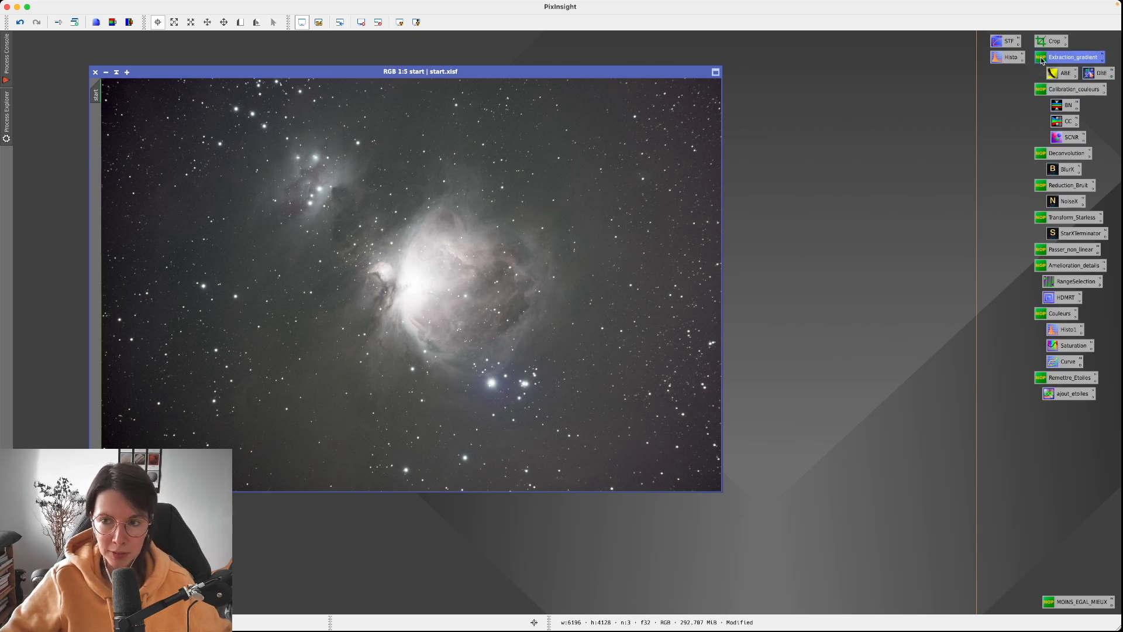
click(1063, 75)
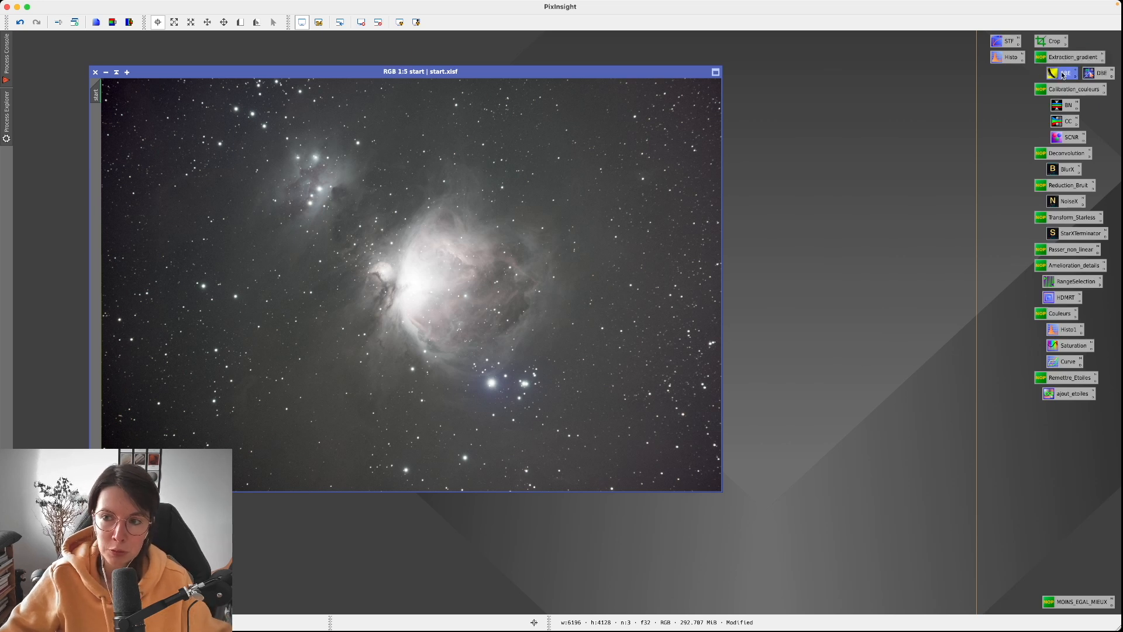
click(1094, 73)
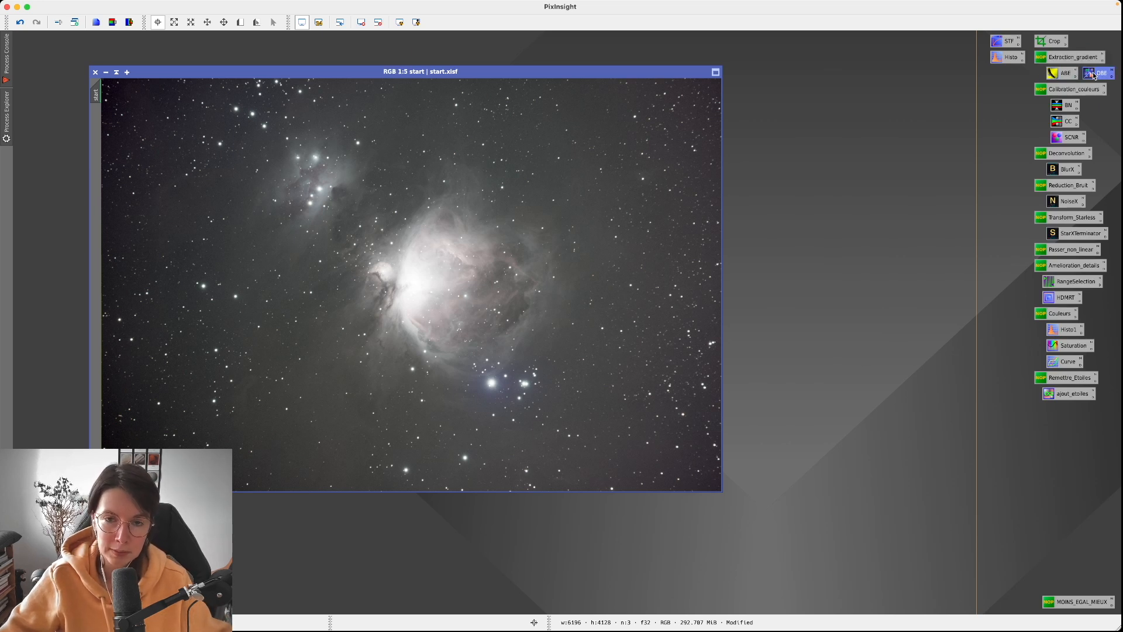
- Apply AutomaticBackgroundExtractor with its default settings to the start image and screen-stretch the resulting start_ABE image
double_click(1058, 75)
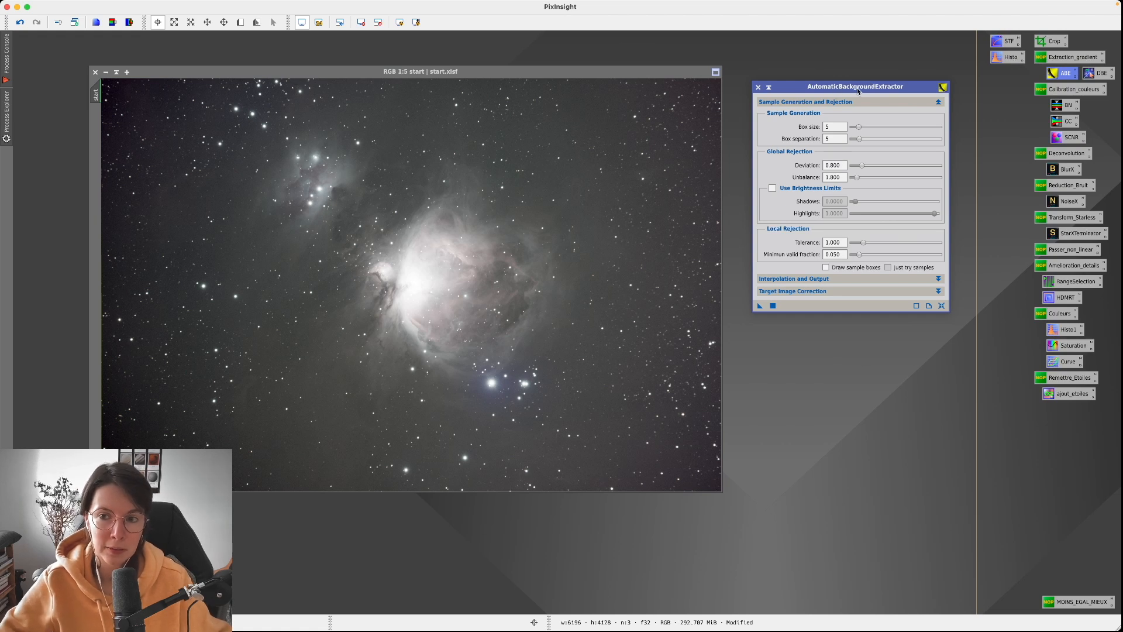
drag(827, 89, 824, 71)
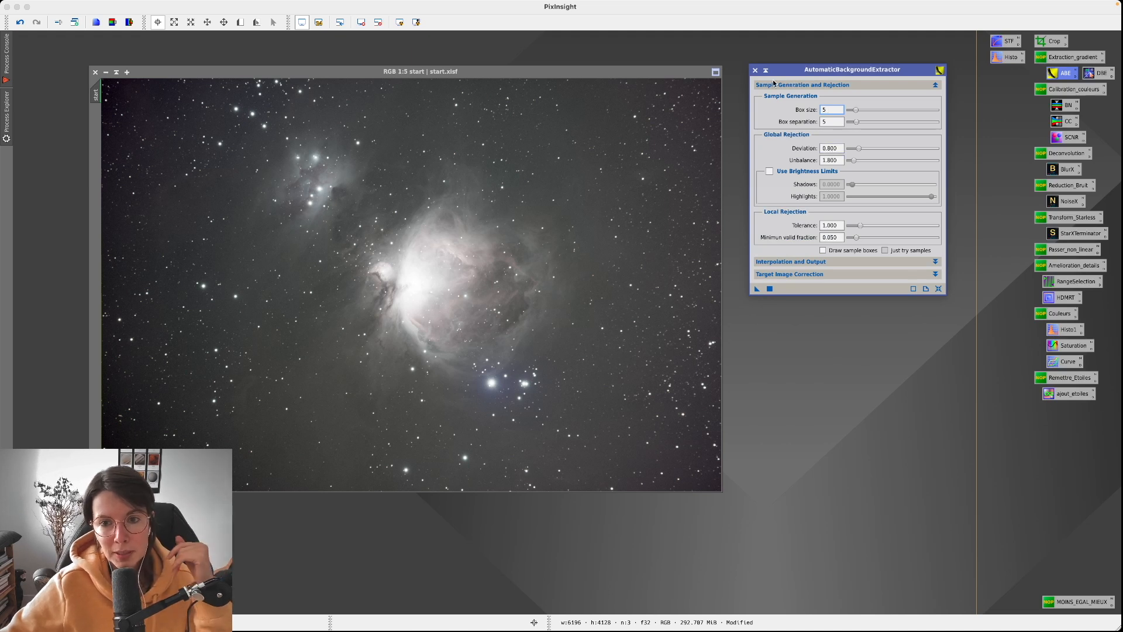
drag(757, 289, 603, 246)
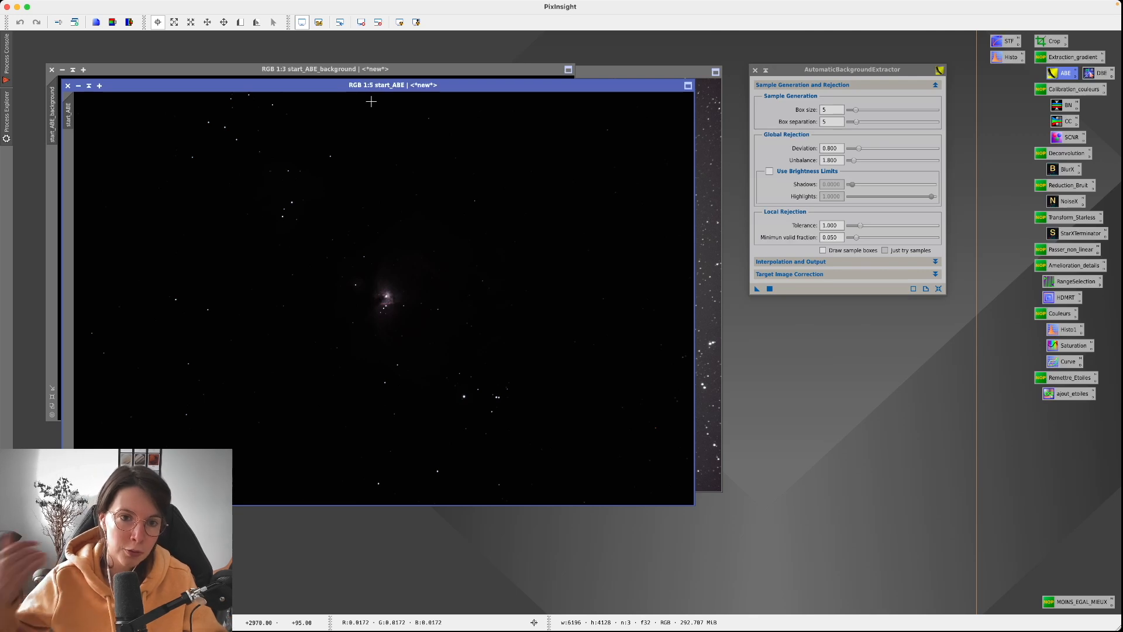
drag(978, 44, 1072, 40)
click(399, 23)
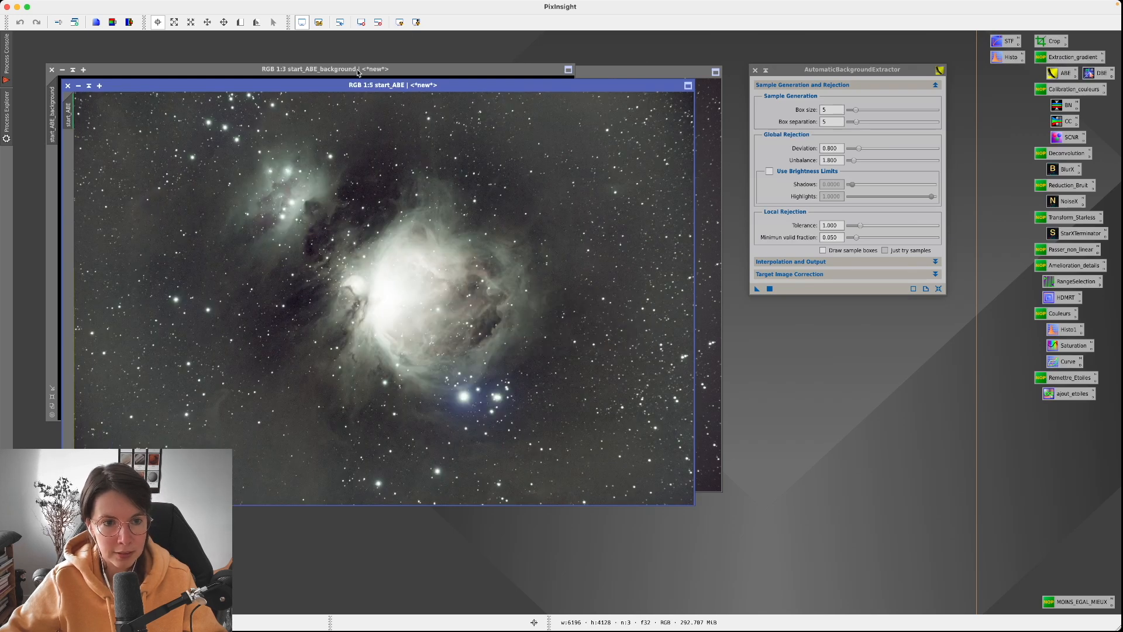
- Screen-stretch the start_ABE_background image to inspect the extracted gradient model and close it
click(358, 70)
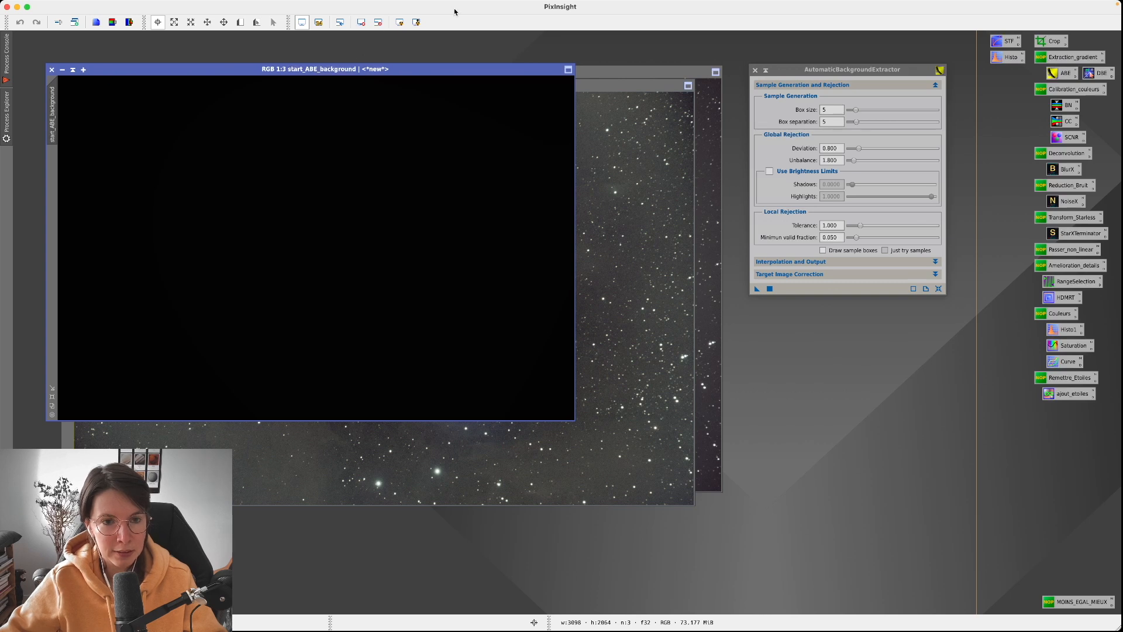
click(399, 22)
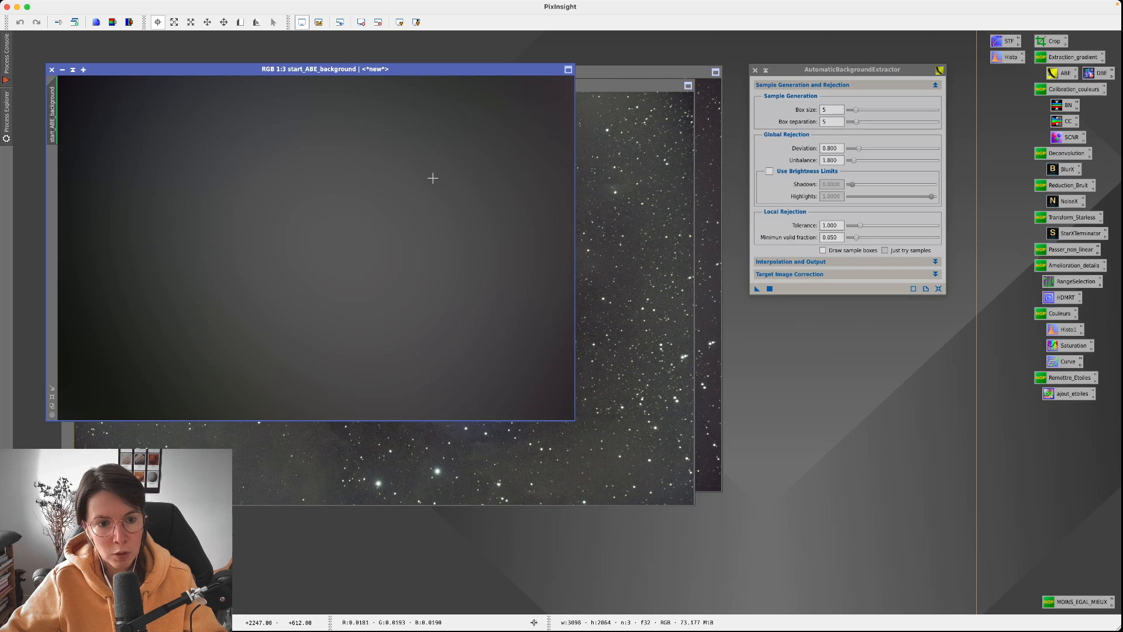
click(51, 70)
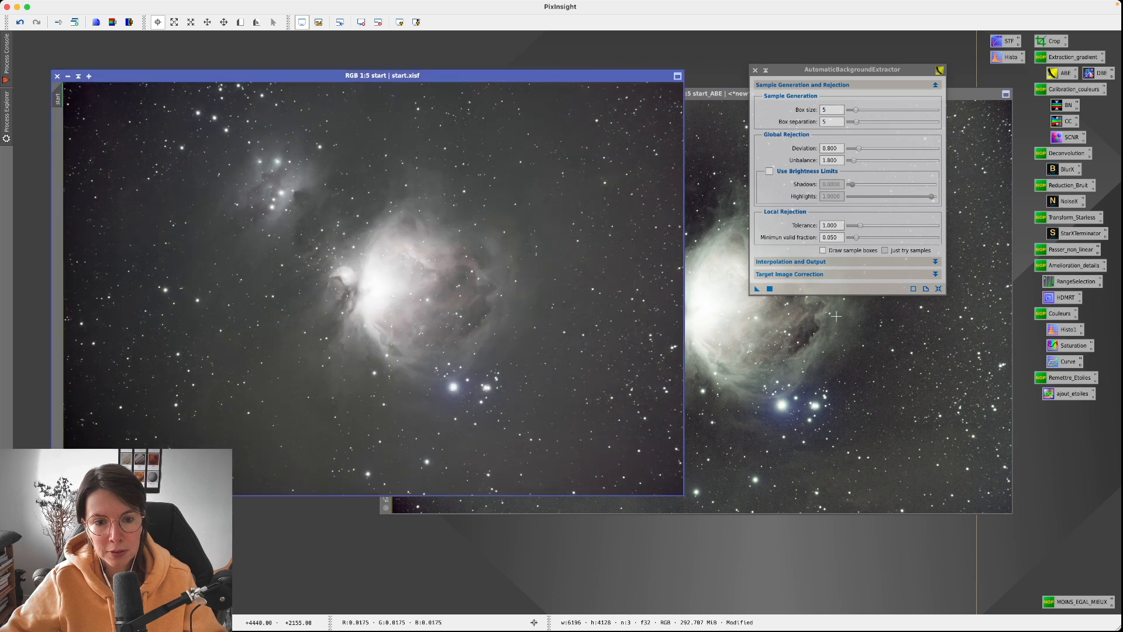
- Compare start_ABE with the start image, closing AutomaticBackgroundExtractor to uncover the corrected nebula
click(862, 300)
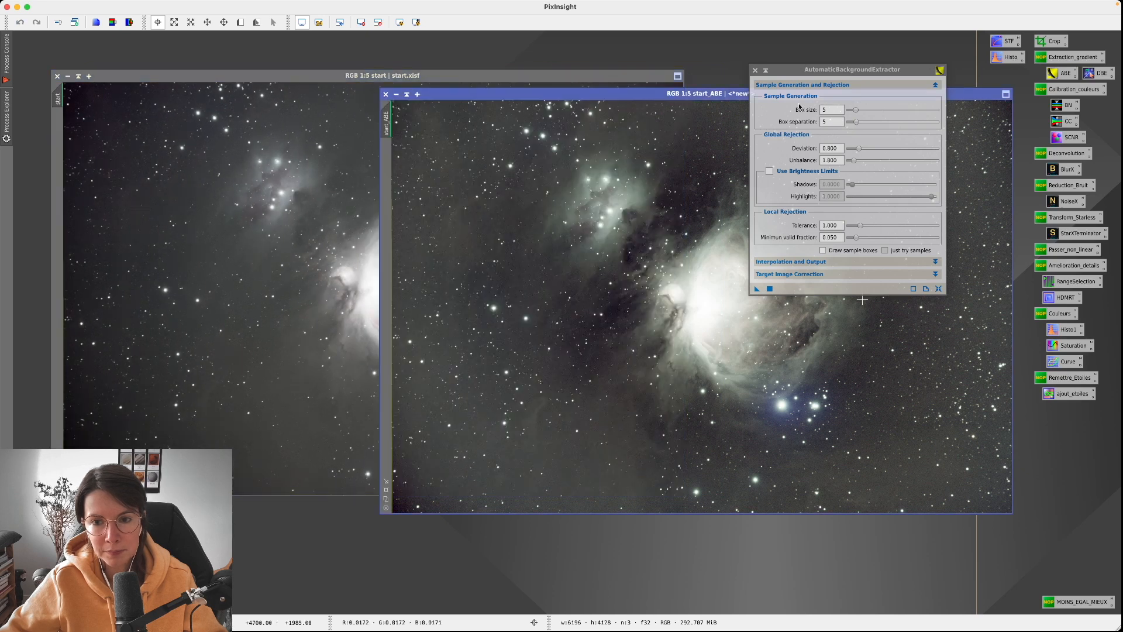
click(755, 70)
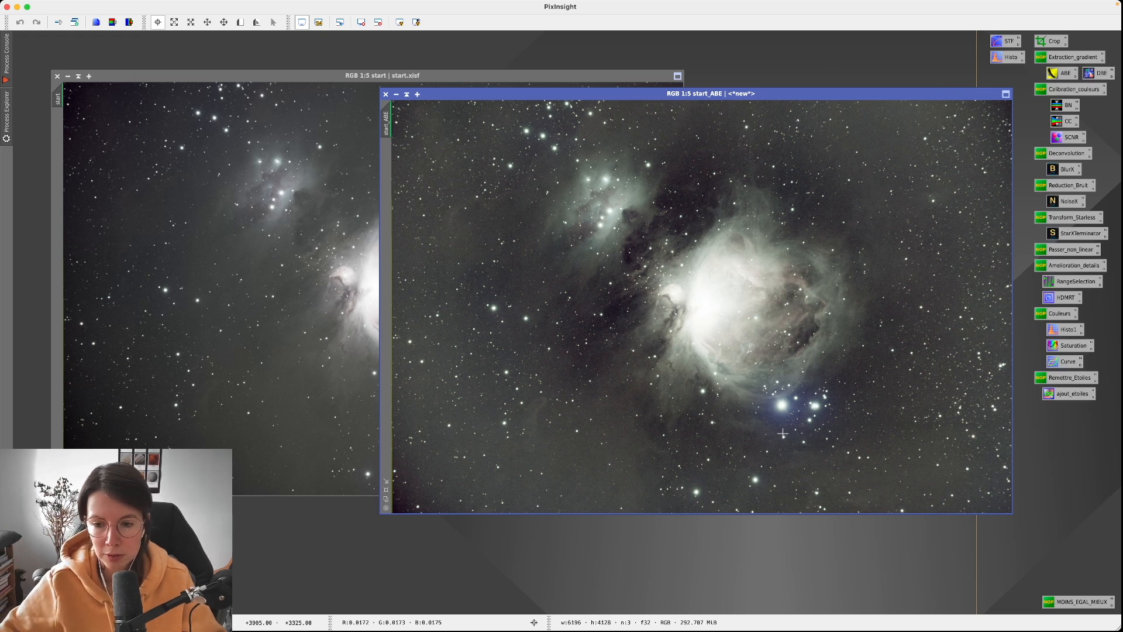
drag(612, 97, 539, 113)
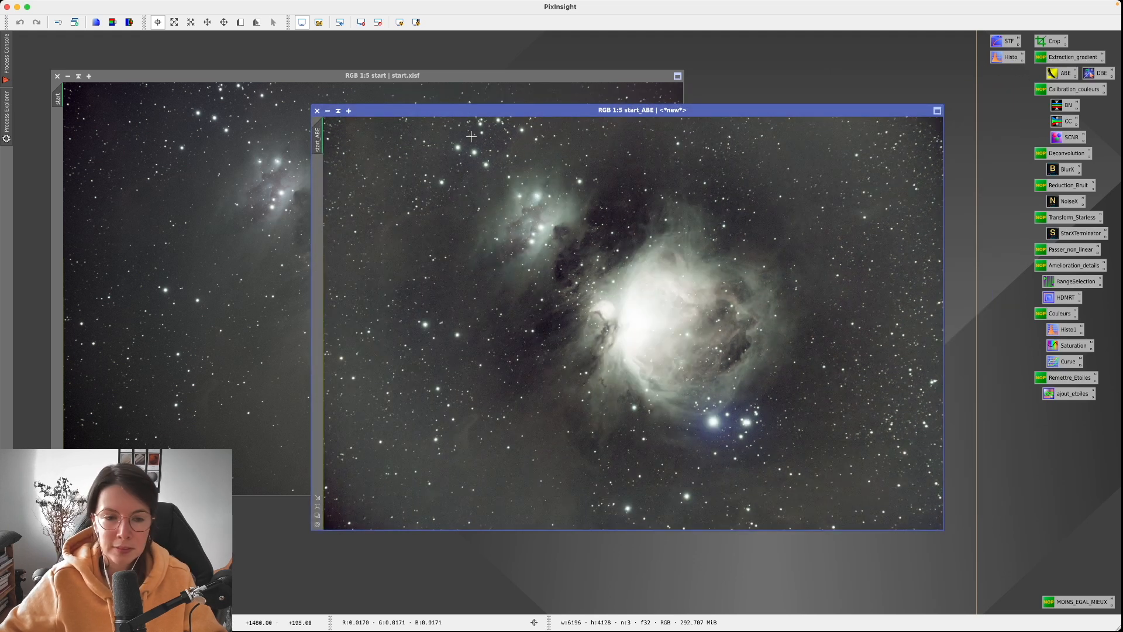
- Reopen AutomaticBackgroundExtractor to review its settings, and close both the start_ABE image and the process window
double_click(1062, 72)
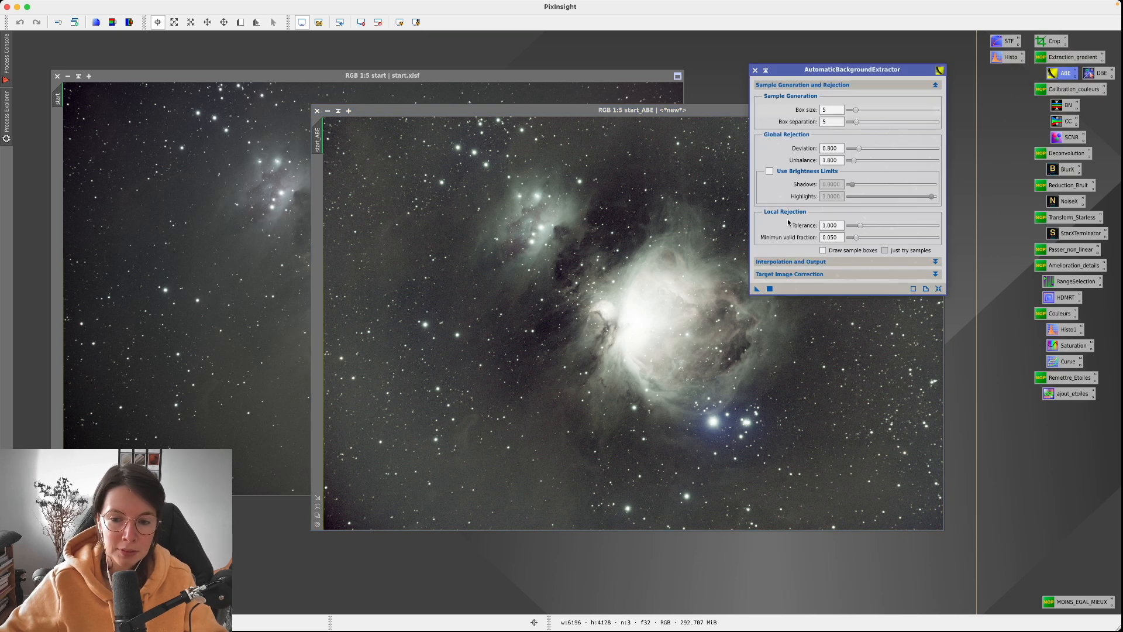
click(506, 237)
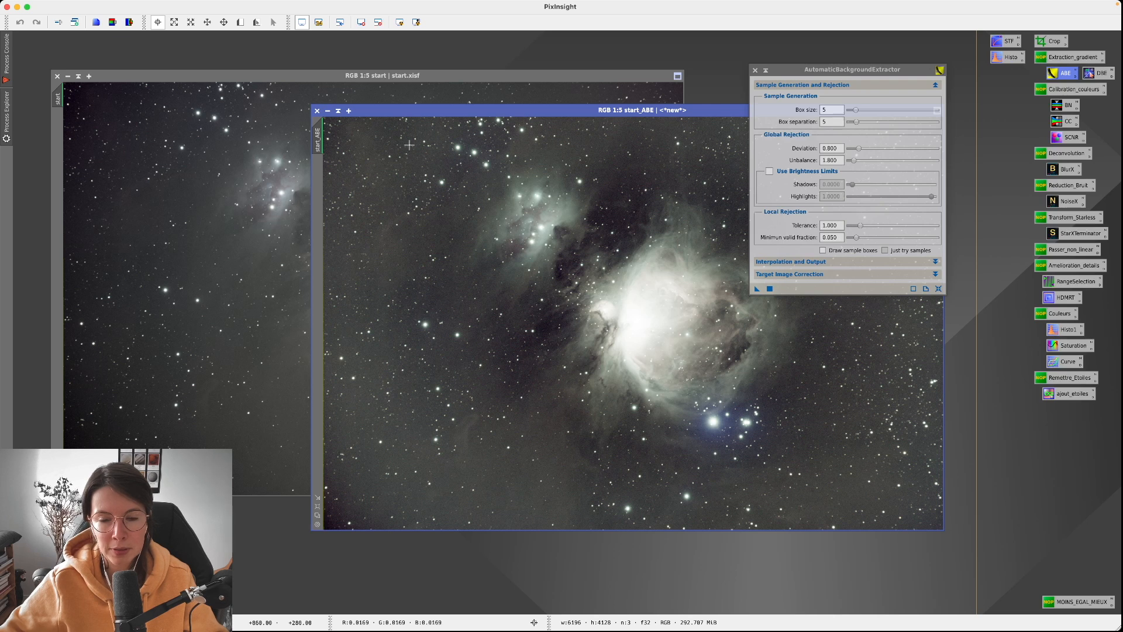
click(798, 72)
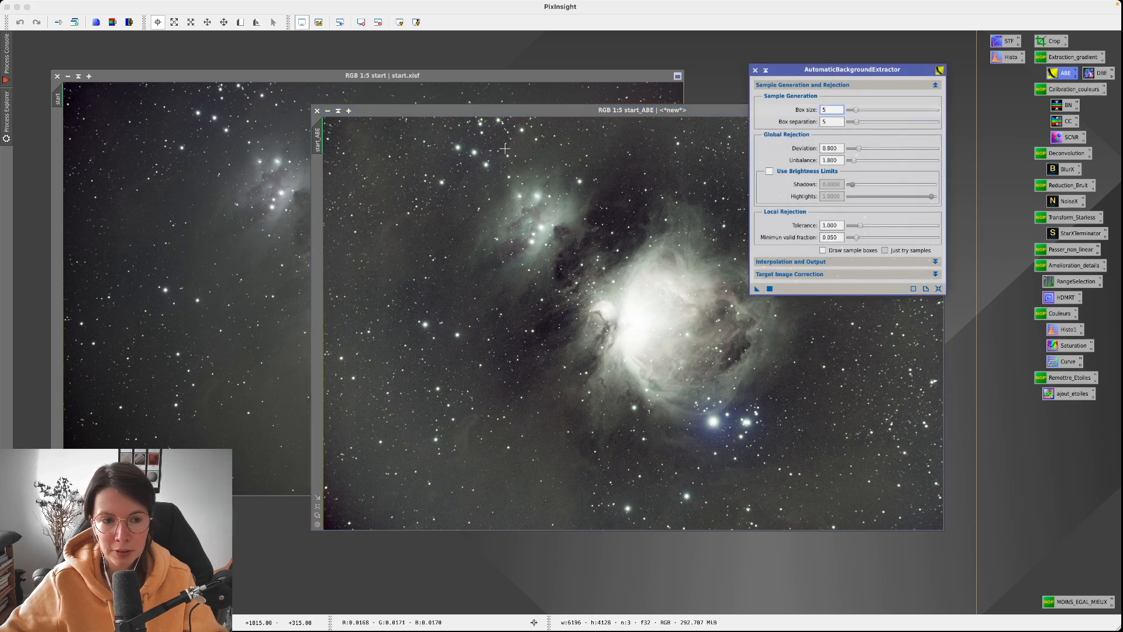
click(681, 128)
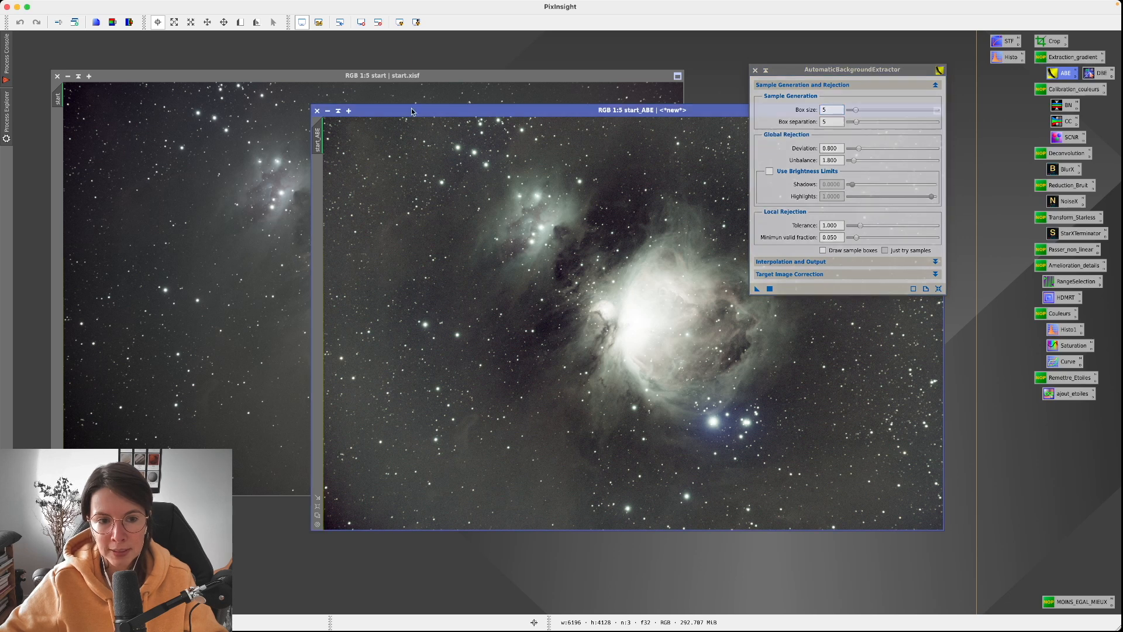
click(317, 111)
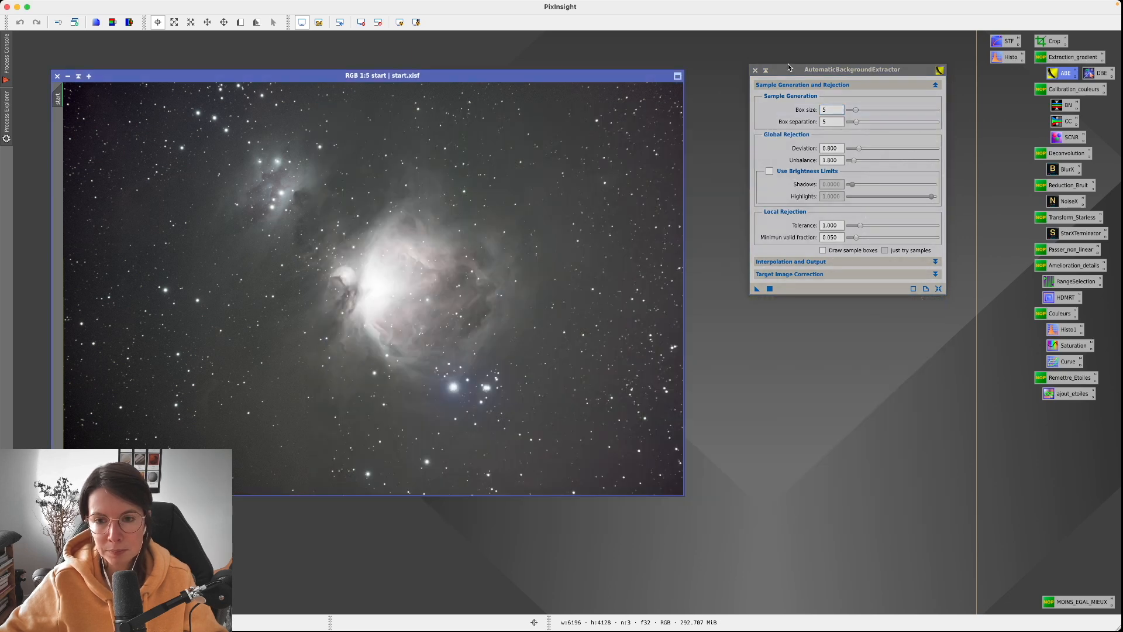
click(755, 70)
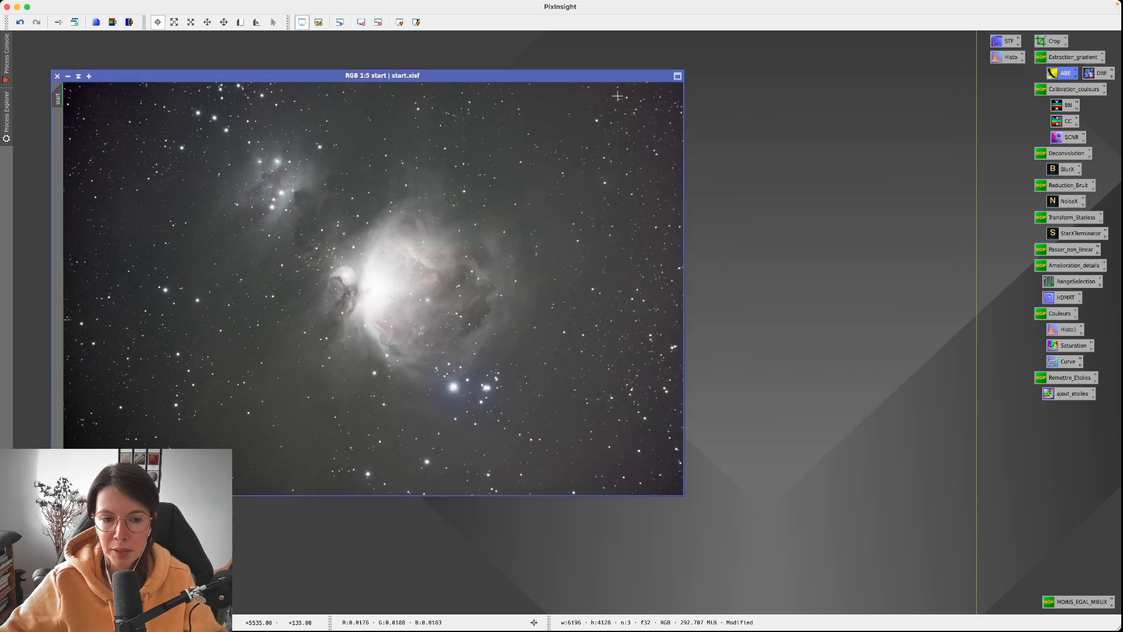
- Open DynamicBackgroundExtraction from the DBE process icon and place its window beside the start image
drag(609, 72, 614, 68)
double_click(1093, 72)
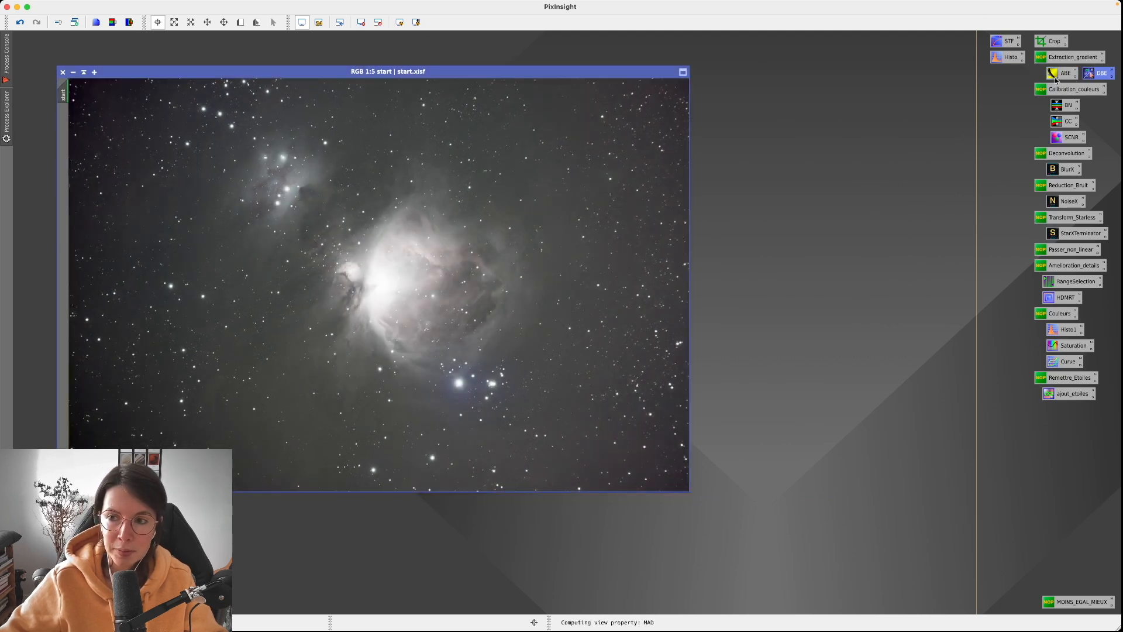
drag(931, 88, 831, 92)
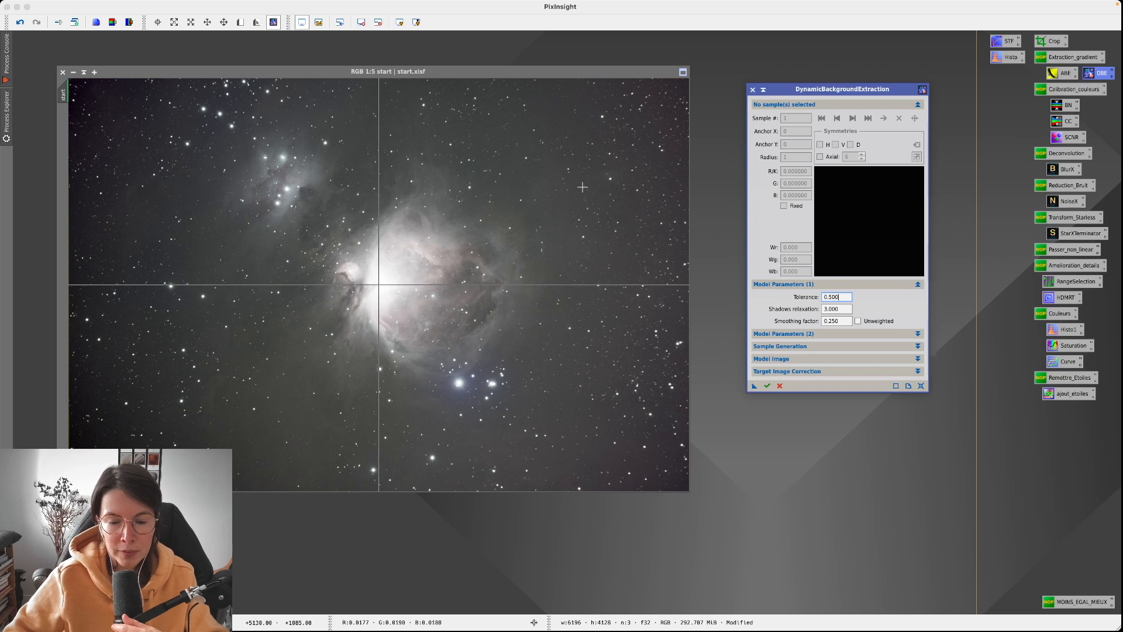
drag(817, 90, 798, 92)
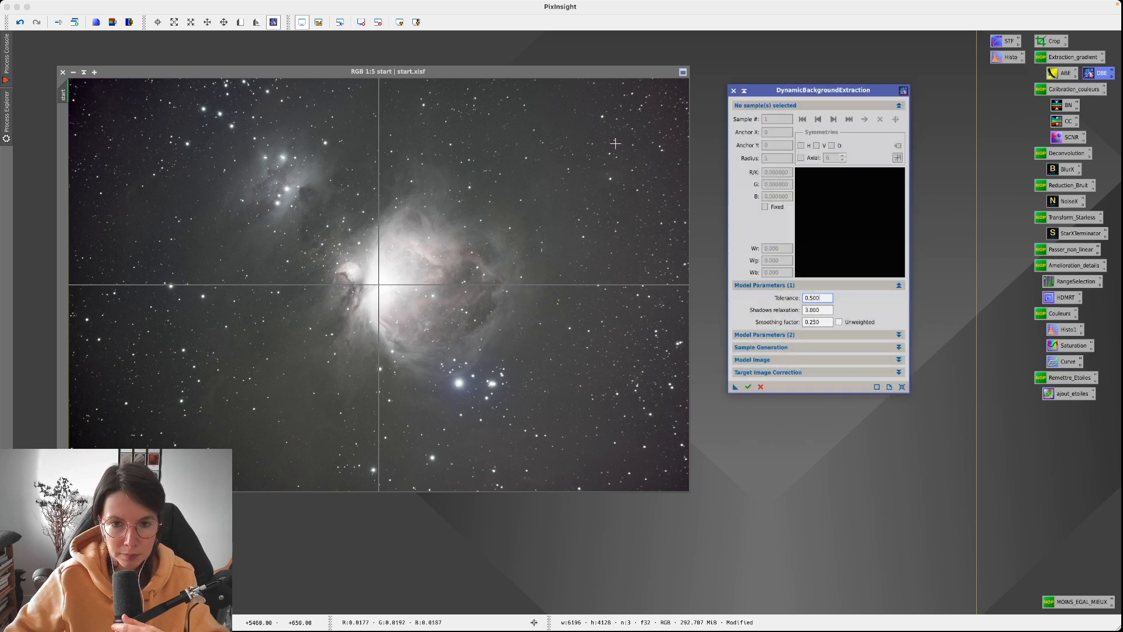
- Try placing DynamicBackgroundExtraction samples on the sky all around the nebula, and cancel the dynamic session
click(546, 105)
click(579, 133)
click(558, 206)
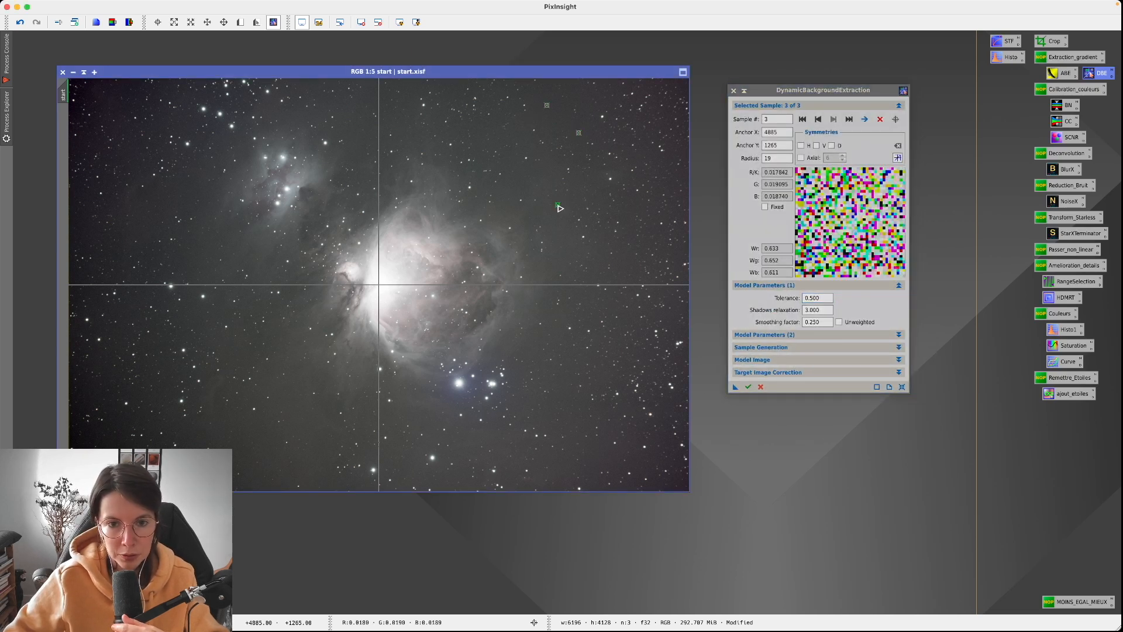
click(566, 250)
click(614, 265)
click(656, 220)
click(648, 196)
click(542, 170)
click(351, 126)
click(349, 103)
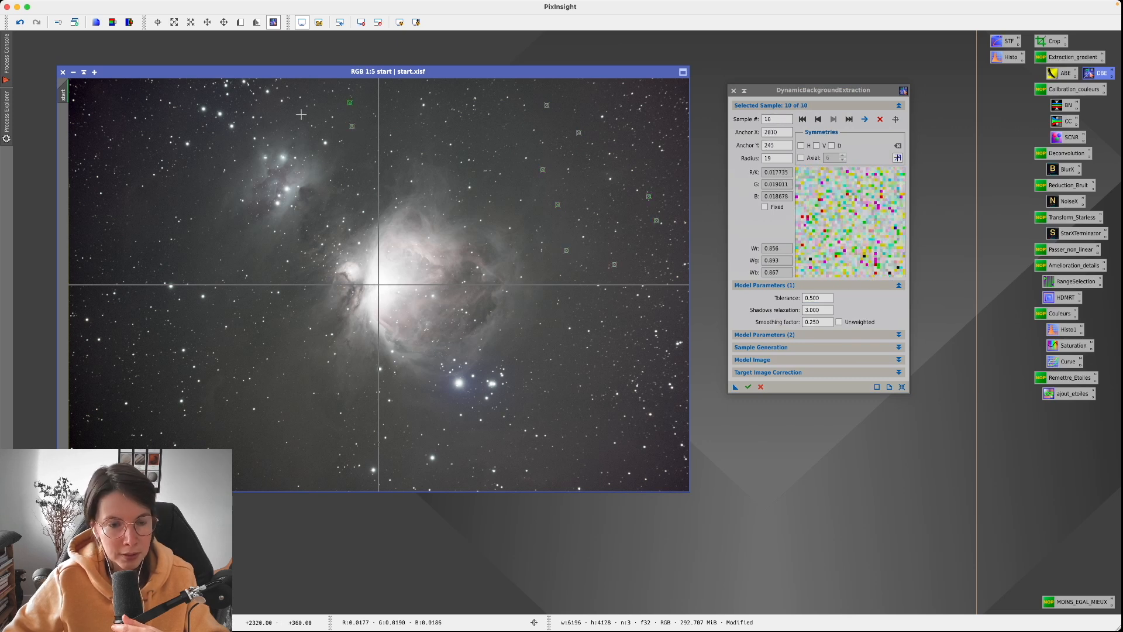
click(180, 195)
click(134, 204)
click(79, 227)
click(124, 95)
click(121, 154)
click(195, 238)
click(195, 262)
click(212, 321)
click(160, 351)
click(153, 387)
click(100, 393)
click(111, 457)
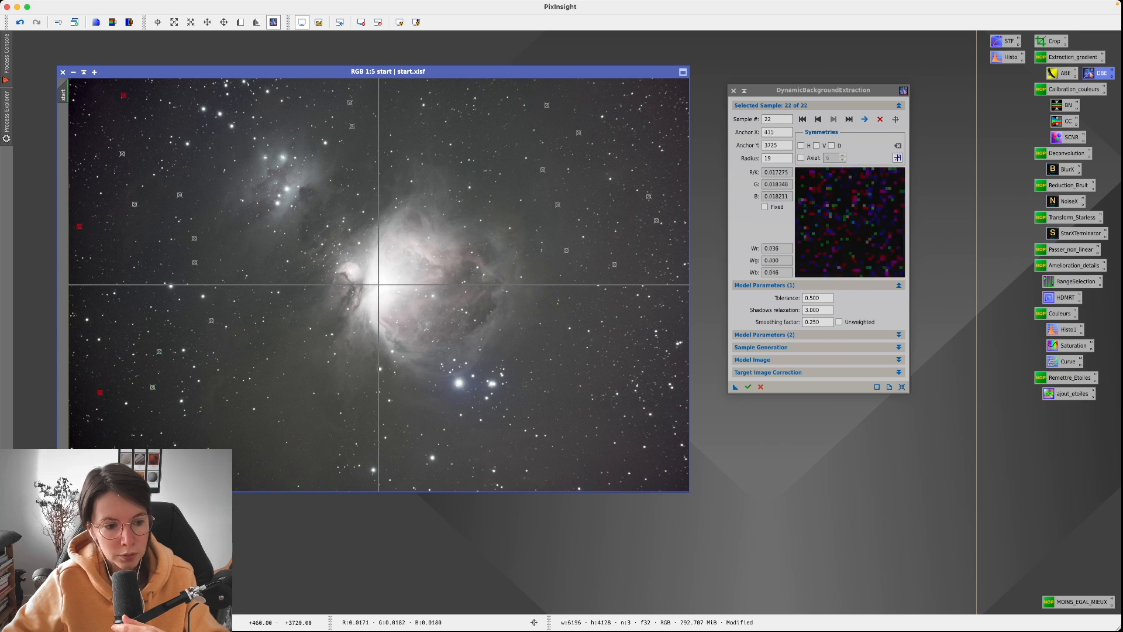
click(206, 425)
click(262, 437)
click(291, 458)
click(296, 425)
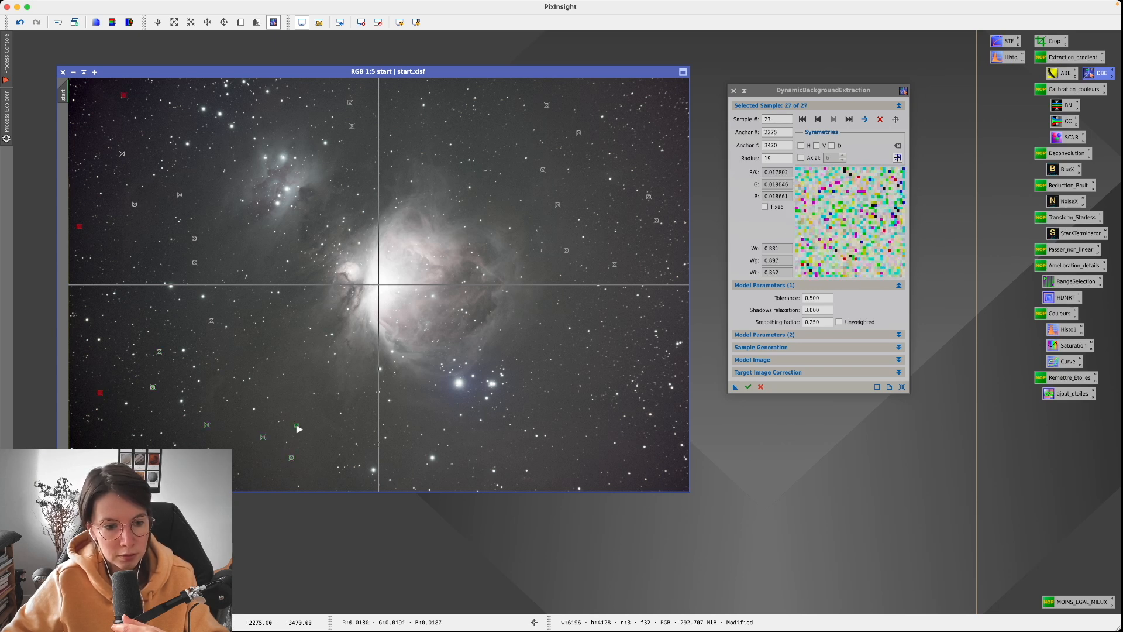
click(218, 393)
click(279, 375)
click(277, 343)
click(301, 363)
click(417, 424)
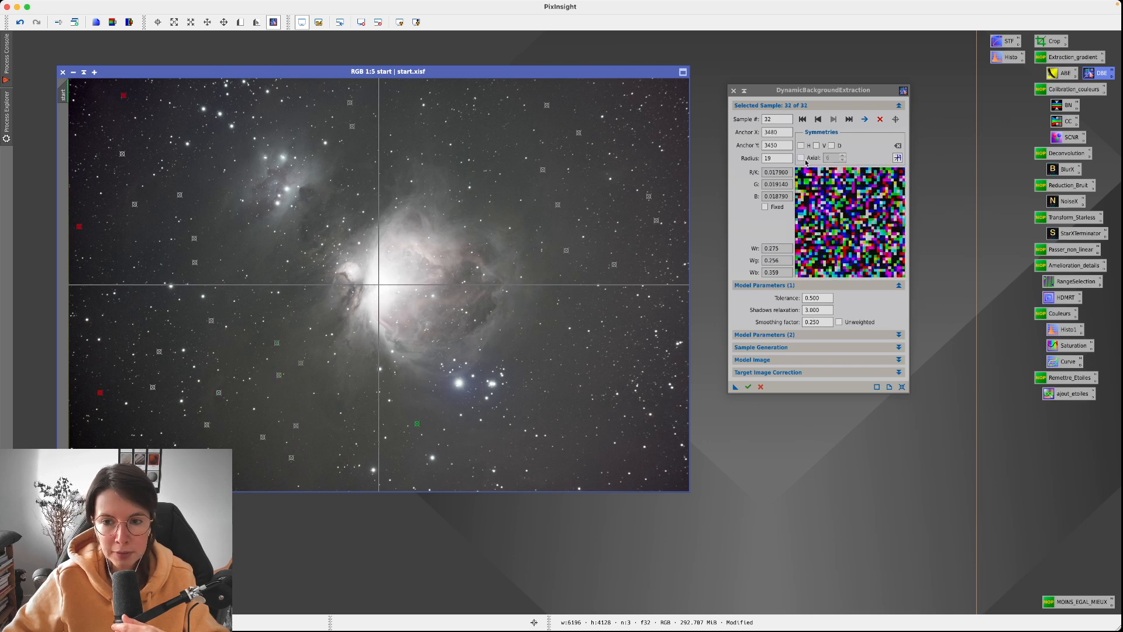
click(734, 91)
click(596, 328)
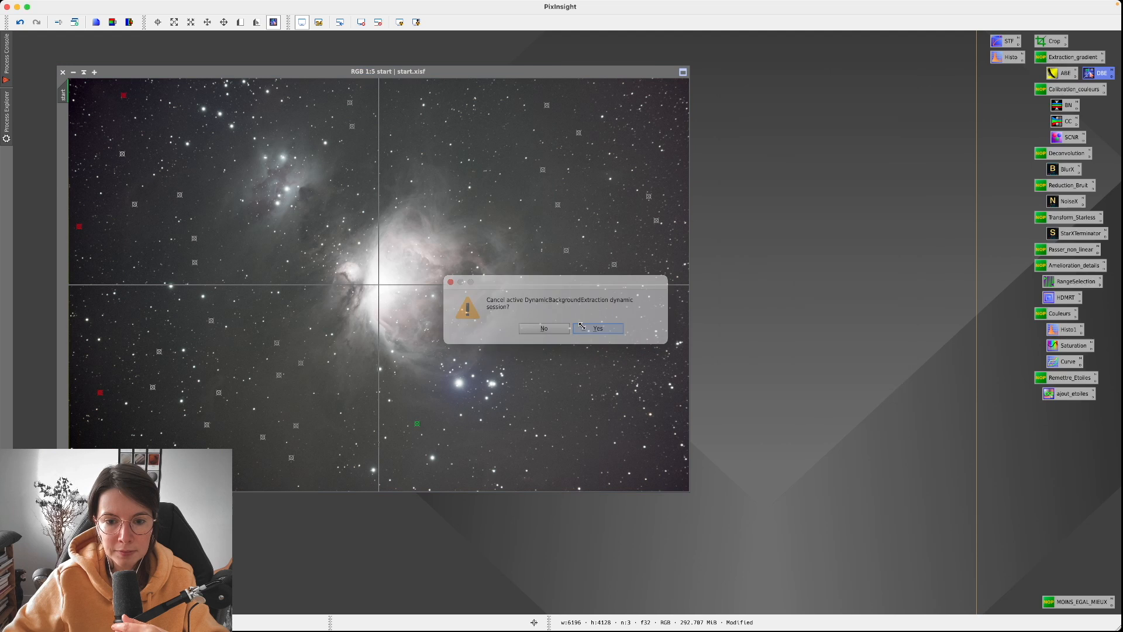
- Reopen DynamicBackgroundExtraction with Model Parameters (2) and Sample Generation expanded, and place one sample on the sky above and right of the nebula
double_click(1101, 73)
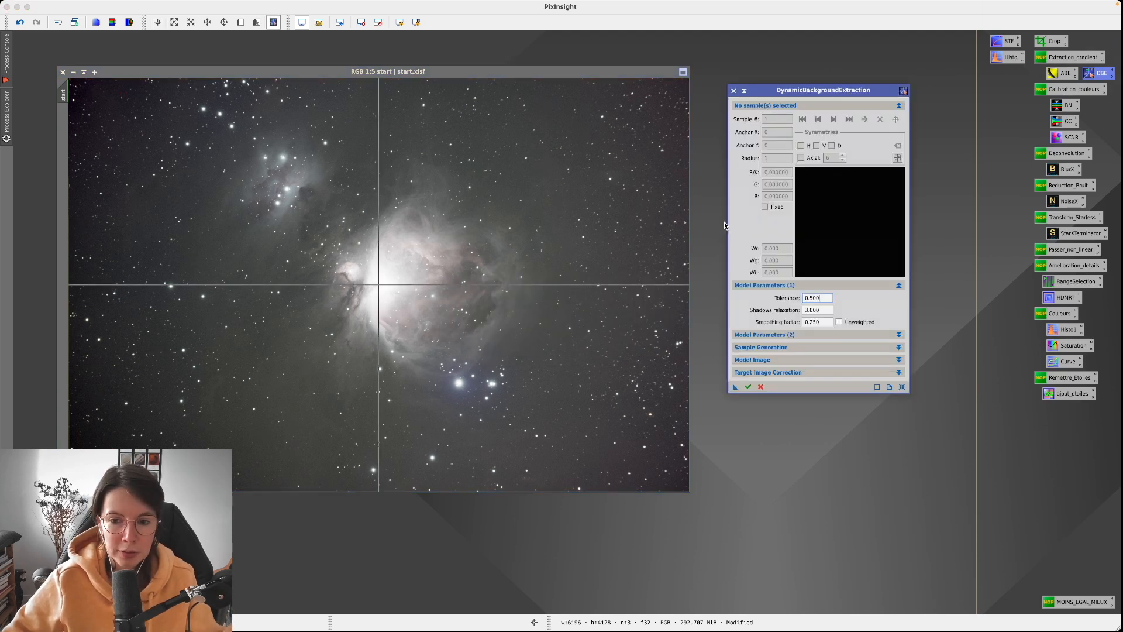
click(899, 335)
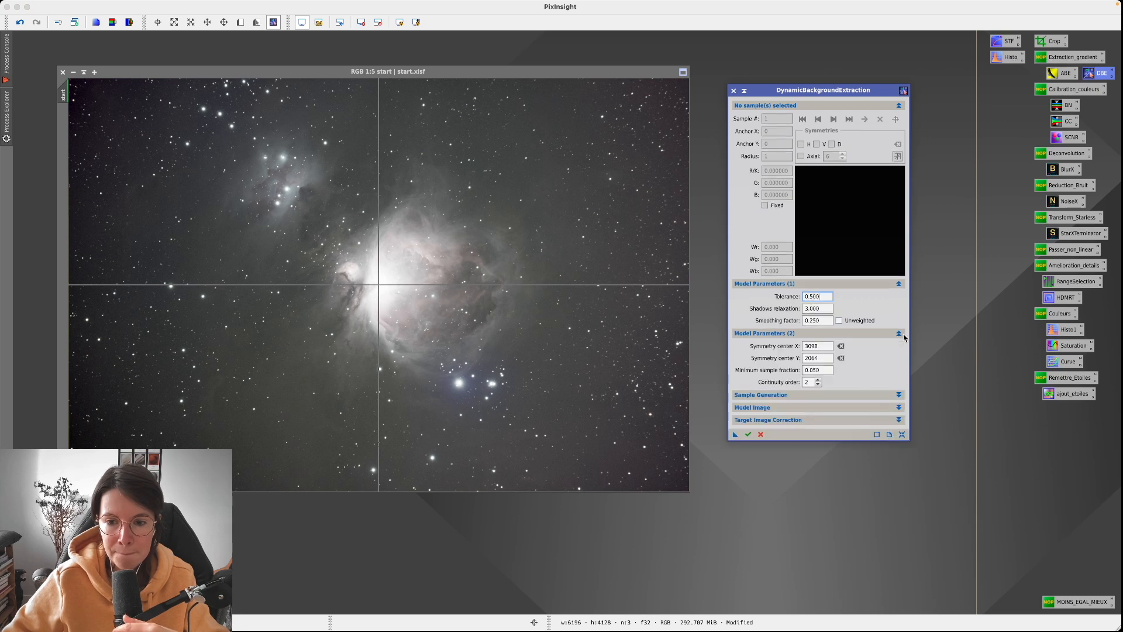
click(899, 396)
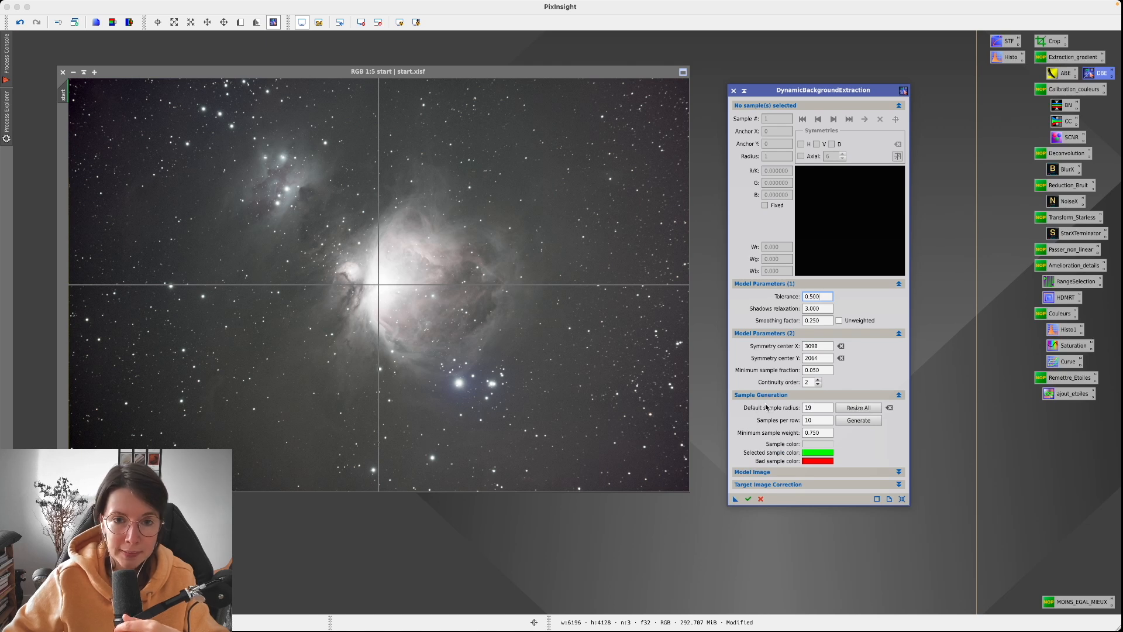
click(540, 110)
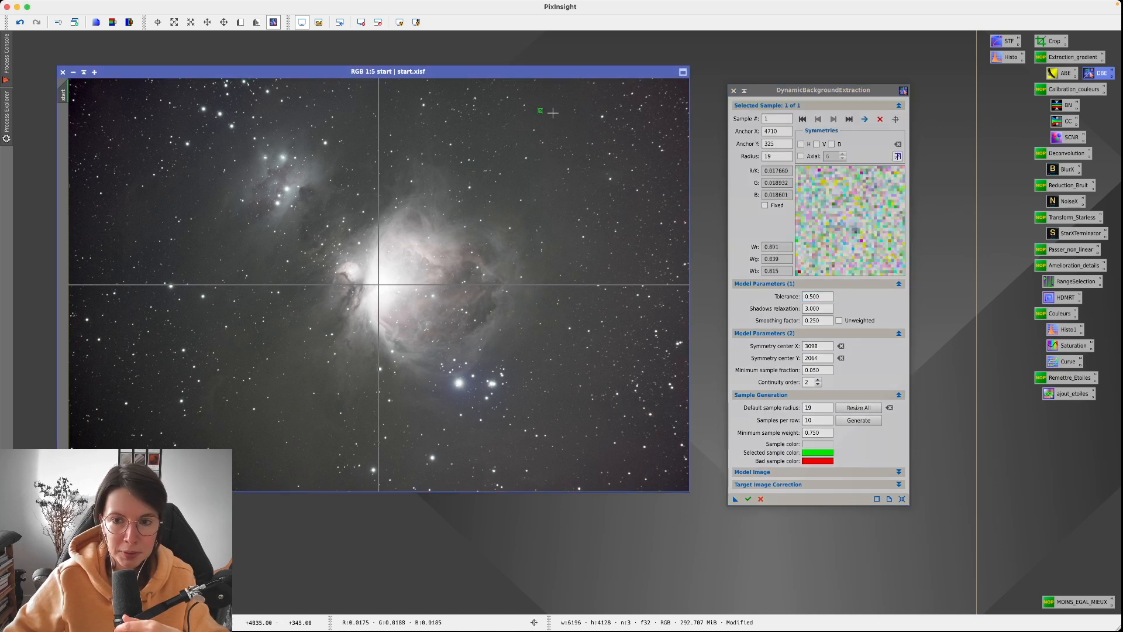
- Delete the existing background sample and set the default sample radius to 30
click(897, 120)
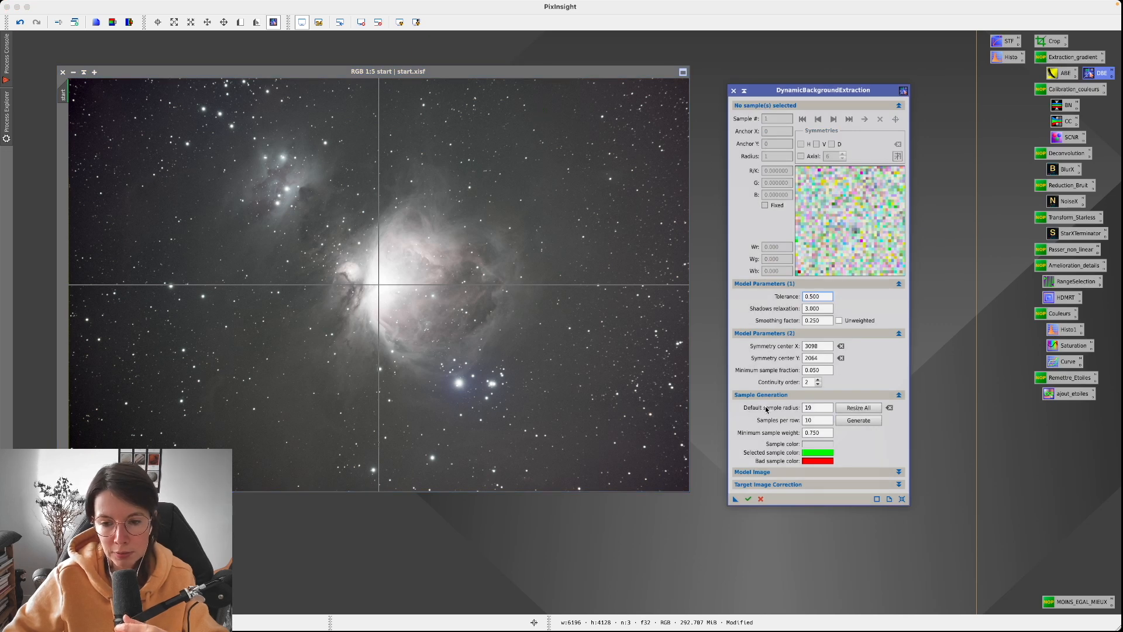
double_click(809, 409)
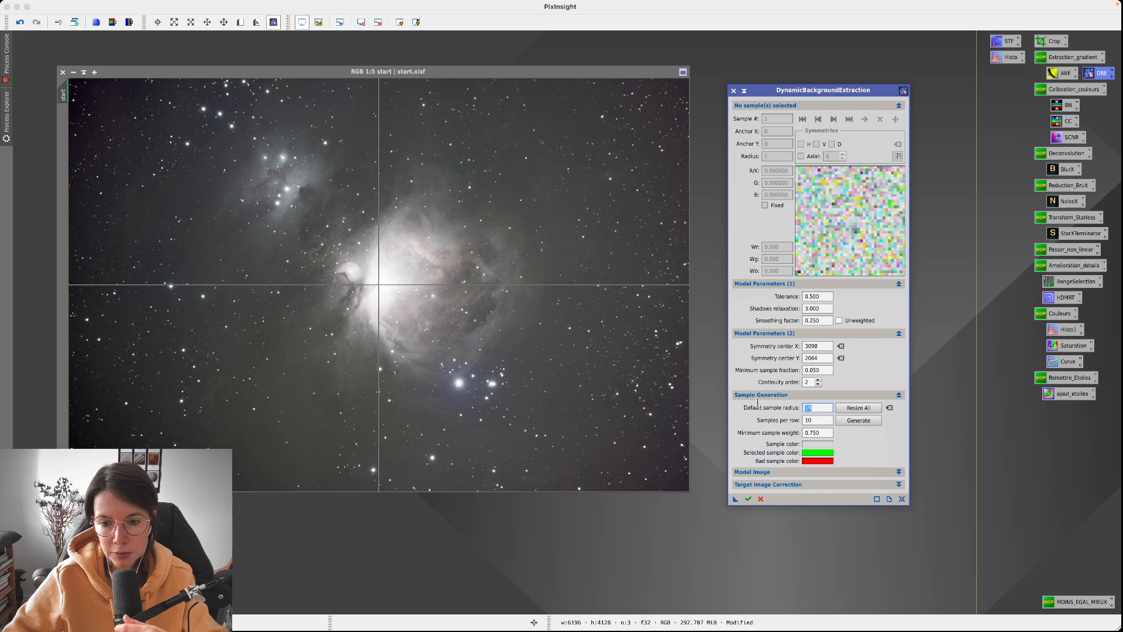
text(30)
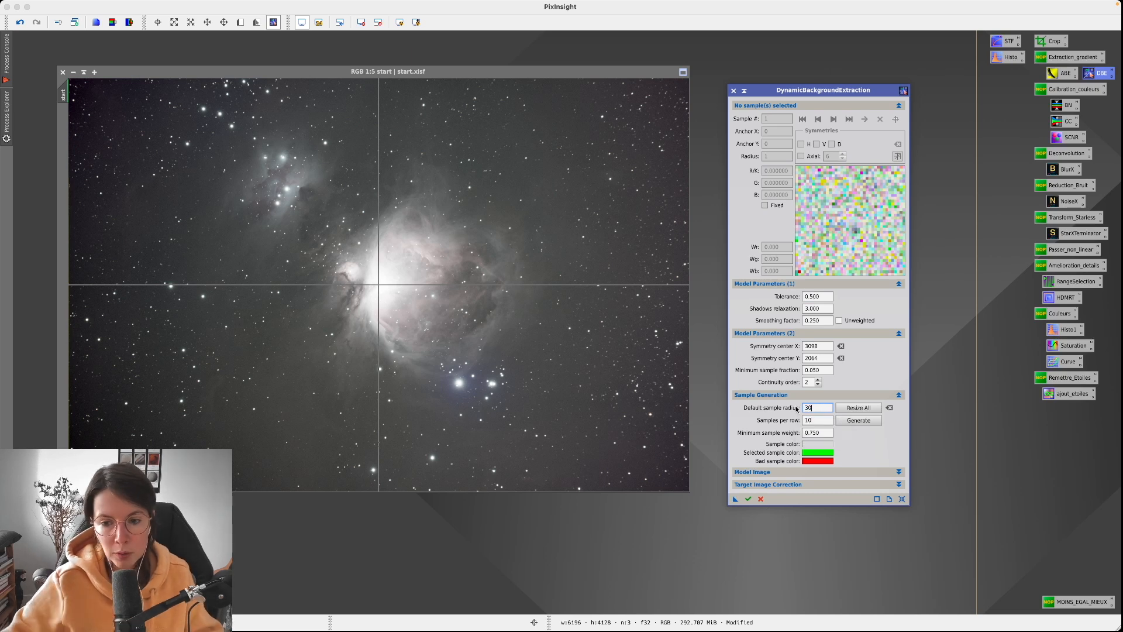
- Try two samples with the new radius on the sky to the right of the nebula, and delete both
click(566, 118)
click(559, 203)
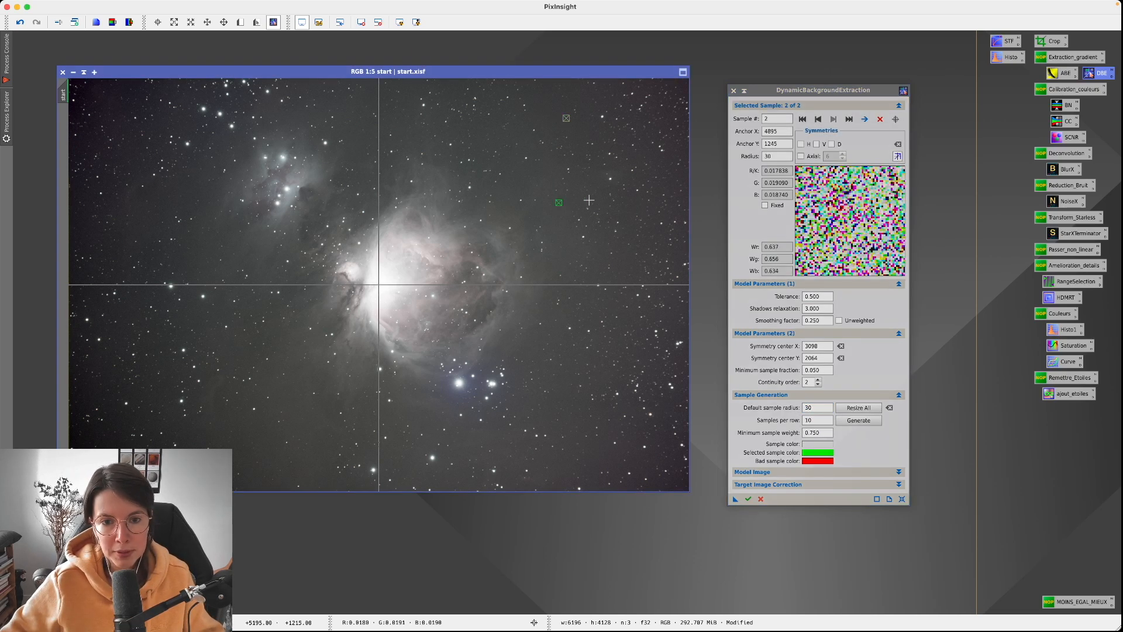
click(880, 119)
click(880, 119)
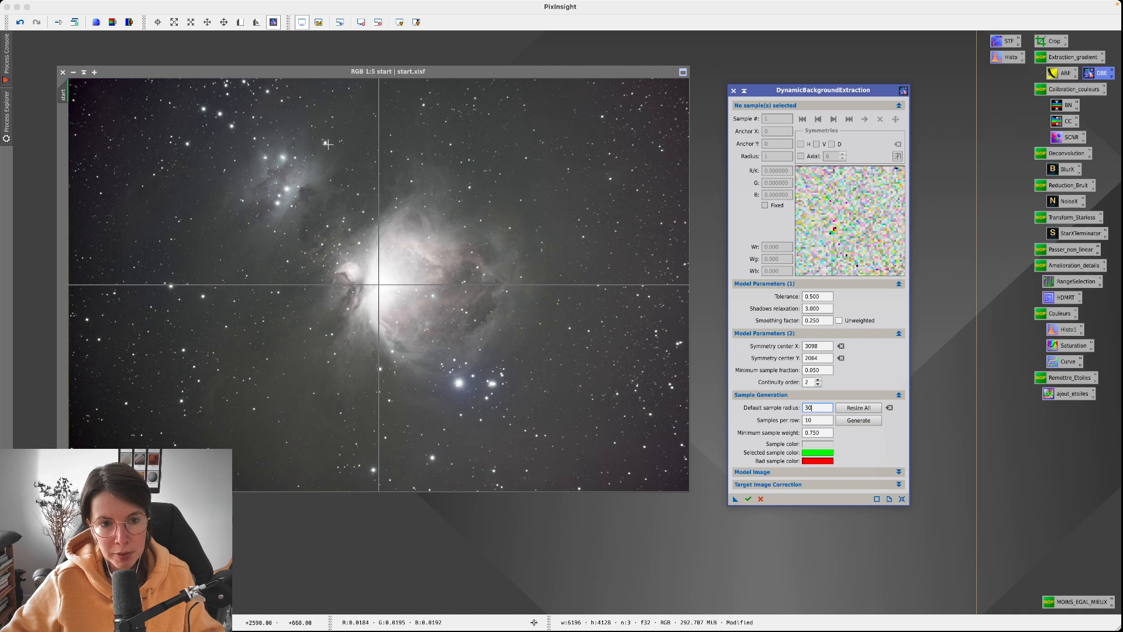
- Set the model tolerance to 2 and generate a sample grid with 10 samples per row
double_click(814, 421)
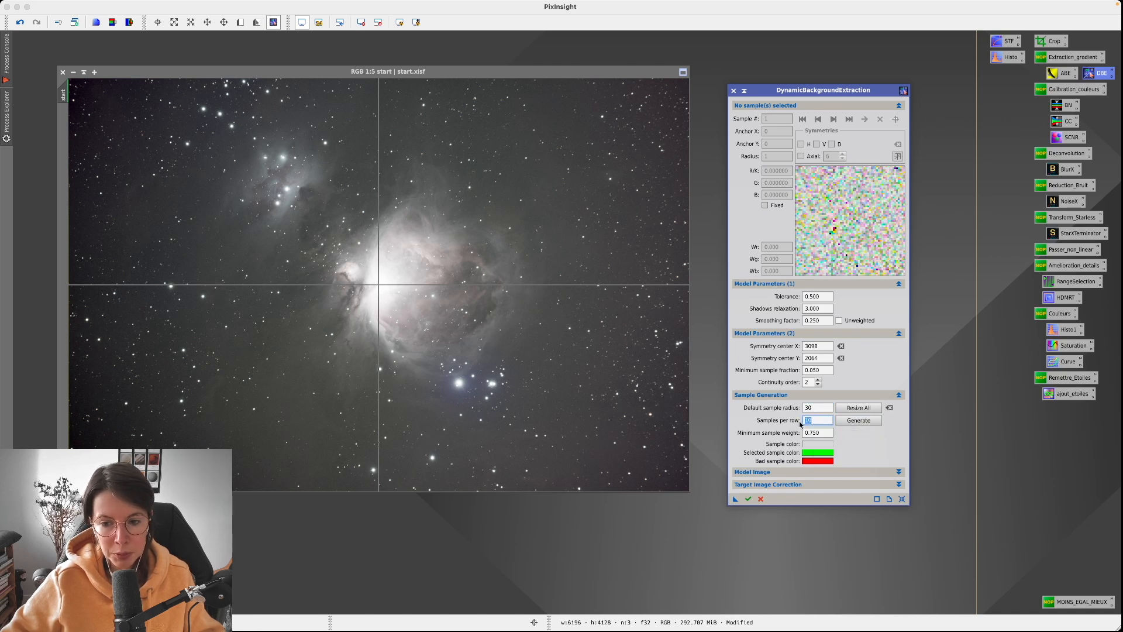
click(853, 421)
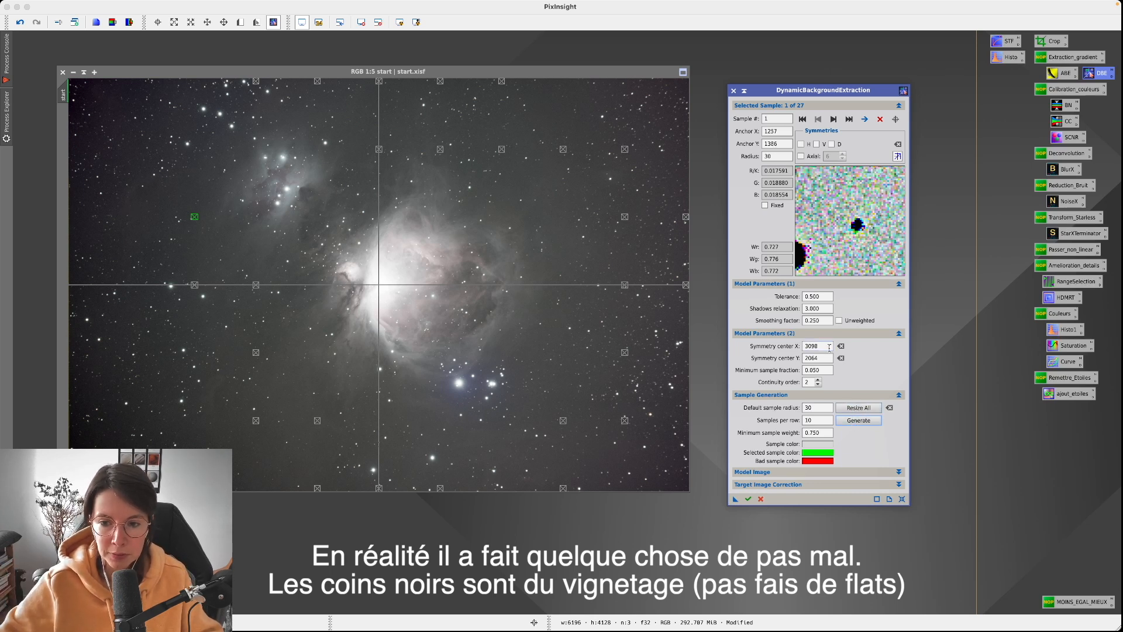
drag(826, 297, 782, 295)
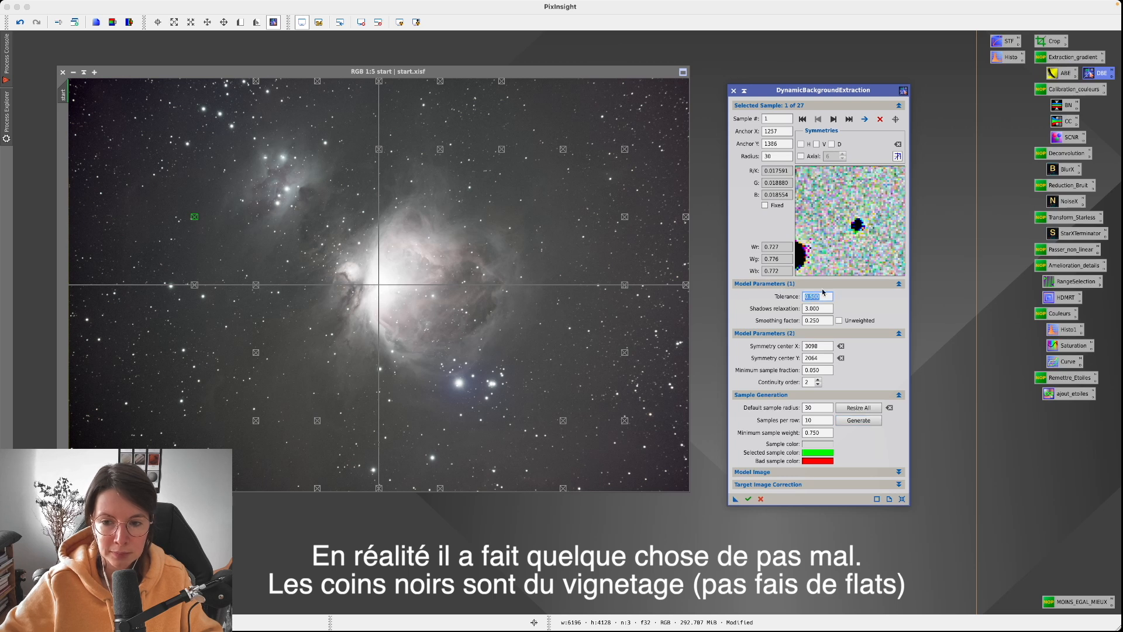
drag(824, 298, 774, 294)
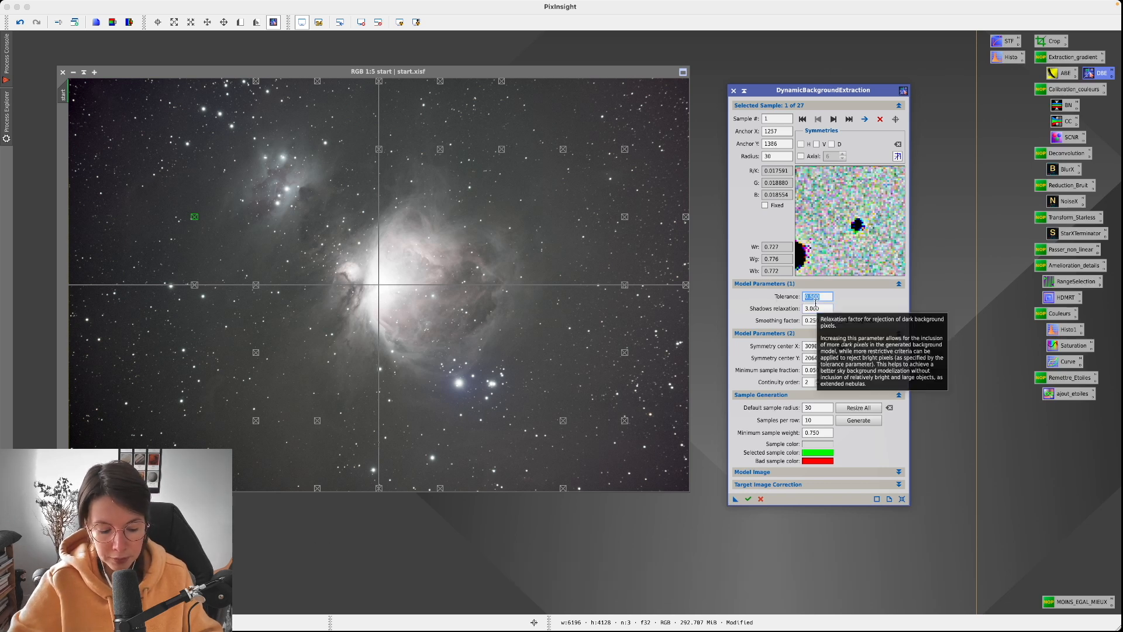
text(2)
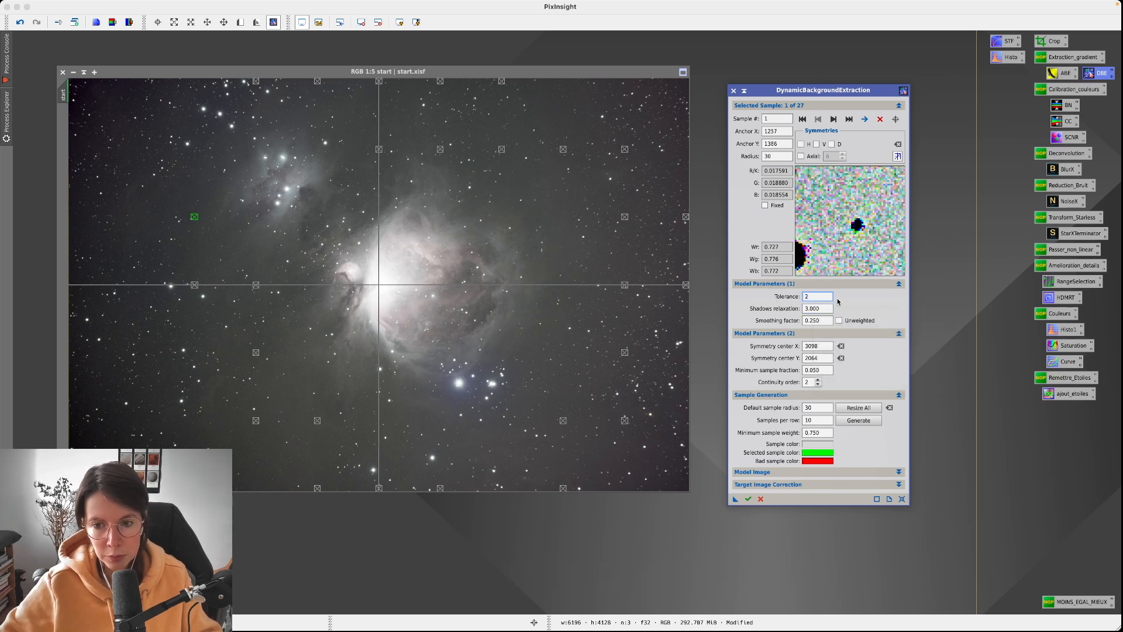
click(856, 421)
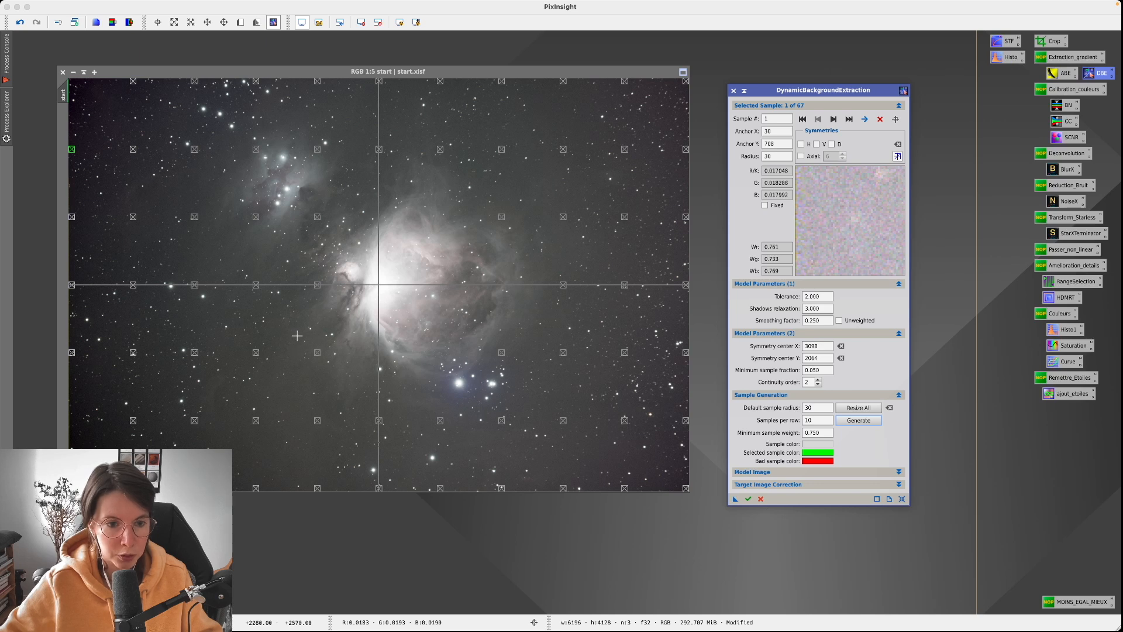
- Delete the two samples around the small upper-left nebula and add one near each of the image's upper-left and lower-left corners
right_click(256, 220)
key(Escape)
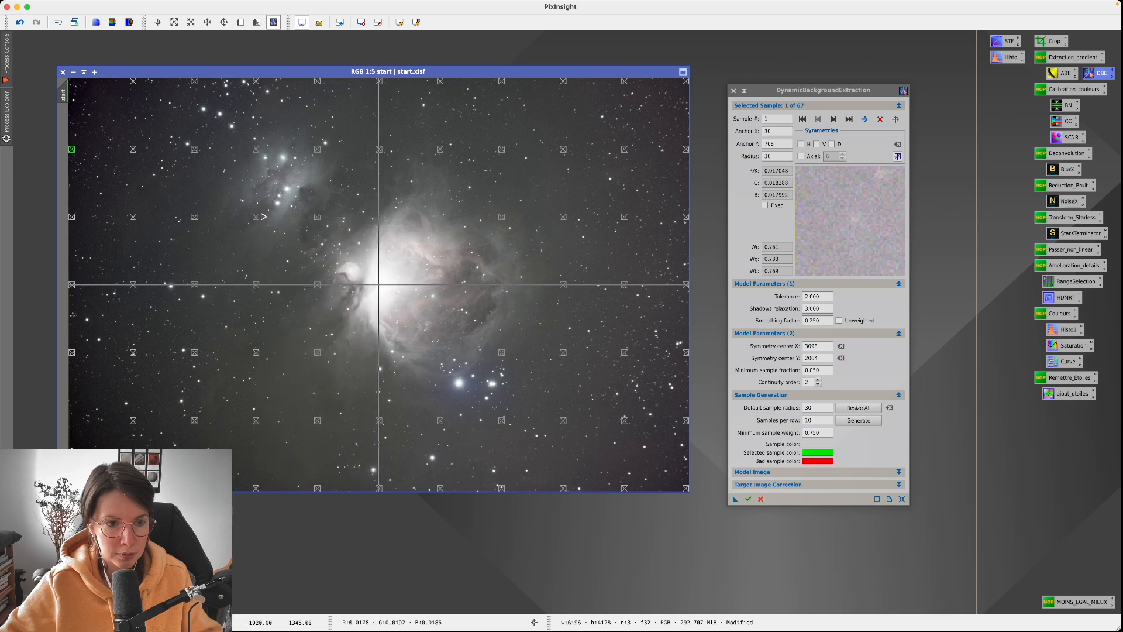
click(257, 218)
right_click(258, 219)
key(Escape)
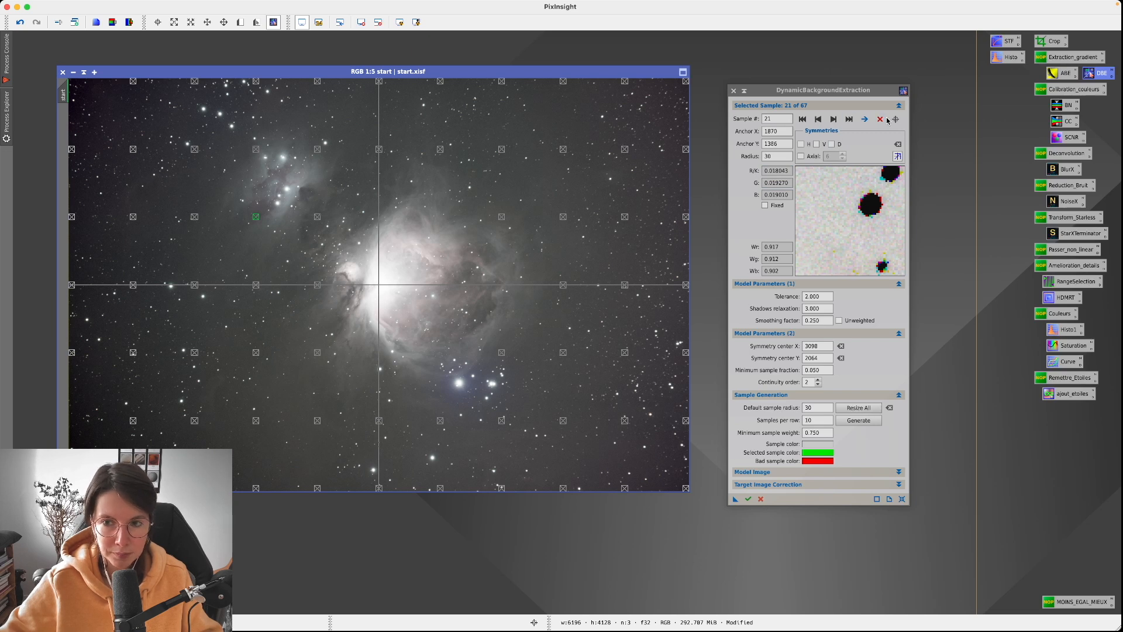
key(Delete)
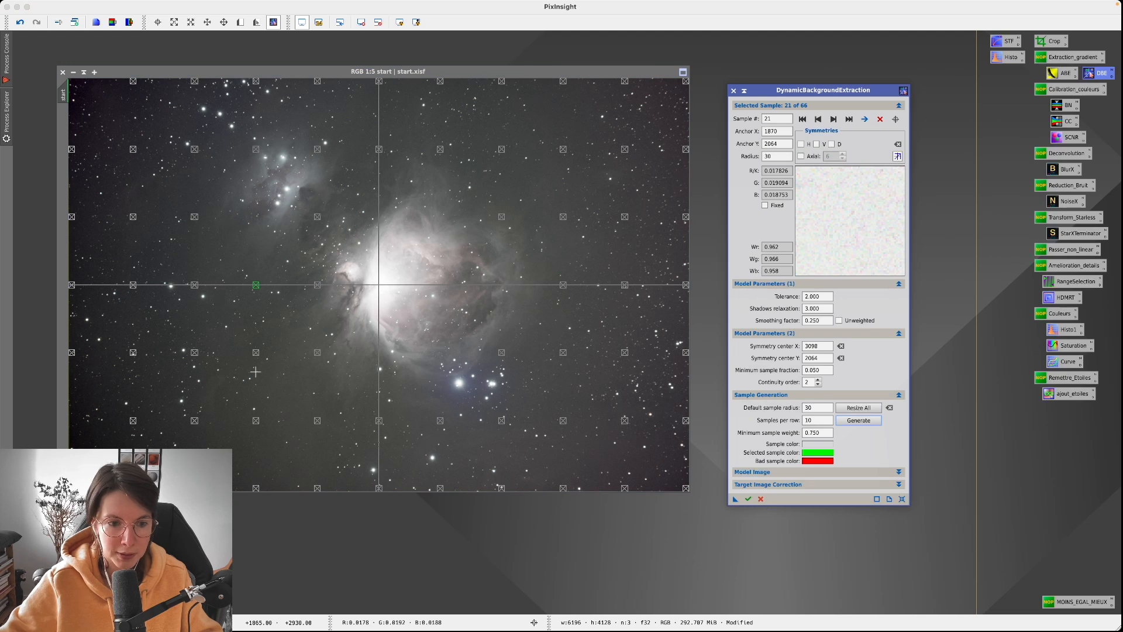
click(257, 150)
click(879, 119)
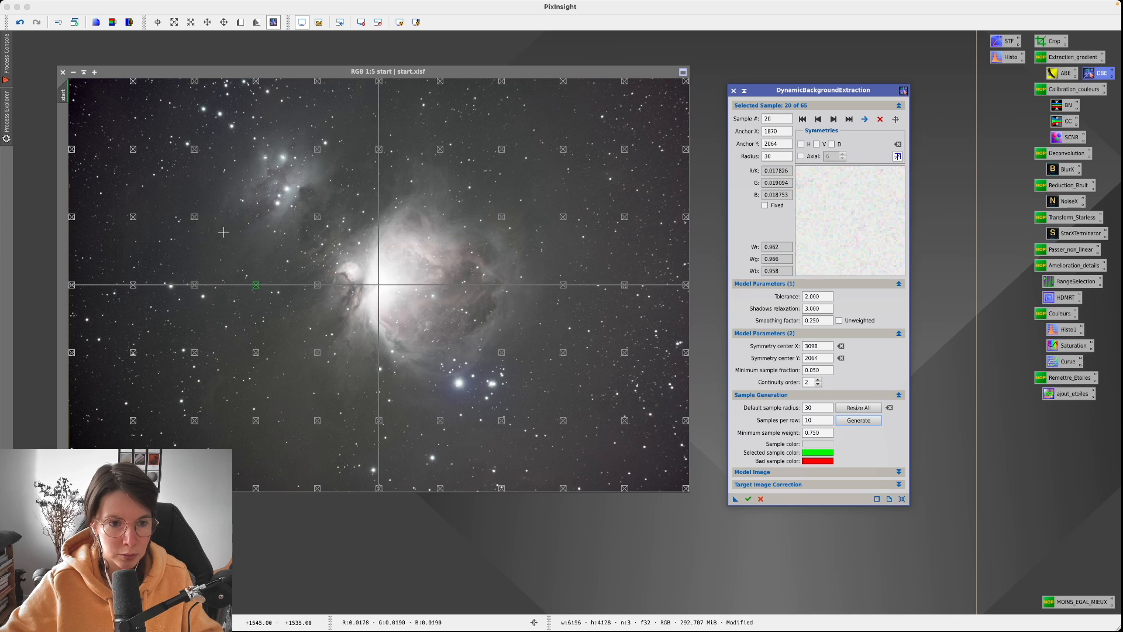
click(92, 91)
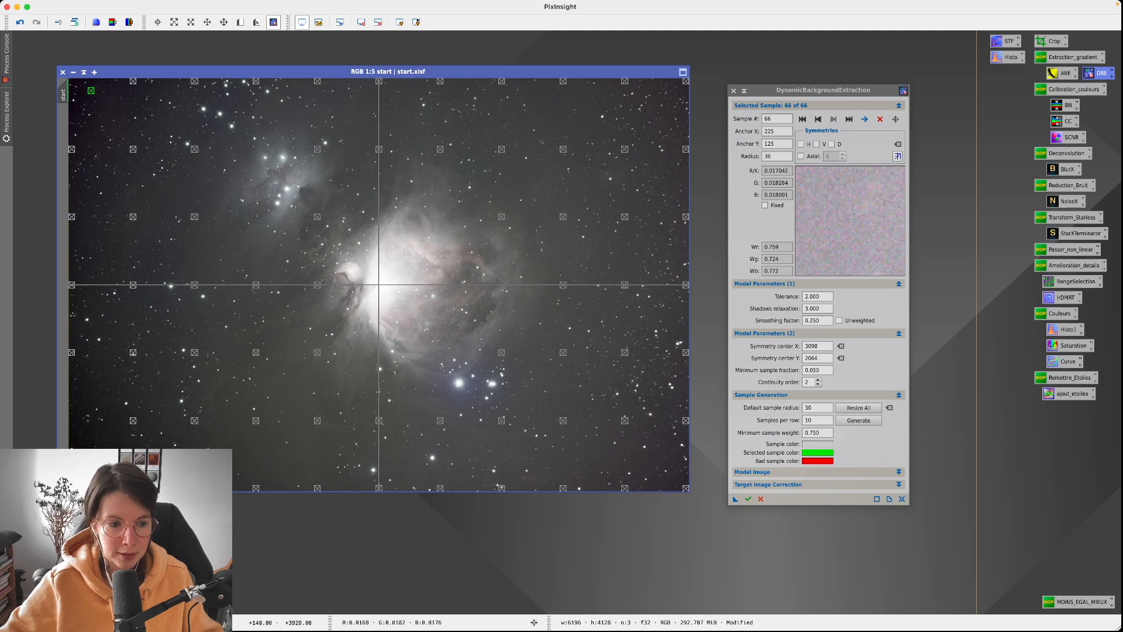
click(84, 468)
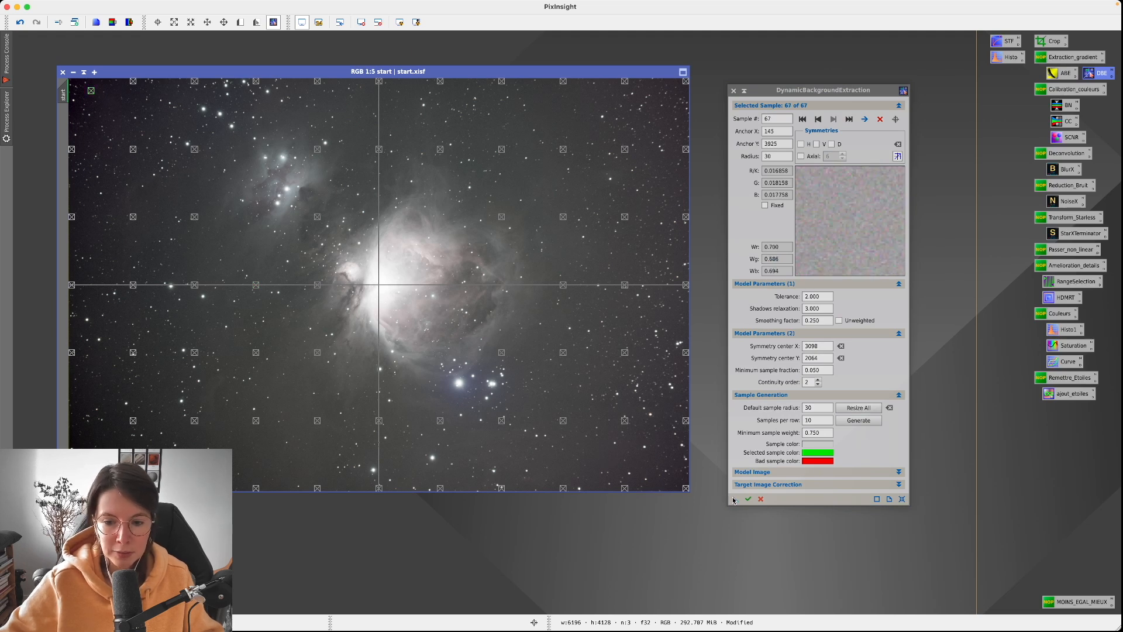
- Run DynamicBackgroundExtraction on the start image and auto-stretch the display of the start_DBE result
drag(826, 91, 827, 73)
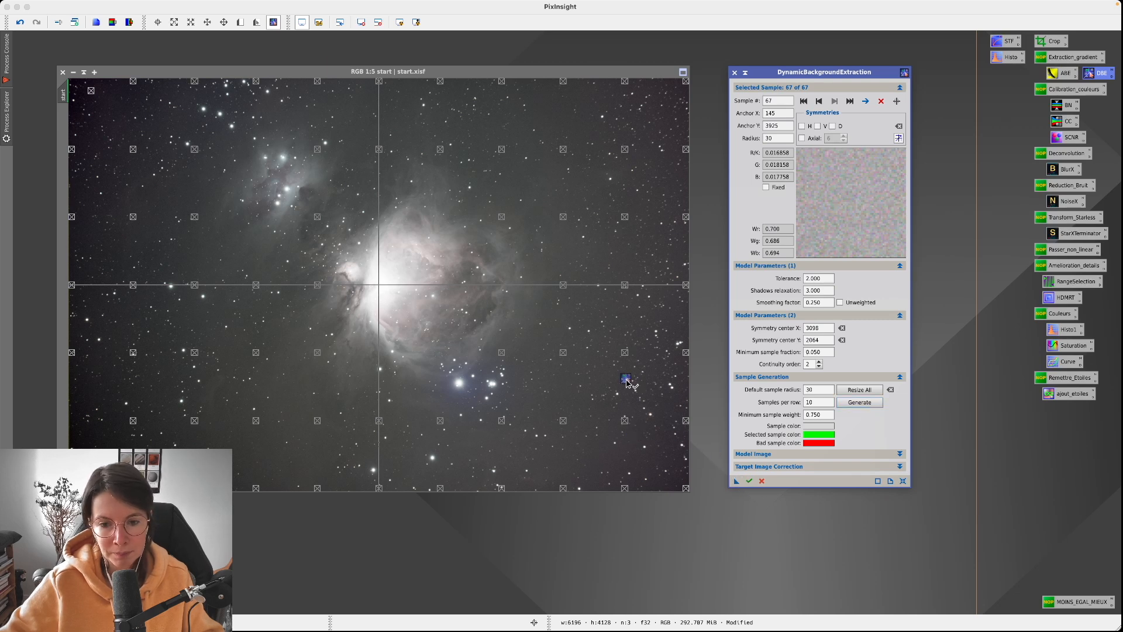
click(749, 481)
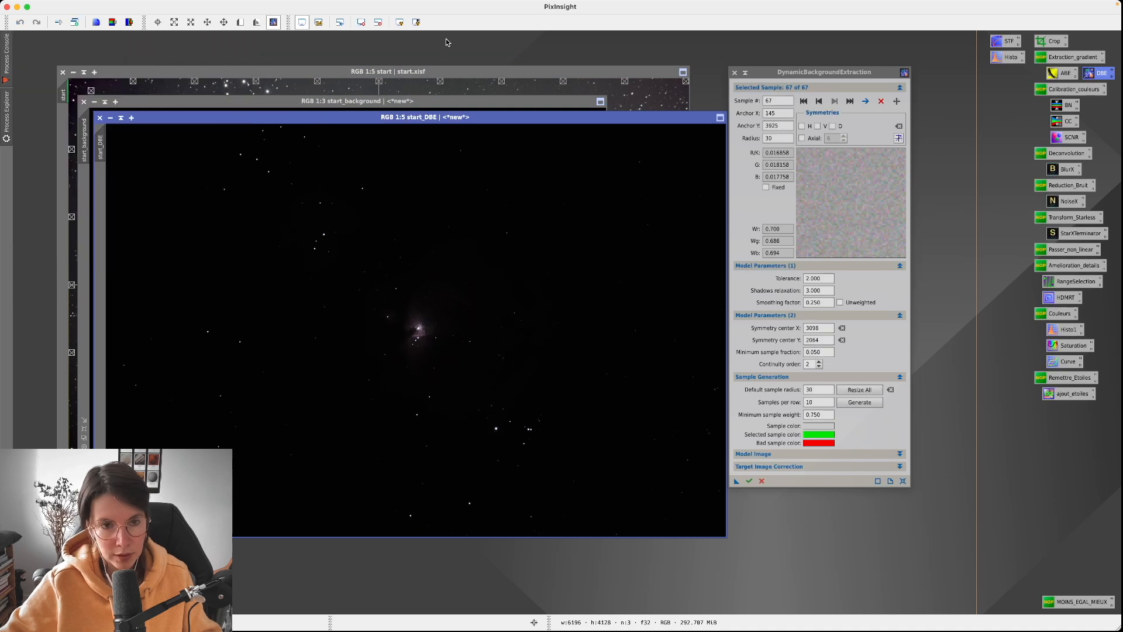
click(399, 21)
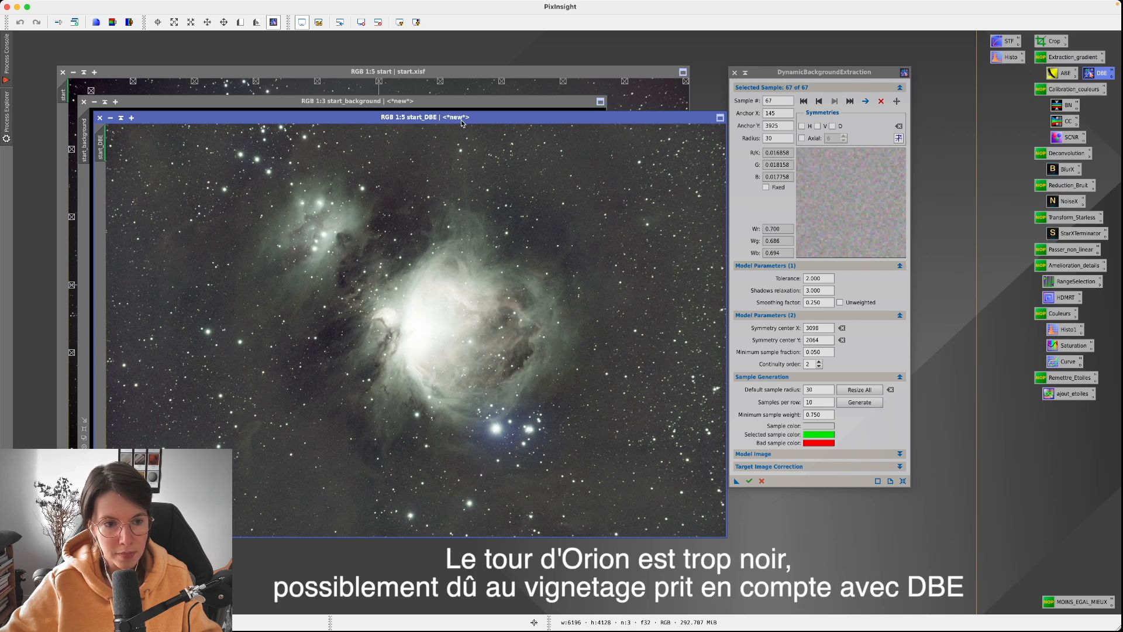
drag(451, 121, 481, 120)
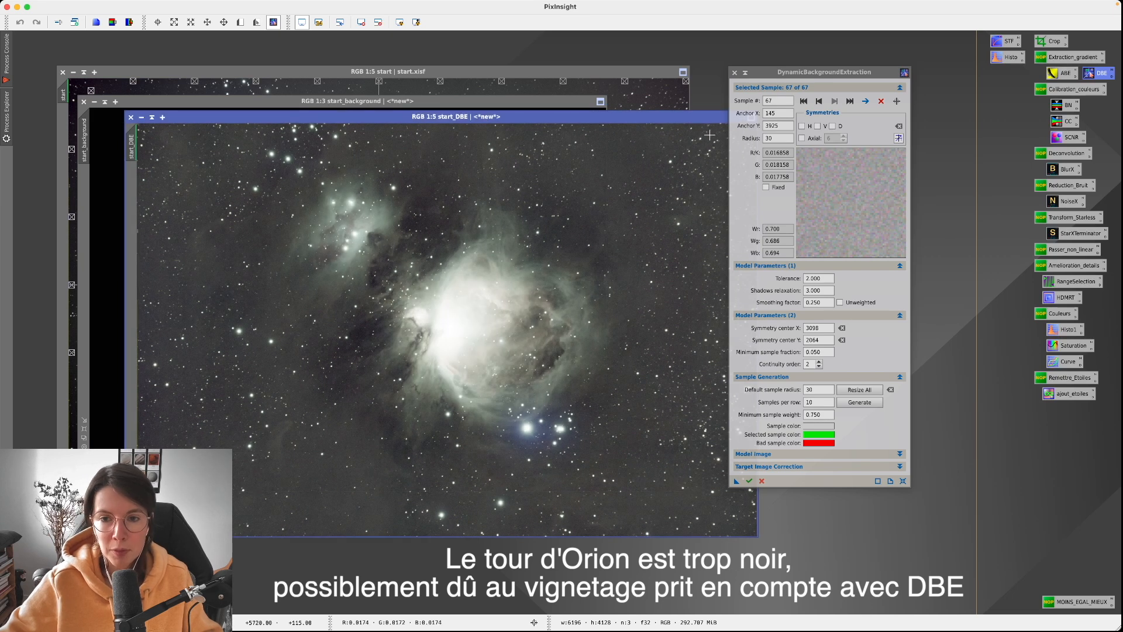
- Cancel the active DynamicBackgroundExtraction session and close the start_background image
click(734, 71)
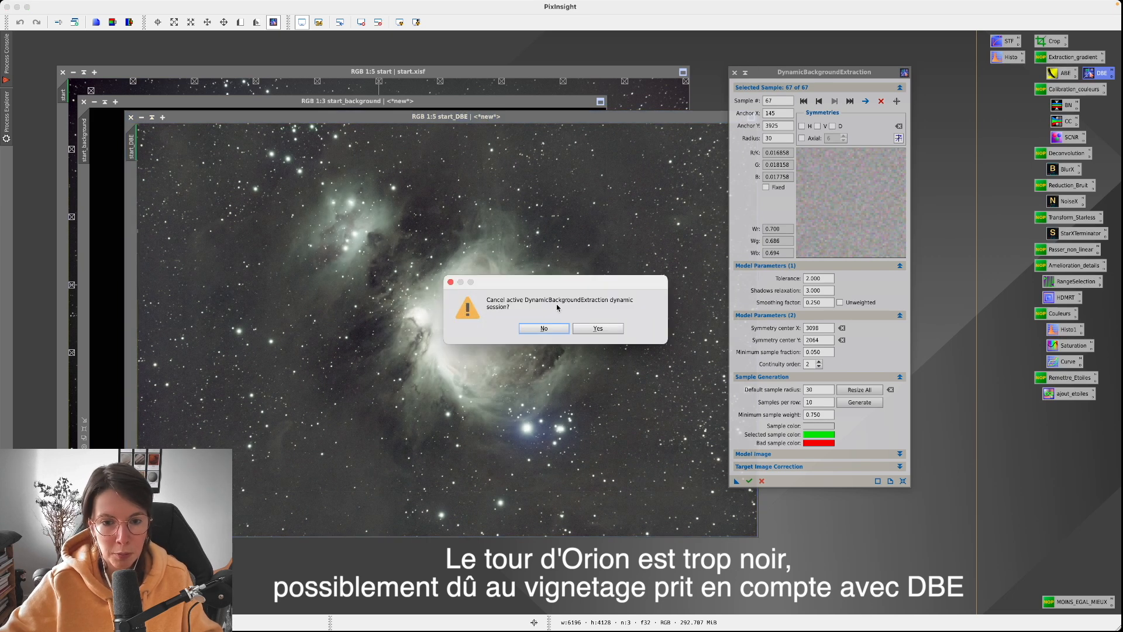
click(598, 329)
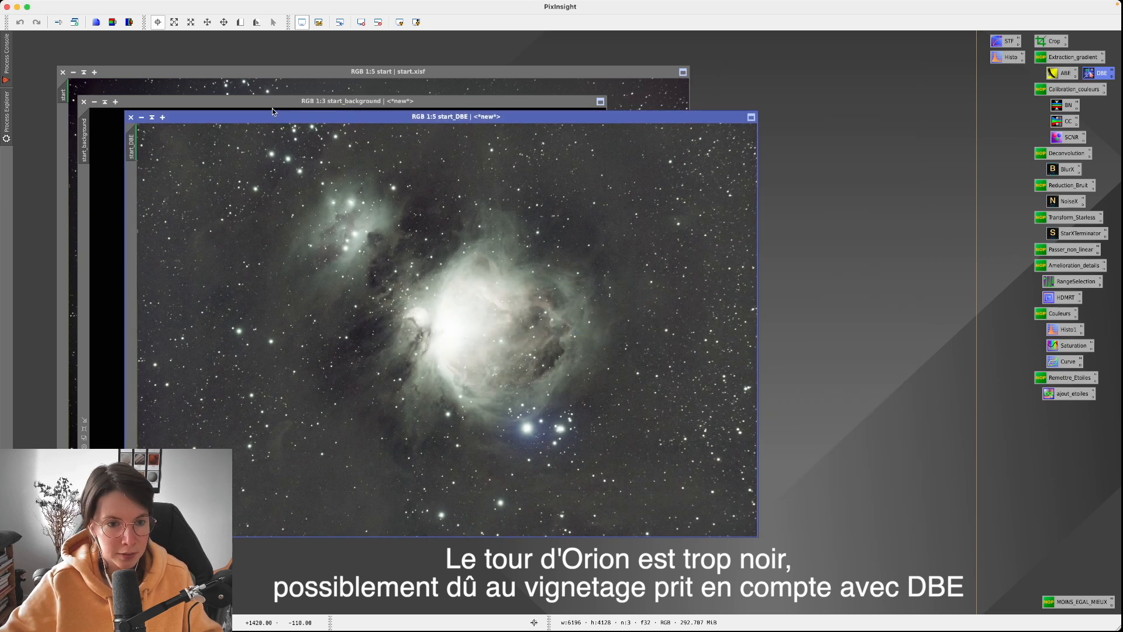
click(85, 105)
- Arrange the start and start_DBE images side by side to compare their backgrounds
drag(305, 116, 871, 102)
click(482, 72)
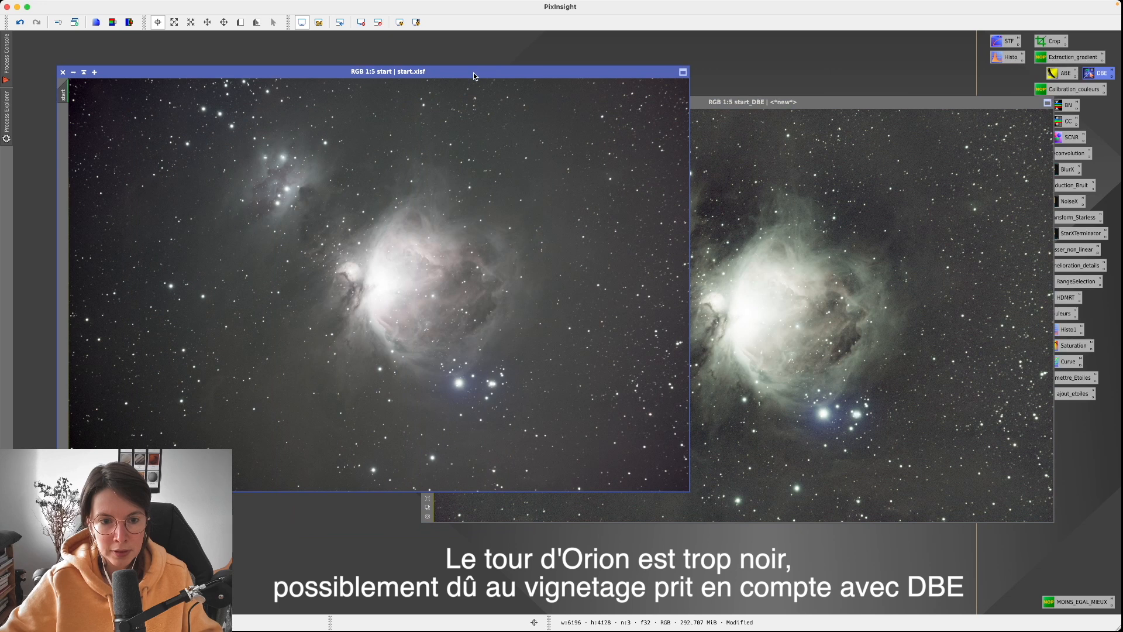
drag(474, 76, 432, 99)
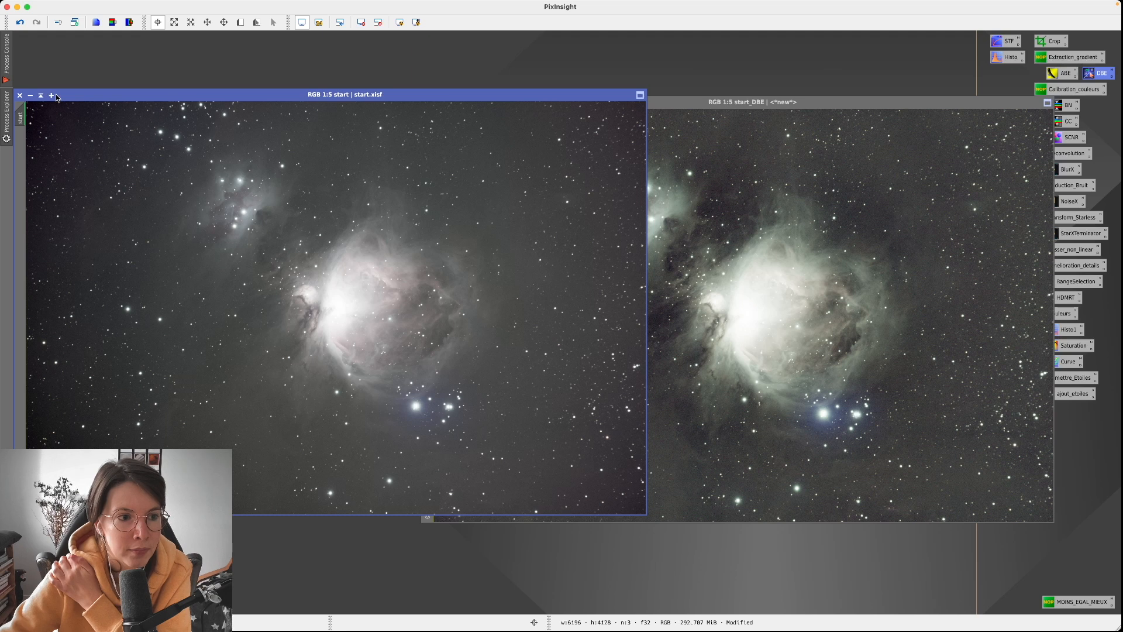
- Minimize the start image, park its icon away from the process icons, and move start_DBE clear of them
click(30, 95)
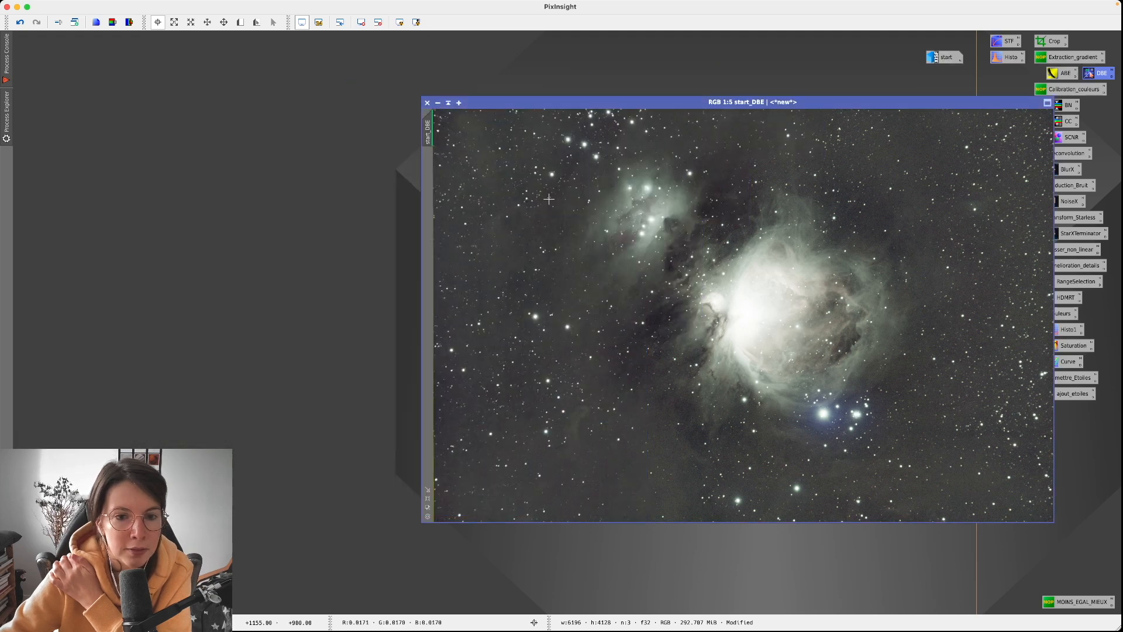
drag(943, 59, 35, 45)
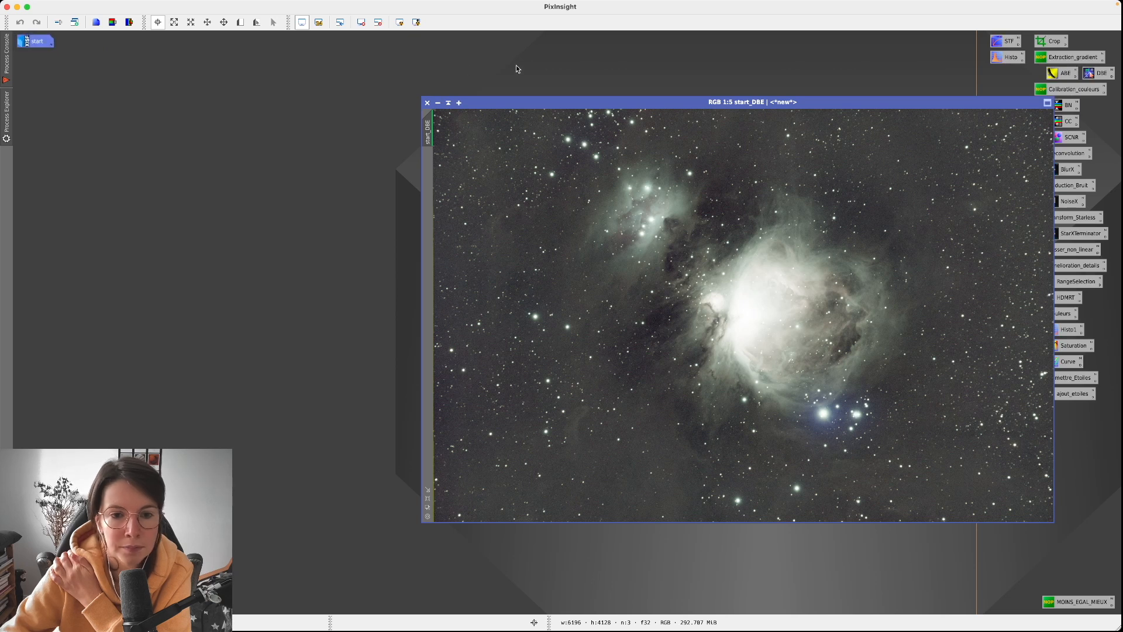
drag(541, 104, 220, 104)
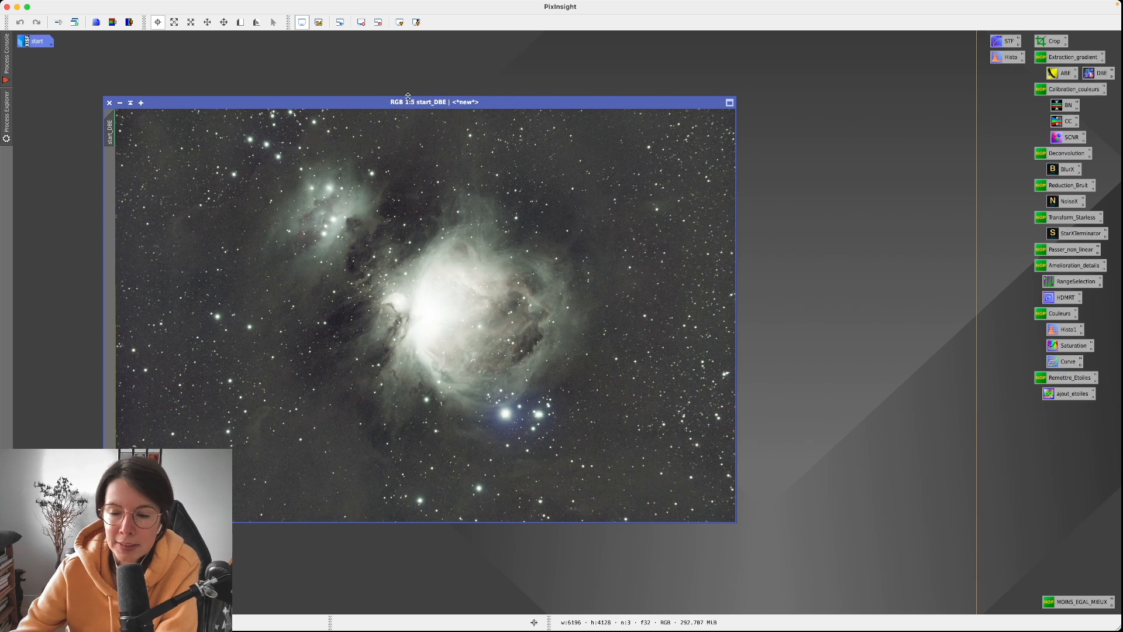
- Open BackgroundNeutralization from the BN process icon and place its window beside the start_DBE image
click(1102, 92)
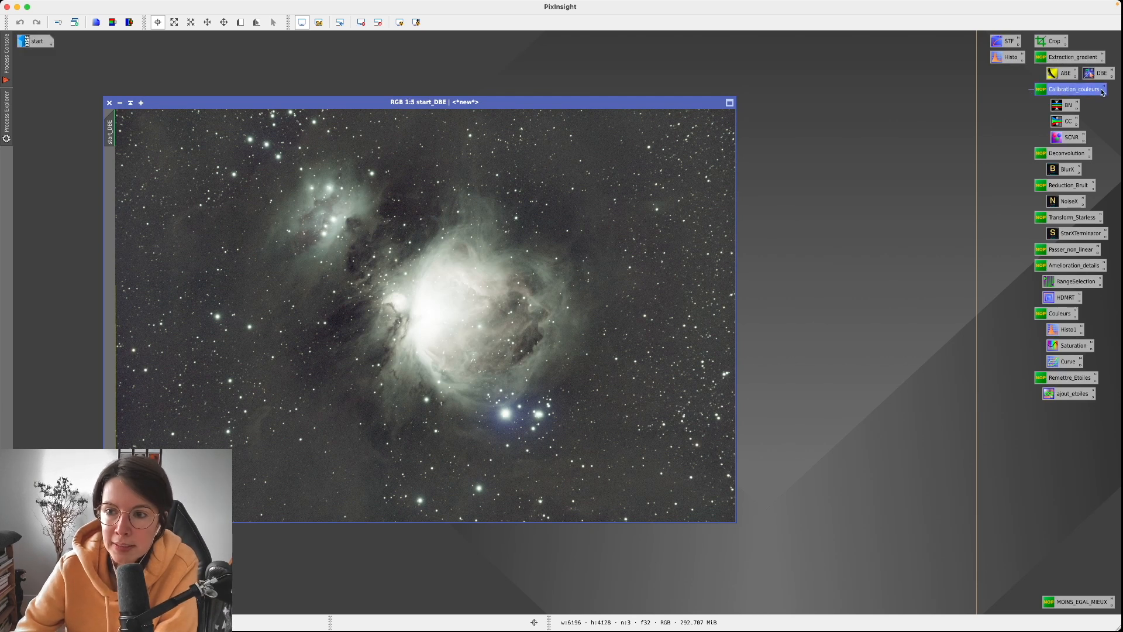
click(1026, 115)
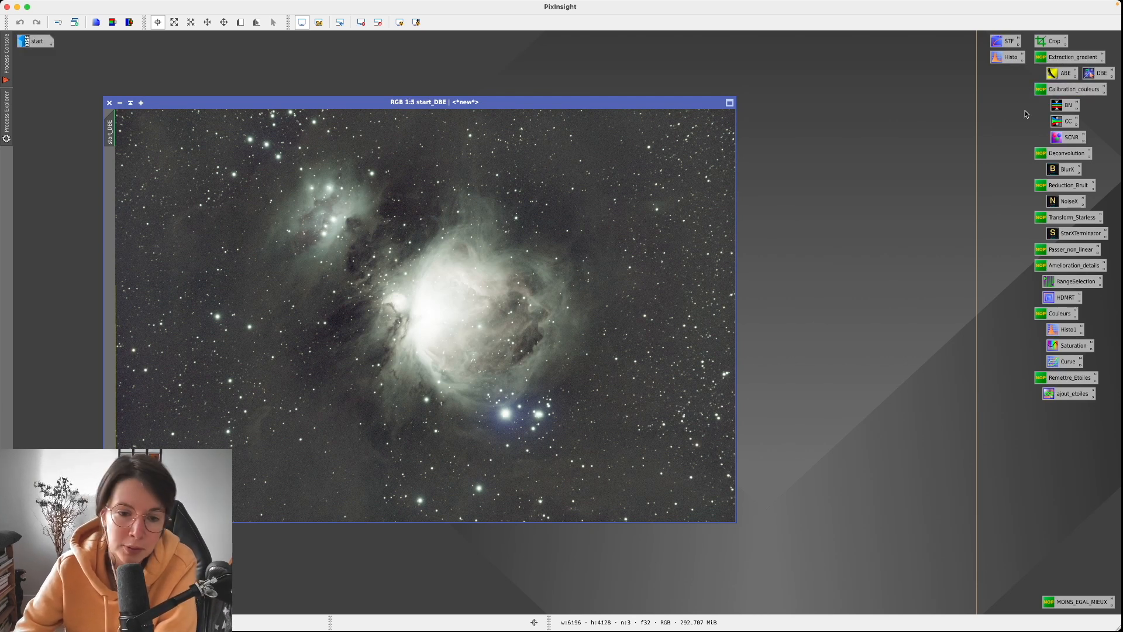
double_click(1065, 105)
drag(910, 178, 823, 142)
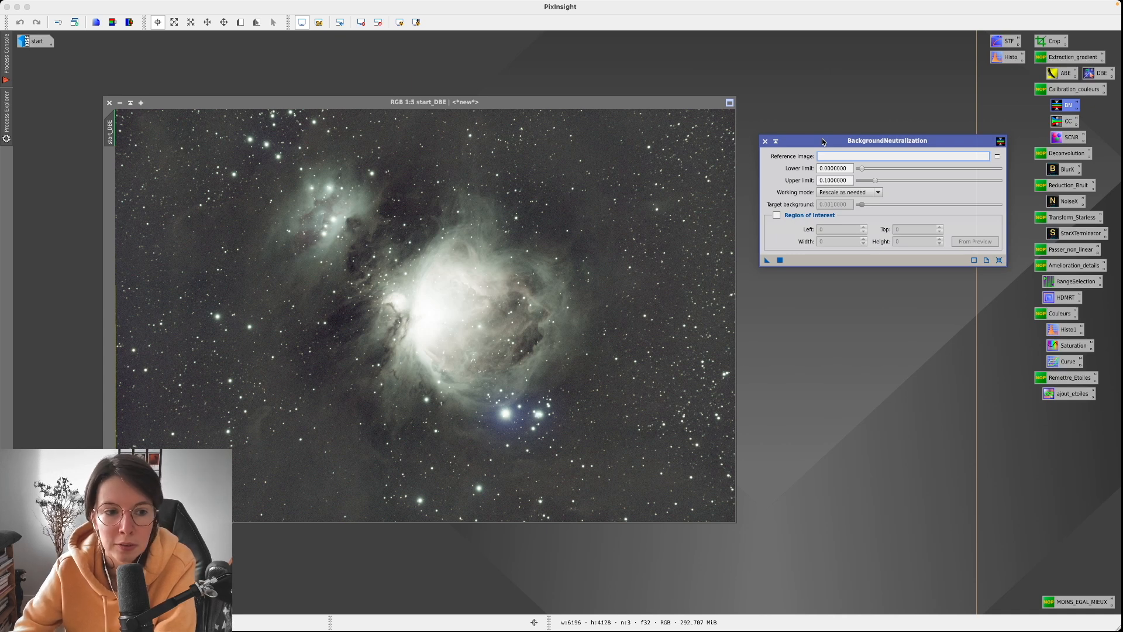
drag(822, 142, 816, 135)
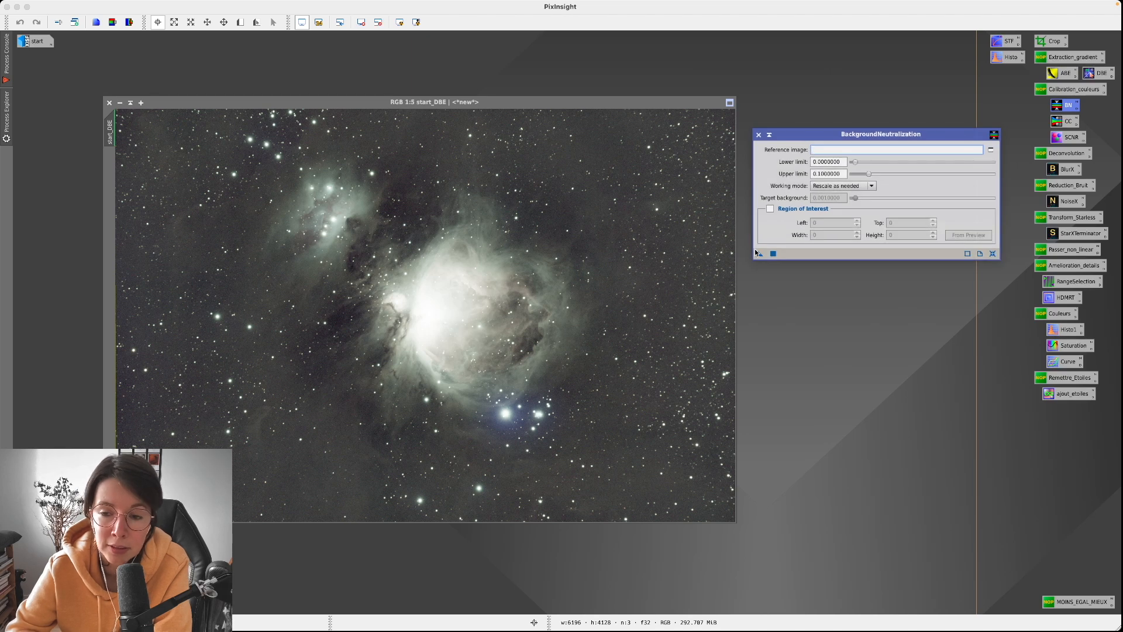
- Apply BackgroundNeutralization to start_DBE, then undo and redo it to compare the image before and after
drag(760, 255, 624, 220)
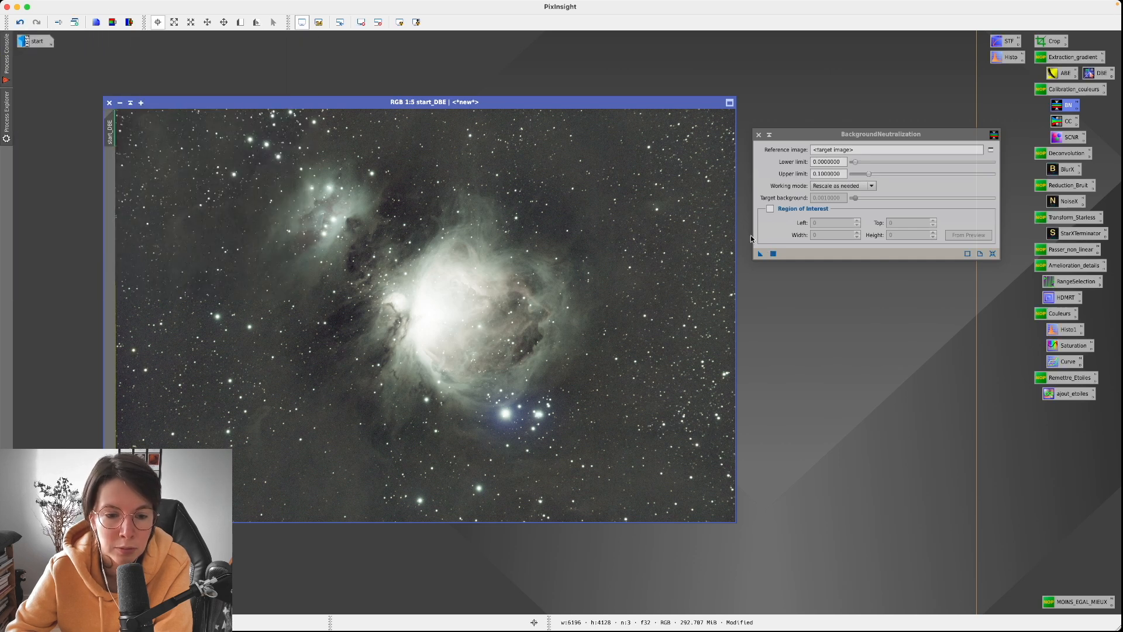
click(20, 22)
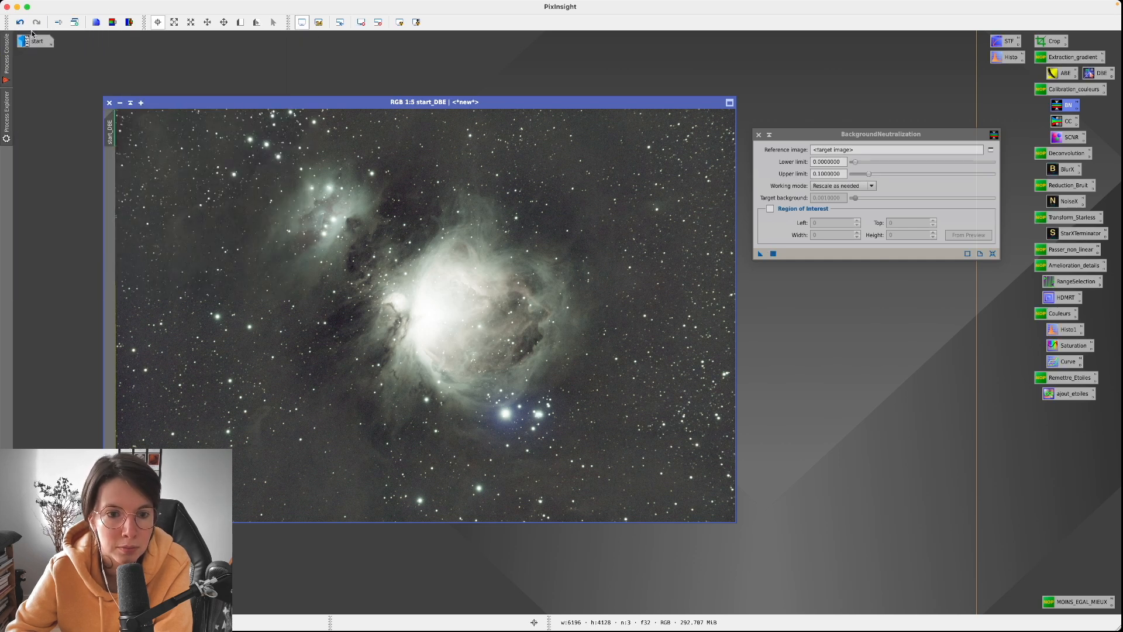
click(36, 22)
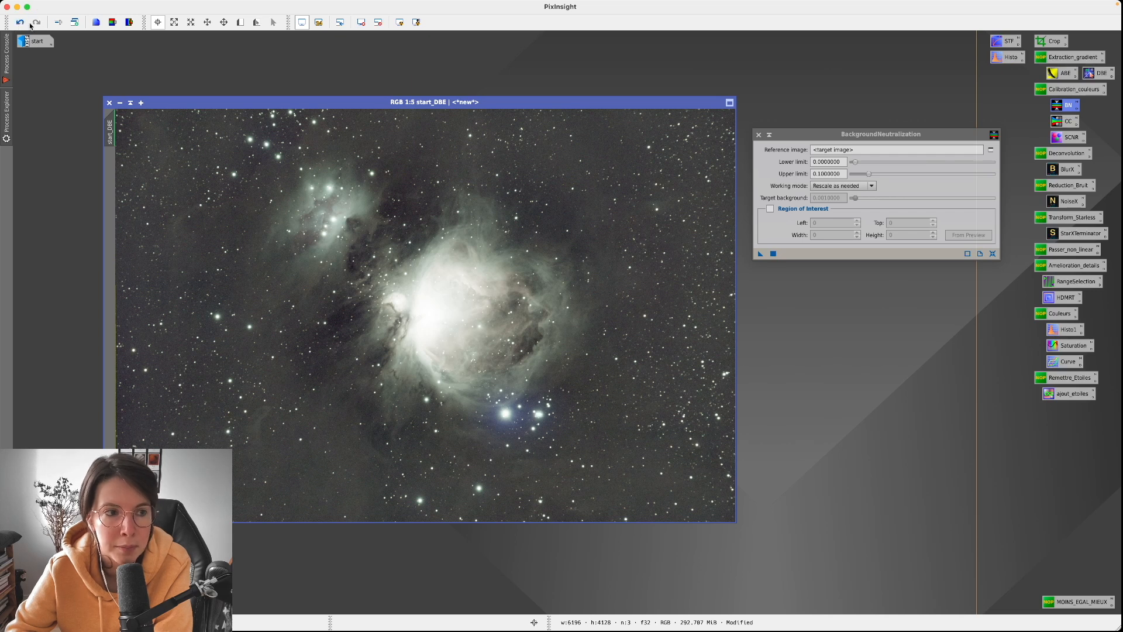
- Undo BackgroundNeutralization on start_DBE and draw a preview of about 283 × 153 px on star-free background at the image's upper right
click(21, 24)
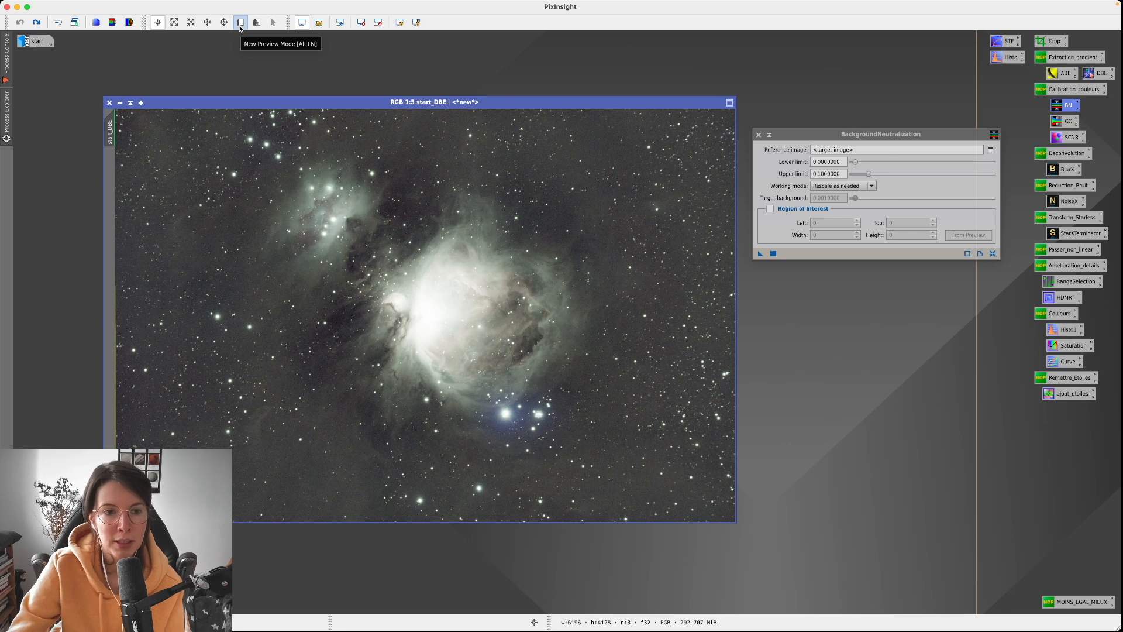
mouse_move(228, 5)
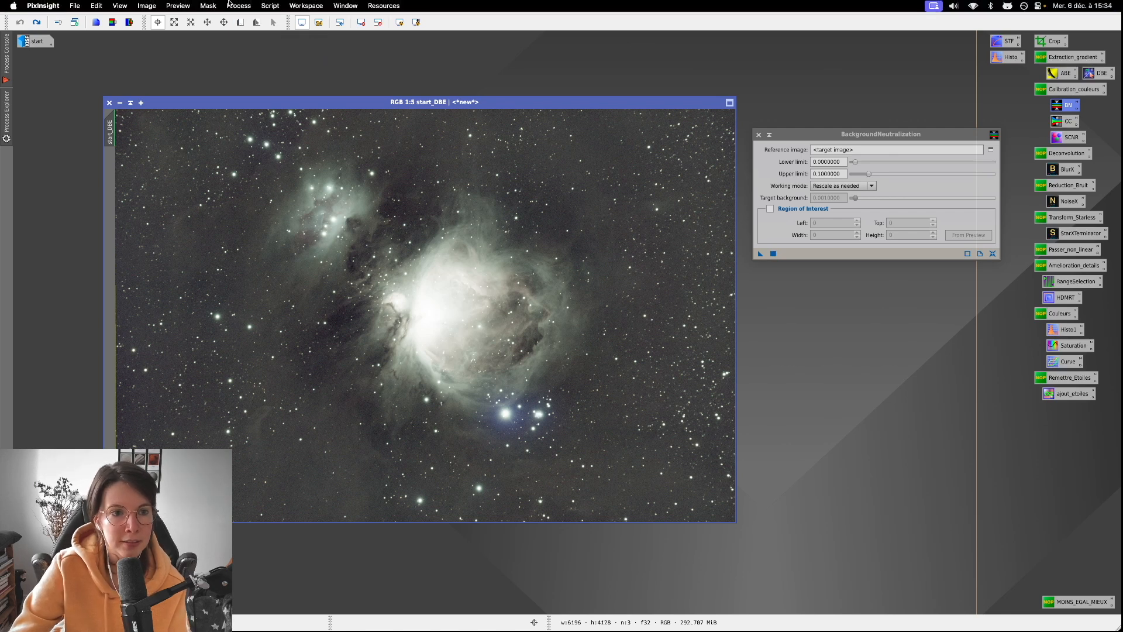
click(185, 5)
click(216, 21)
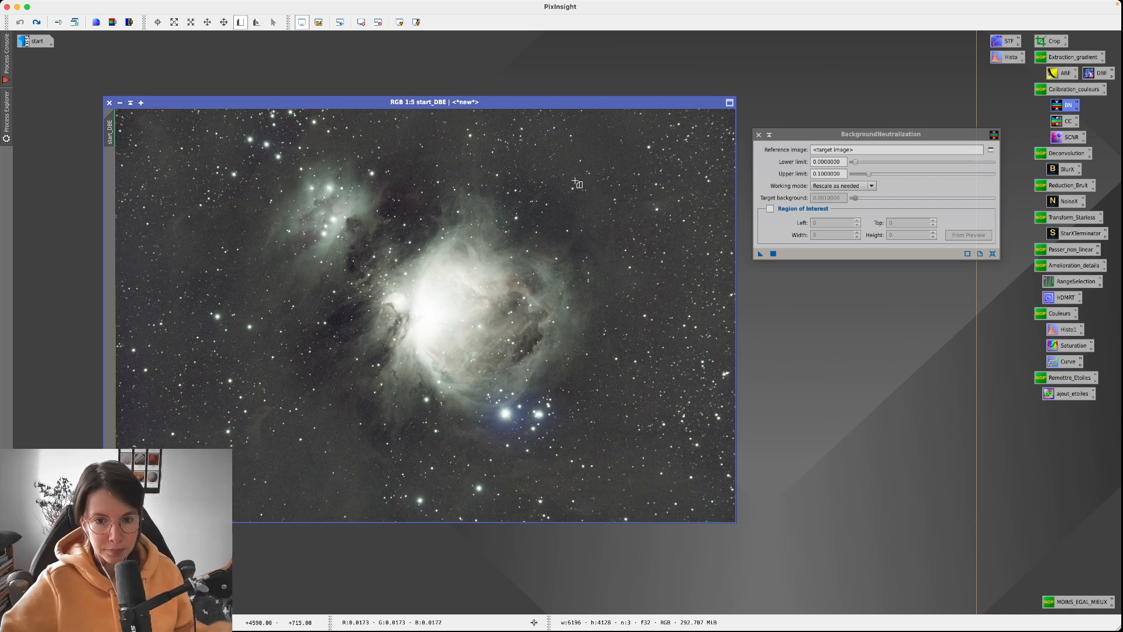
scroll(576, 187, up, 1)
scroll(576, 187, up, 2)
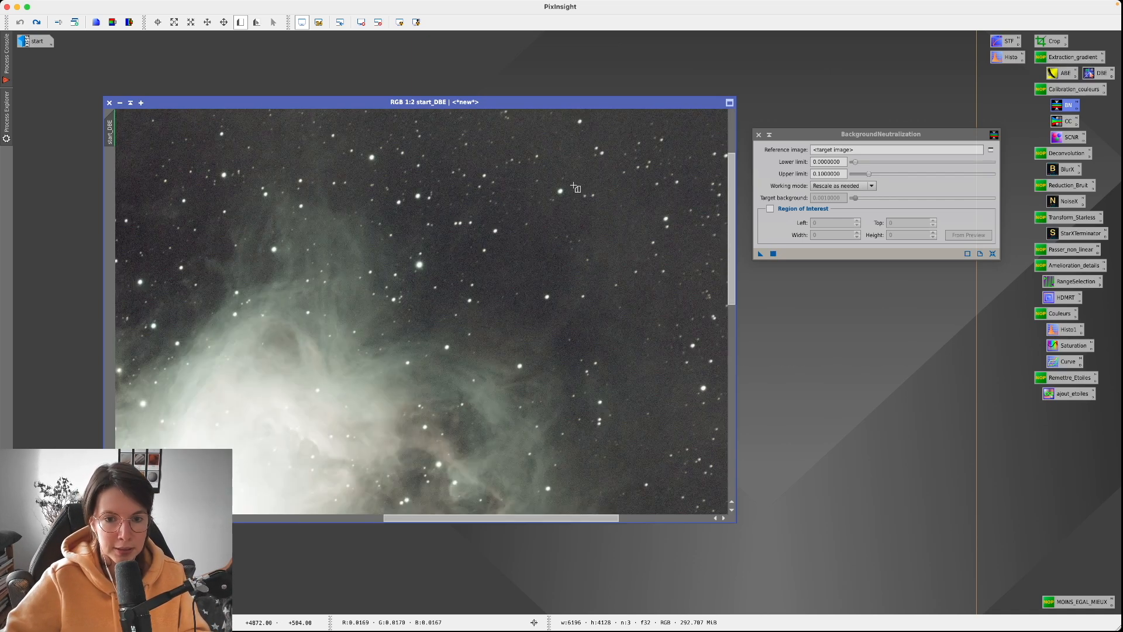
scroll(577, 187, up, 1)
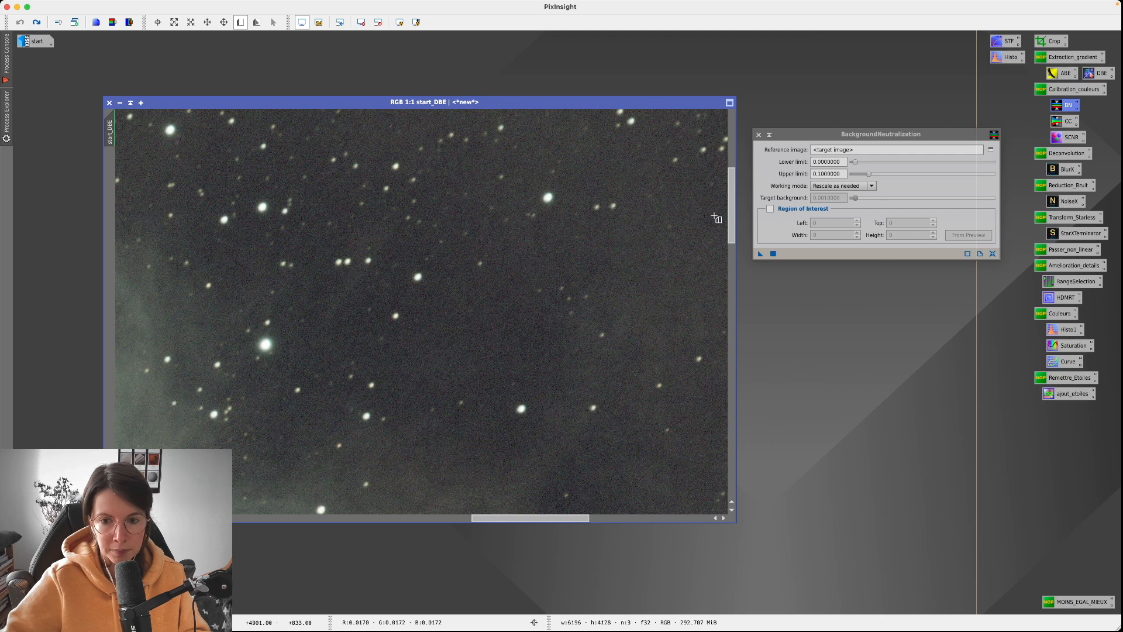
drag(731, 226, 741, 153)
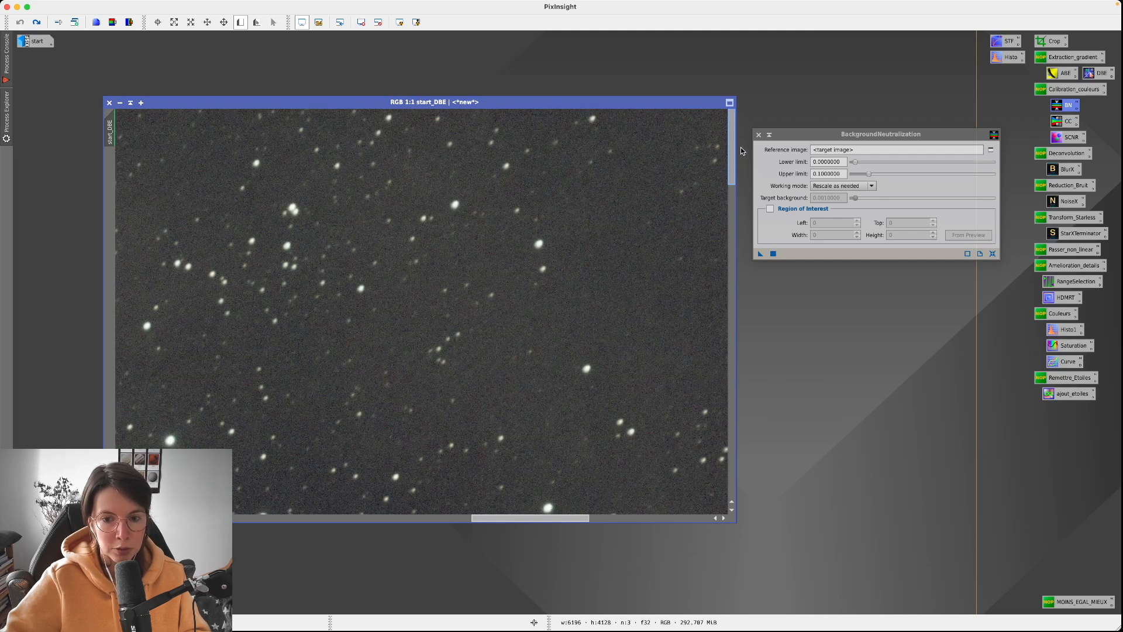
drag(531, 517, 572, 518)
drag(359, 272, 500, 347)
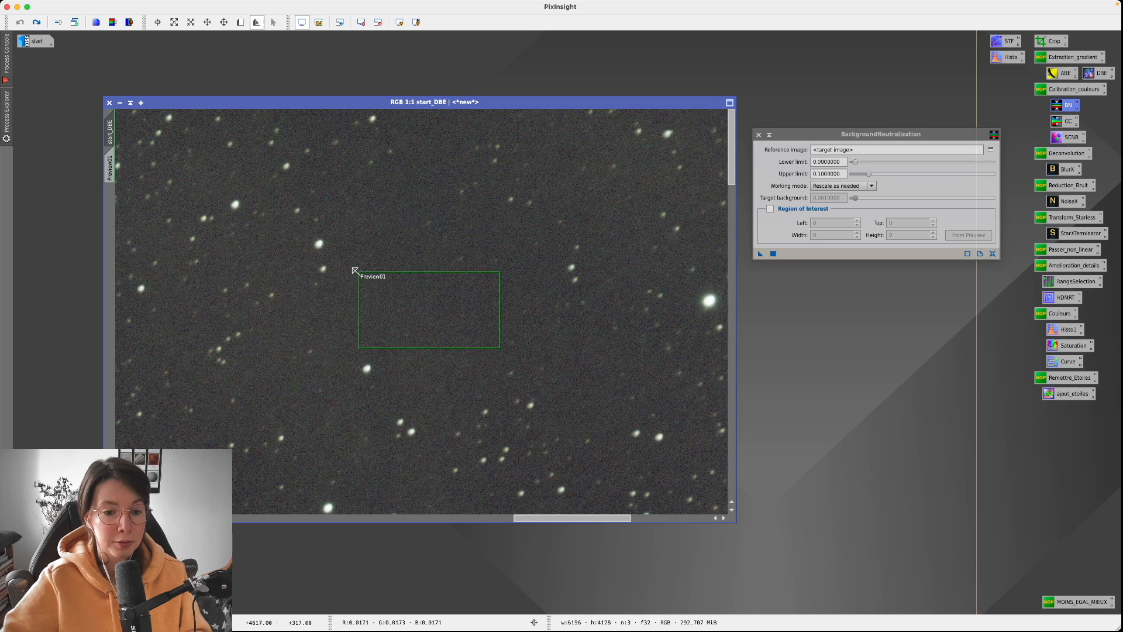
- Inspect the content of Preview01 for stars and return to the full start_DBE image
click(110, 162)
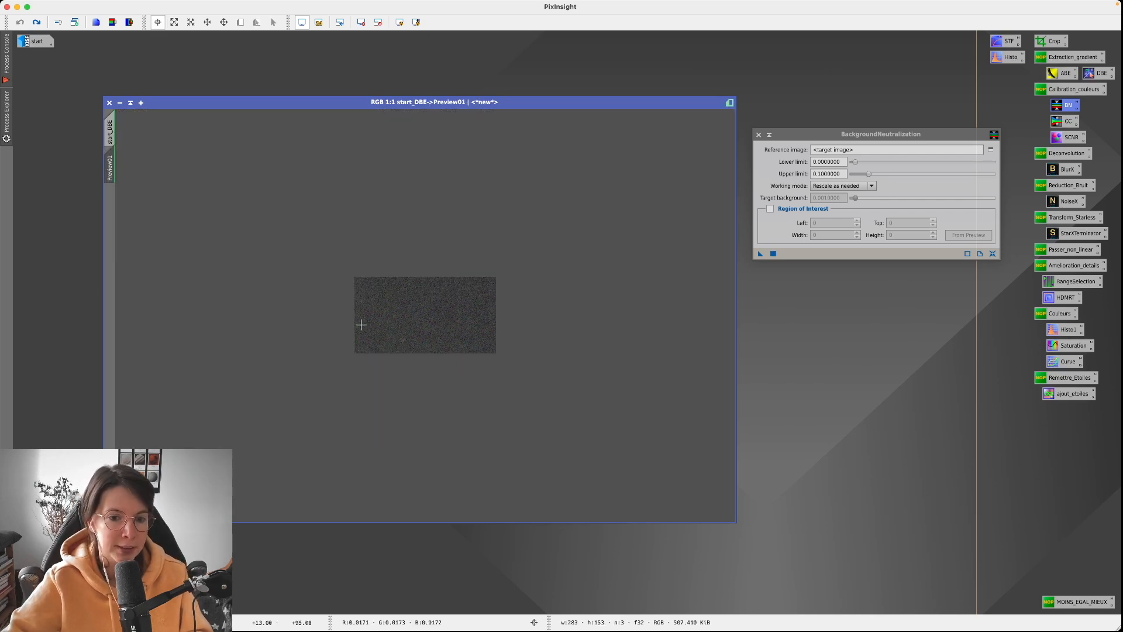
click(110, 131)
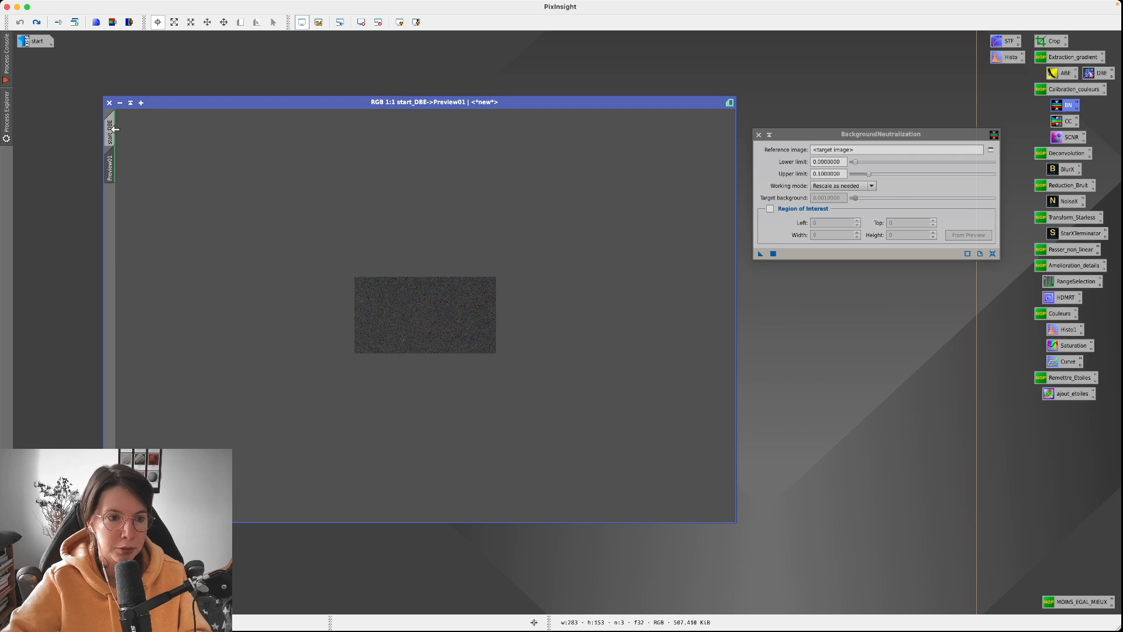
scroll(442, 316, down, 4)
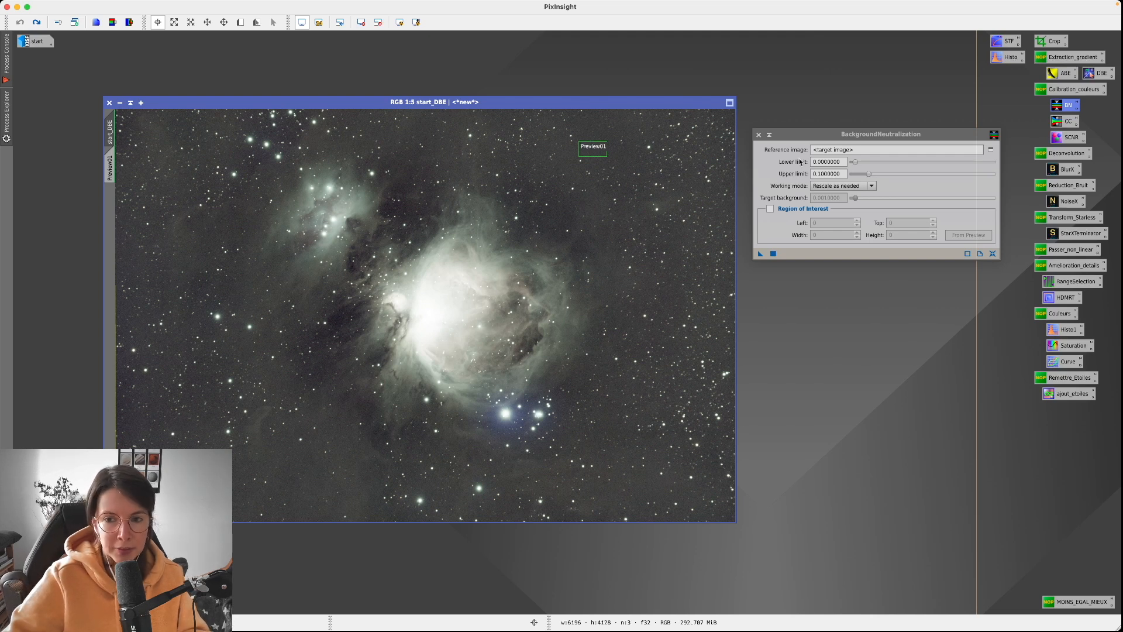
- Load Preview01 into BackgroundNeutralization's region of interest, return to the full image, and disable the region
click(802, 135)
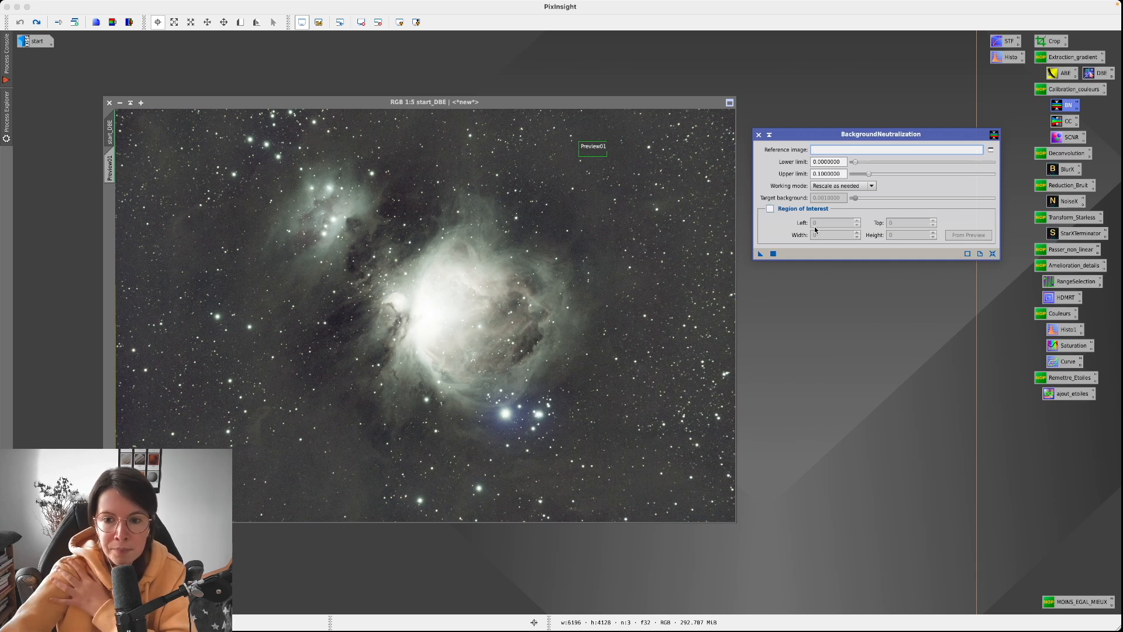
click(109, 168)
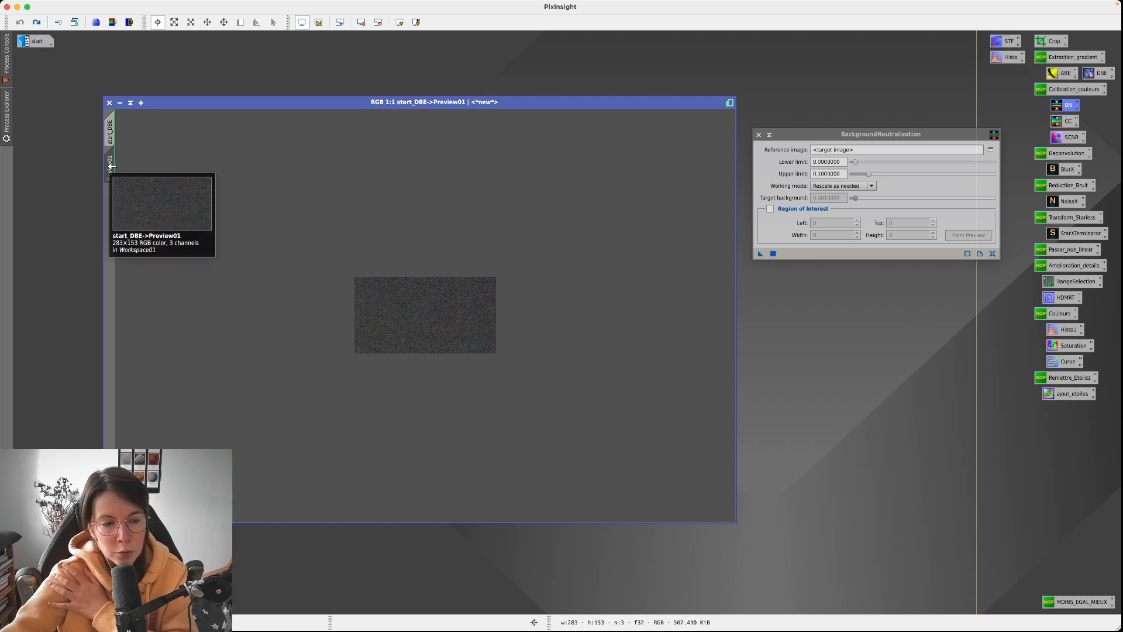
drag(111, 167, 146, 175)
drag(296, 180, 965, 240)
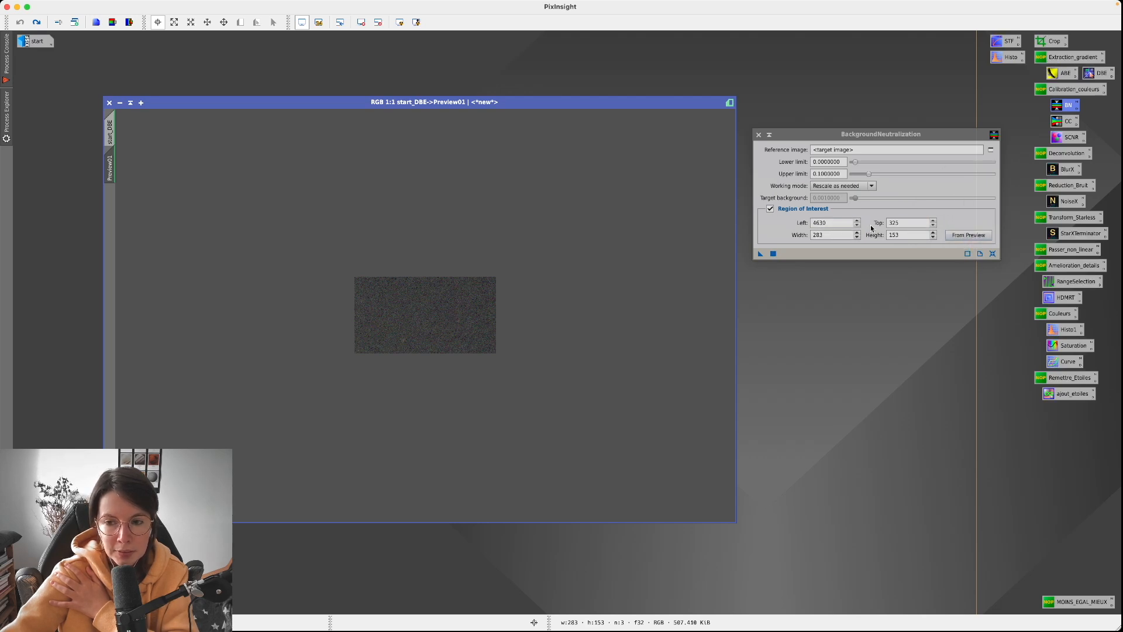
click(110, 129)
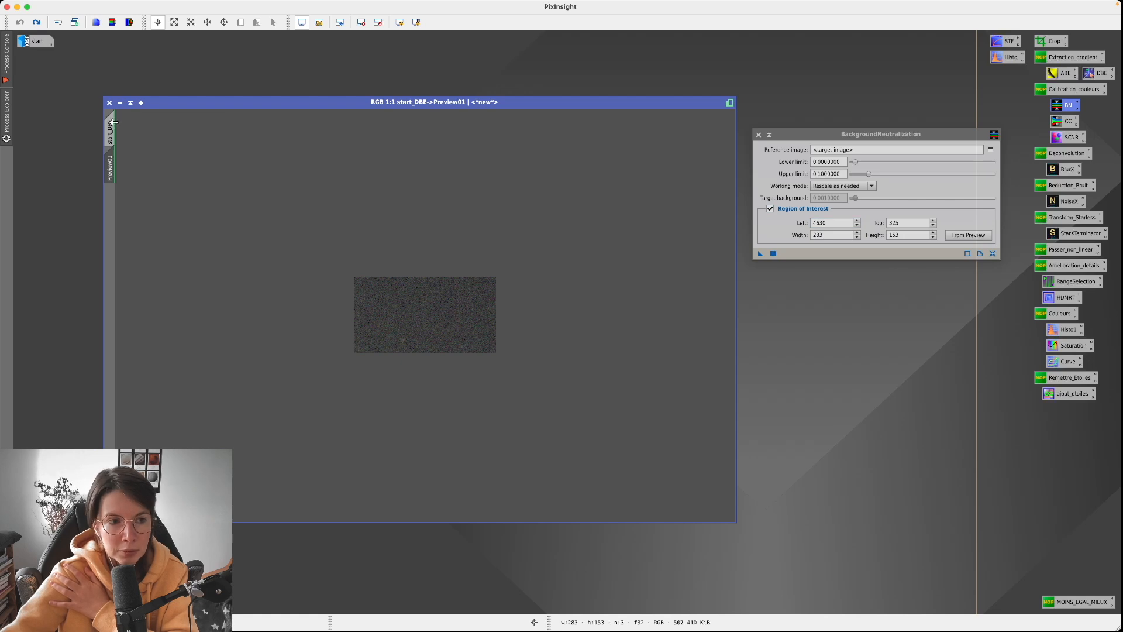
click(828, 213)
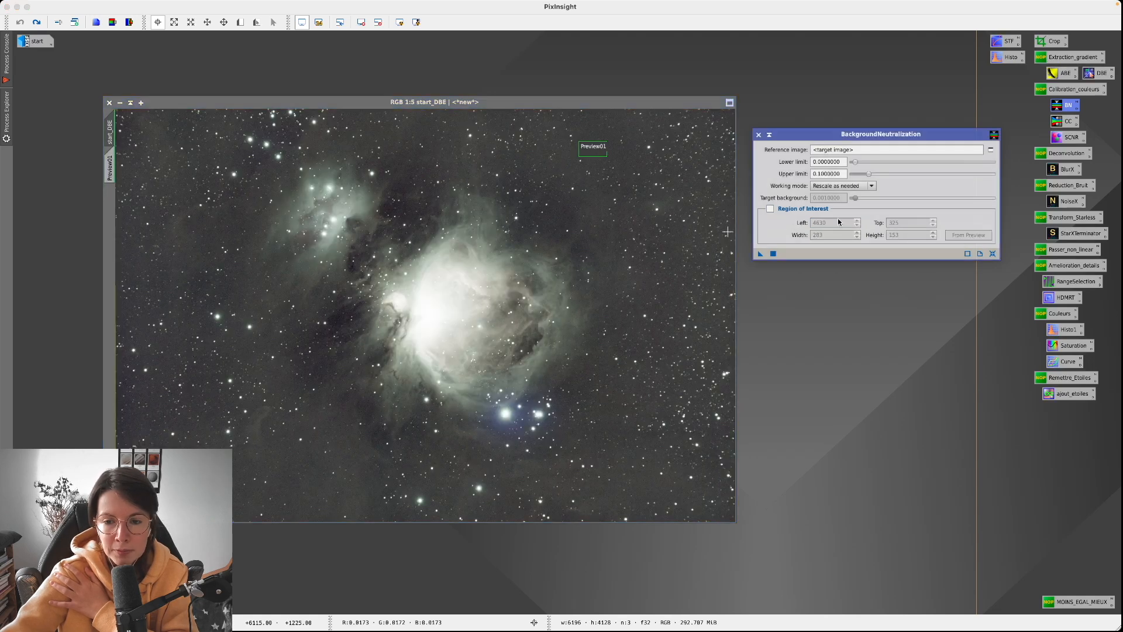
- Enable BackgroundNeutralization's region of interest and choose start_DBE->Preview01 as its source preview
click(770, 210)
click(969, 234)
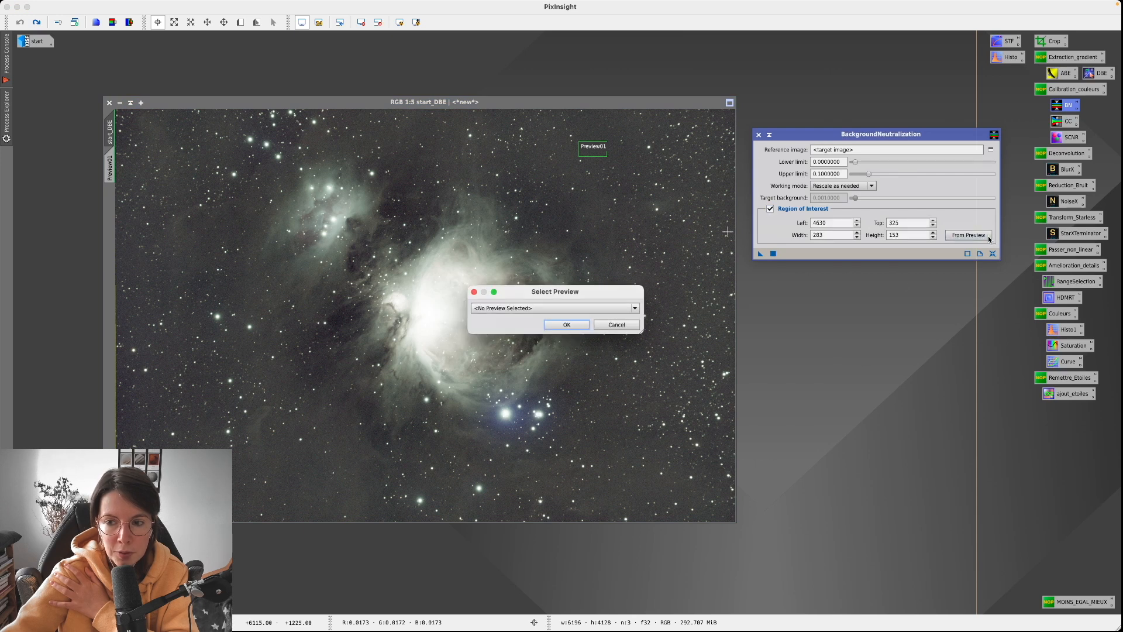
click(571, 308)
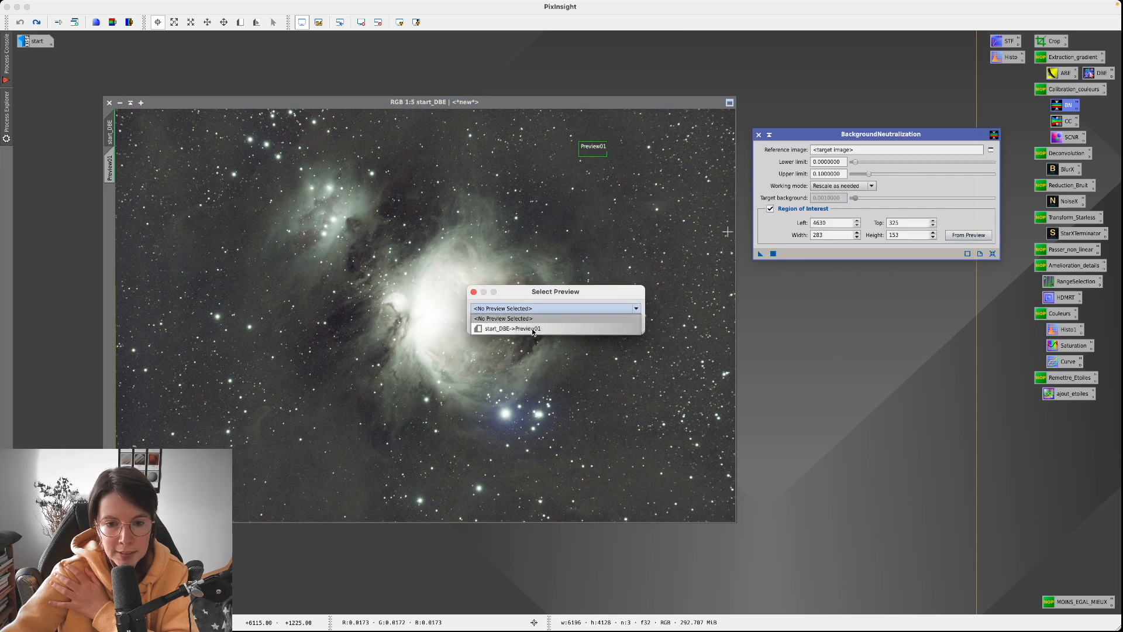
click(499, 328)
click(555, 324)
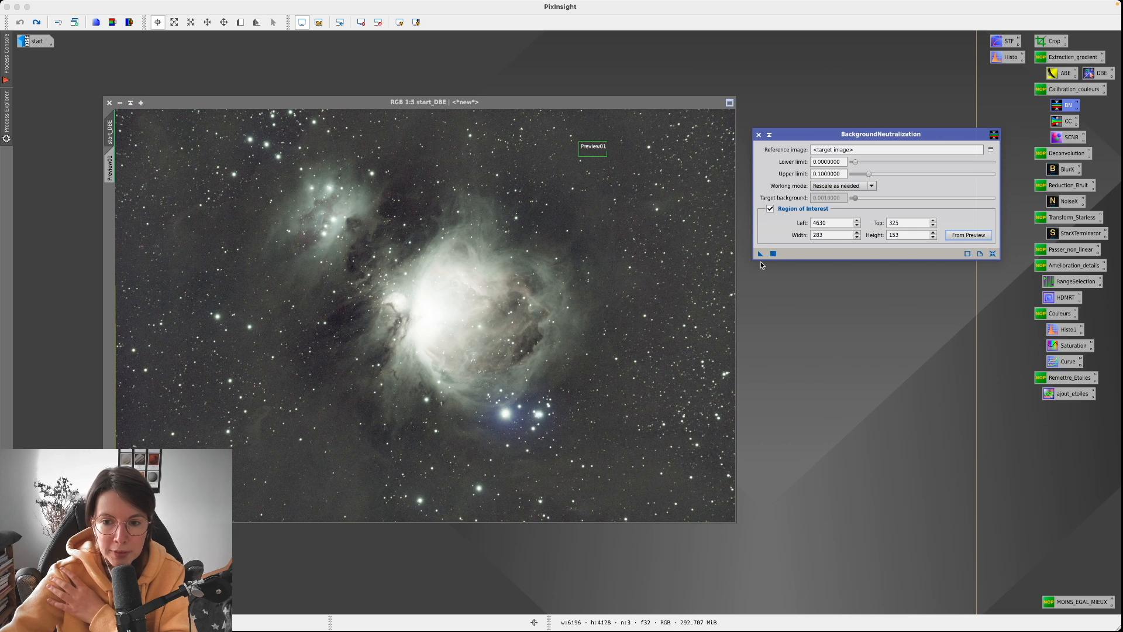
- Apply BackgroundNeutralization to start_DBE, compare before and after by undoing and redoing it, and close the process window
drag(760, 257, 663, 247)
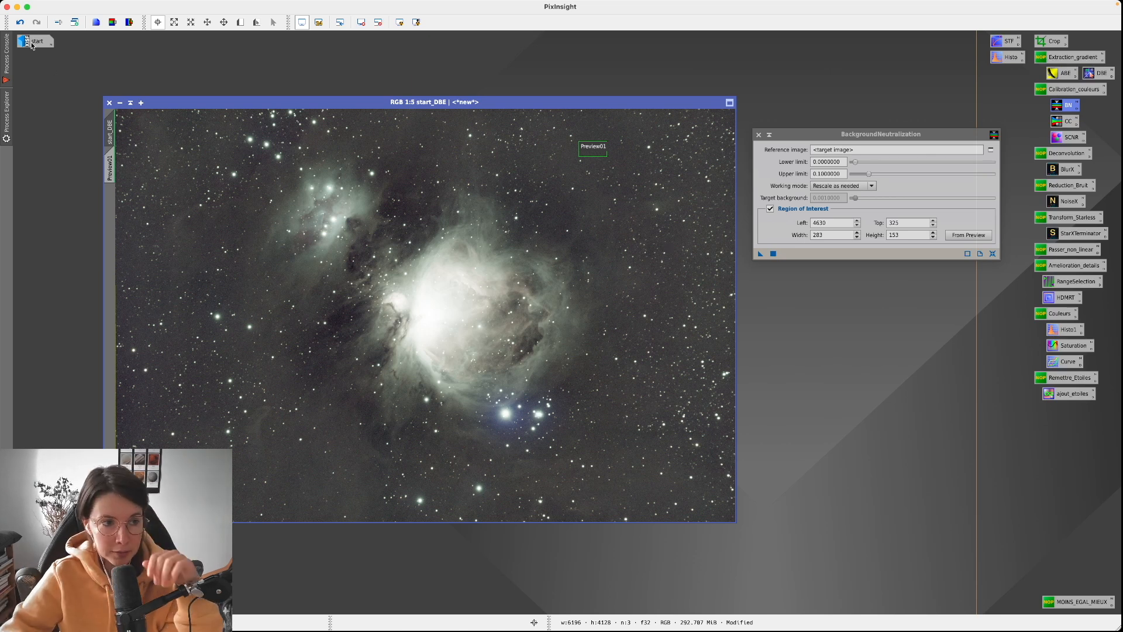
click(20, 22)
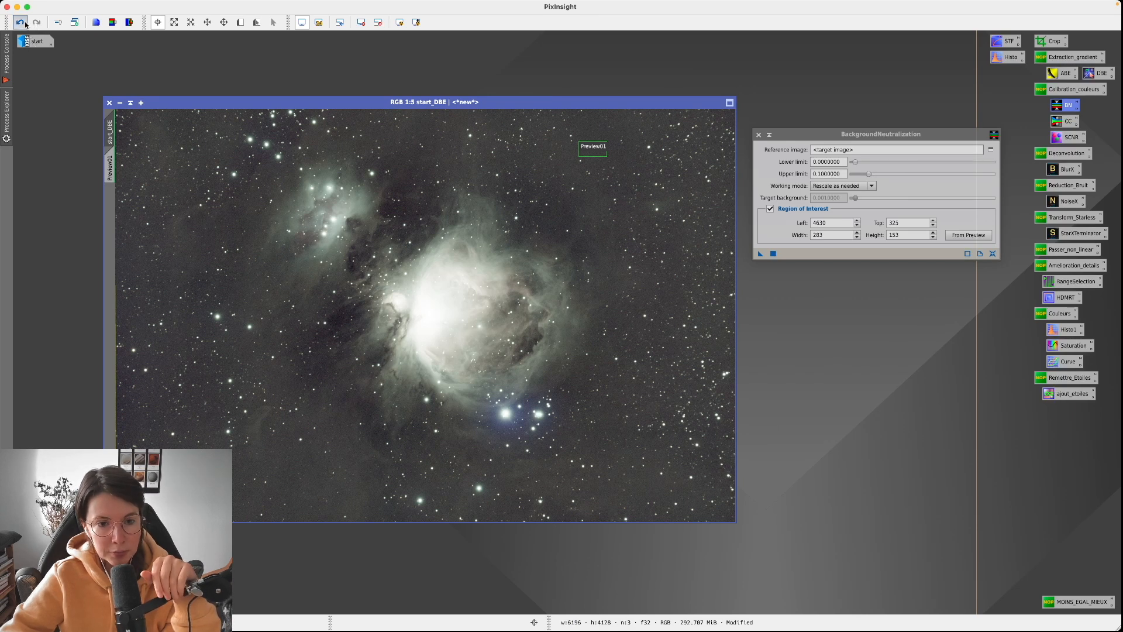
click(36, 23)
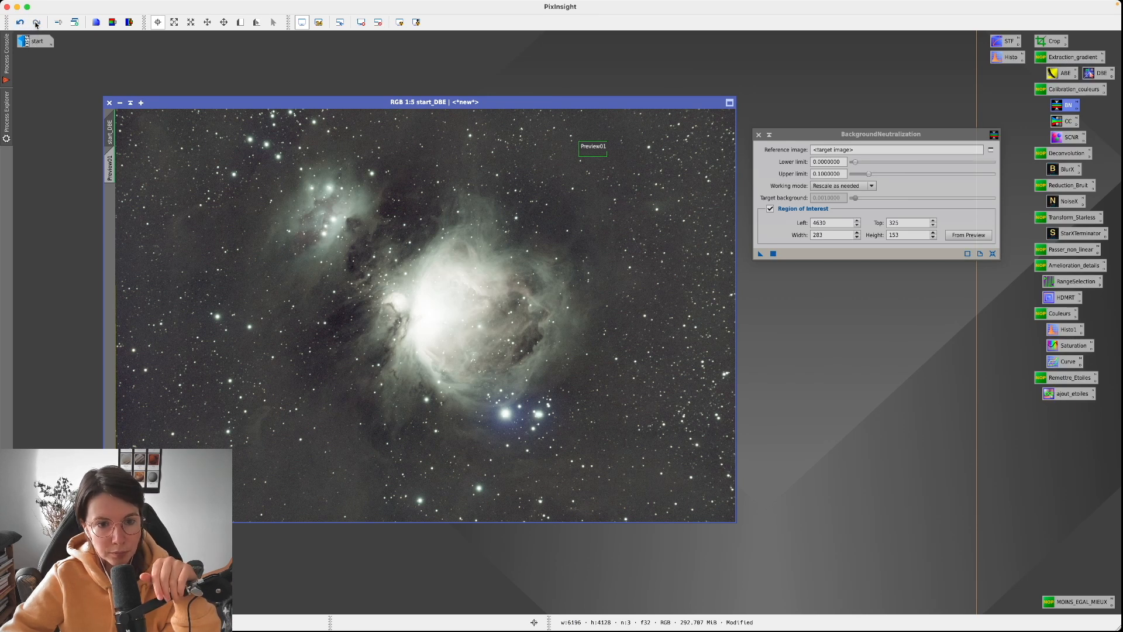
click(758, 136)
- Open ColorCalibration from the CC process icon and place its window beside the start_DBE image
drag(1030, 122, 1103, 124)
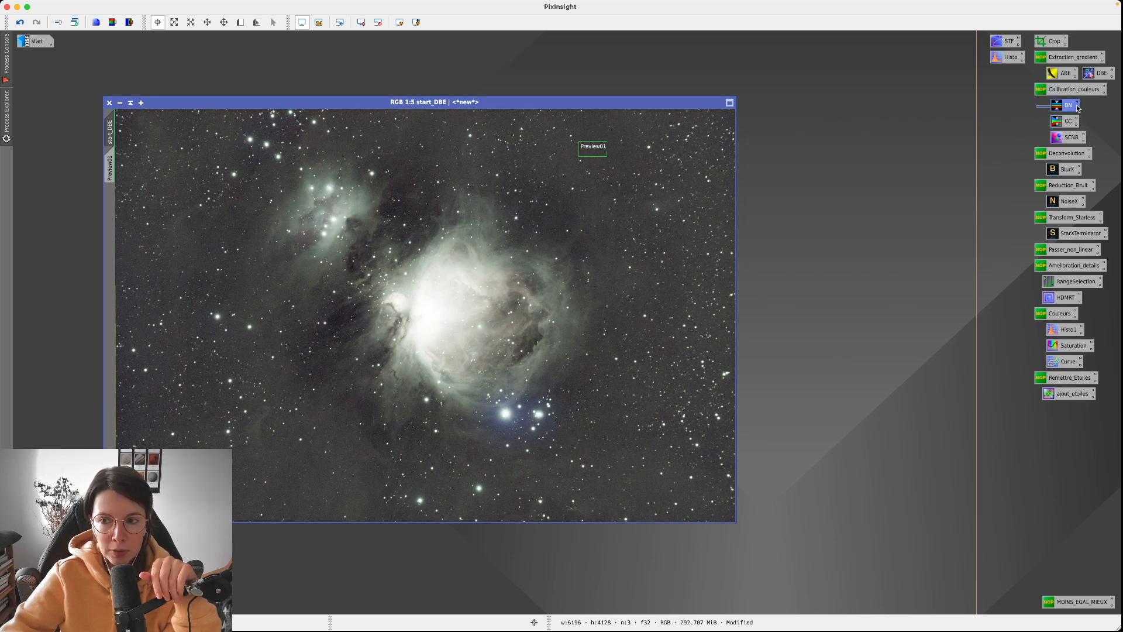
double_click(1055, 122)
drag(924, 126, 864, 89)
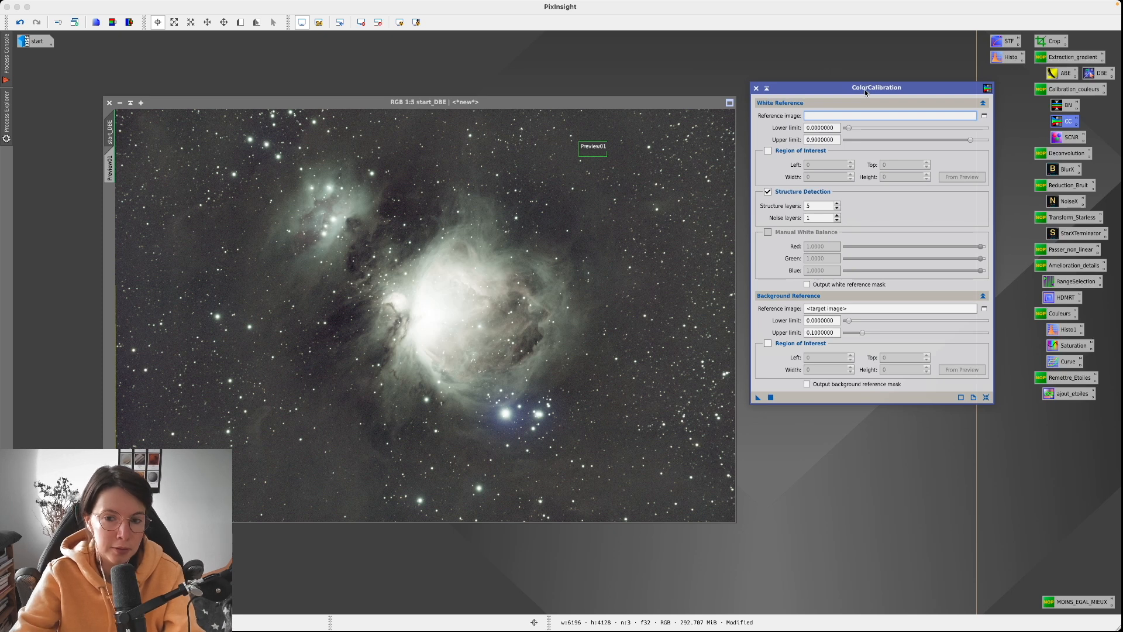
drag(868, 86, 868, 86)
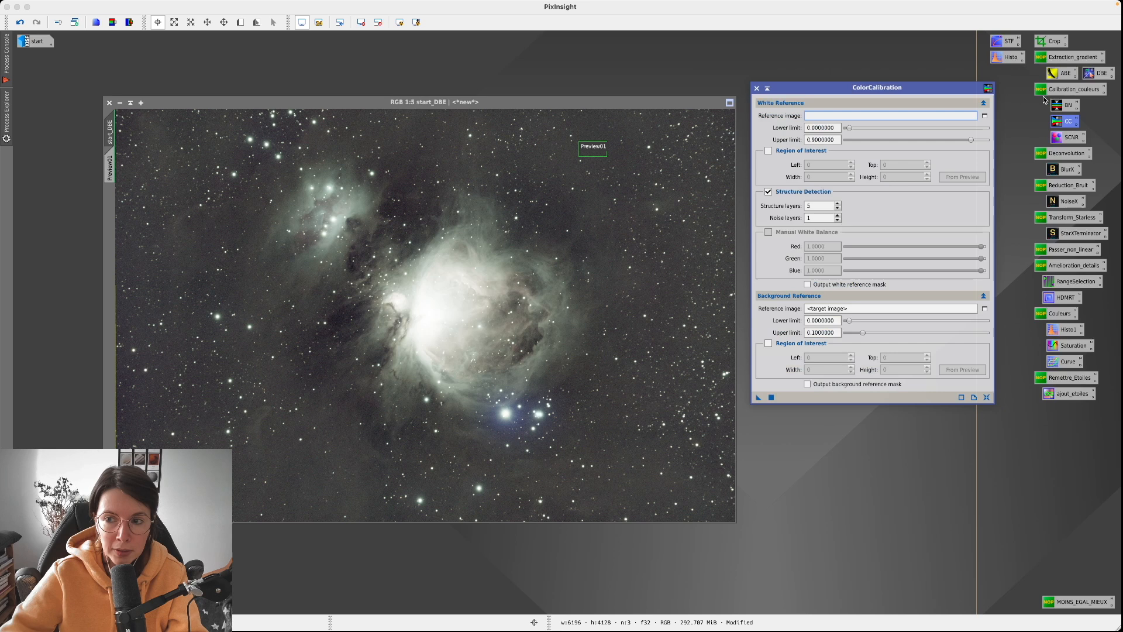
click(828, 89)
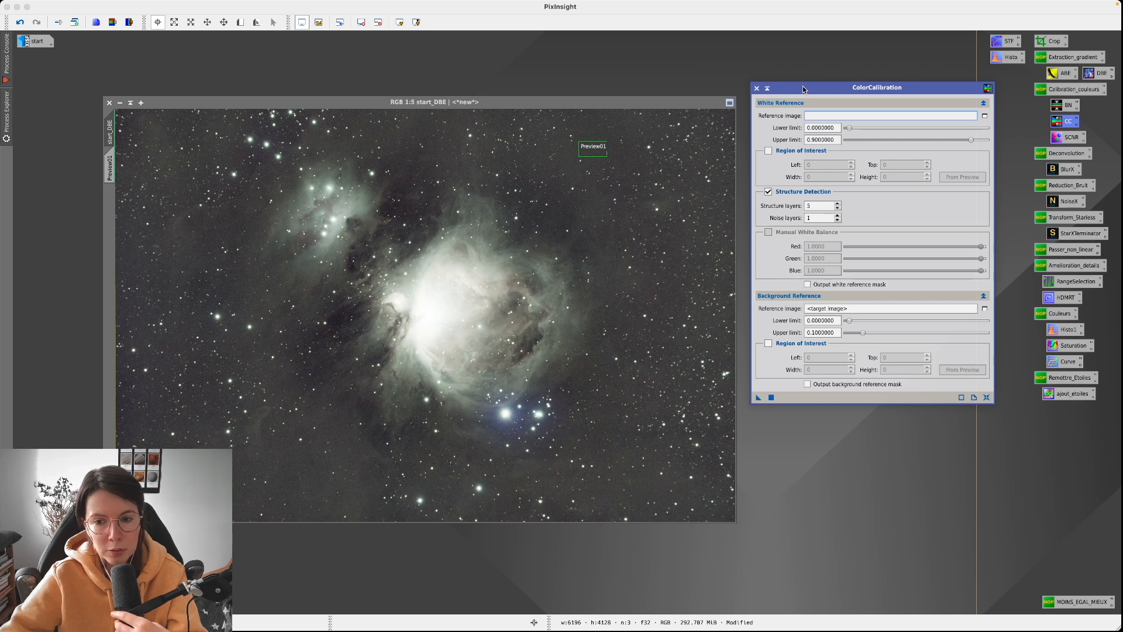
drag(804, 90, 802, 86)
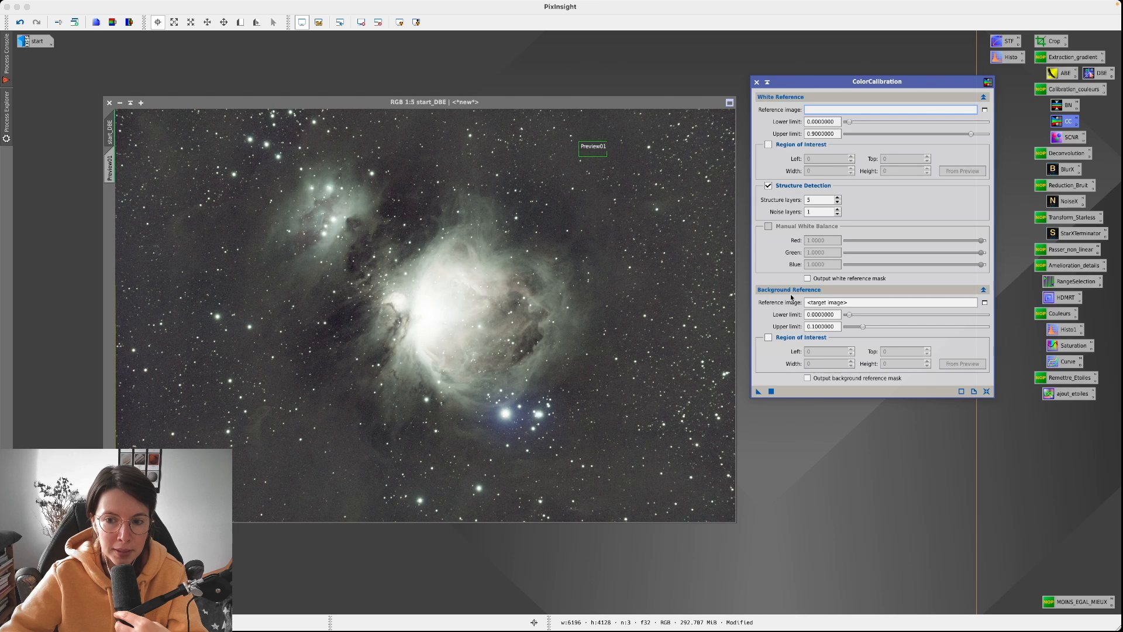
- Set ColorCalibration's background reference region of interest from Preview01, then show the full start_DBE image and the White Reference settings again
click(111, 169)
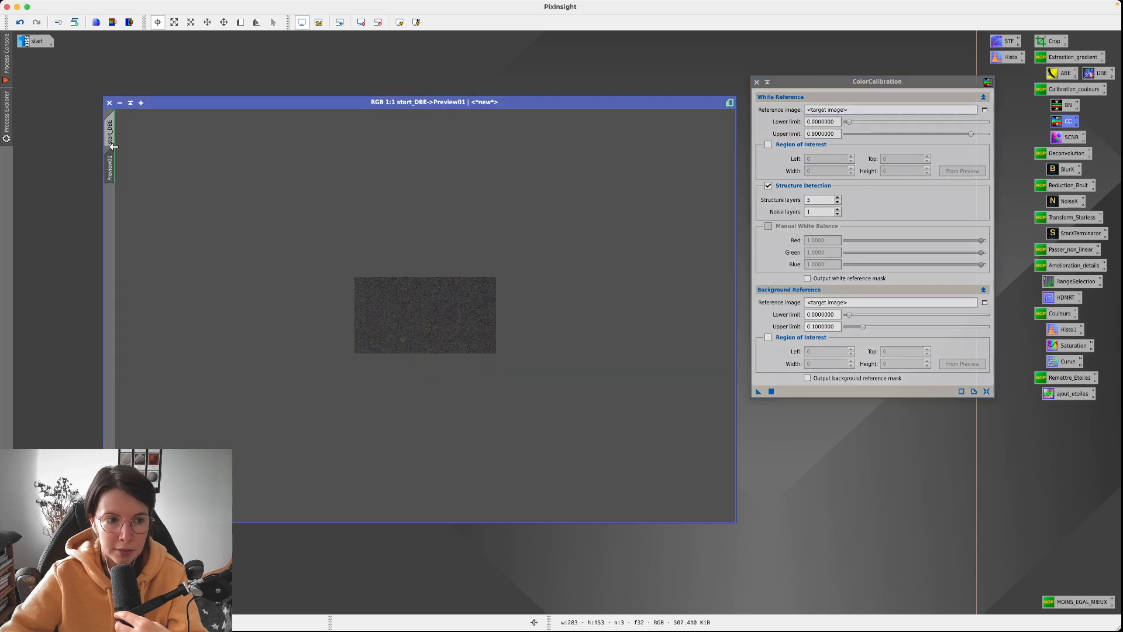
drag(113, 170, 960, 358)
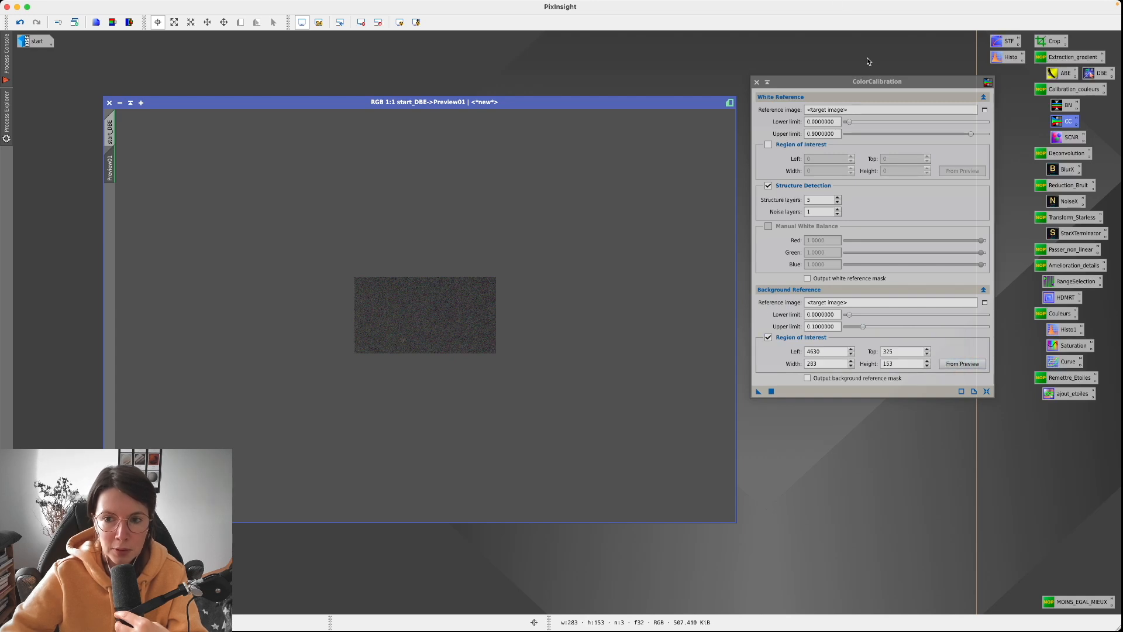
click(789, 97)
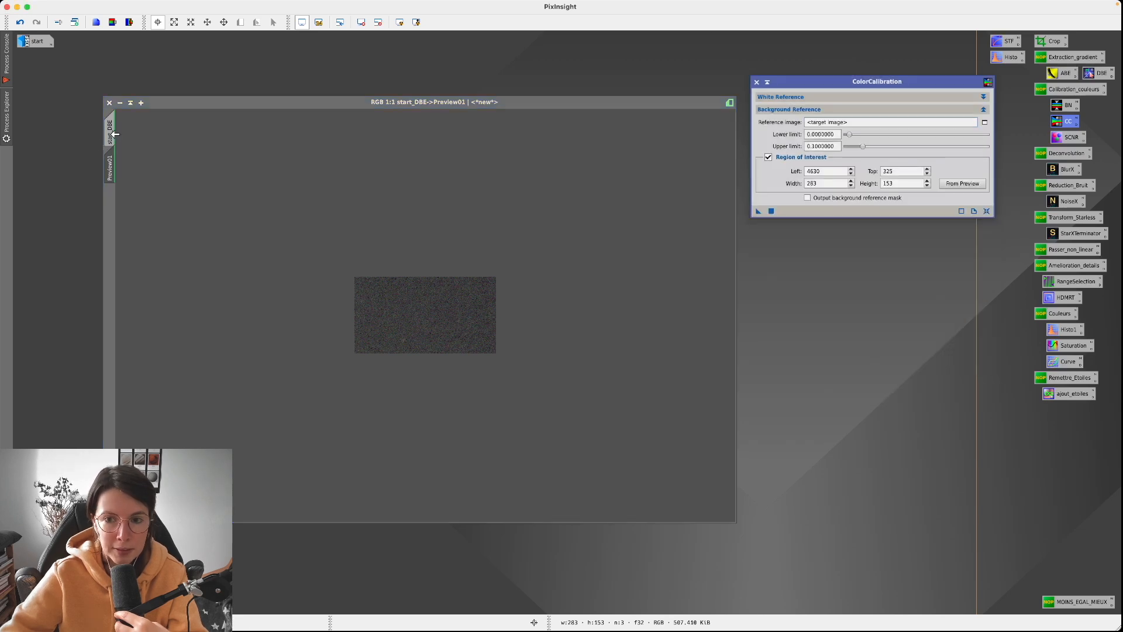
click(111, 133)
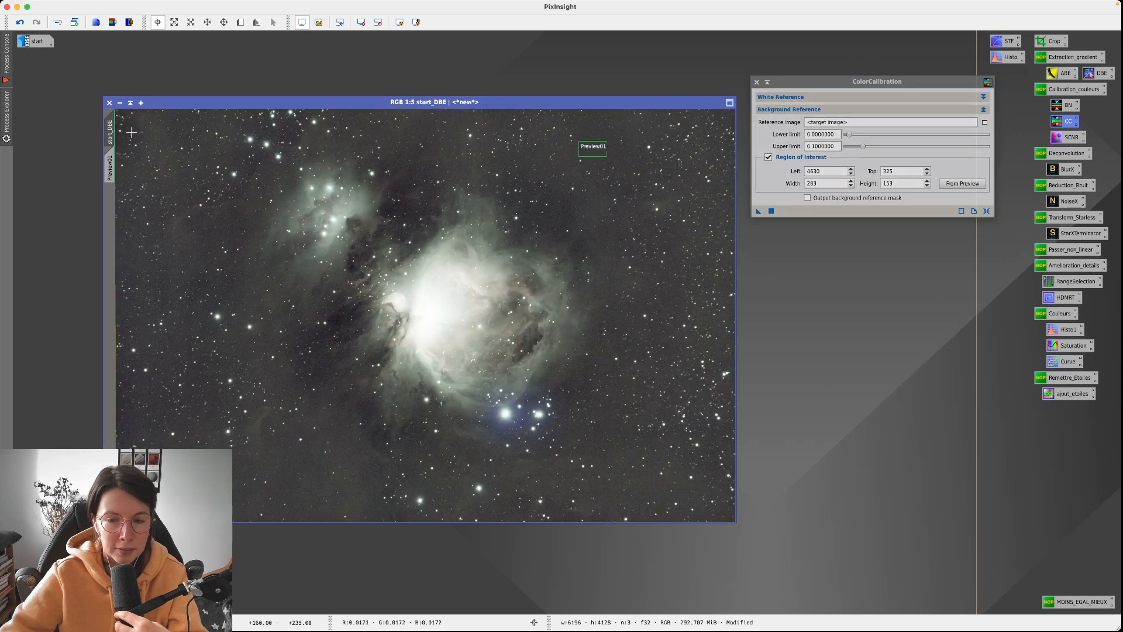
click(984, 96)
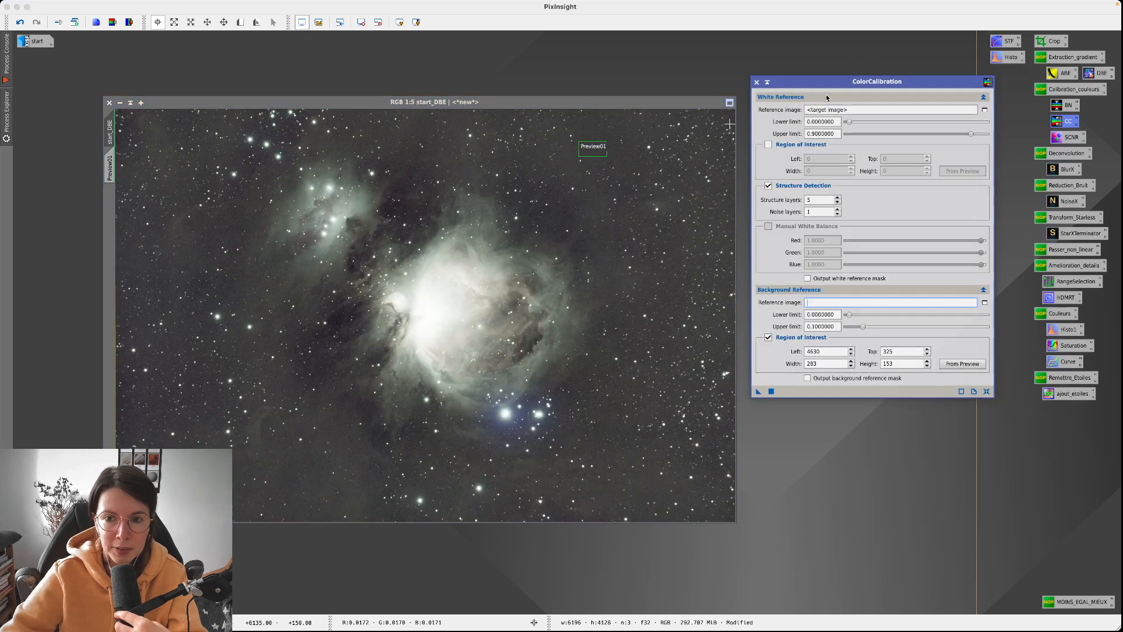
click(781, 147)
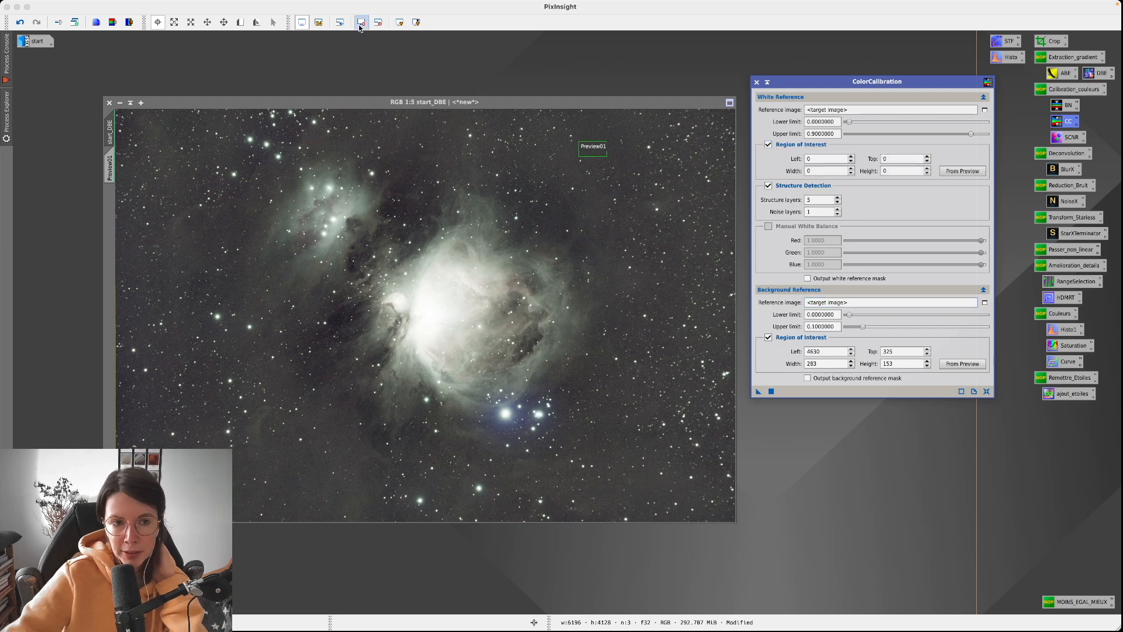
click(240, 22)
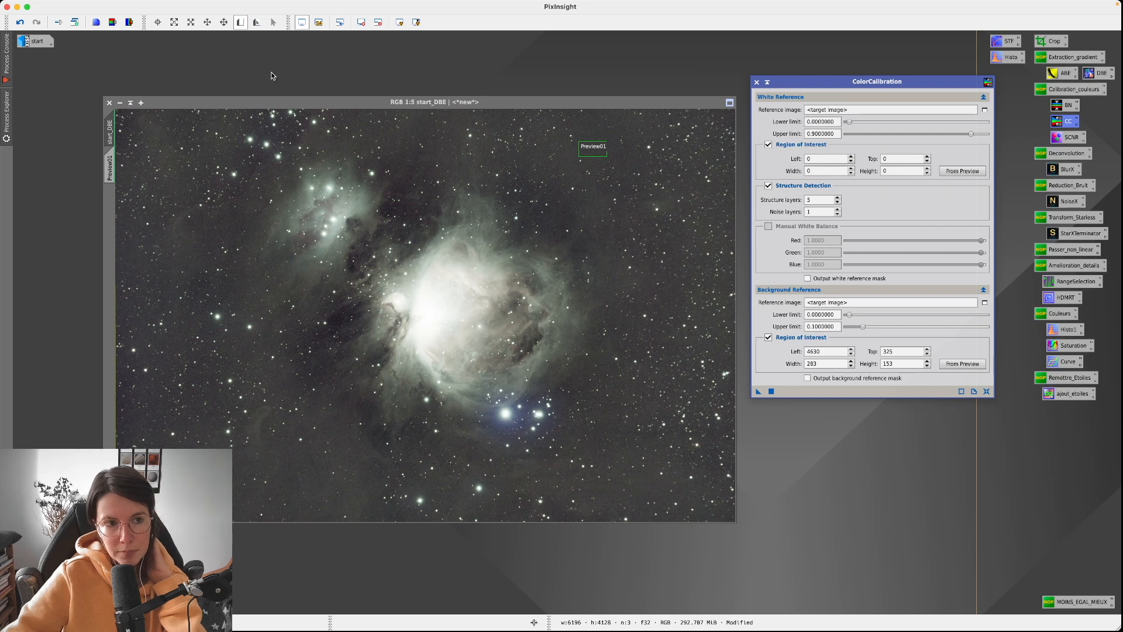
click(769, 145)
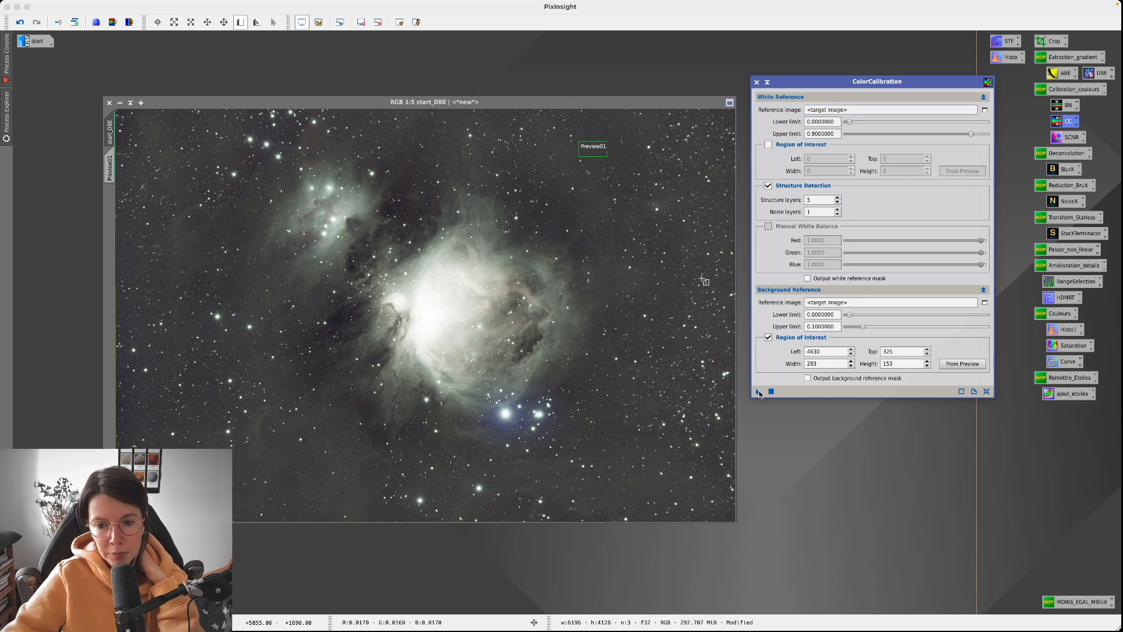
- Apply ColorCalibration to start_DBE with structure detection for the white reference and the Preview01 region for the background
drag(759, 391, 746, 426)
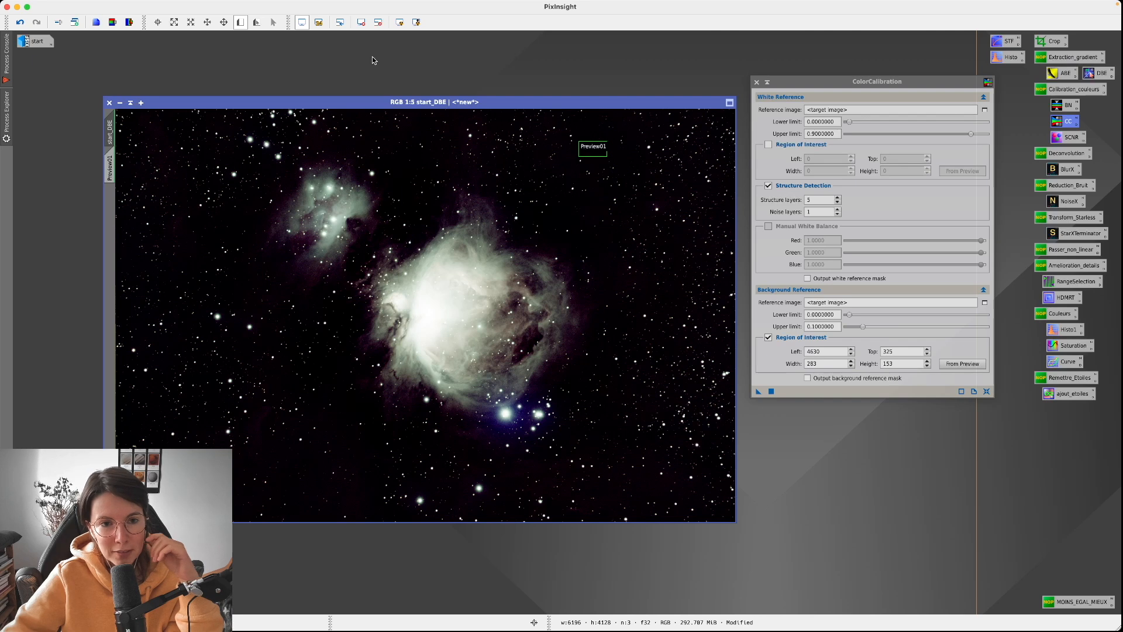
- Recompute the automatic screen stretch on the colour-calibrated start_DBE image and close the ColorCalibration window
drag(498, 103, 498, 97)
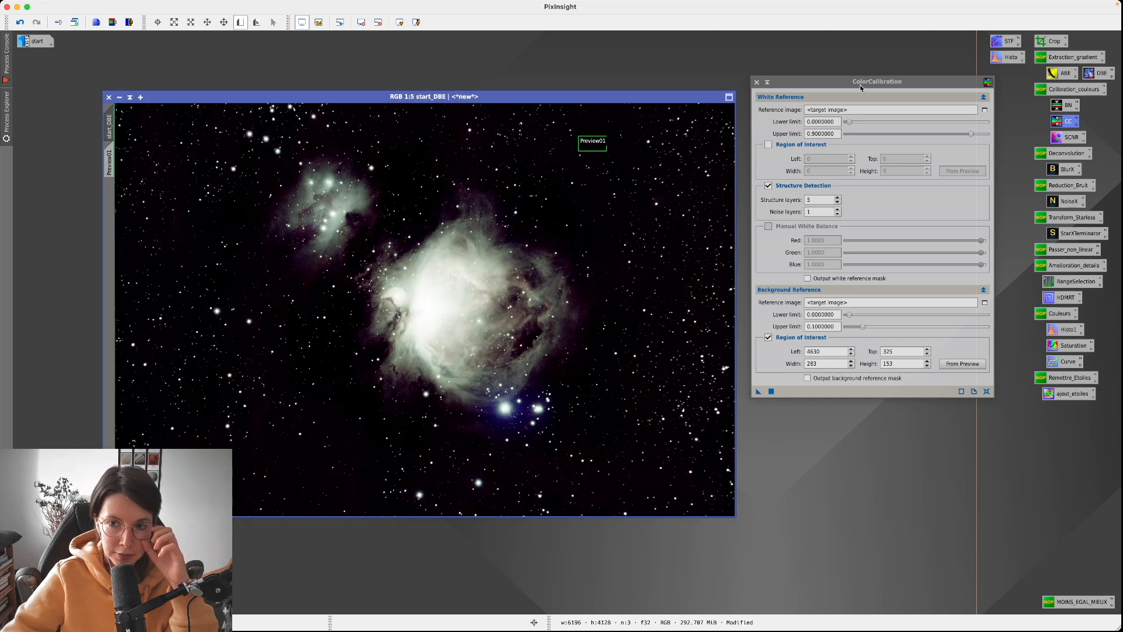
click(400, 22)
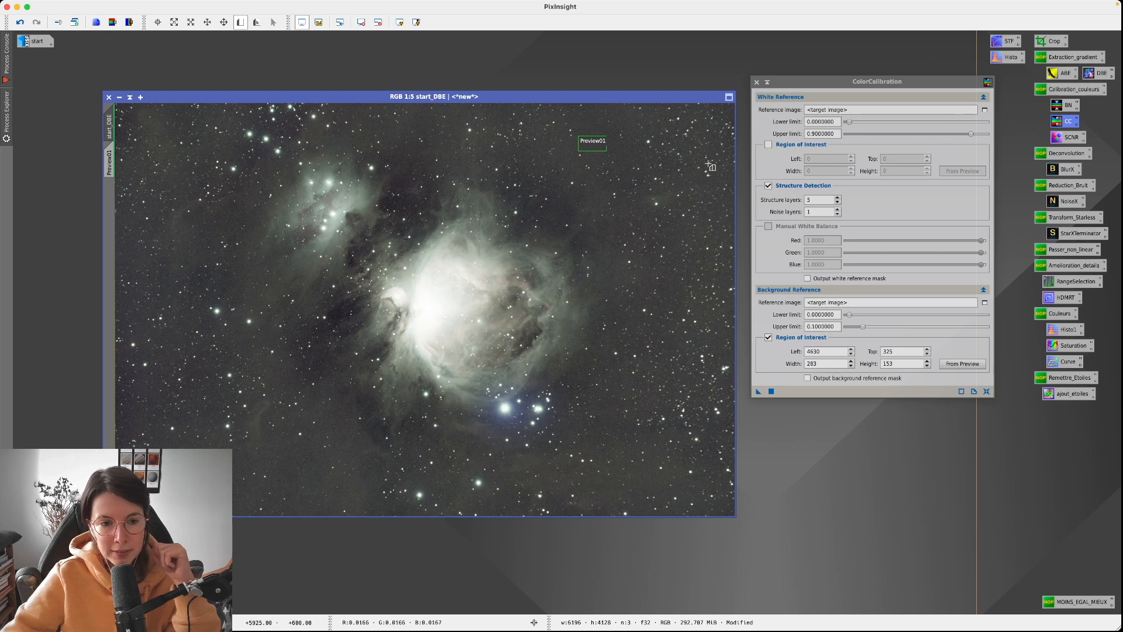
click(757, 82)
click(1064, 105)
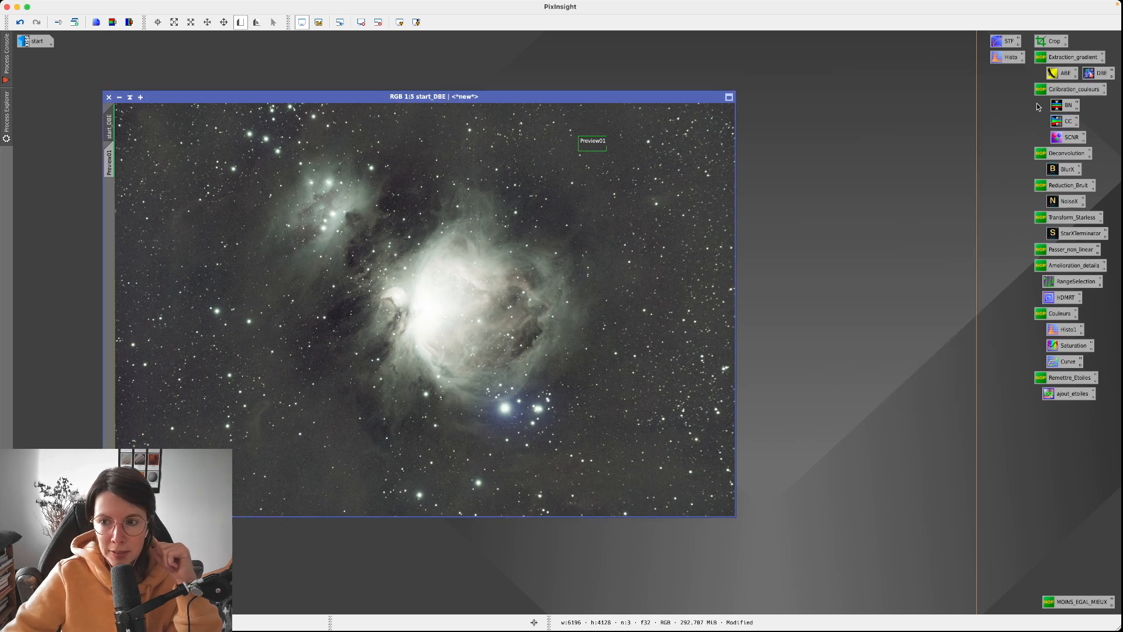
- Open SCNR from its process icon with Green as the colour to remove, keeping the amount at 1.00
click(1084, 138)
click(1091, 138)
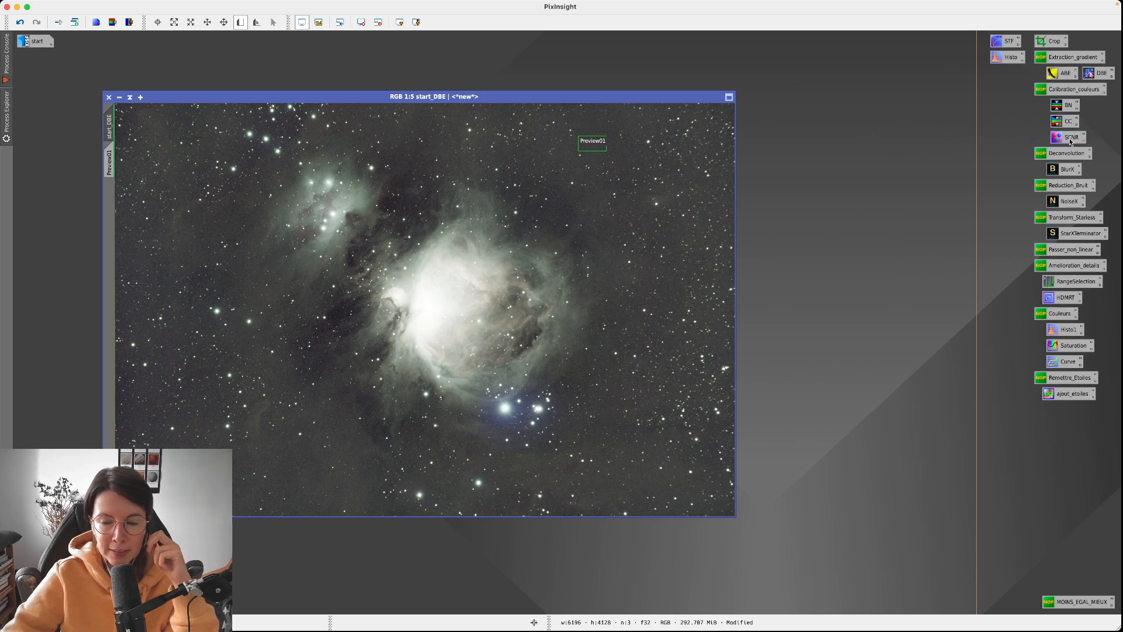
double_click(1071, 138)
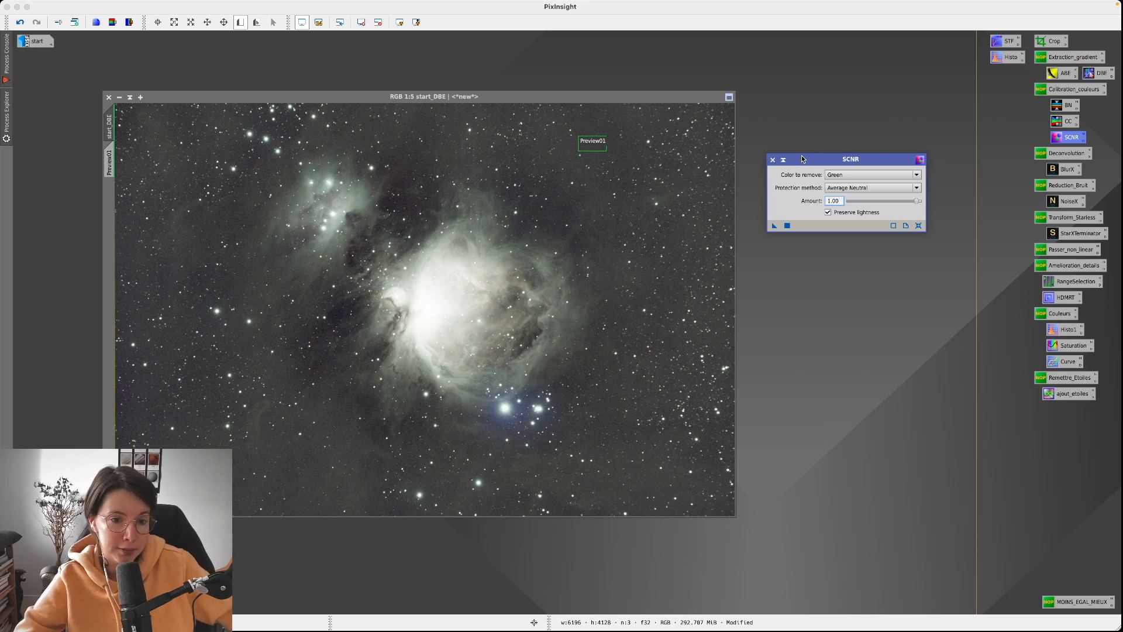
drag(842, 166, 842, 164)
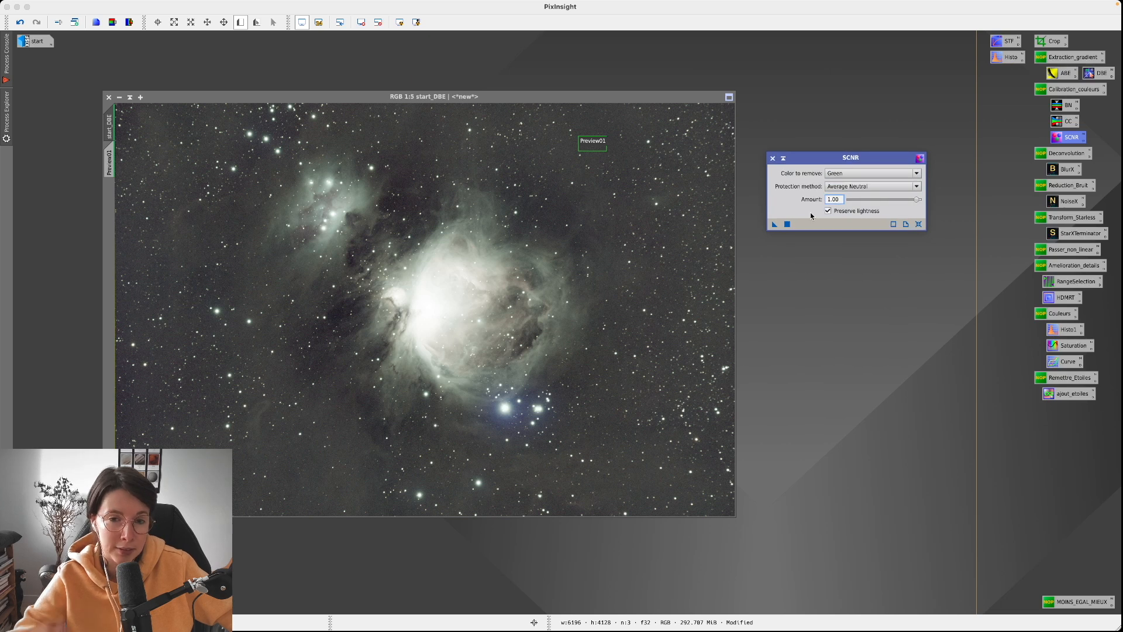
mouse_move(916, 203)
mouse_down()
mouse_move(887, 202)
mouse_move(929, 203)
mouse_up()
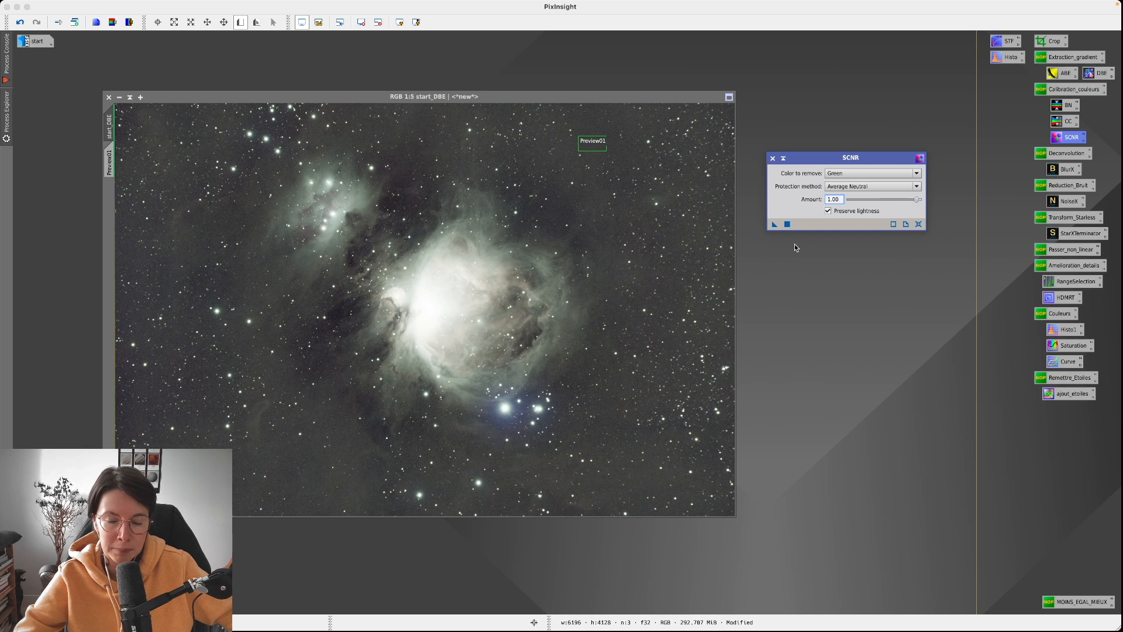
click(775, 227)
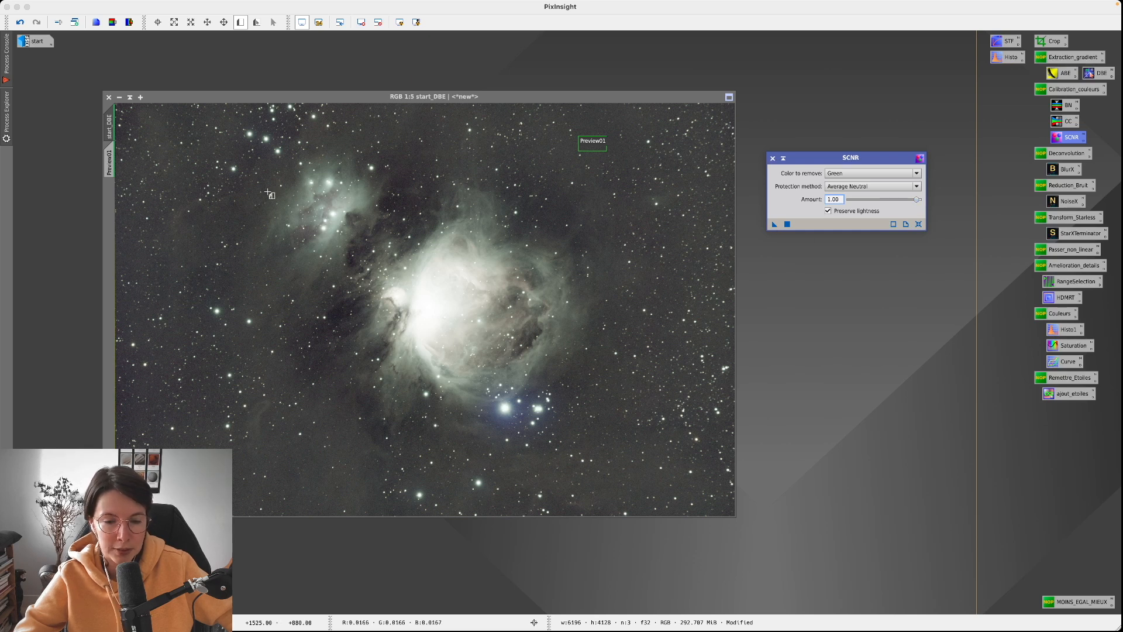
- Delete the Preview01 preview from the start_DBE image
click(465, 96)
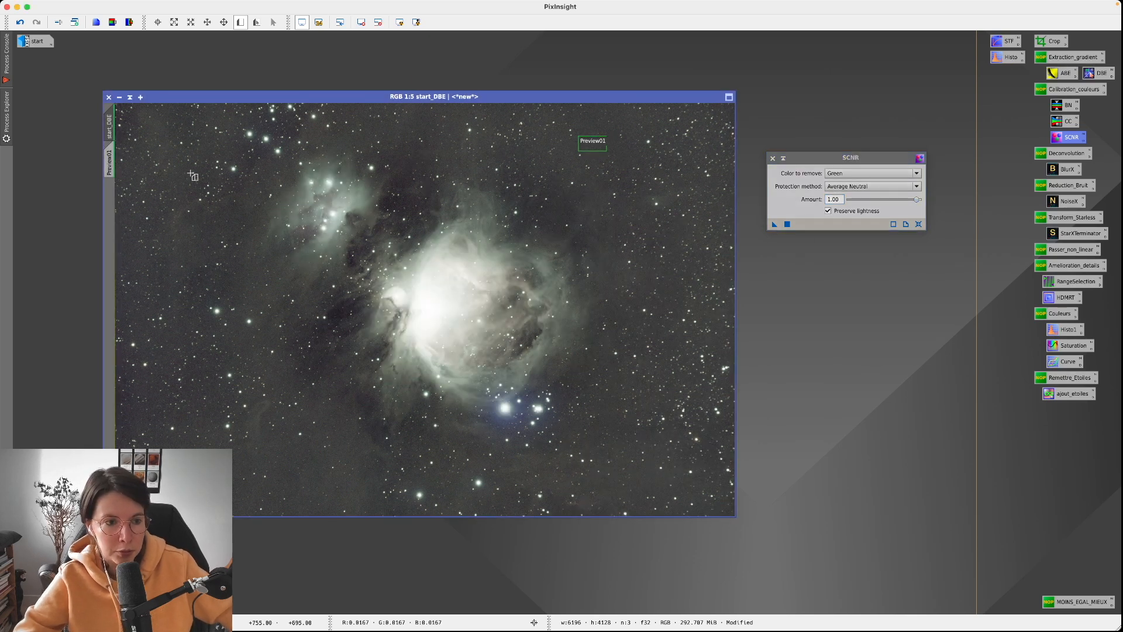
right_click(110, 163)
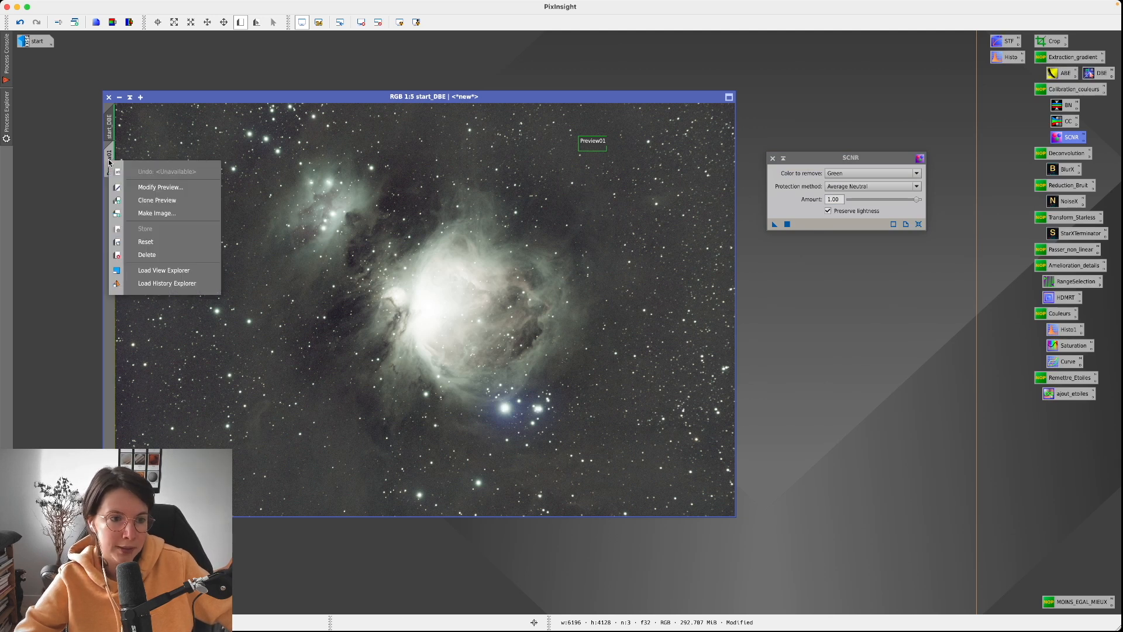
click(147, 256)
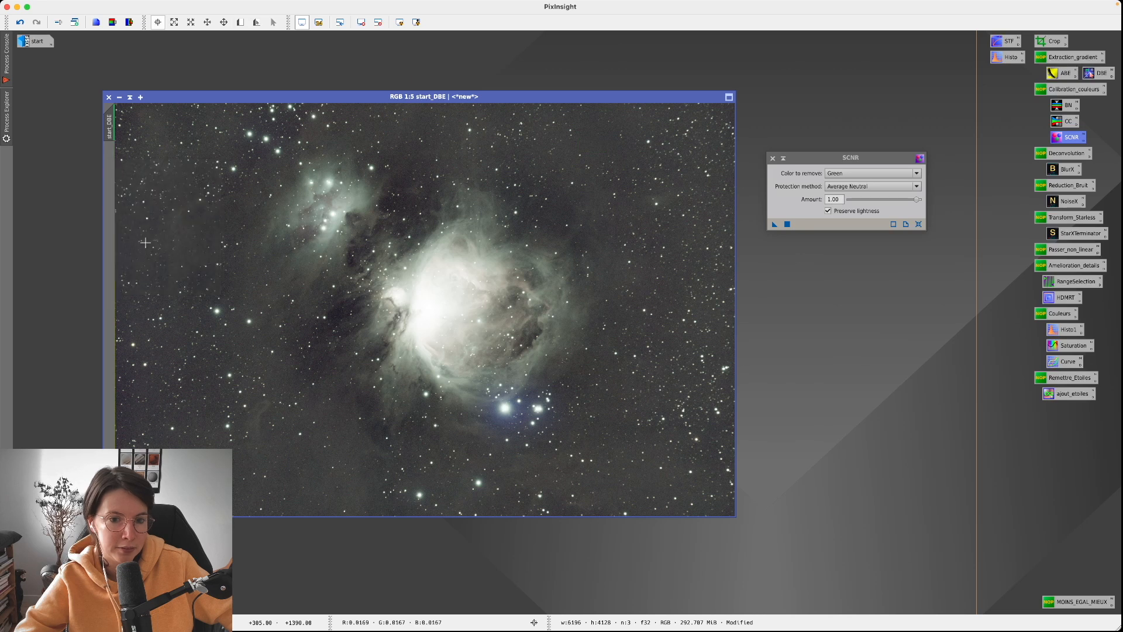
- Apply SCNR to start_DBE to remove green with Average Neutral protection at amount 1.00, and close the process window
click(814, 162)
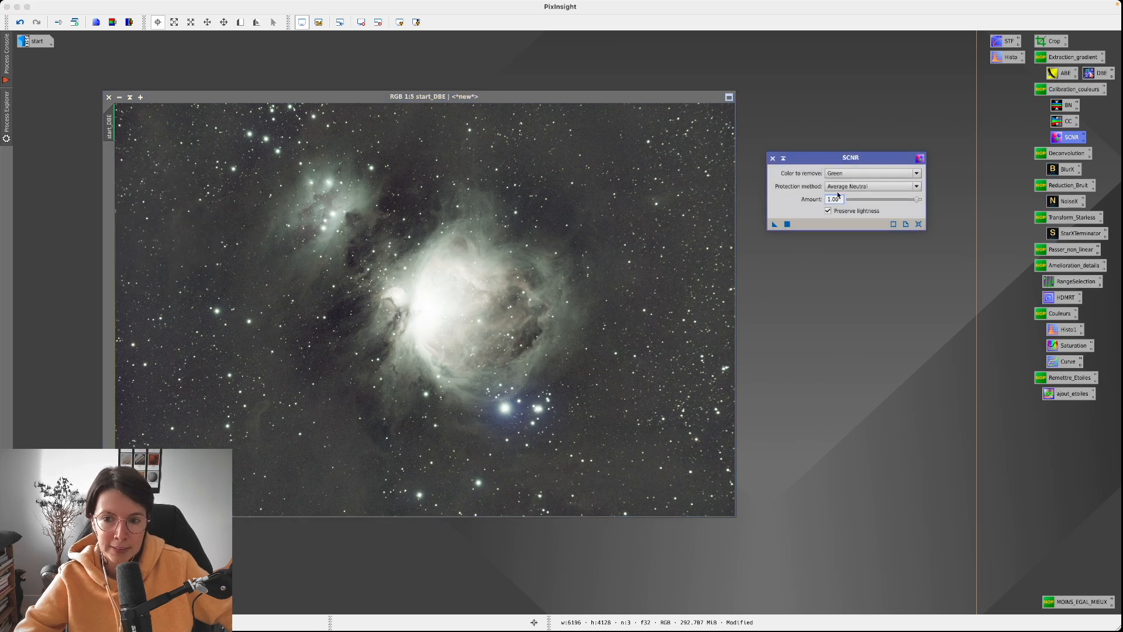
click(773, 158)
double_click(1057, 138)
drag(775, 225, 591, 214)
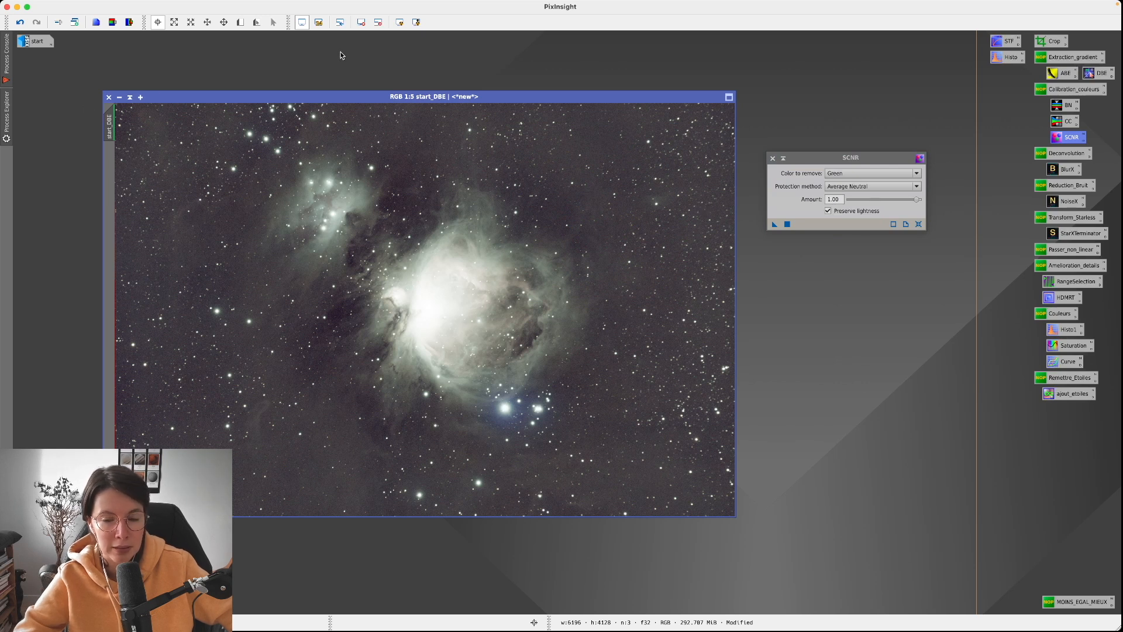
click(772, 159)
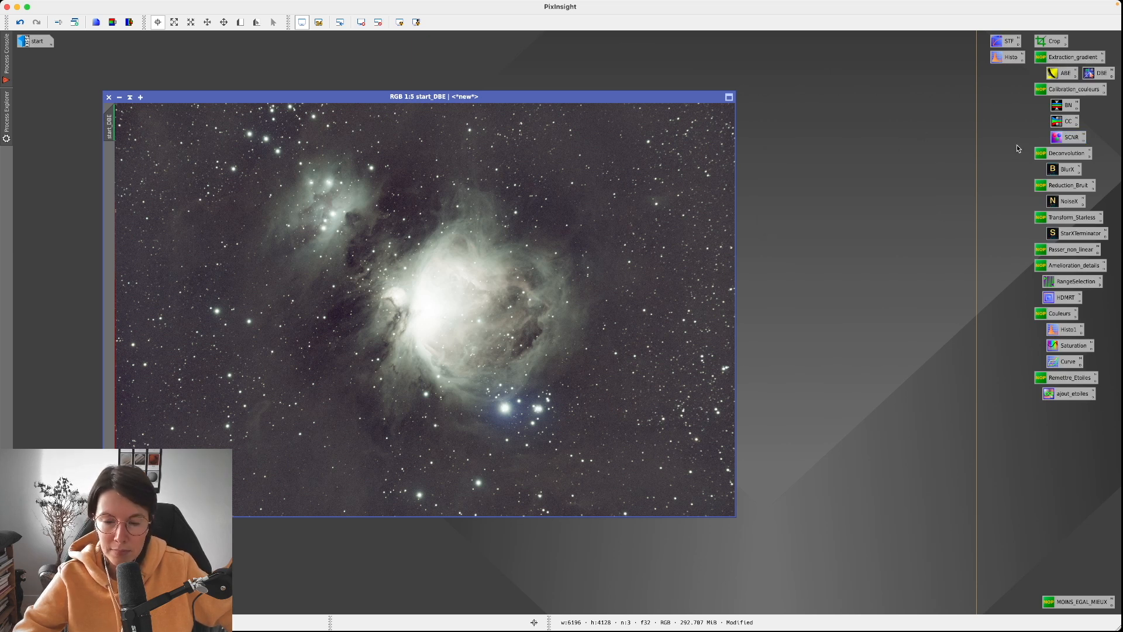
- Compare start_DBE before and after SCNR by undoing and redoing it, leaving the green removal applied
click(20, 22)
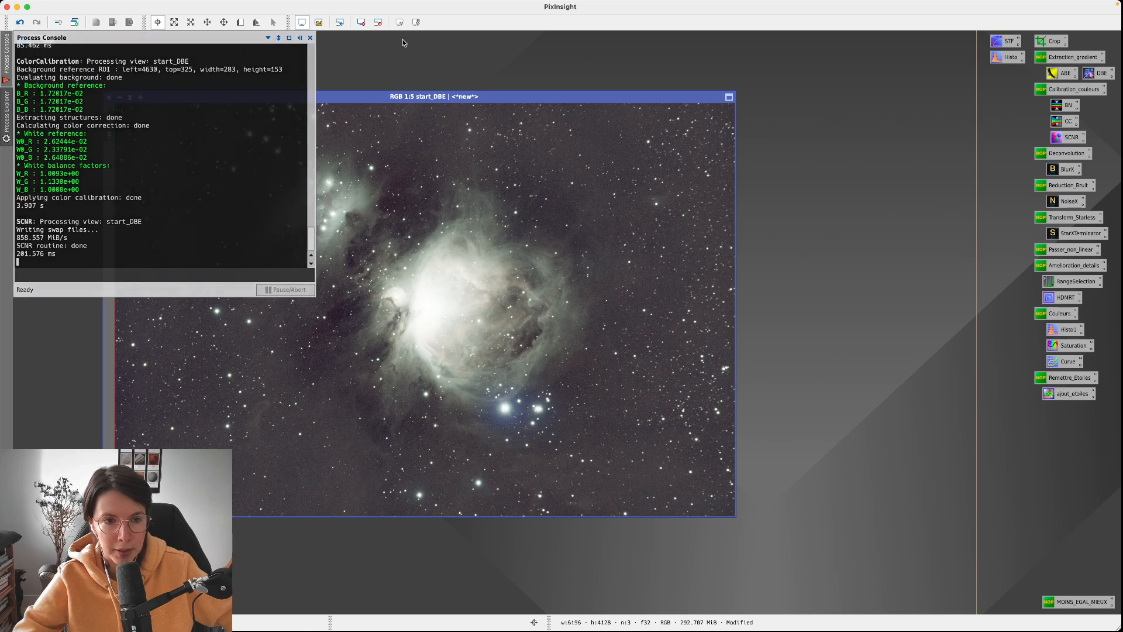
click(37, 23)
click(38, 24)
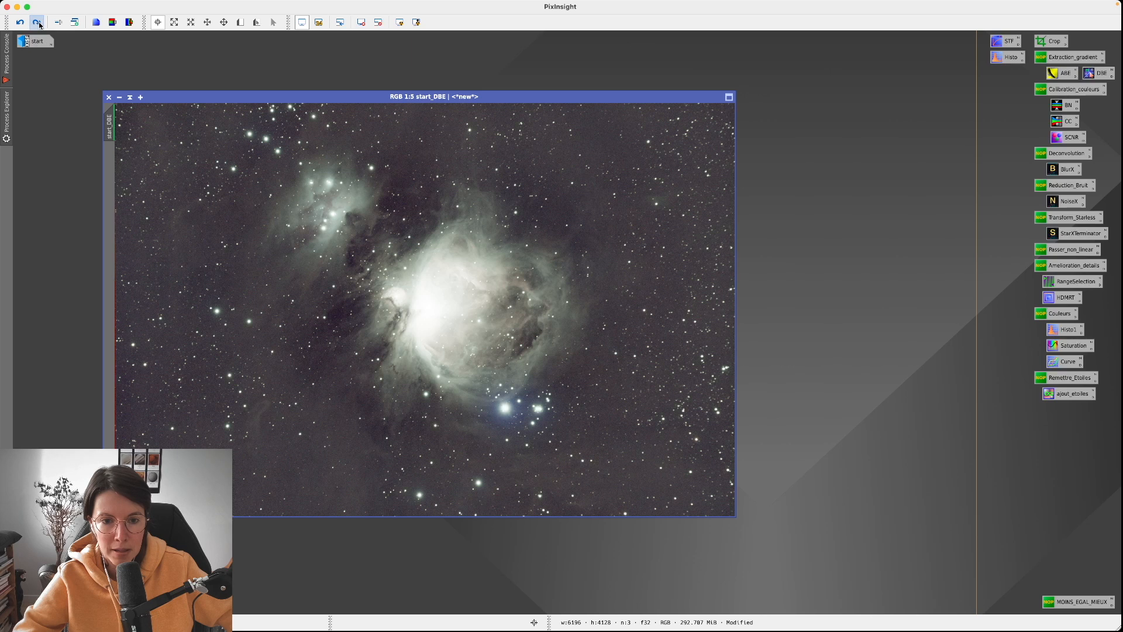
click(37, 24)
click(37, 24)
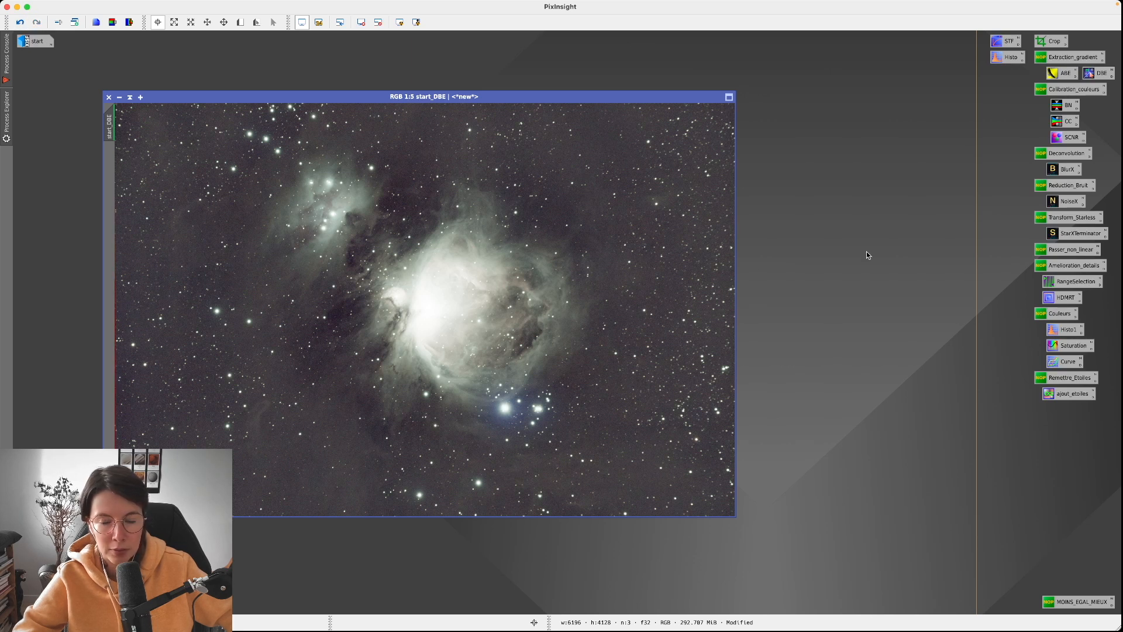
- Open BlurXTerminator from the BlurX process icon under Deconvolution and place its window beside the start_DBE image
click(1053, 153)
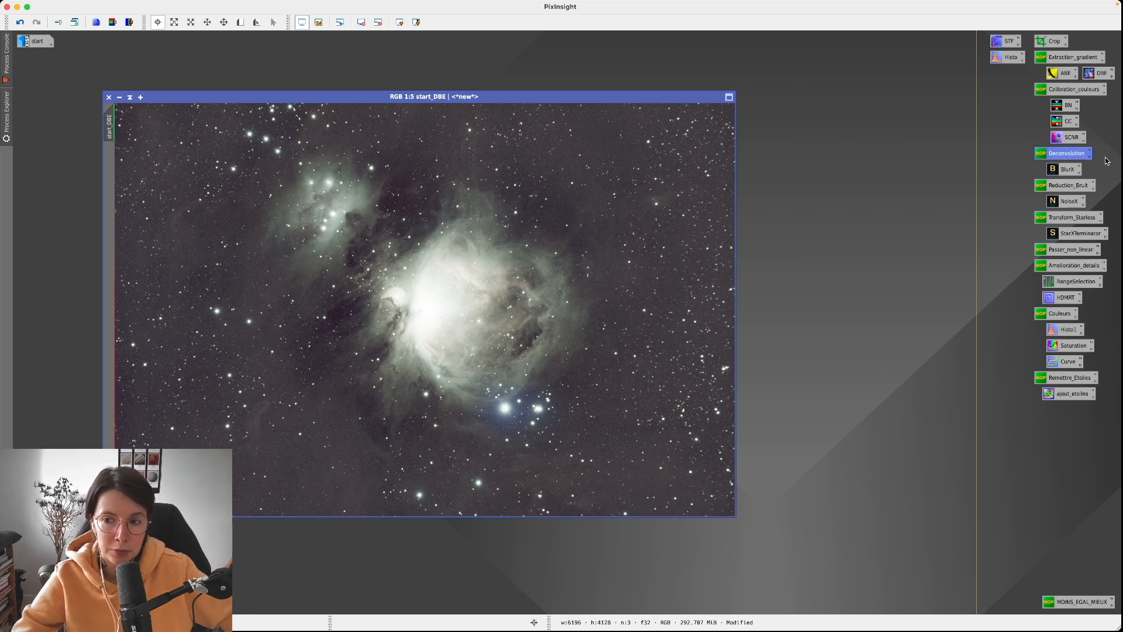
click(1026, 170)
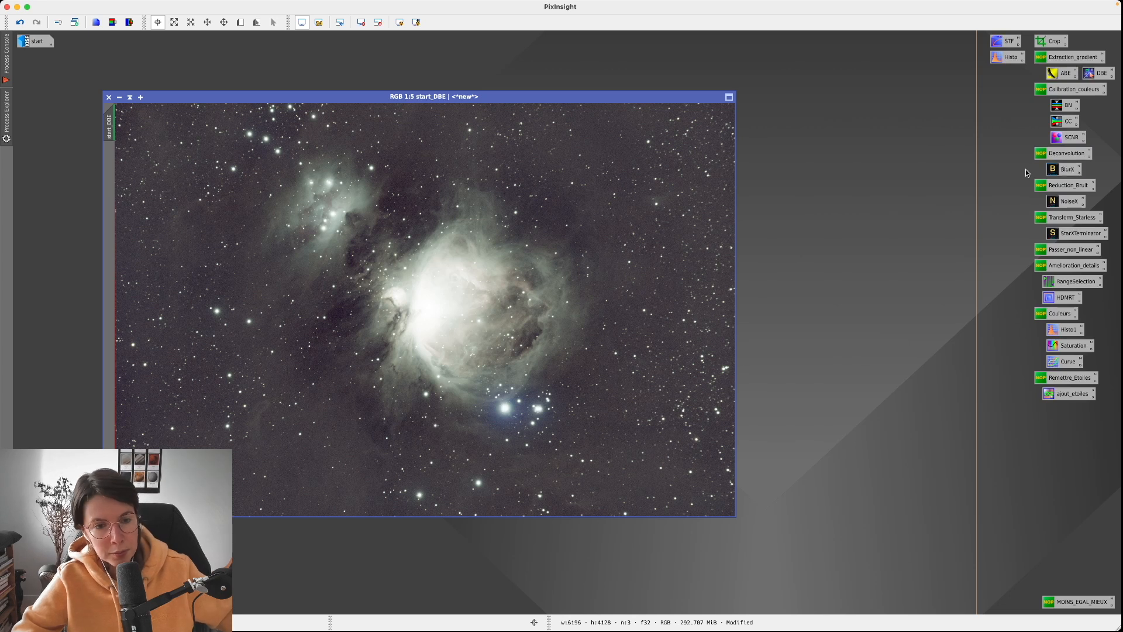
double_click(1064, 169)
drag(916, 119, 857, 103)
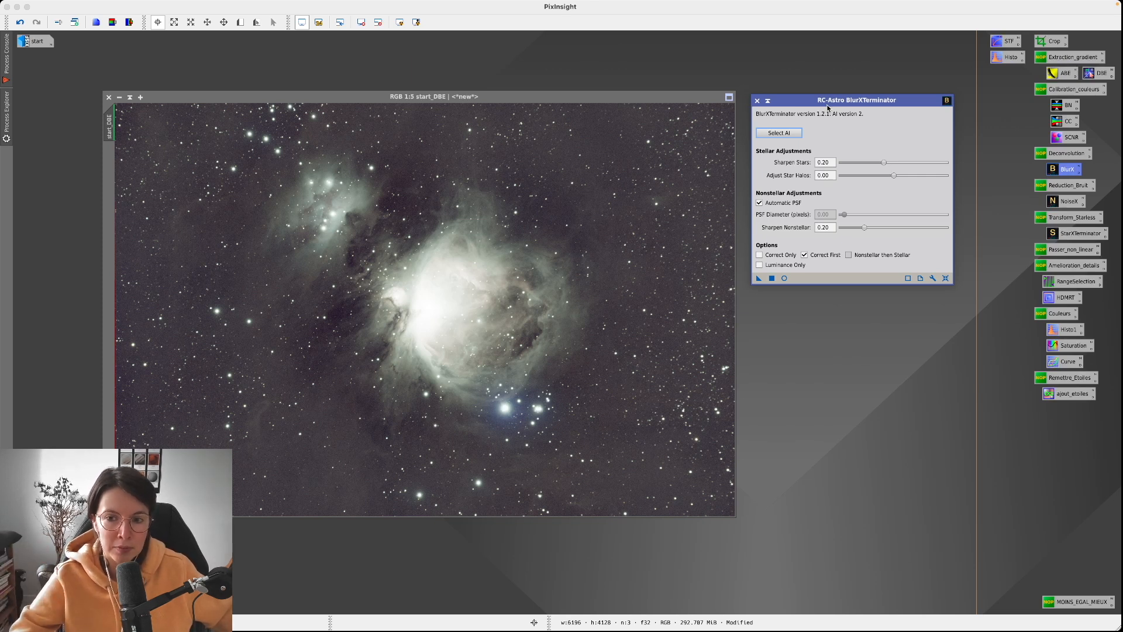
drag(797, 101, 798, 99)
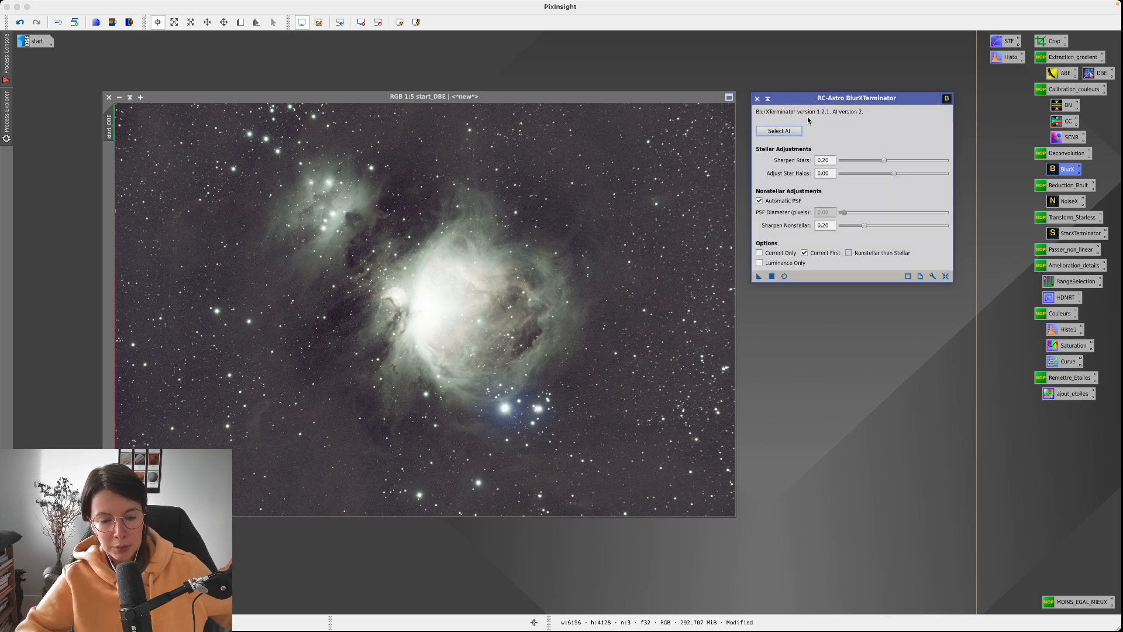
drag(980, 33, 1026, 196)
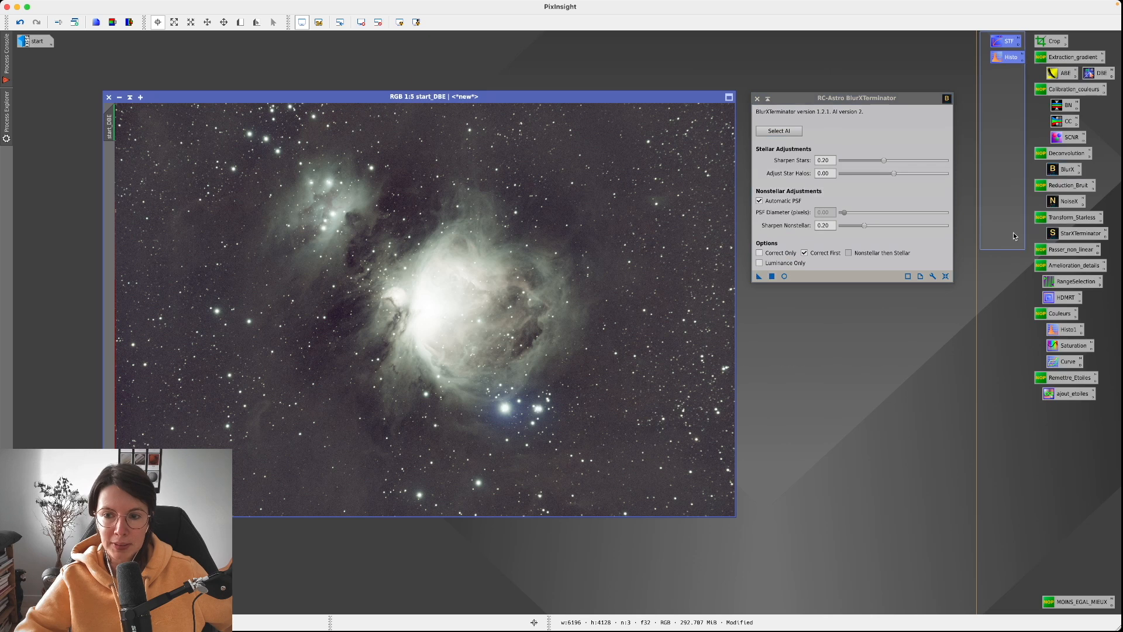
click(805, 100)
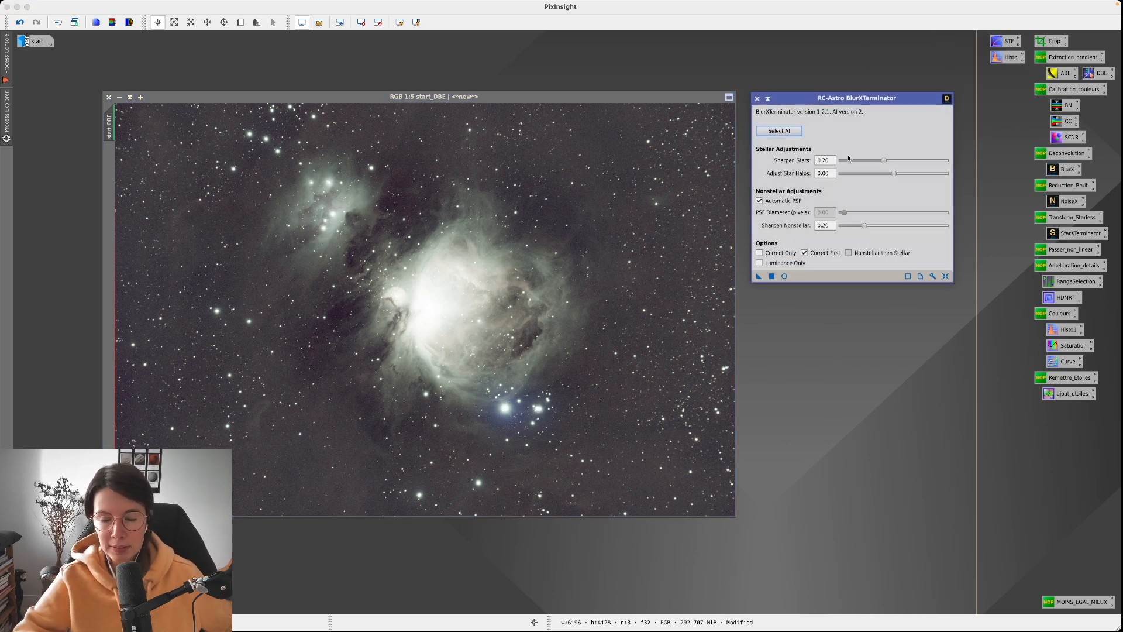
click(995, 43)
drag(973, 37, 1119, 444)
click(1003, 122)
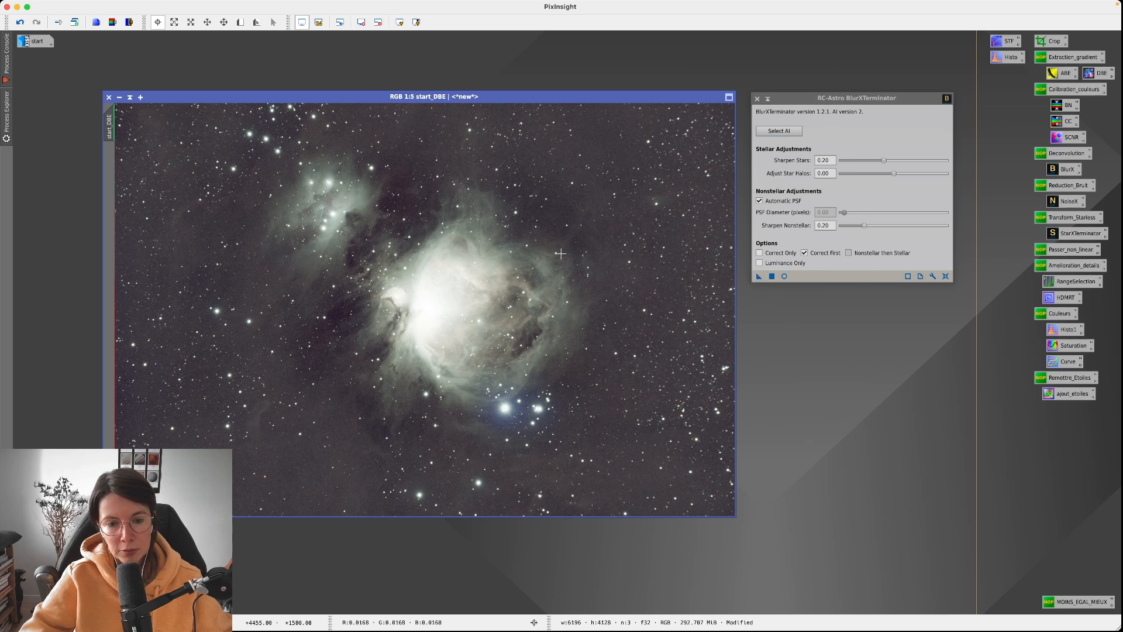
- Try Sharpen Stars at 0.45 in BlurXTerminator, and set it back to 0.20
click(793, 171)
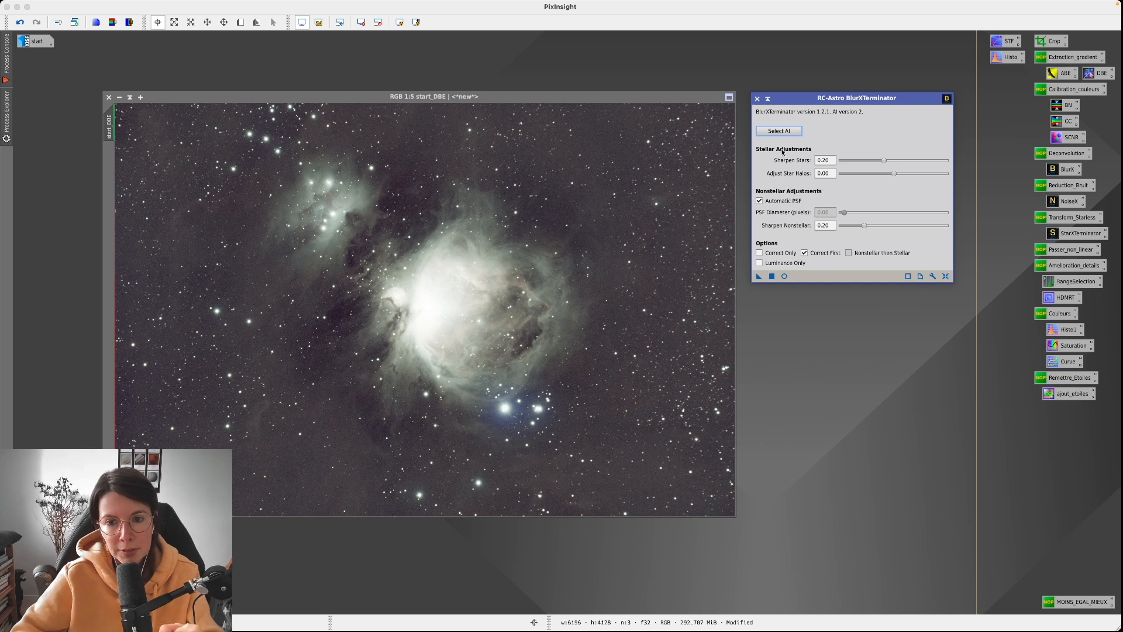
click(776, 162)
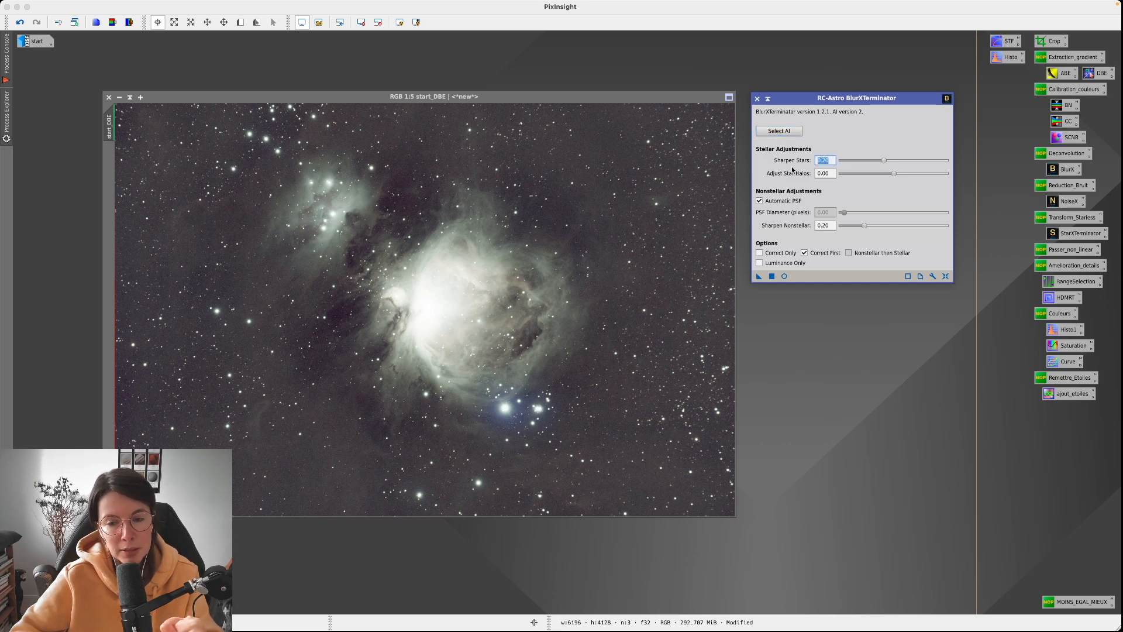
key(Tab)
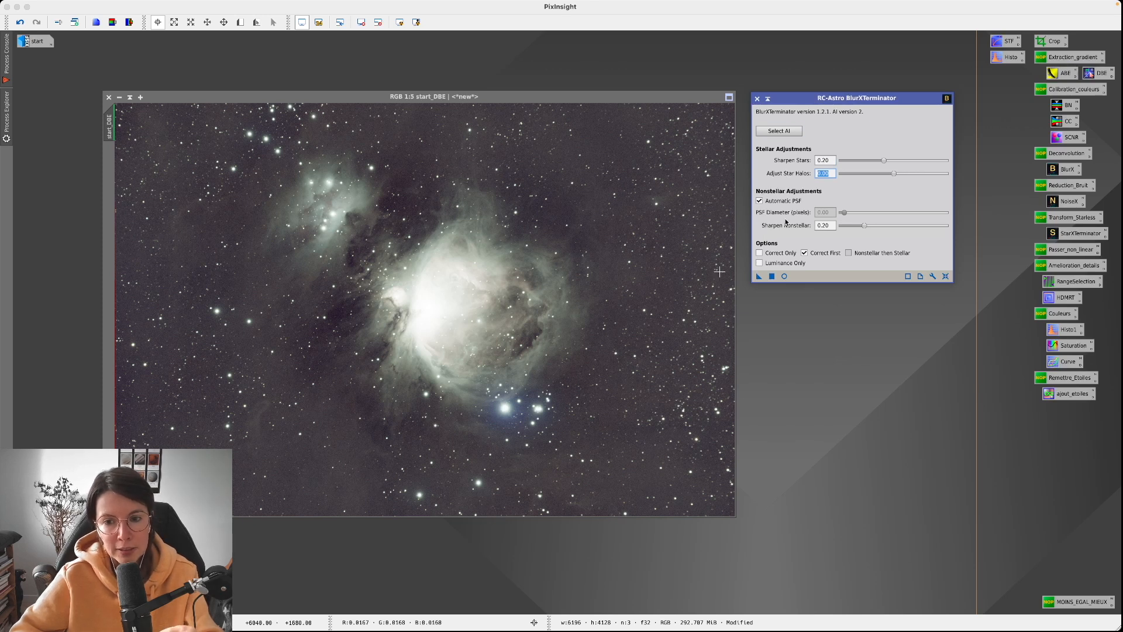
key(shift+Tab)
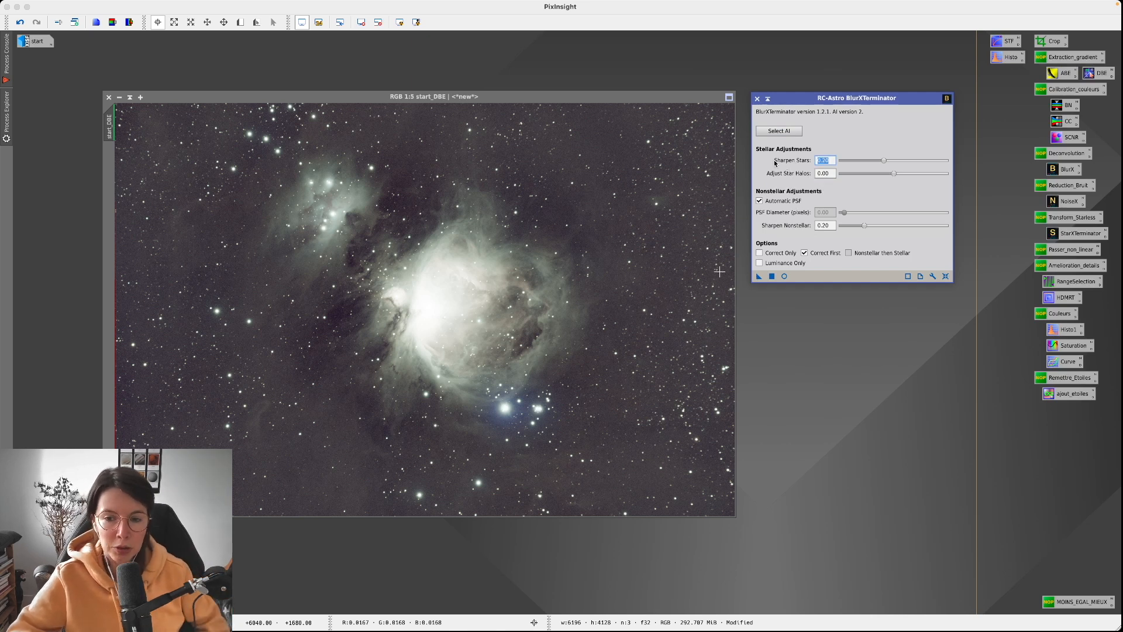
drag(884, 162, 935, 162)
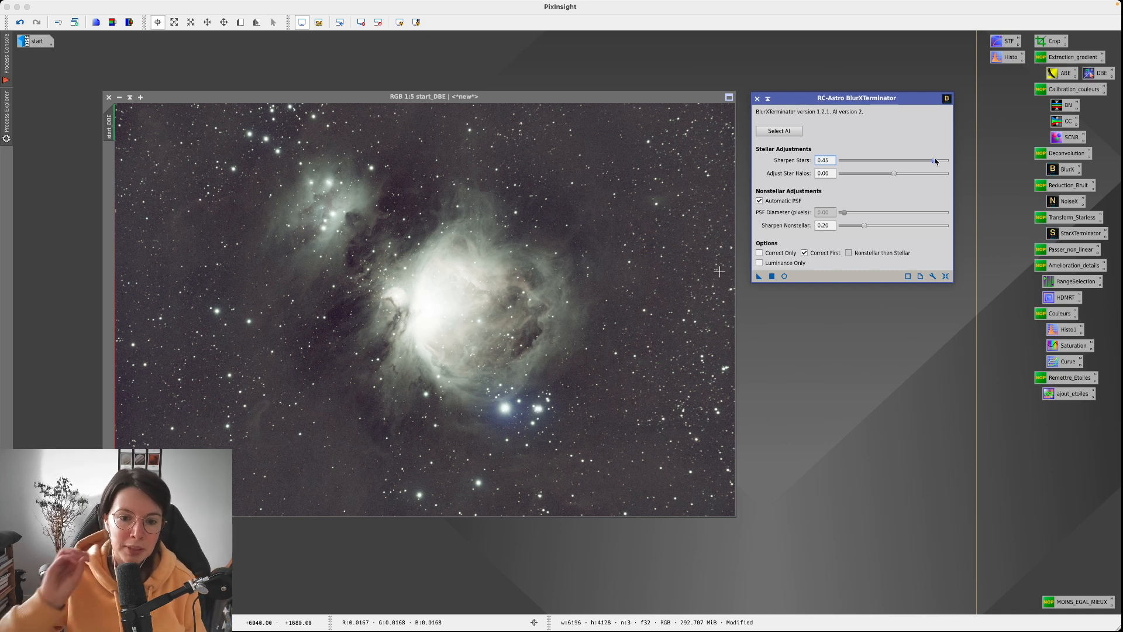
drag(935, 161, 885, 171)
click(780, 227)
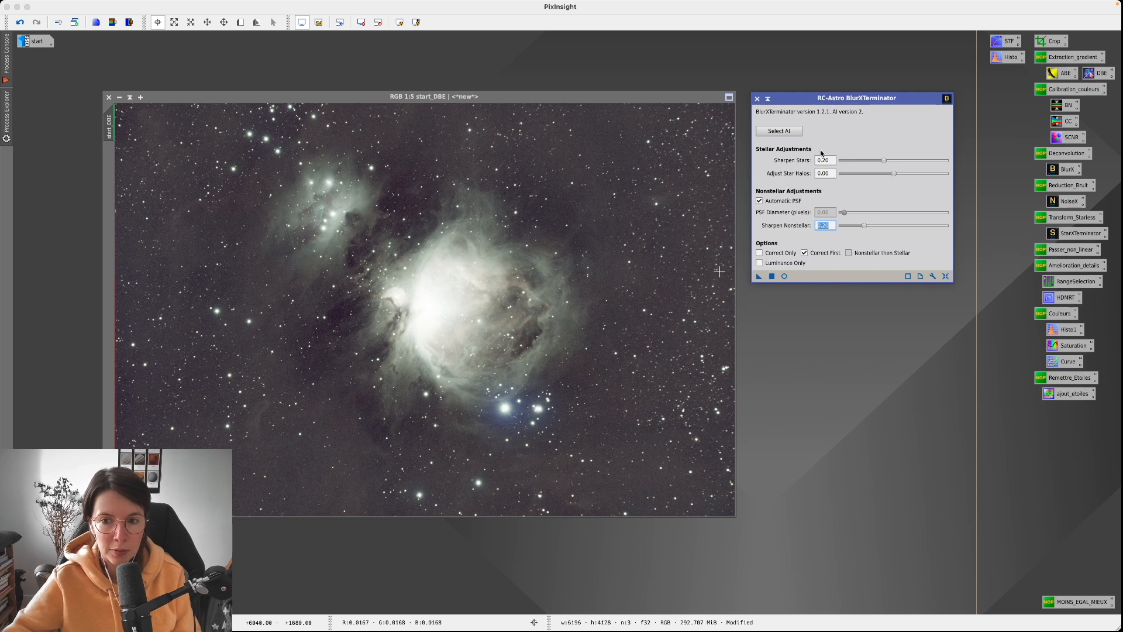
- Apply BlurXTerminator to start_DBE with Sharpen Stars and Sharpen Nonstellar at 0.20 and Correct First enabled, and close its window
click(758, 276)
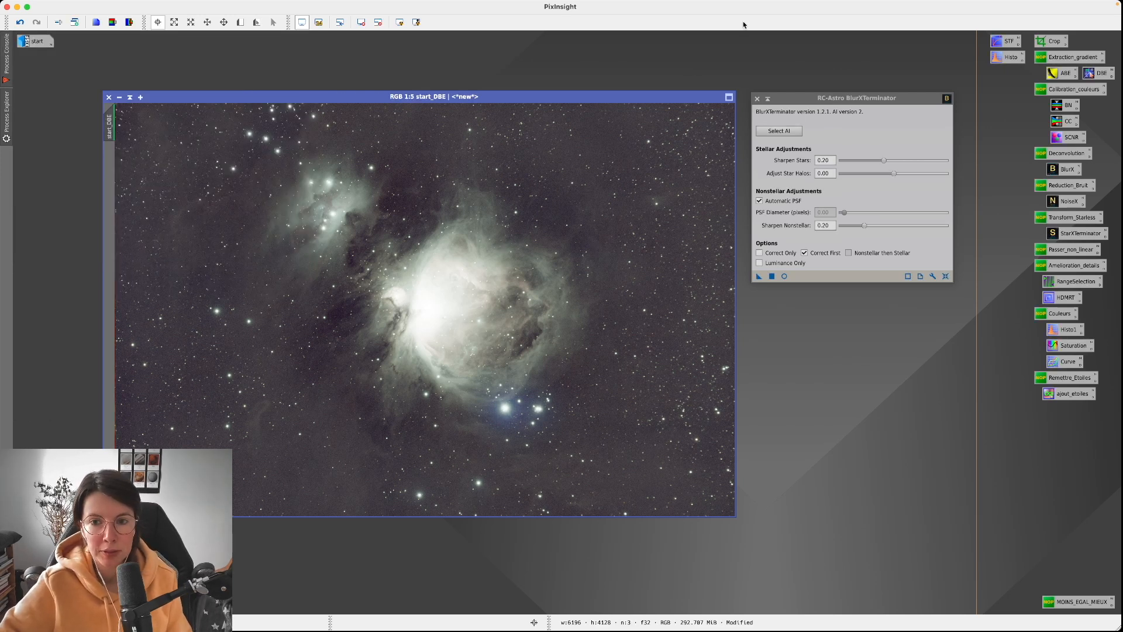
click(756, 97)
- Maximize the start_DBE image and zoom in to 1:2 to examine the sharpened stars and nebula detail
double_click(534, 96)
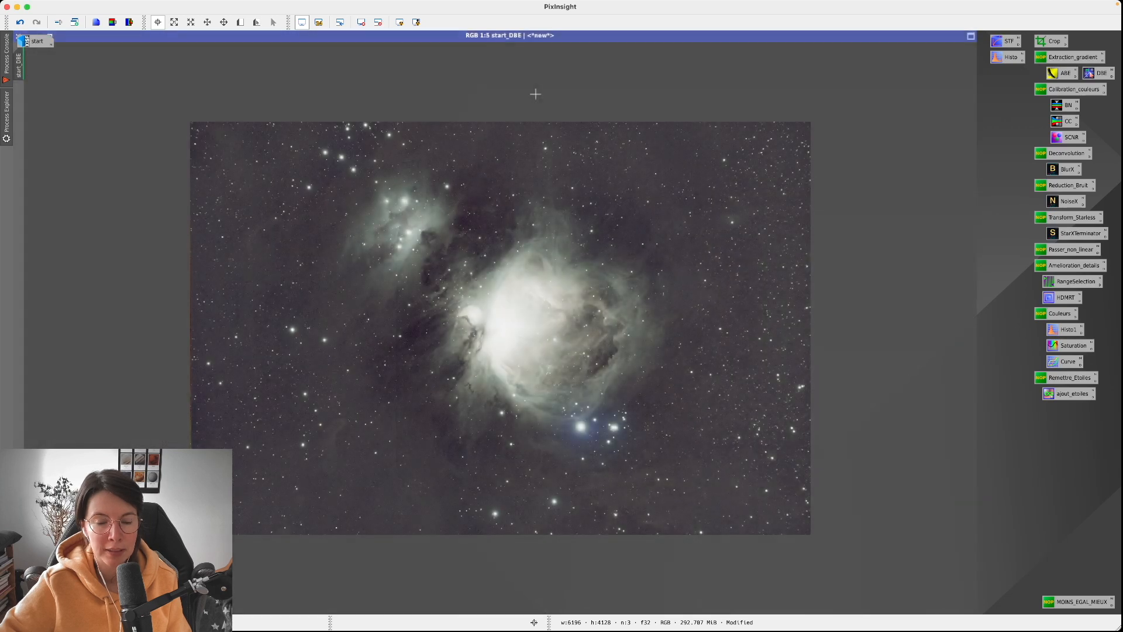
scroll(409, 160, down, 1)
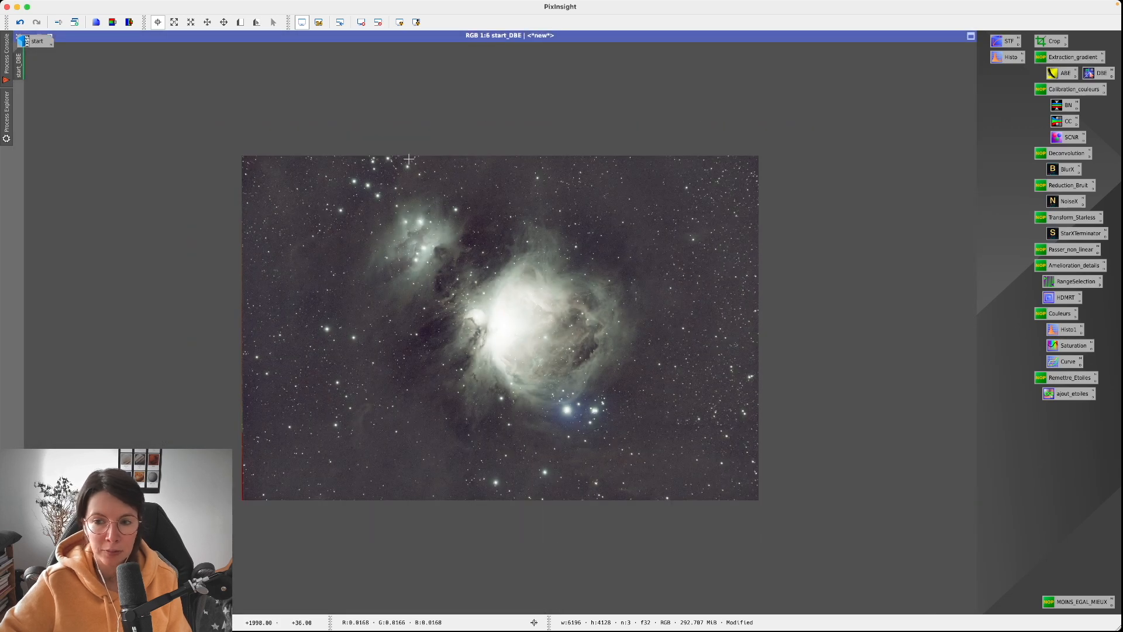
scroll(409, 159, up, 1)
scroll(408, 159, up, 4)
scroll(409, 159, down, 1)
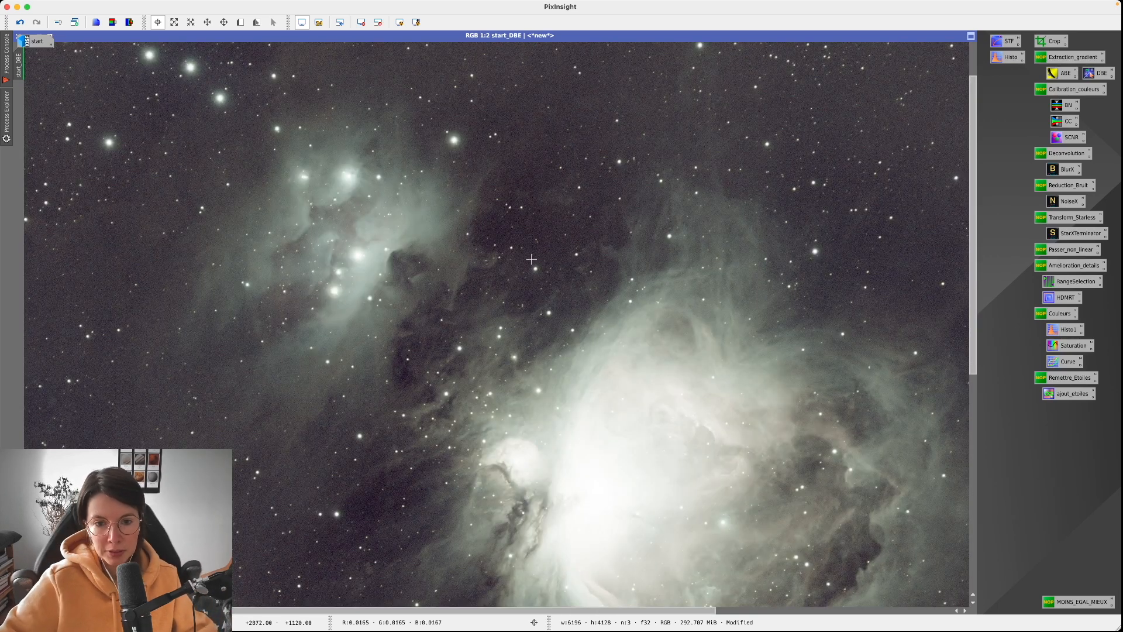
scroll(532, 258, down, 2)
scroll(534, 258, up, 2)
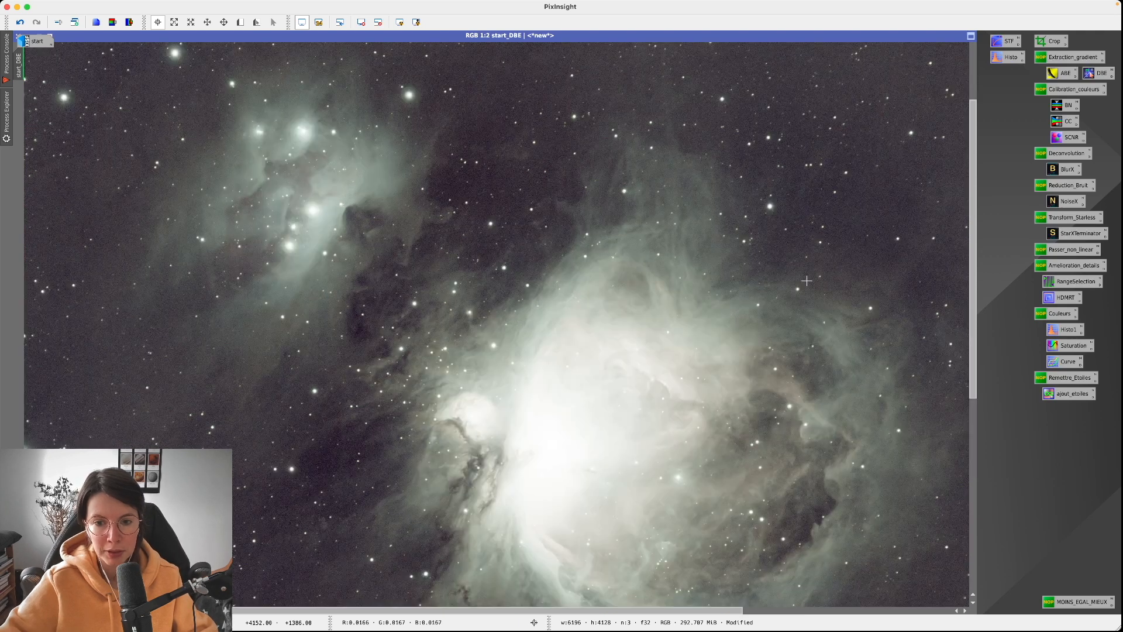
- Pan around the start_DBE image at 1:2 to examine the nebula, the blue stars below it and the surrounding star field
drag(974, 262, 959, 436)
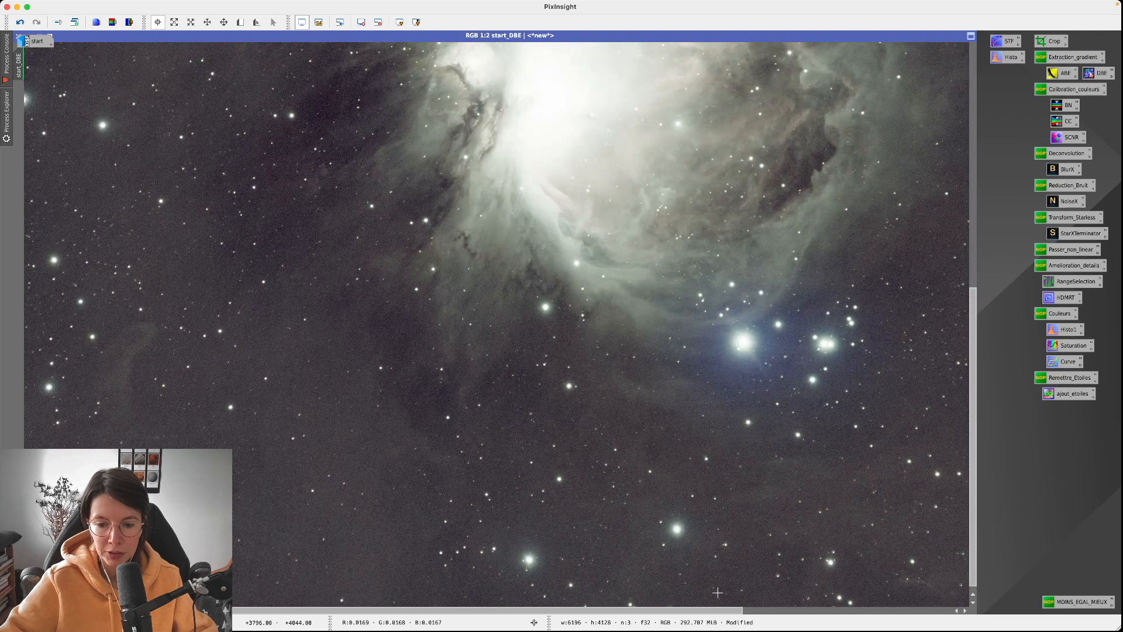
drag(721, 612, 814, 615)
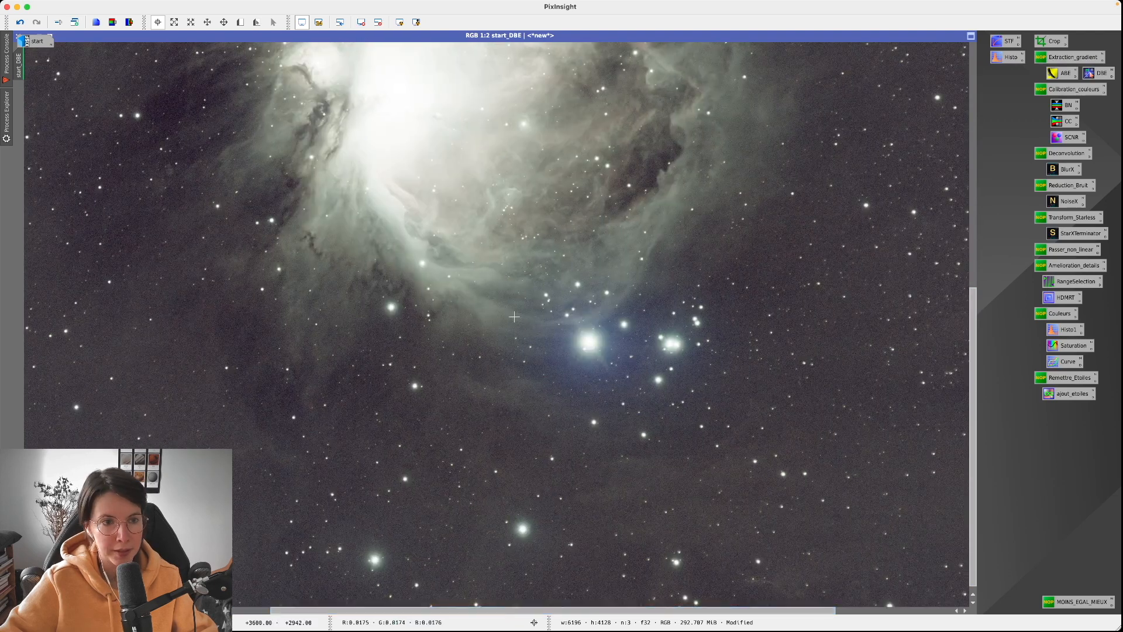
click(223, 22)
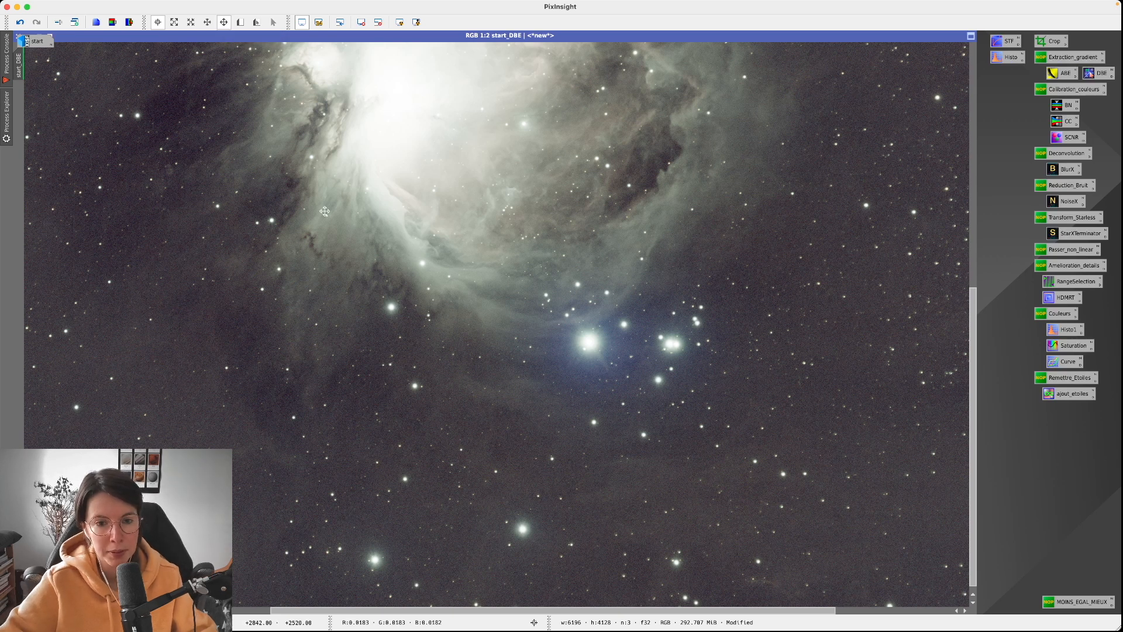
drag(431, 168, 560, 306)
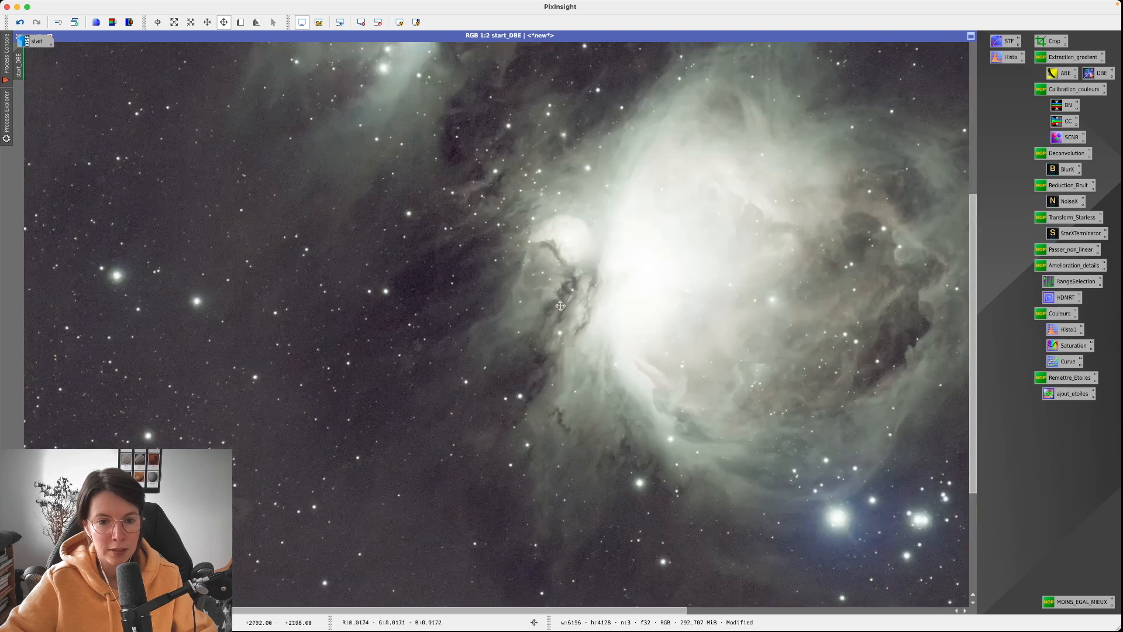
drag(406, 187, 591, 401)
drag(290, 216, 355, 419)
drag(787, 270, 409, 269)
drag(772, 261, 579, 246)
drag(777, 369, 811, 199)
drag(727, 362, 825, 269)
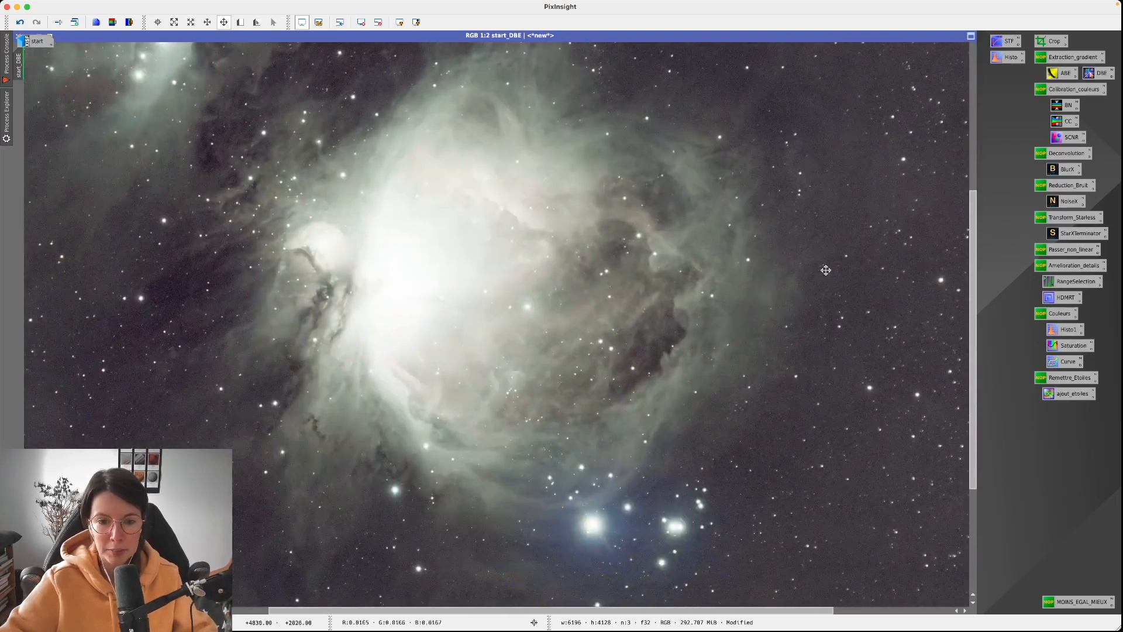
drag(609, 344, 697, 348)
drag(483, 314, 531, 296)
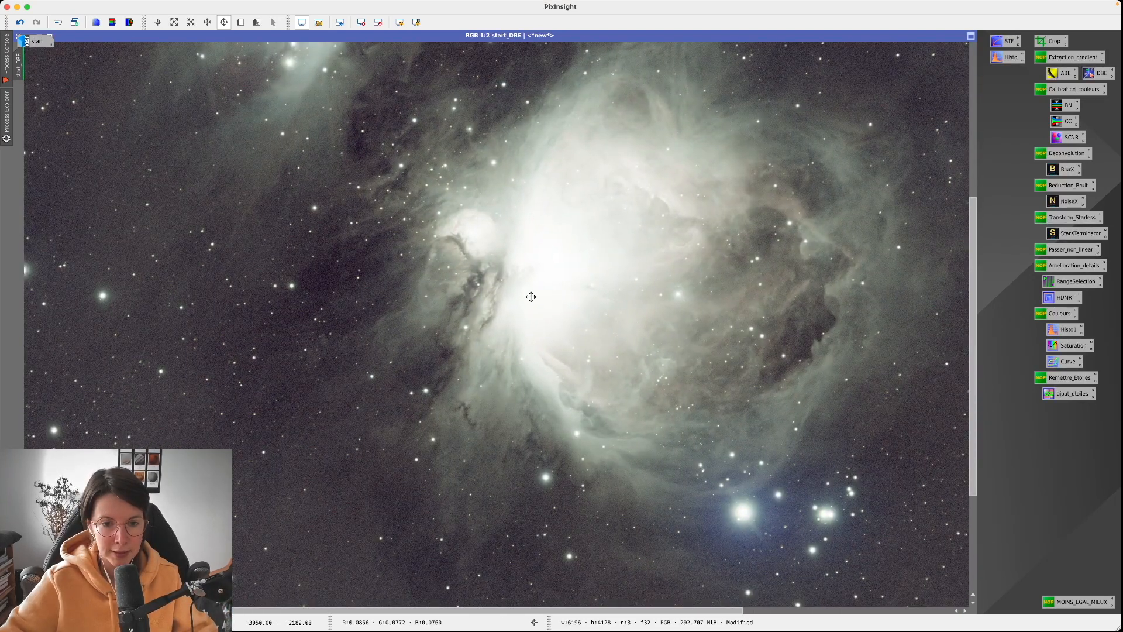
- Compare the bright core and adjacent dark dust lanes at 1:1 before and after BlurXTerminator, leaving the sharpening applied
scroll(530, 297, up, 1)
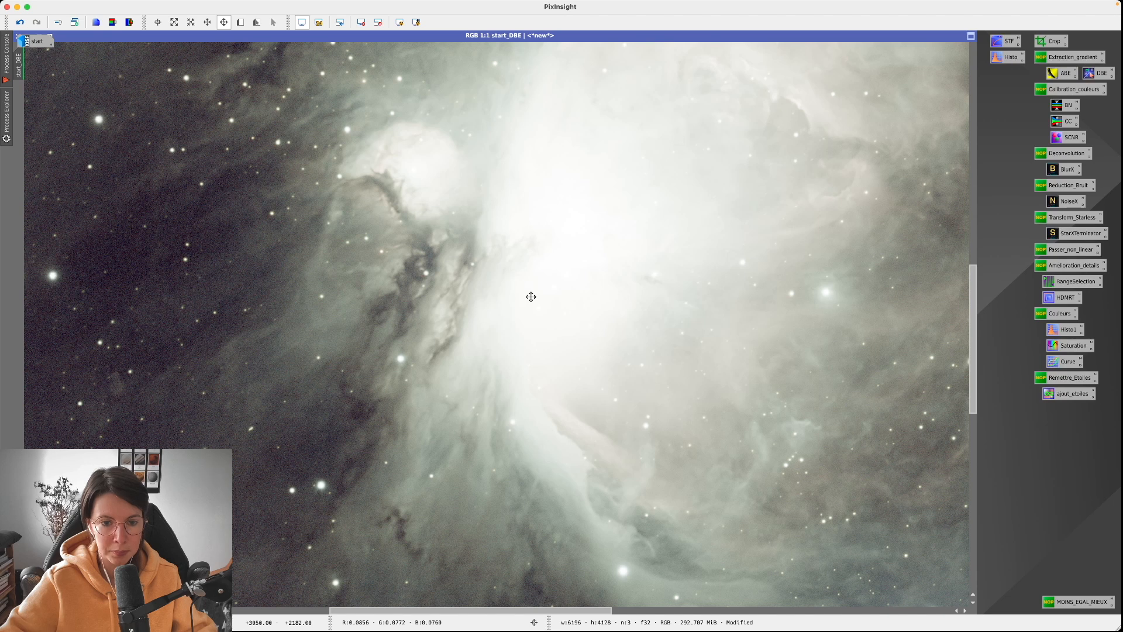
click(21, 27)
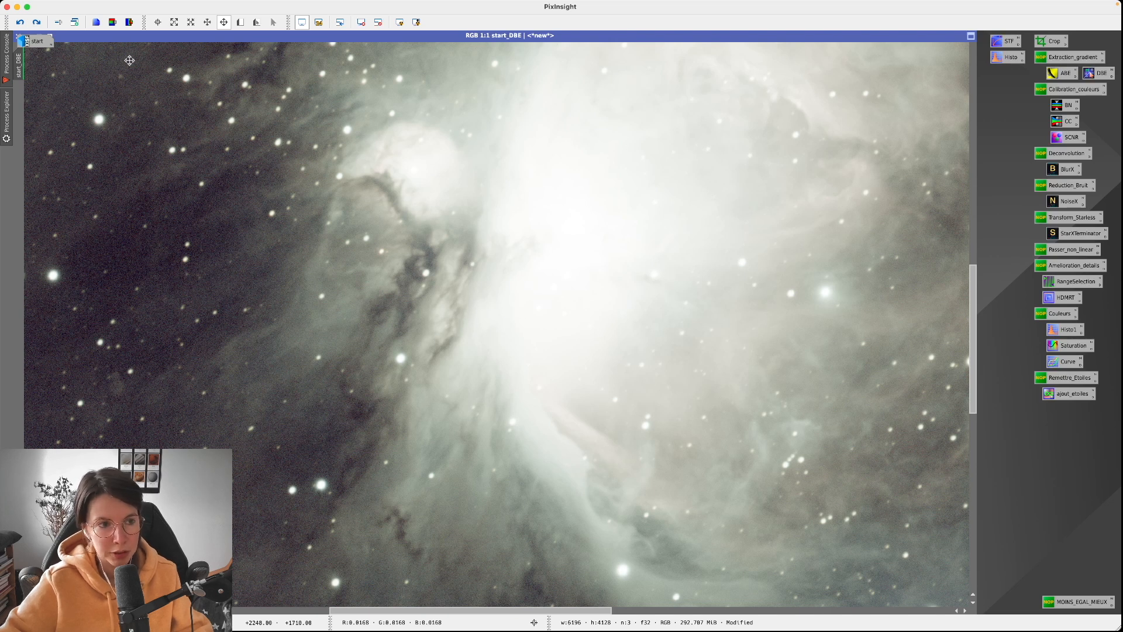
click(39, 24)
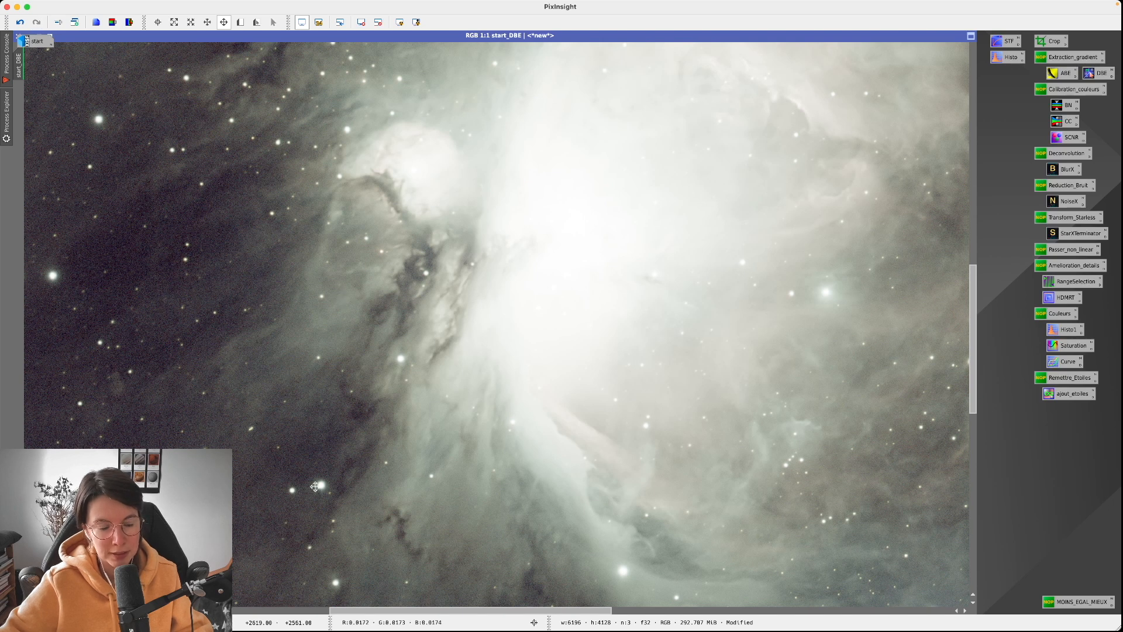
click(19, 23)
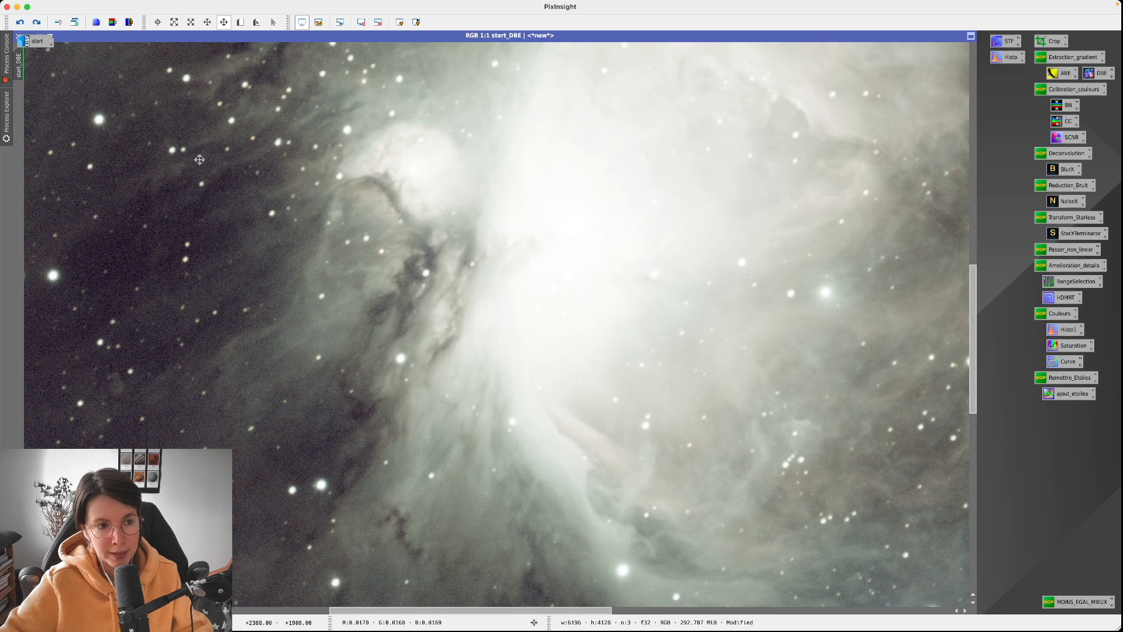
click(38, 23)
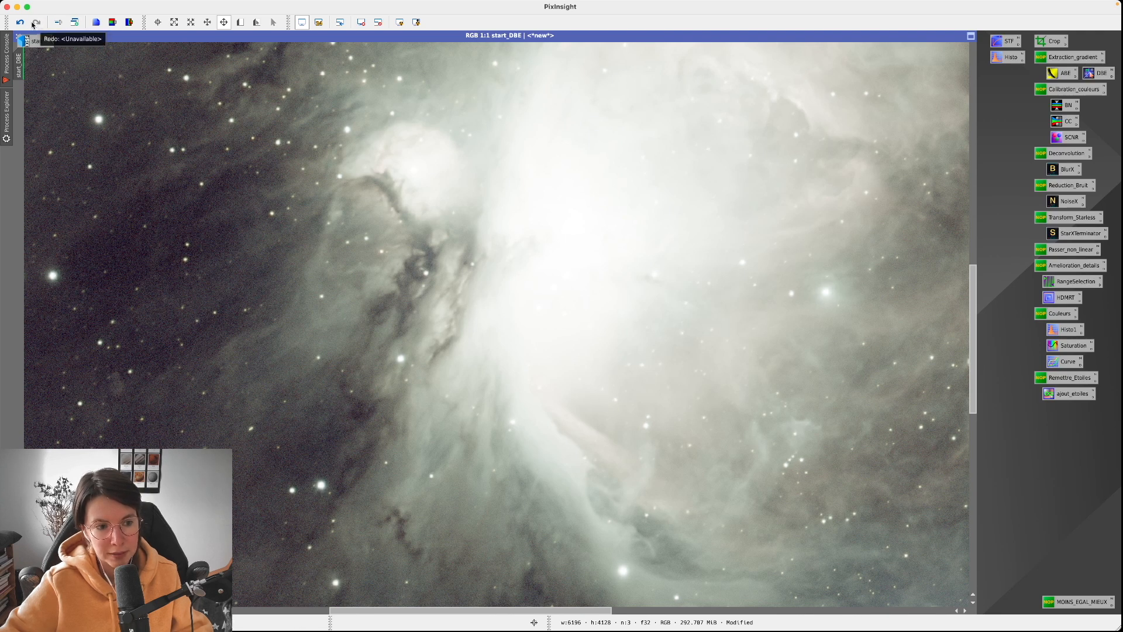
click(20, 22)
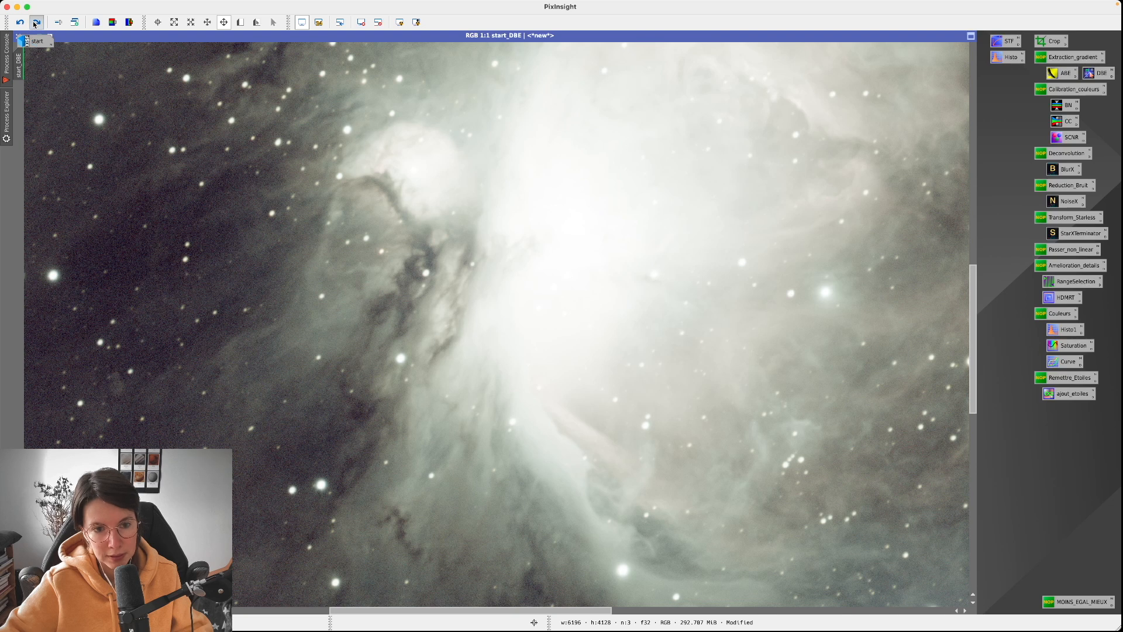
click(35, 24)
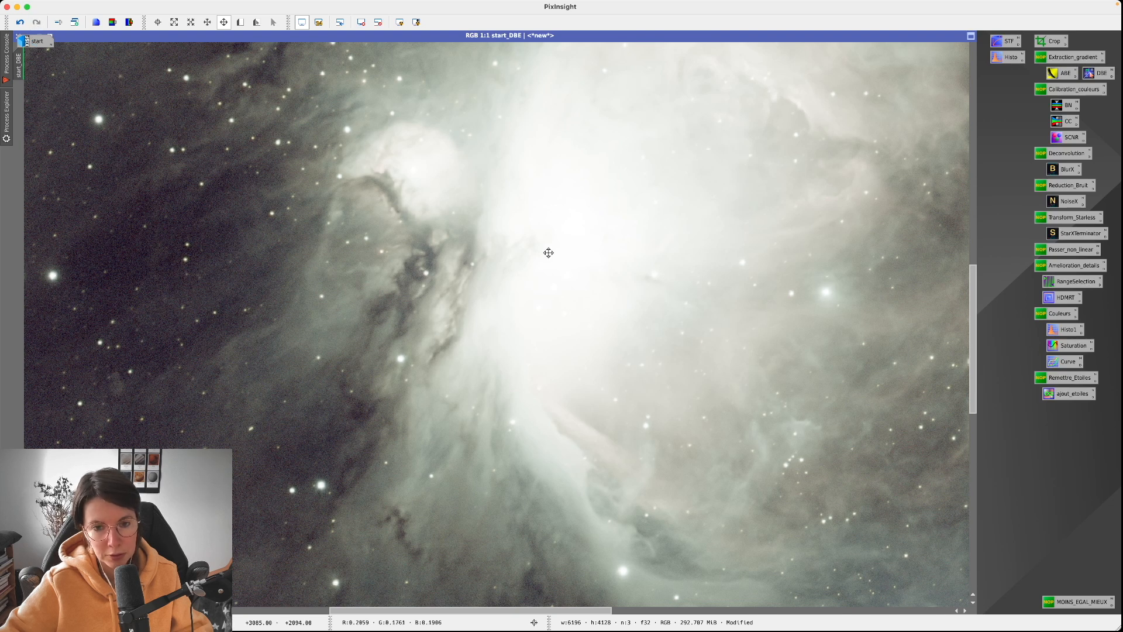
- Compare the dark cloud on the nebula's right side at 1:1 with and without BlurXTerminator, ending on the sharpened version
scroll(548, 253, down, 2)
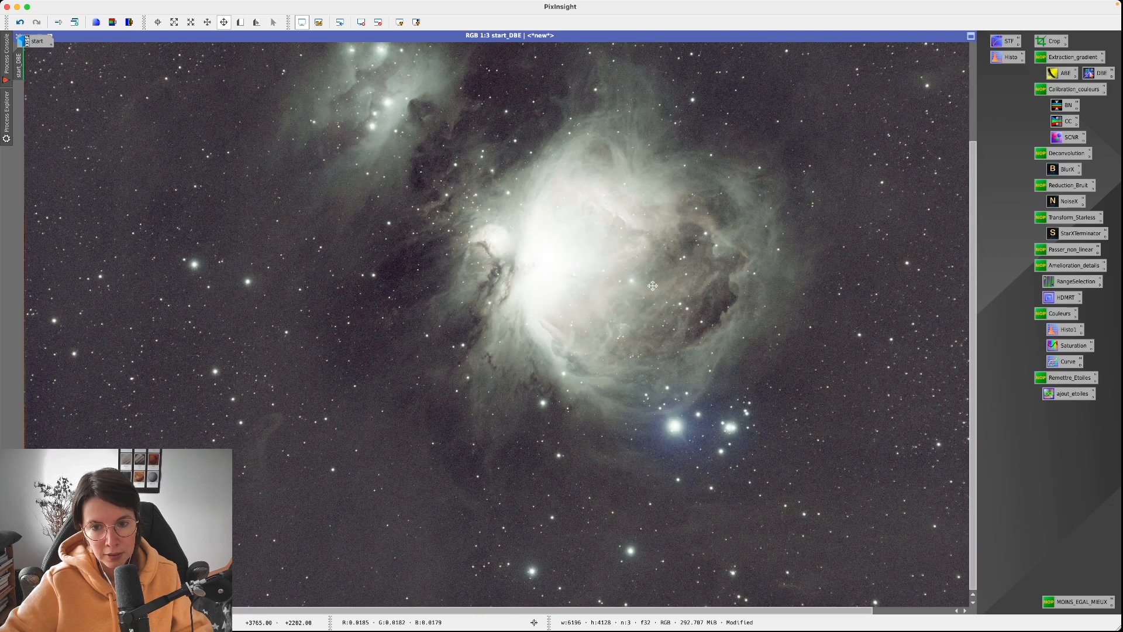
scroll(653, 286, up, 2)
drag(816, 304, 548, 334)
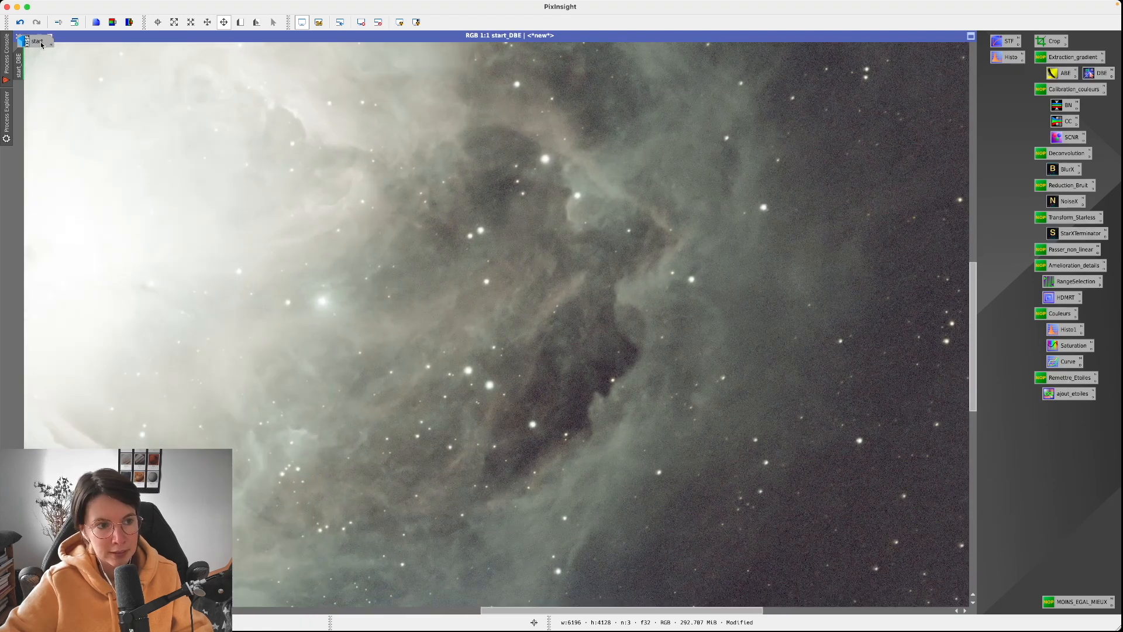
click(20, 22)
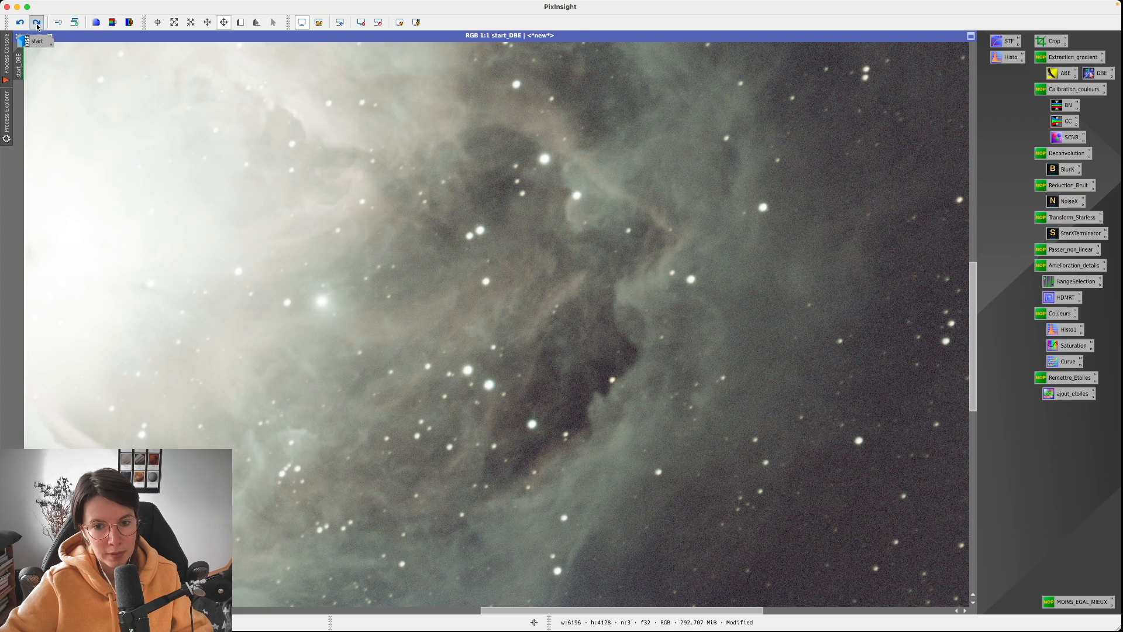
click(37, 25)
click(35, 24)
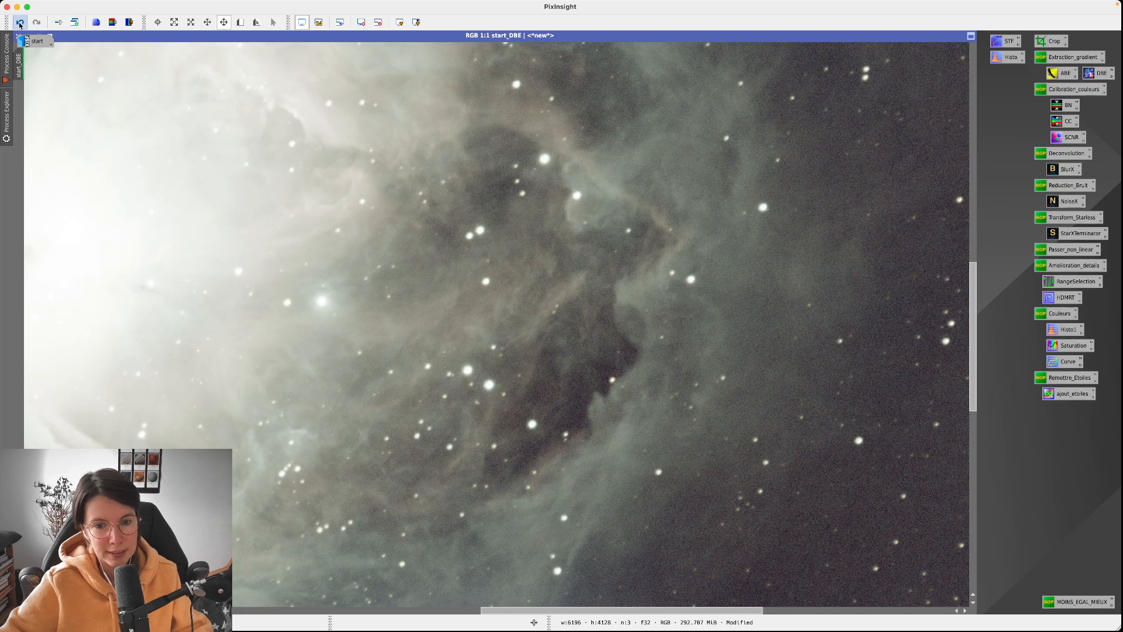
click(34, 24)
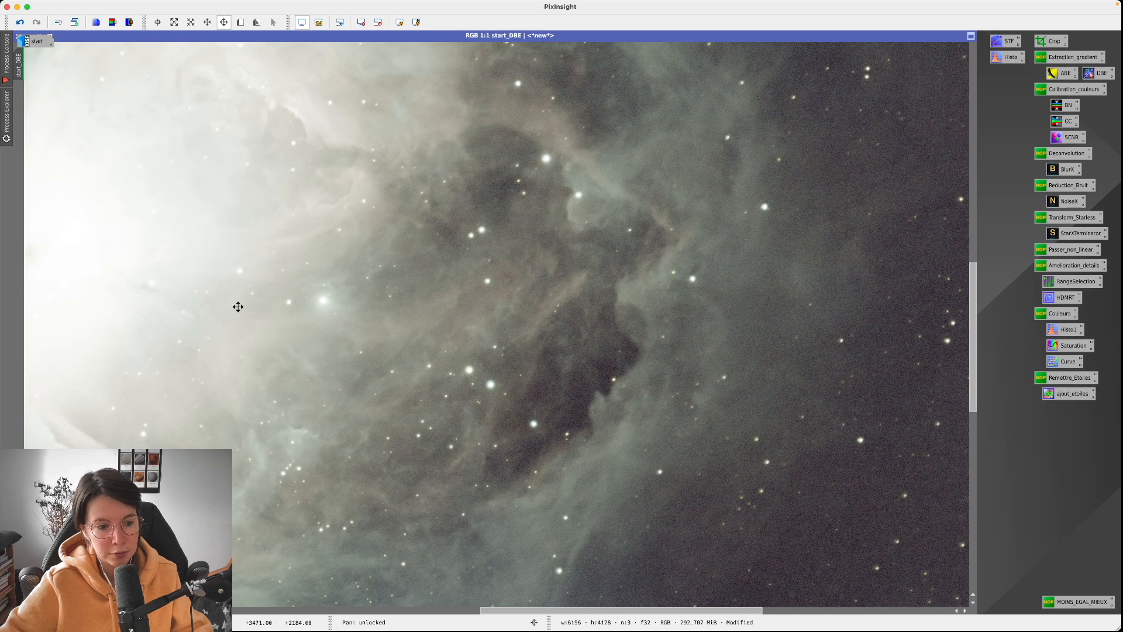
- Compare the nebula's lower rim at up to 3:1 with and without the sharpening, ending on the sharpened version at 2:1
drag(238, 306, 421, 138)
drag(419, 359, 471, 332)
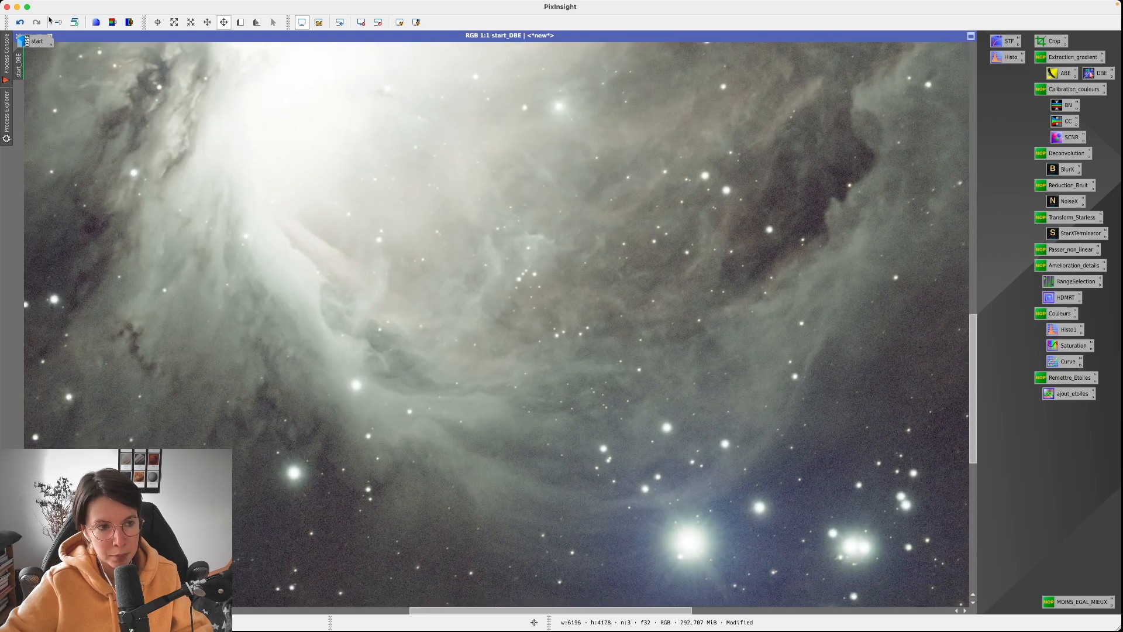
click(20, 22)
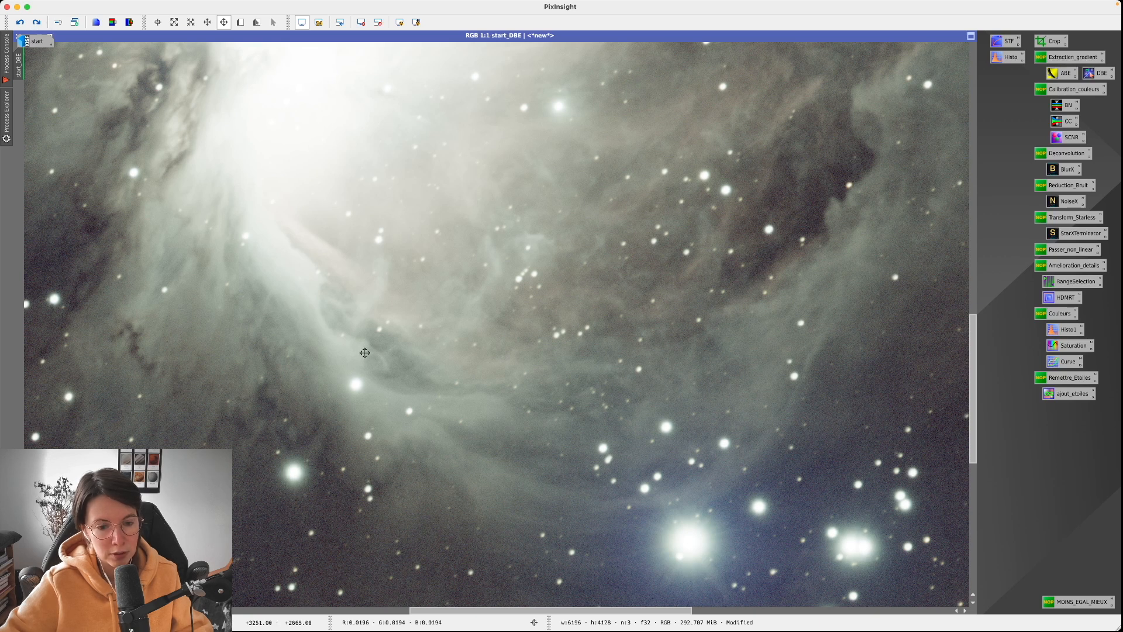
scroll(365, 353, up, 2)
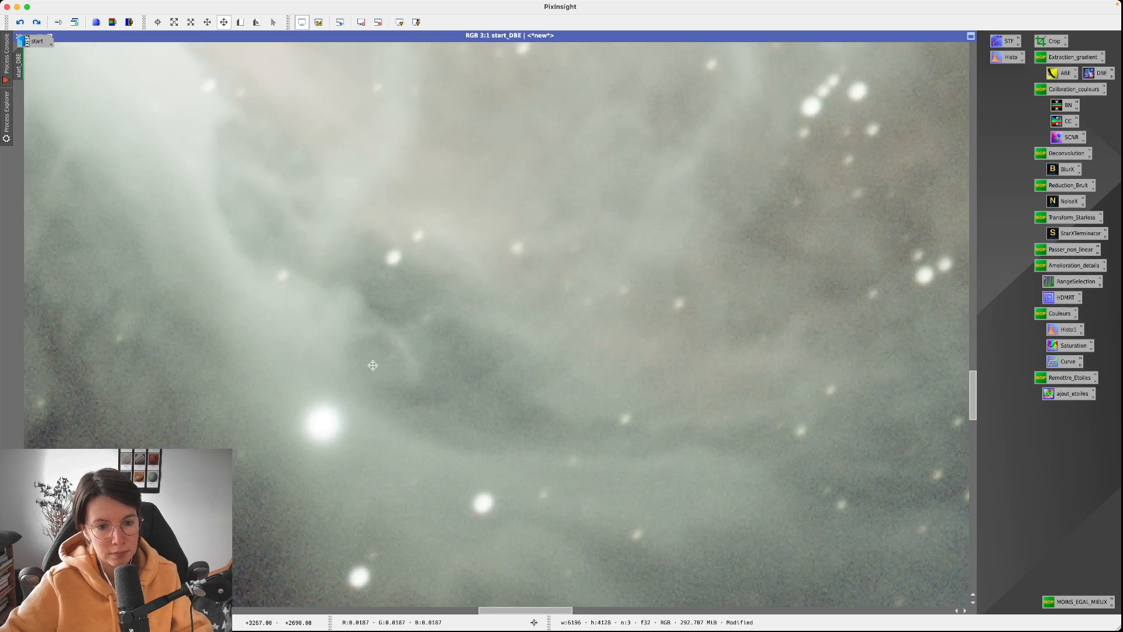
scroll(372, 365, down, 1)
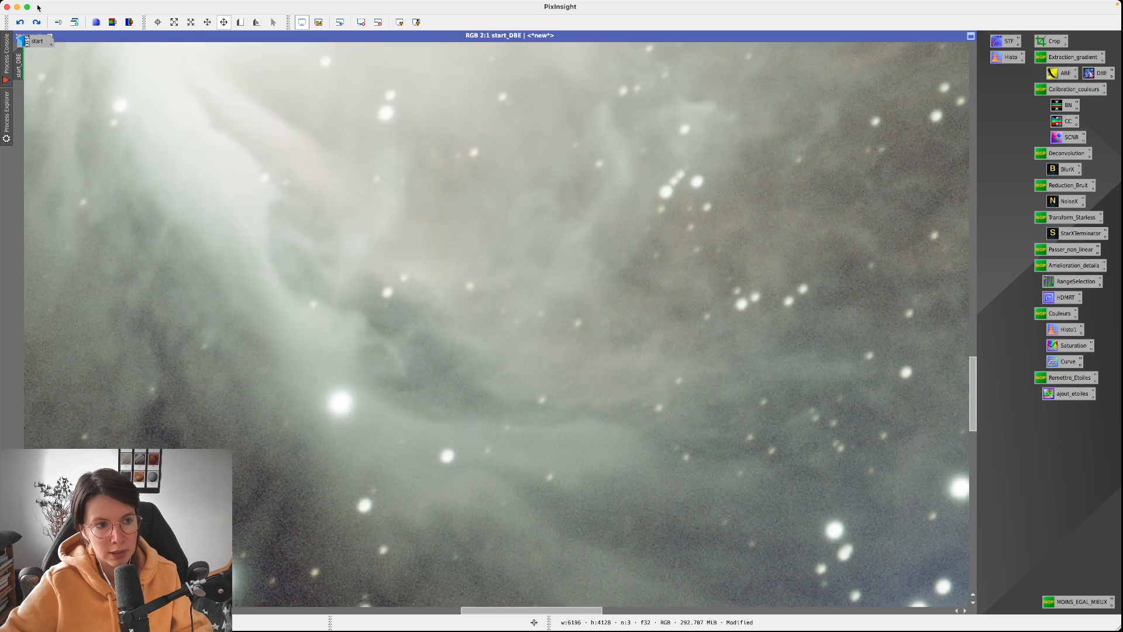
click(37, 22)
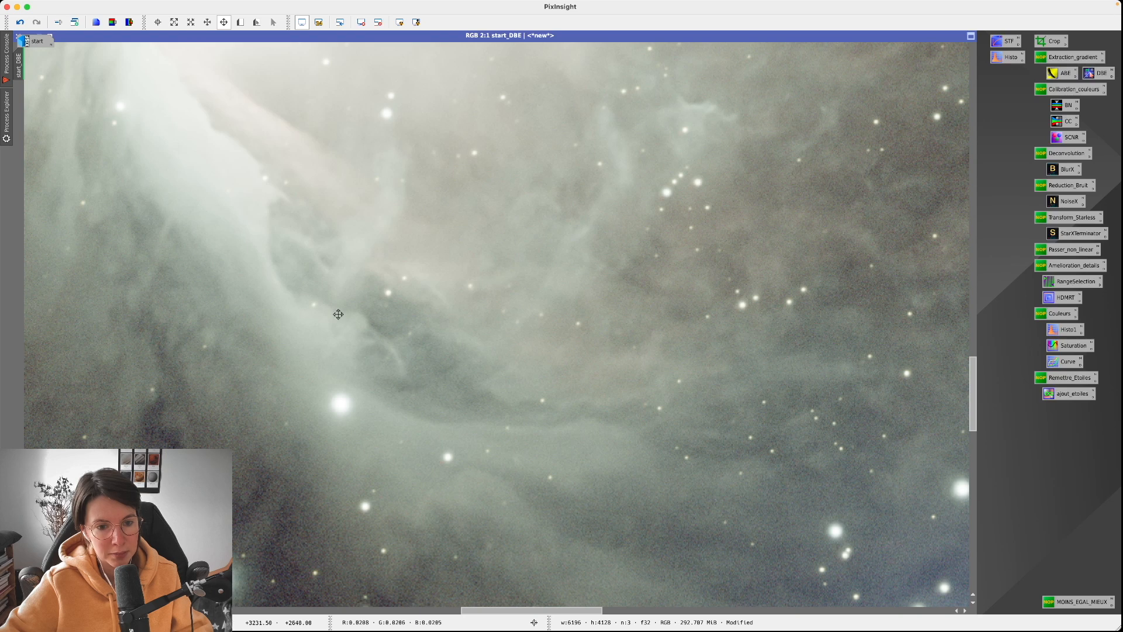
click(19, 23)
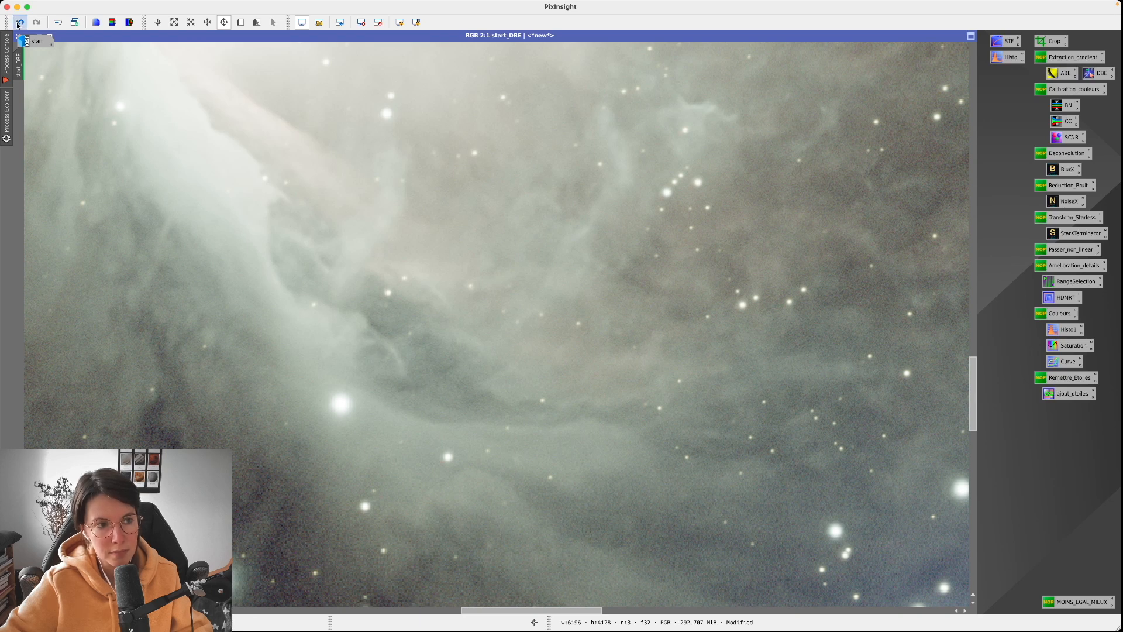
click(35, 24)
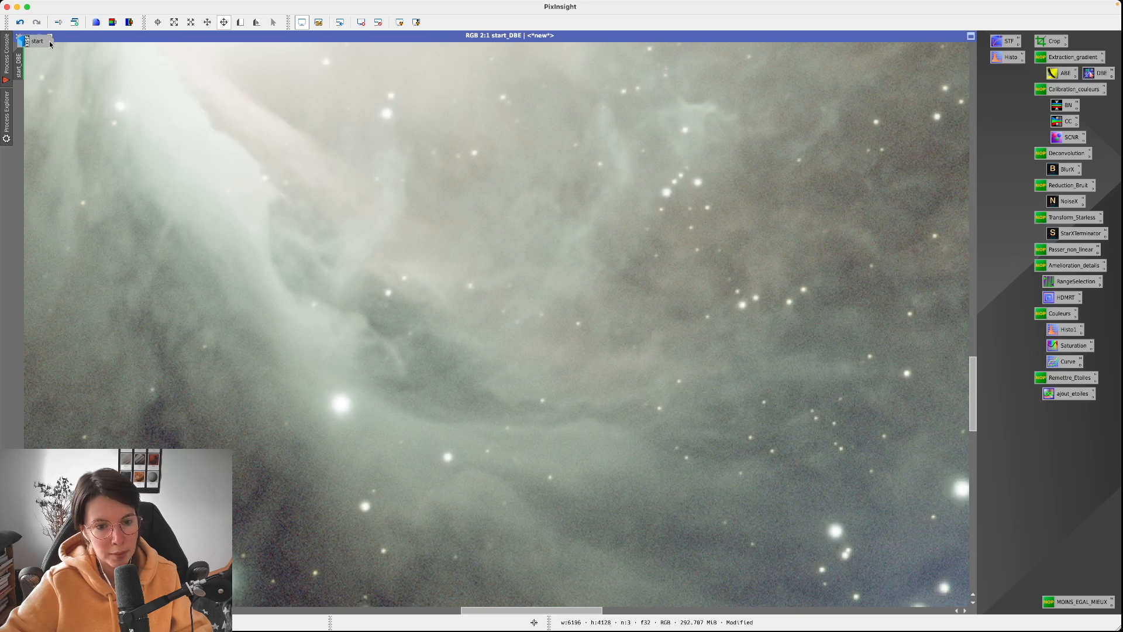
- Restore the start_DBE image window to its smaller size and reopen BlurXTerminator from the BlurX process icon
scroll(490, 310, down, 1)
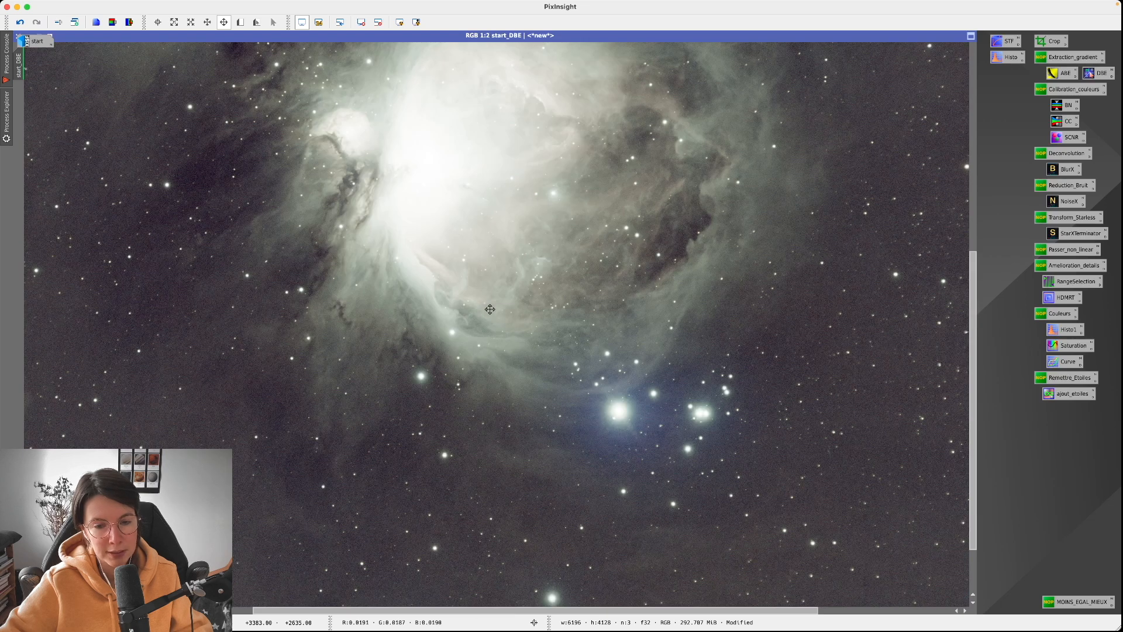
scroll(490, 309, down, 2)
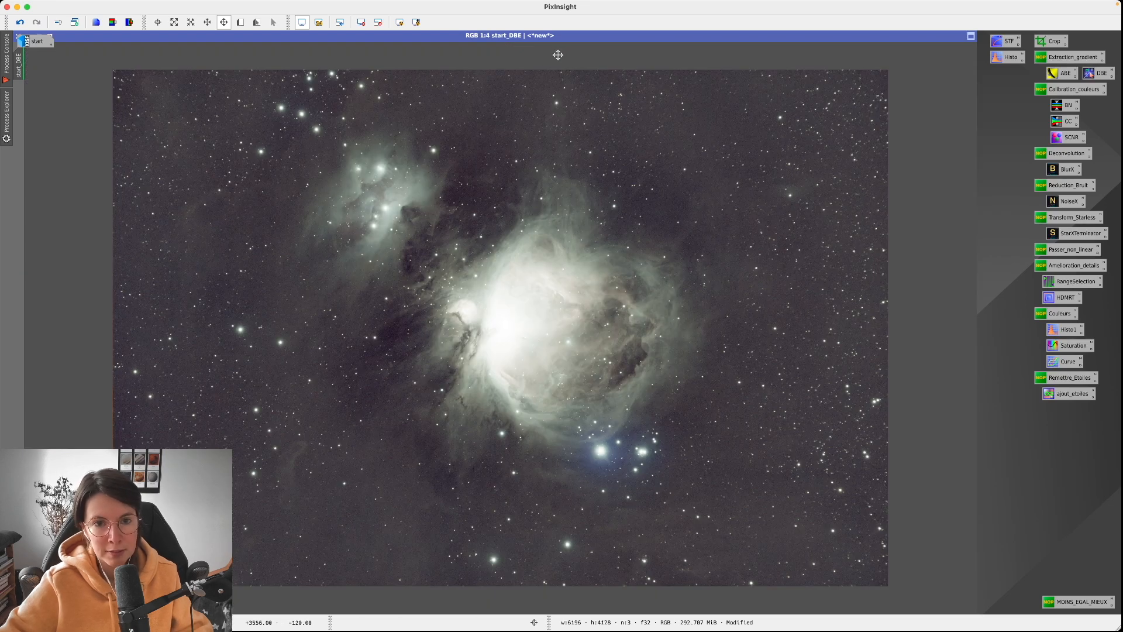
double_click(559, 38)
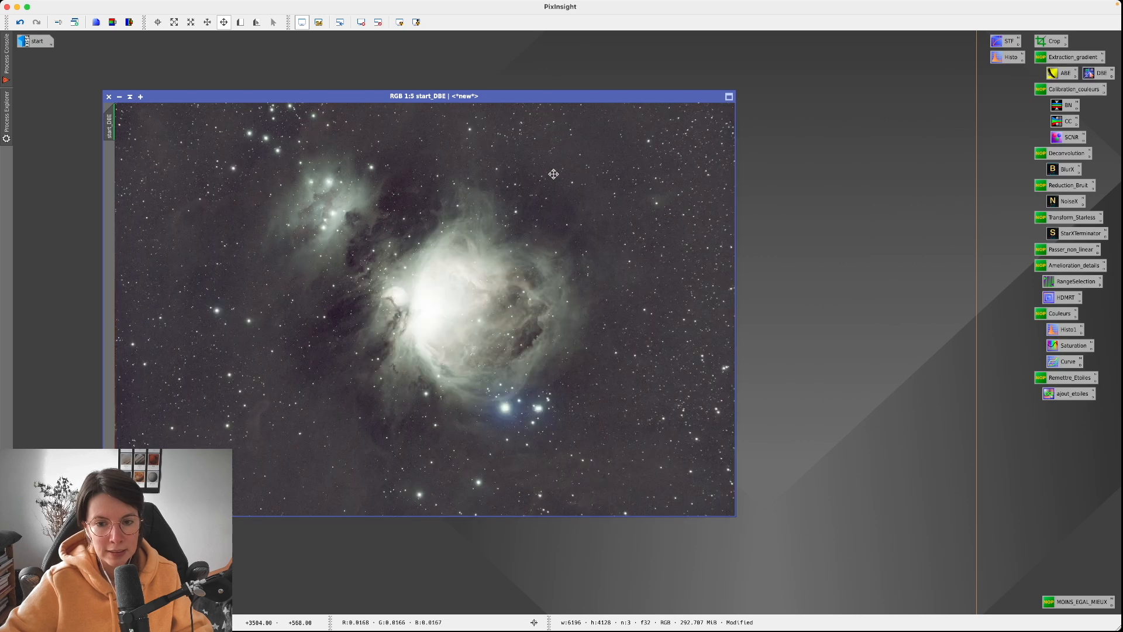
click(1067, 172)
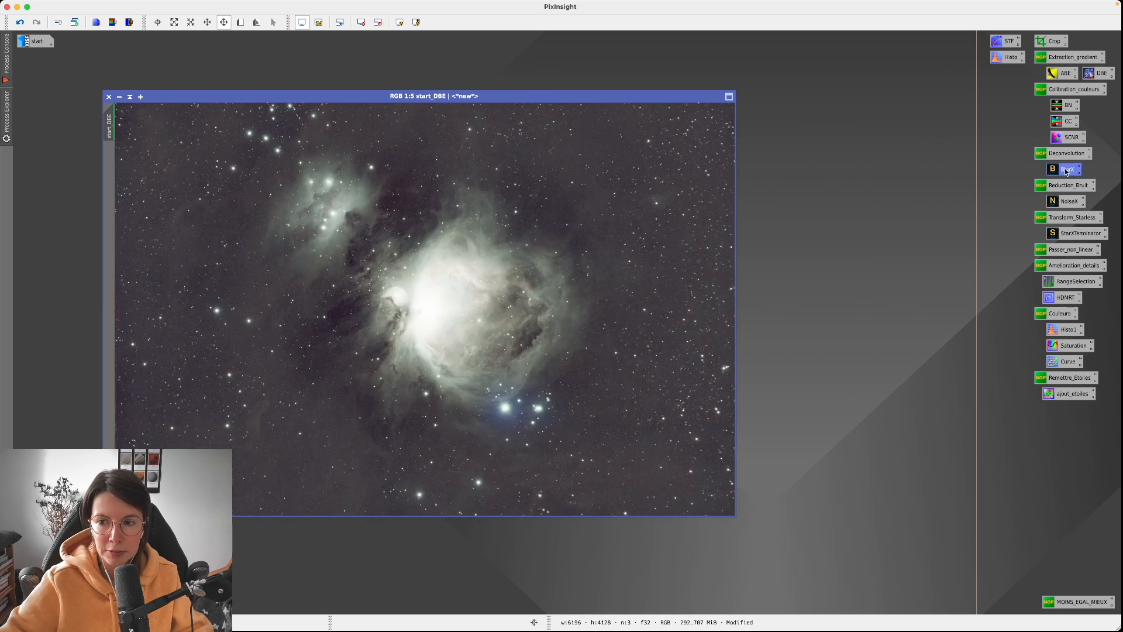
double_click(1067, 171)
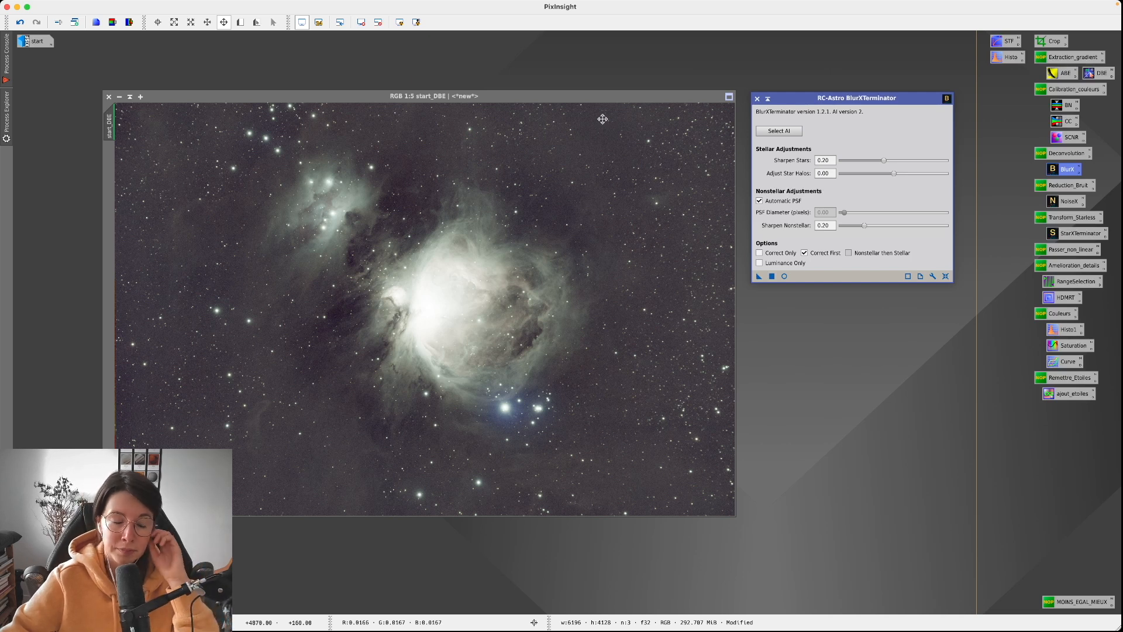
- Create a preview of about 975 × 965 px over the left edge of the nebula core, view it, and return to the full start_DBE image
click(242, 24)
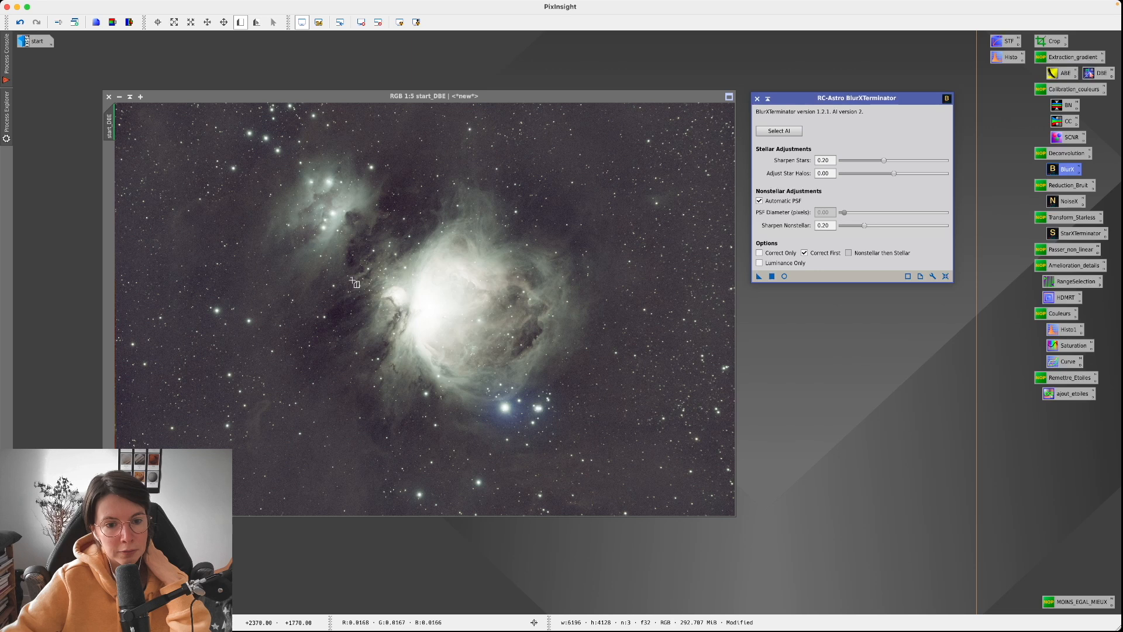
drag(334, 264, 432, 358)
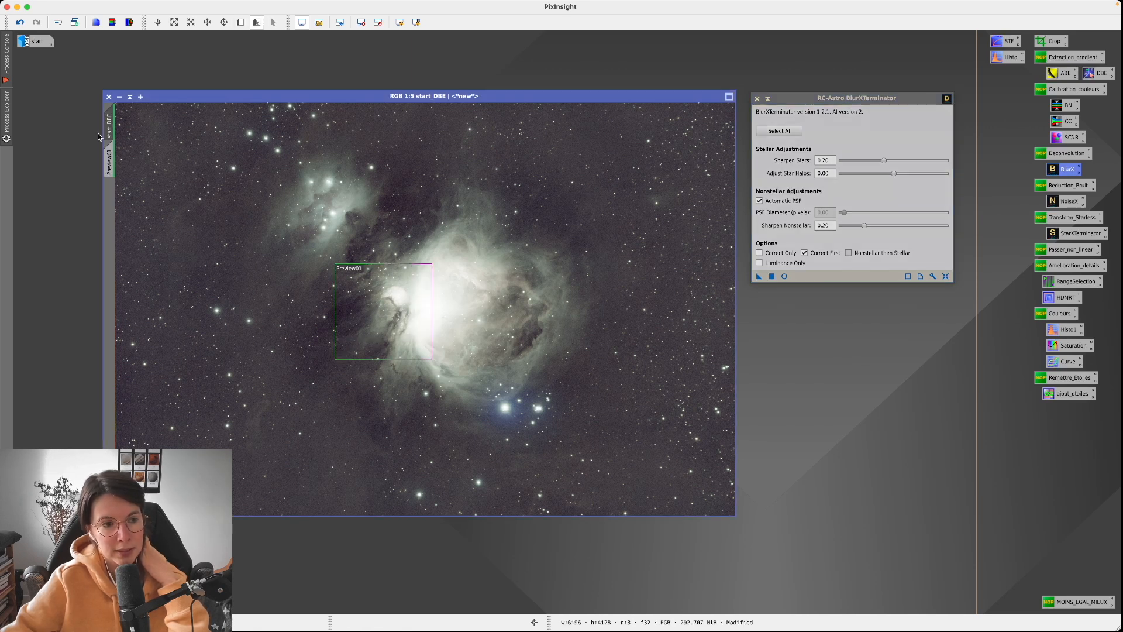
click(110, 164)
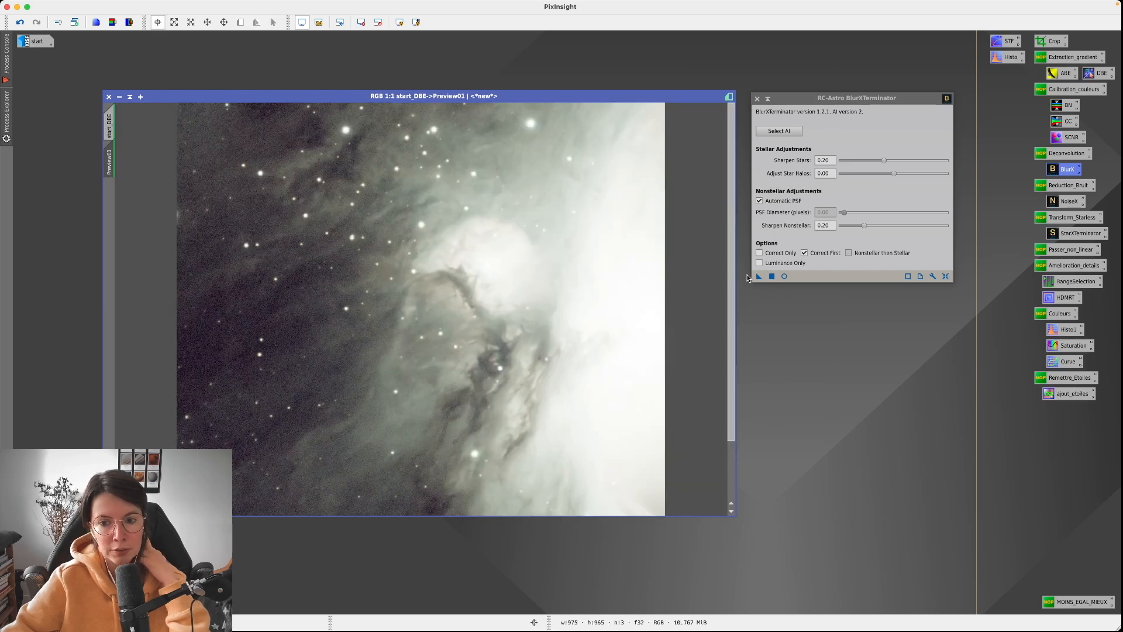
mouse_move(759, 280)
mouse_down()
mouse_move(685, 258)
mouse_move(563, 259)
mouse_move(706, 241)
mouse_move(767, 280)
mouse_up()
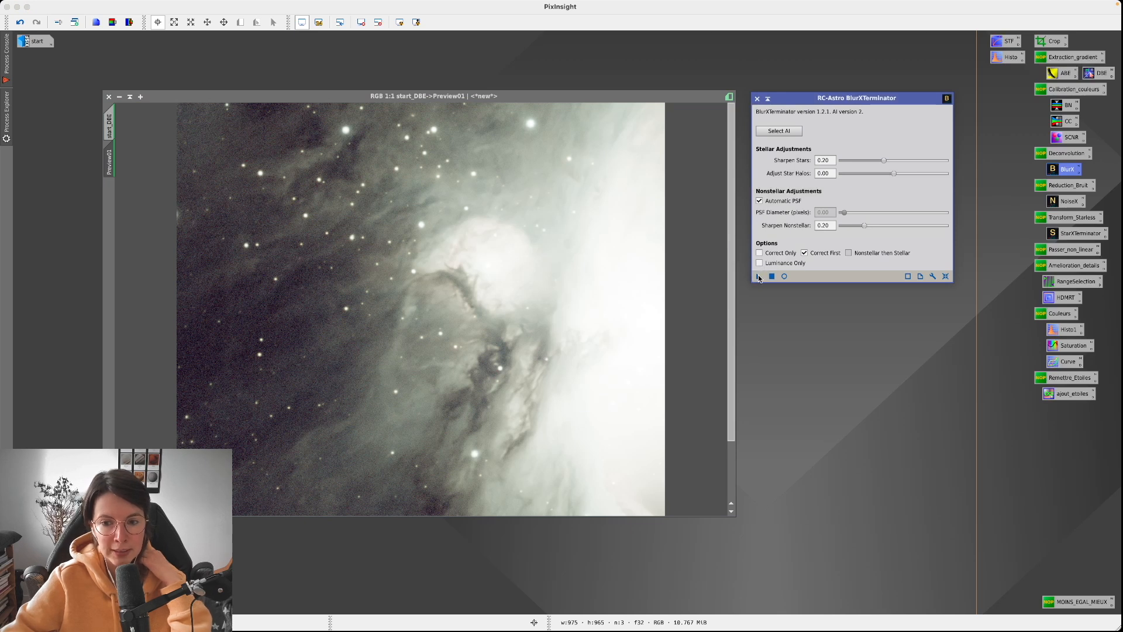
click(108, 124)
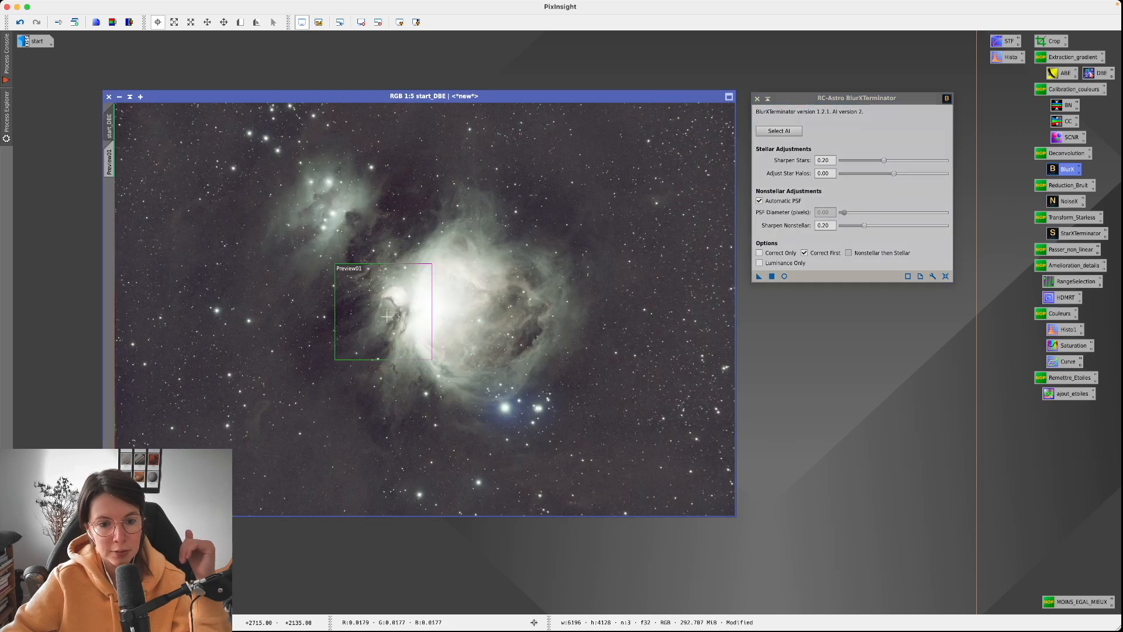
- View the preview over the nebula core's left edge and return to the full start_DBE image
click(109, 158)
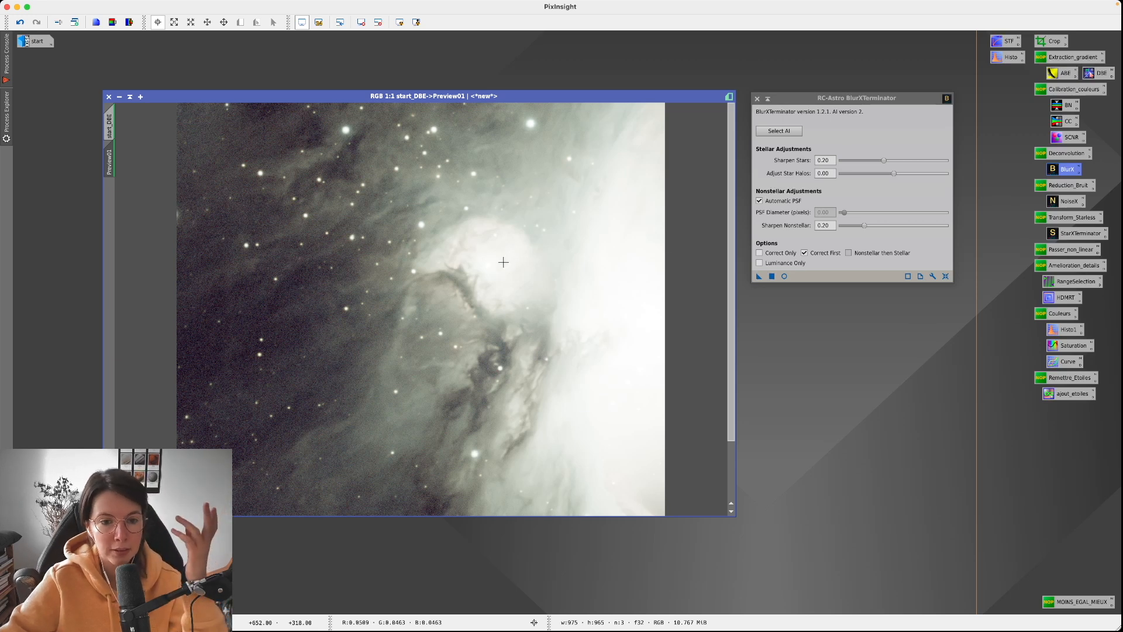
click(109, 126)
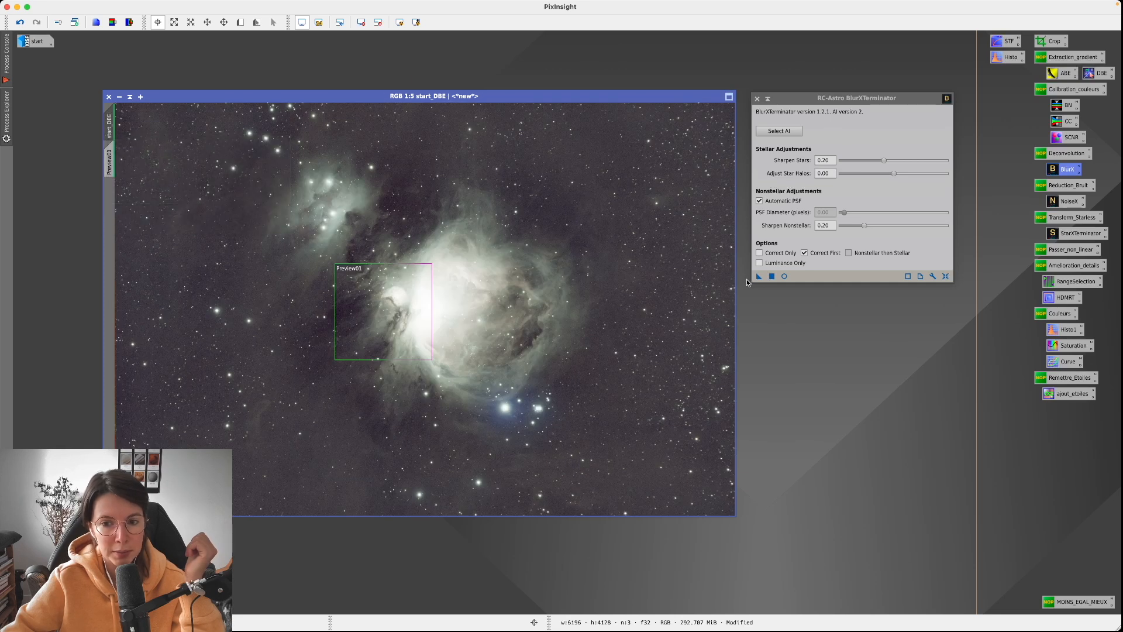
mouse_move(759, 276)
mouse_down()
mouse_move(659, 232)
mouse_move(757, 276)
mouse_up()
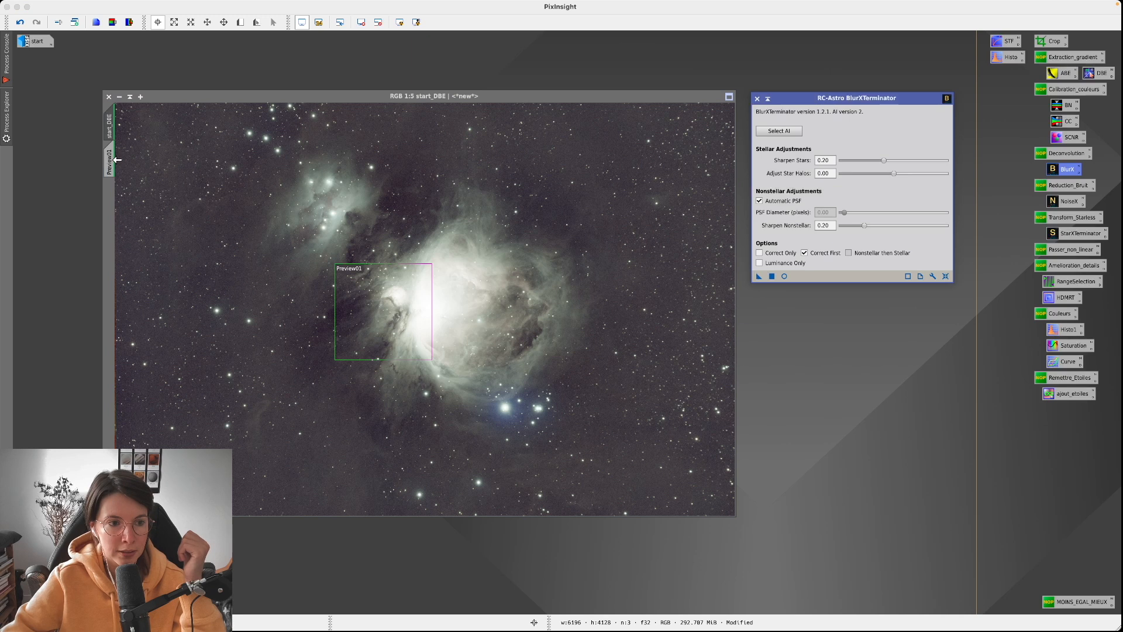
- Close BlurXTerminator and open NoiseXTerminator from the NoiseX process icon, placing its dialog beside the image
click(757, 98)
drag(1015, 183, 1107, 200)
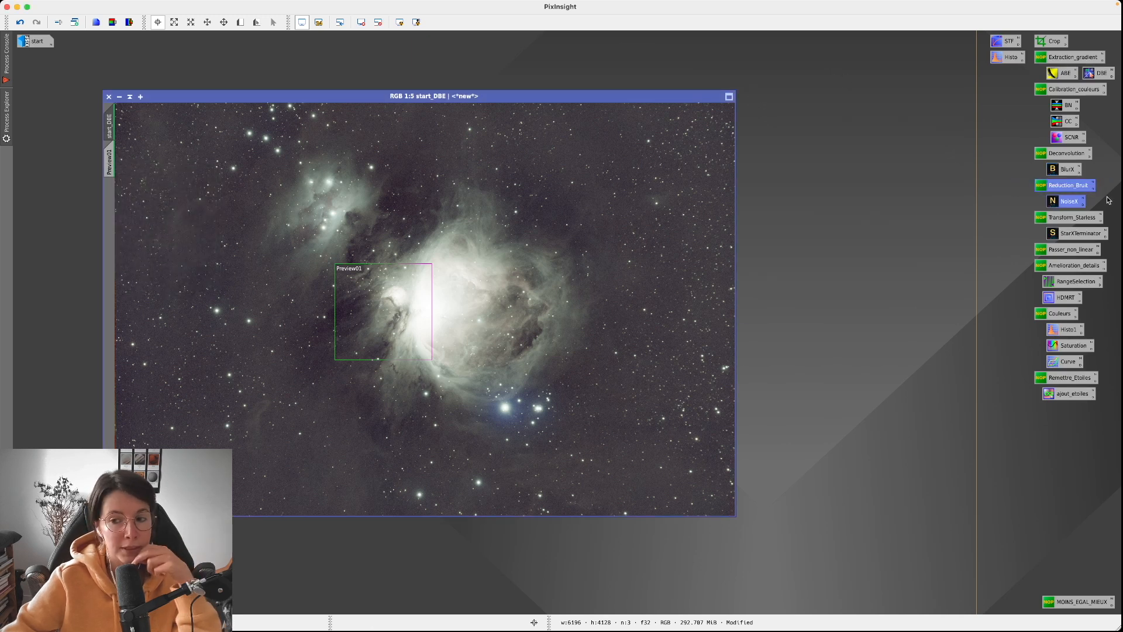
click(1002, 201)
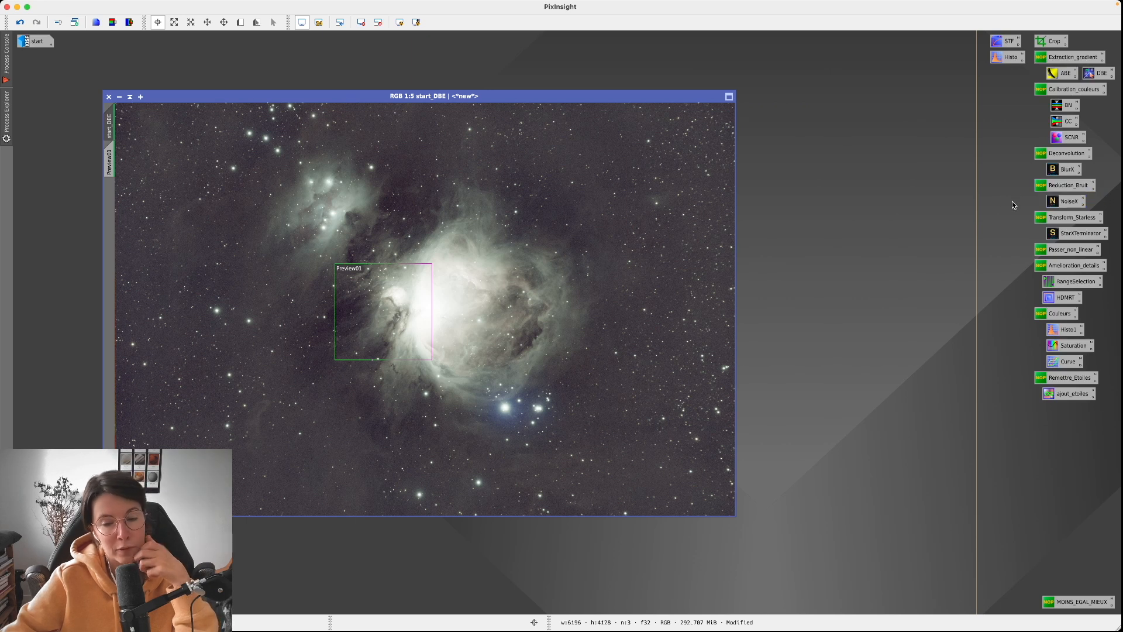
double_click(1067, 201)
drag(910, 130, 821, 132)
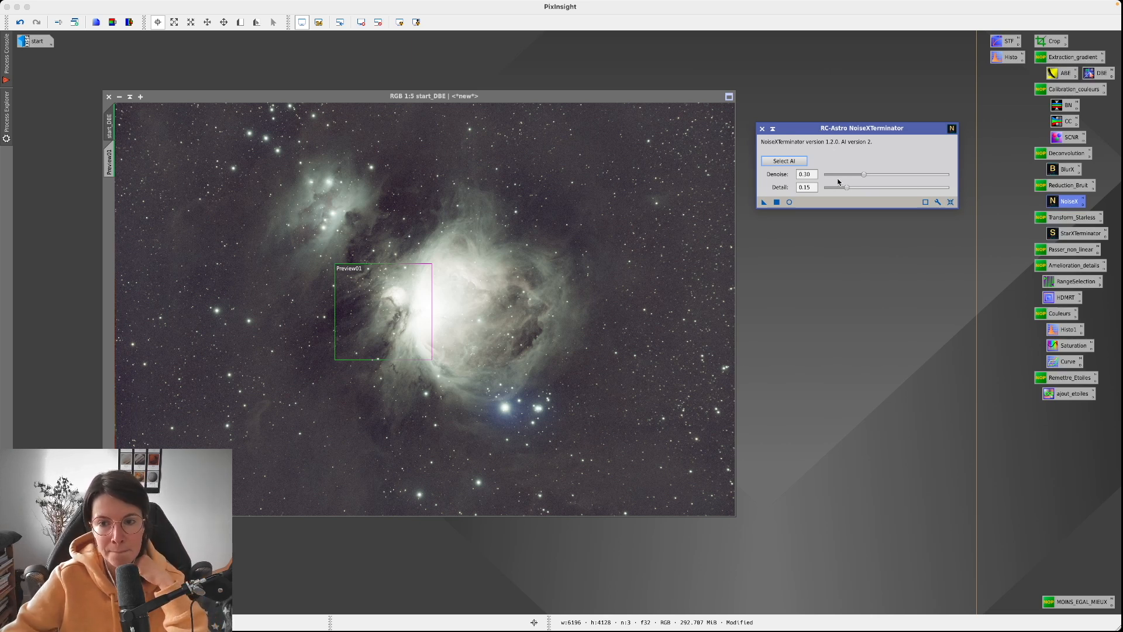
double_click(812, 174)
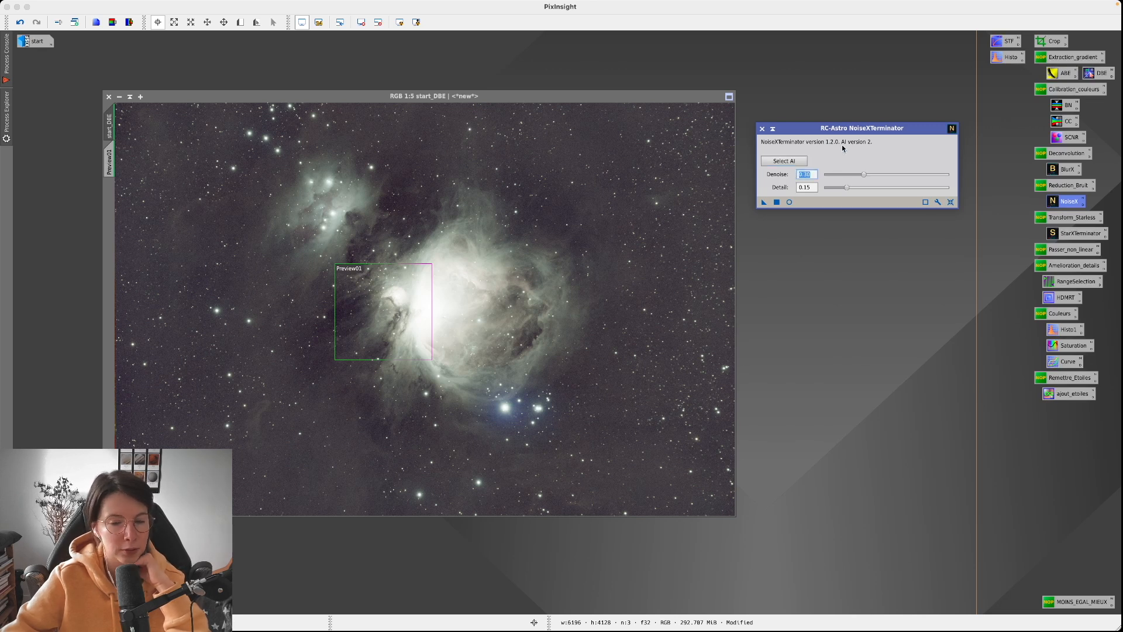
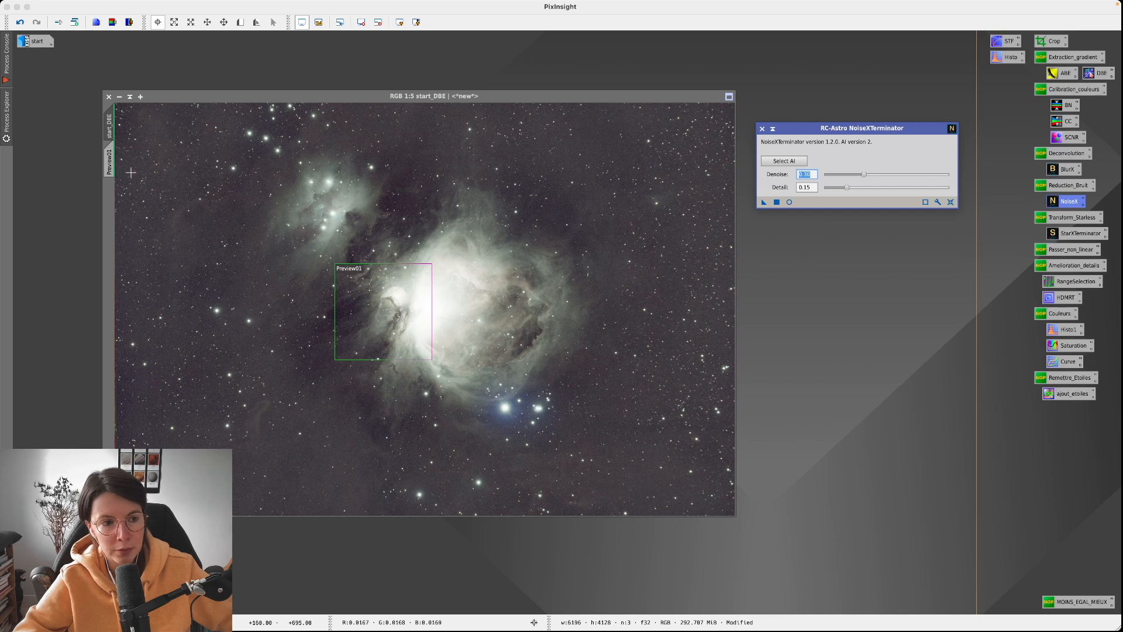
- Create a second preview of about 1185 × 935 px over the nebula's lower-right edge and the dark background, and view it
click(109, 159)
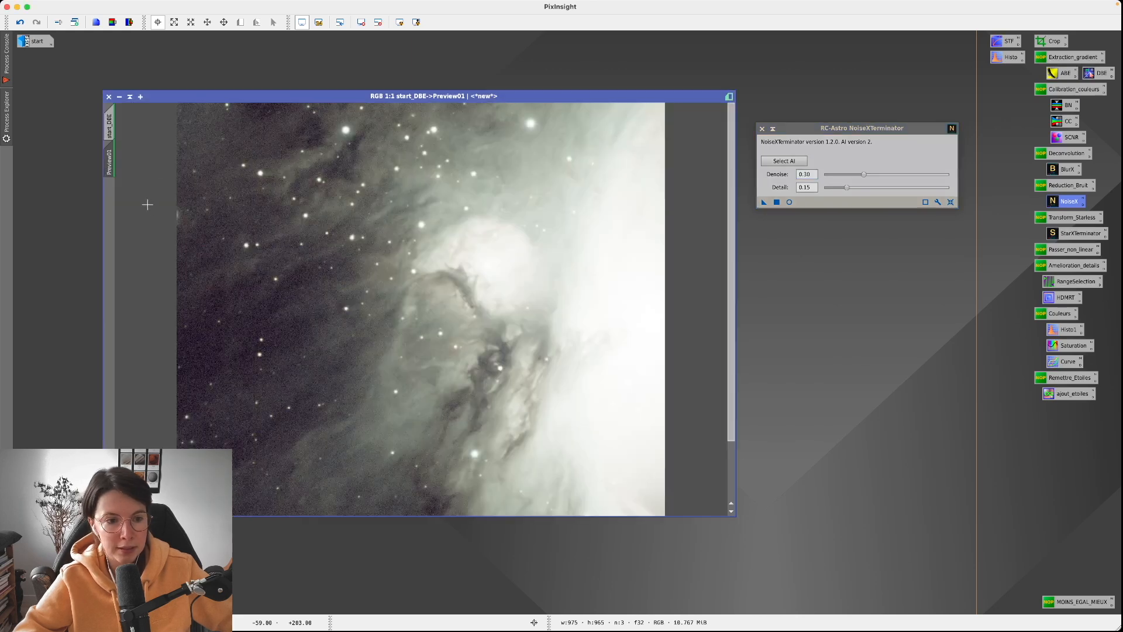
click(114, 138)
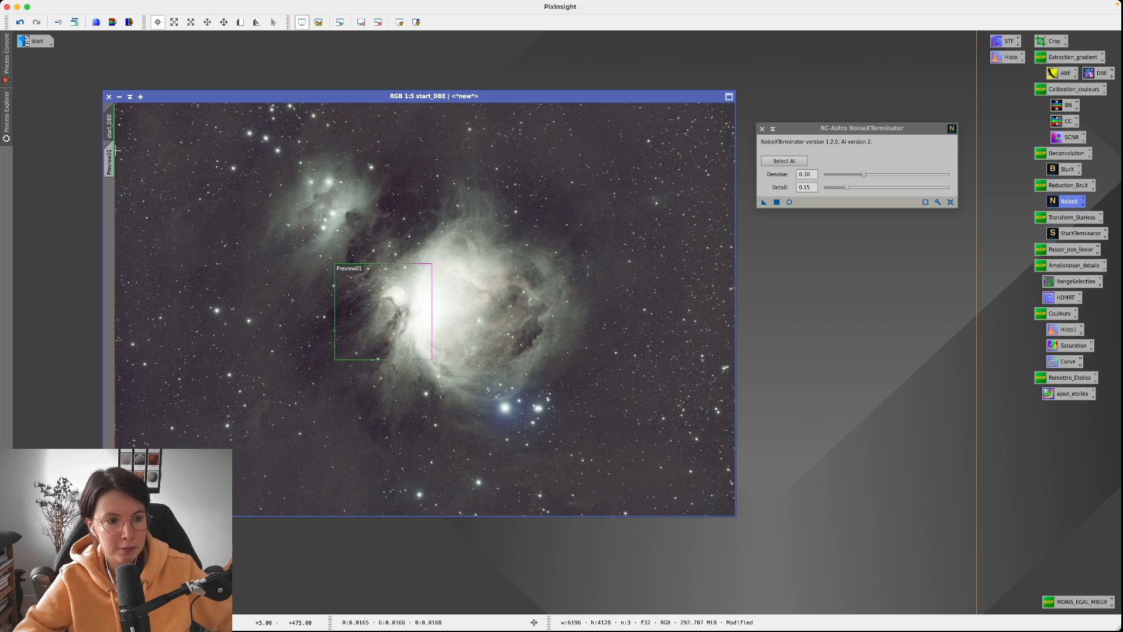
click(241, 23)
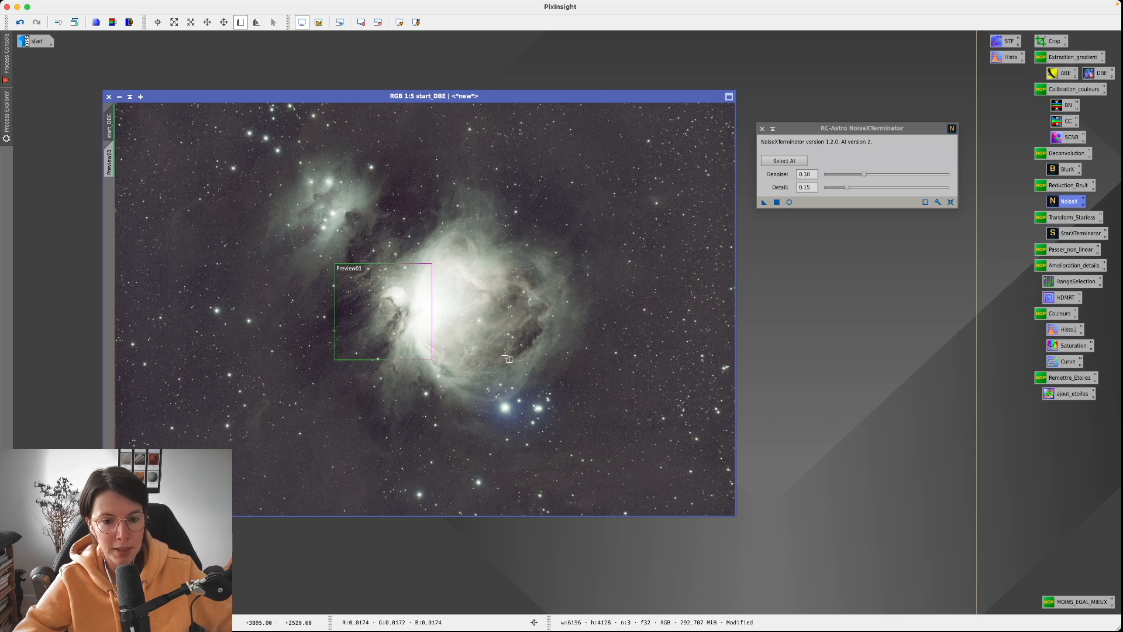
drag(514, 347, 631, 439)
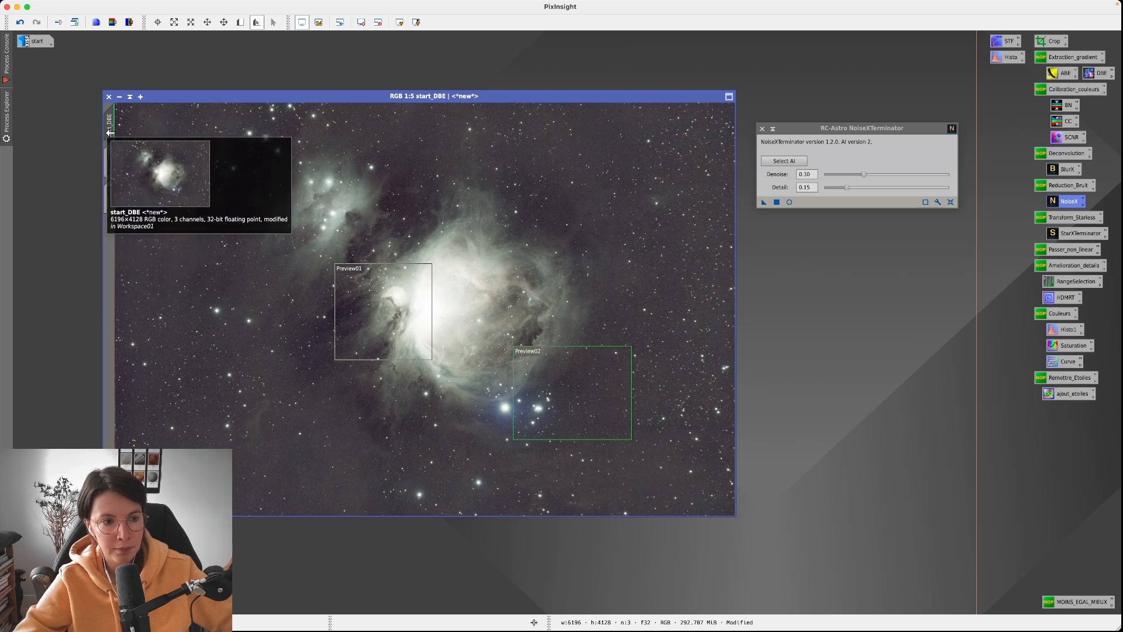
click(111, 196)
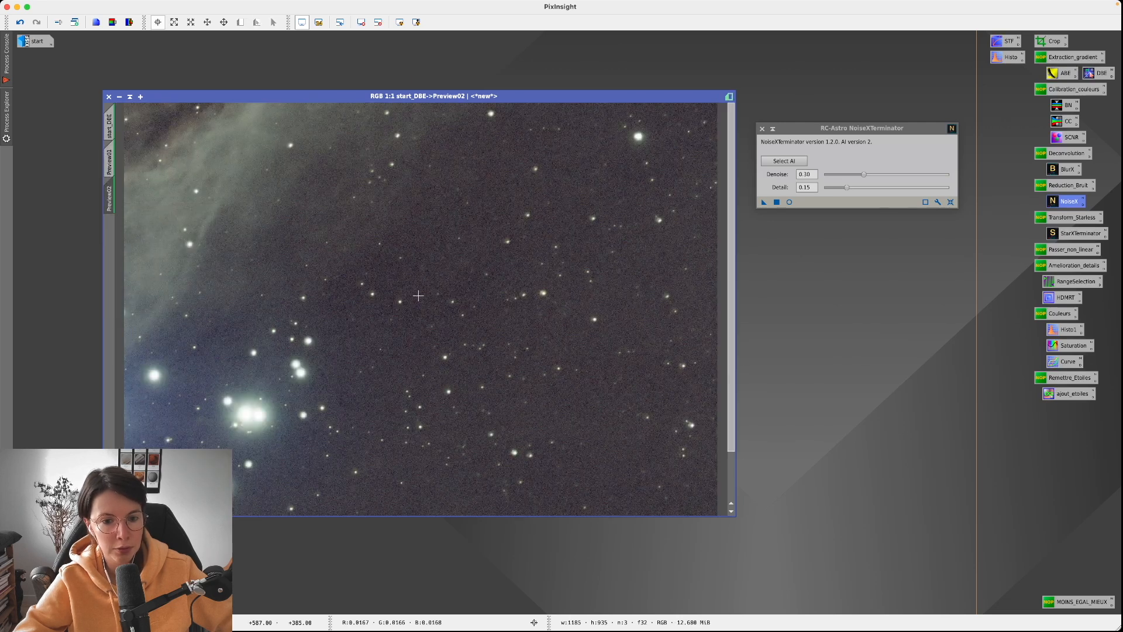
- Inspect the second preview's background grain at up to 3:1 and apply NoiseXTerminator to it with Denoise 0.30 and Detail 0.15
scroll(485, 258, down, 1)
scroll(485, 258, up, 3)
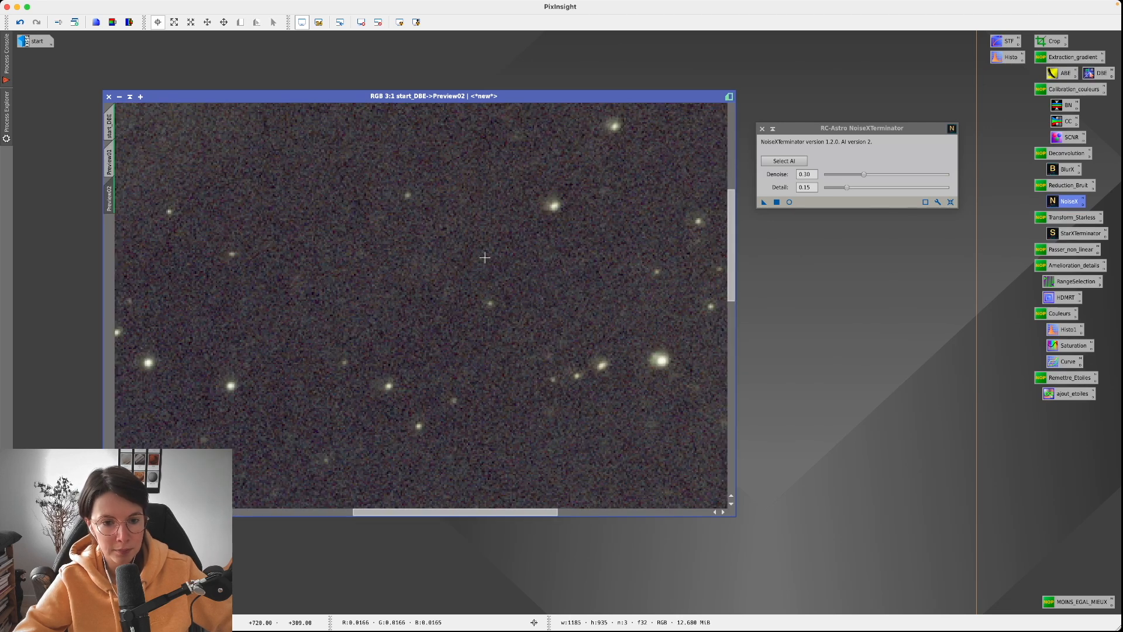
scroll(485, 257, down, 1)
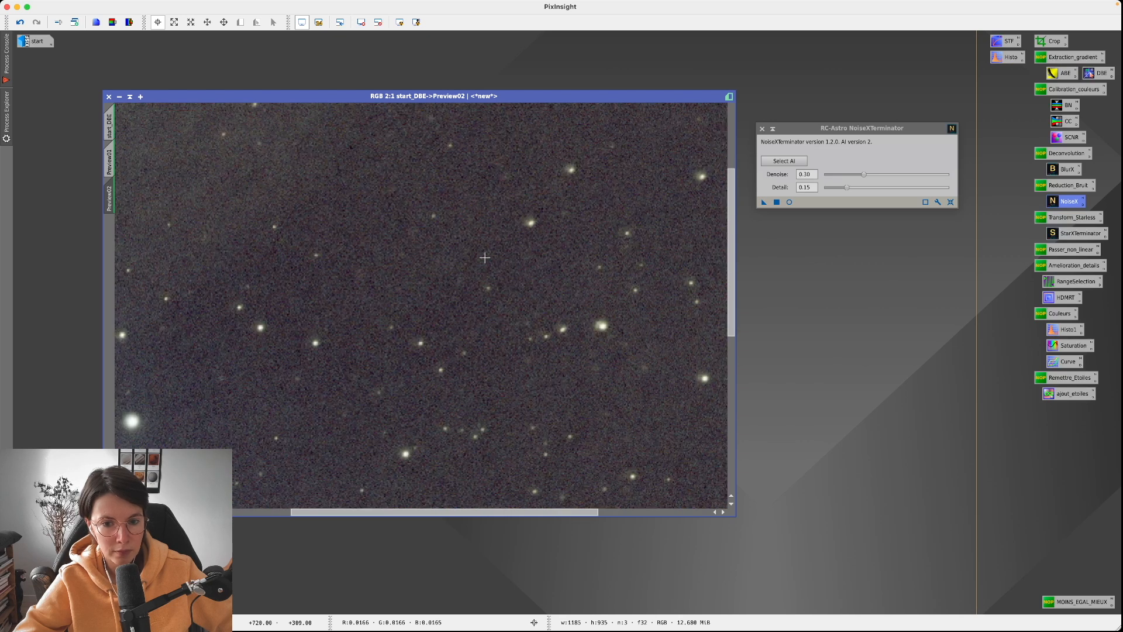
scroll(485, 257, down, 1)
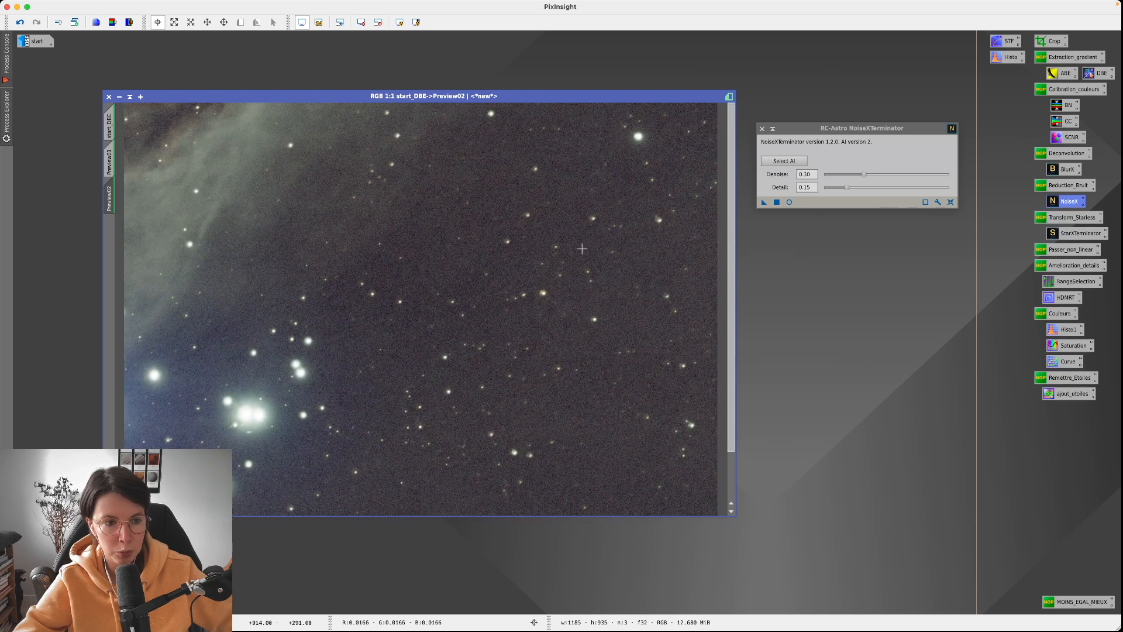
click(795, 183)
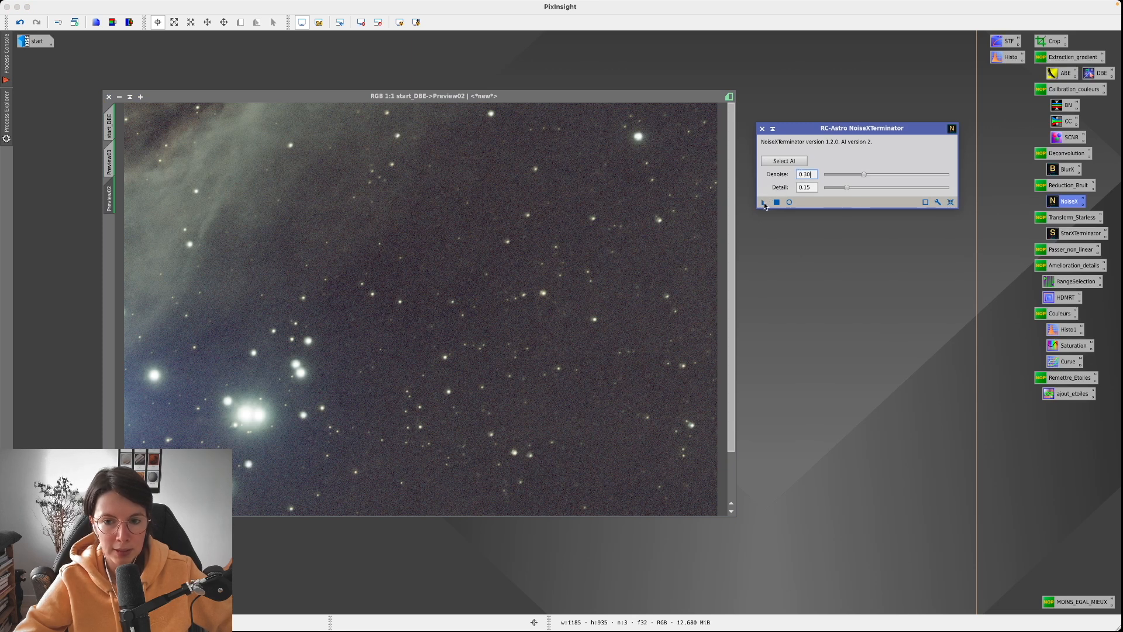
drag(764, 204, 632, 217)
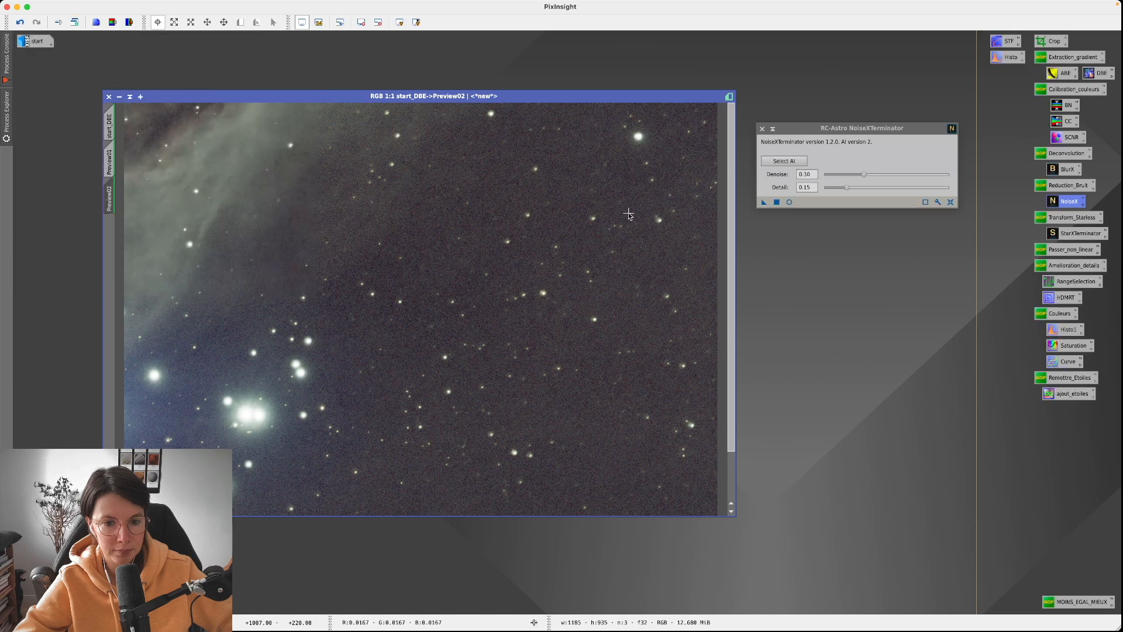
- Undo and redo the last change on start_DBE, and check the second preview's background noise at 4:1
scroll(537, 254, up, 3)
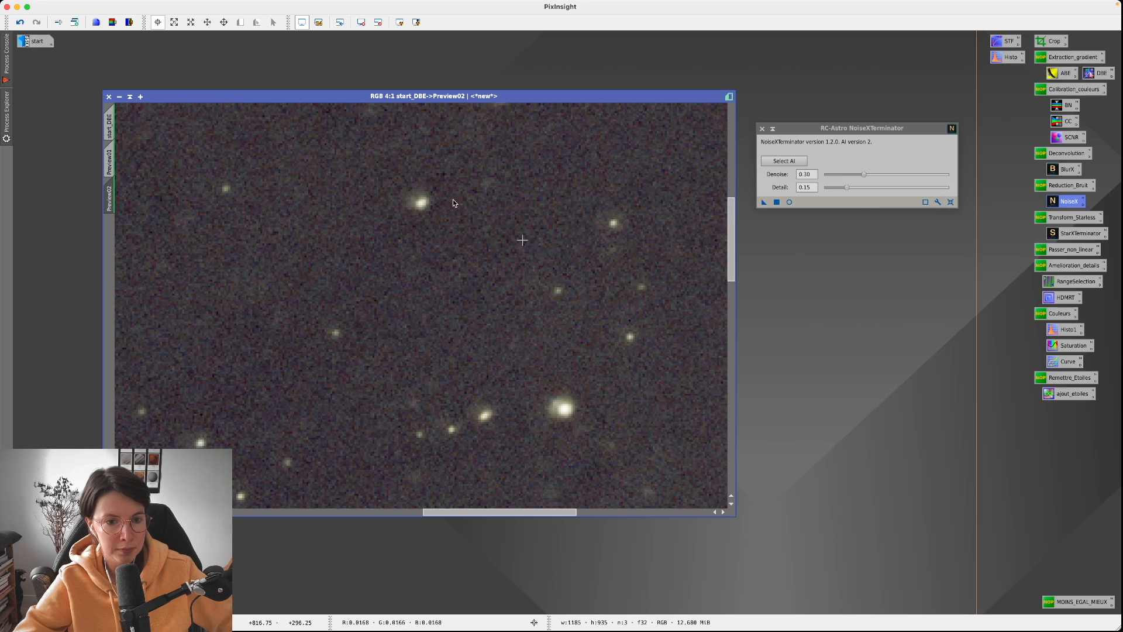
click(20, 22)
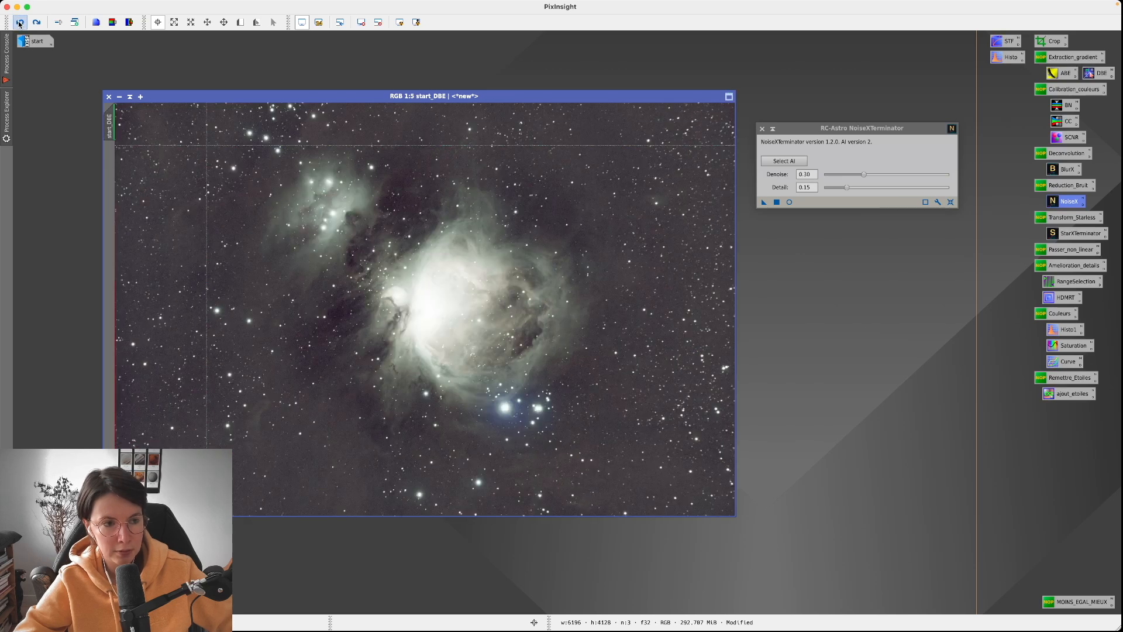
click(36, 23)
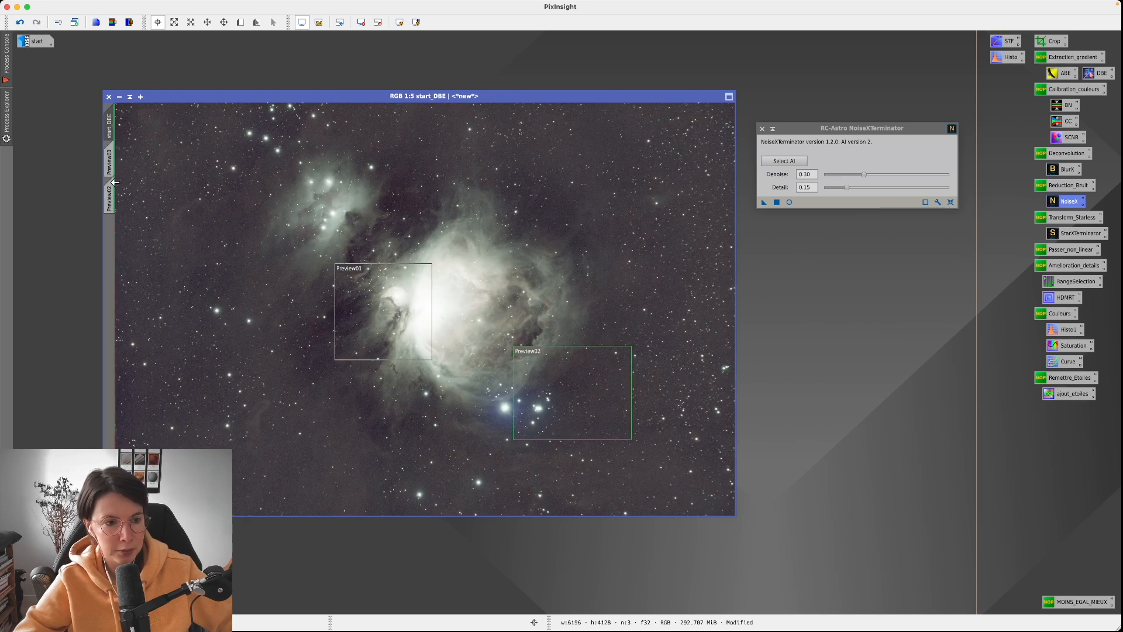
click(109, 196)
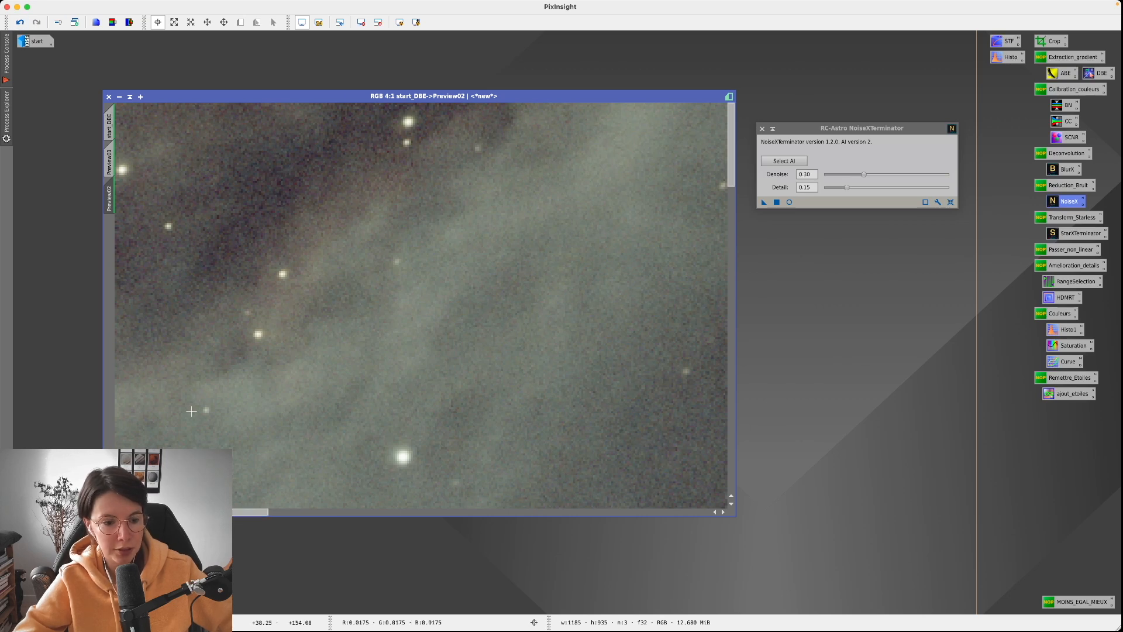
drag(257, 517, 483, 517)
drag(731, 164, 731, 176)
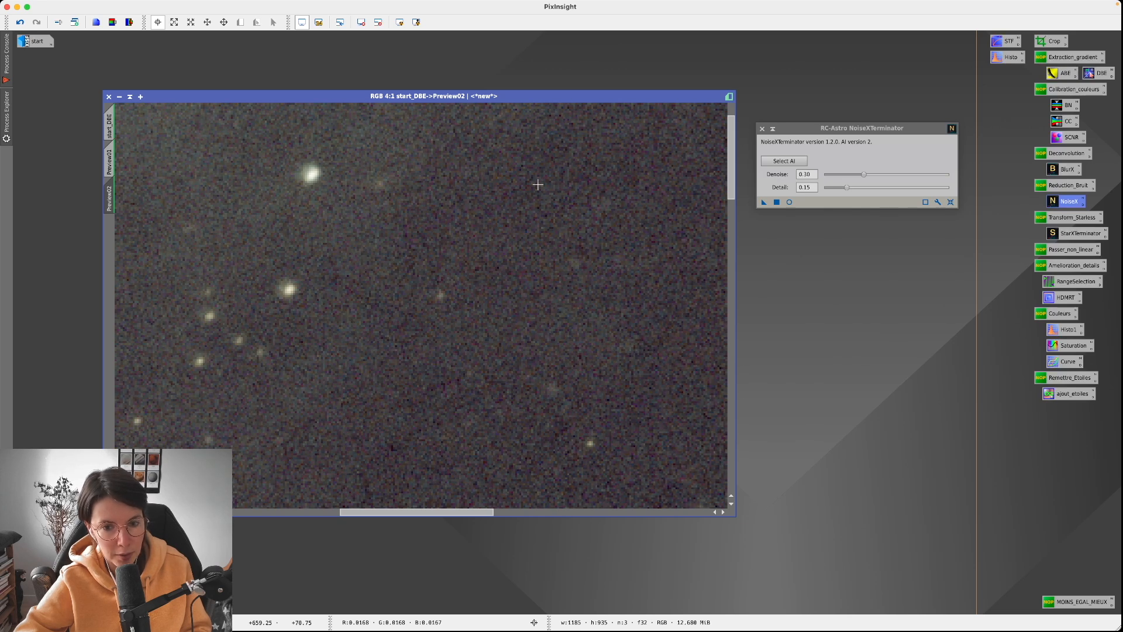
- Examine the grain along the nebula edge in the second preview between 1:1 and 3:1
scroll(524, 199, down, 3)
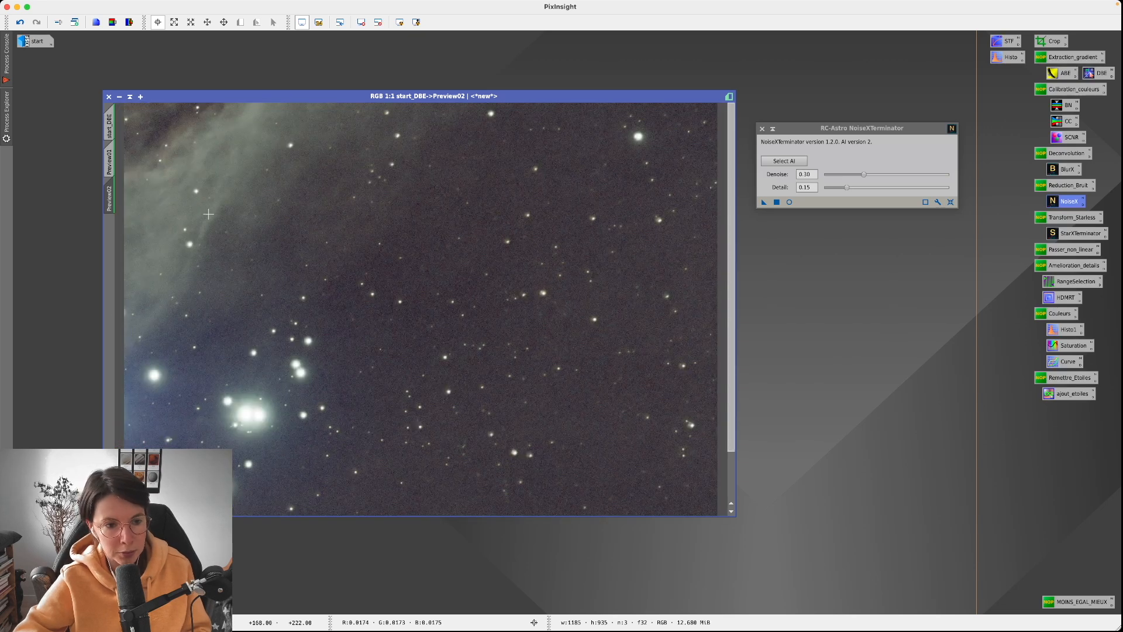
scroll(210, 214, up, 1)
scroll(209, 214, up, 1)
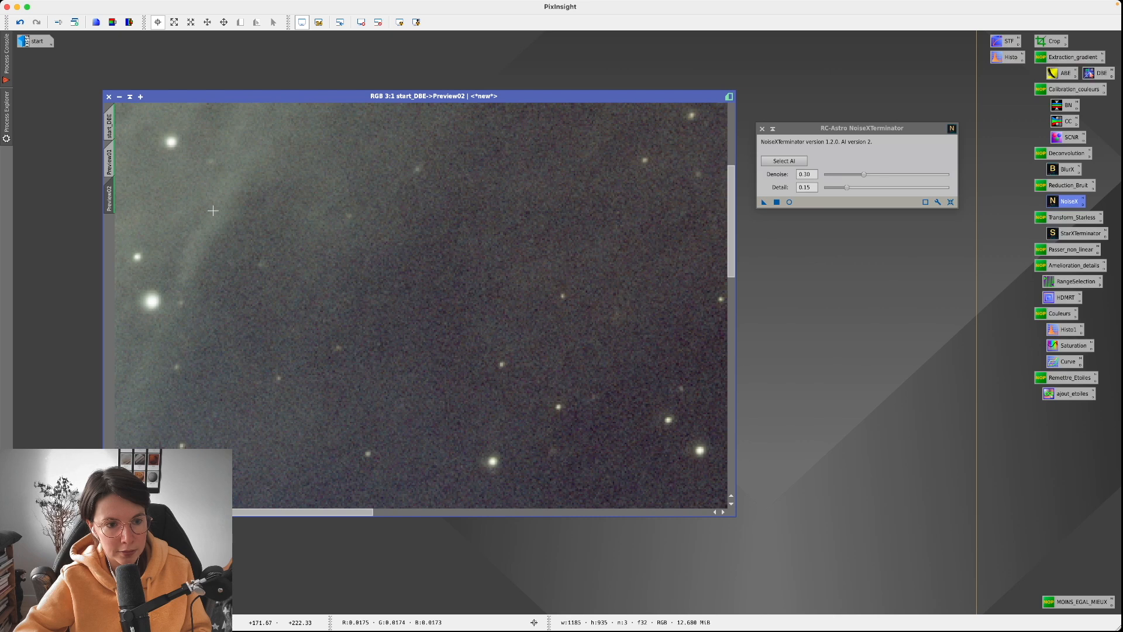
key(space)
drag(203, 184, 528, 466)
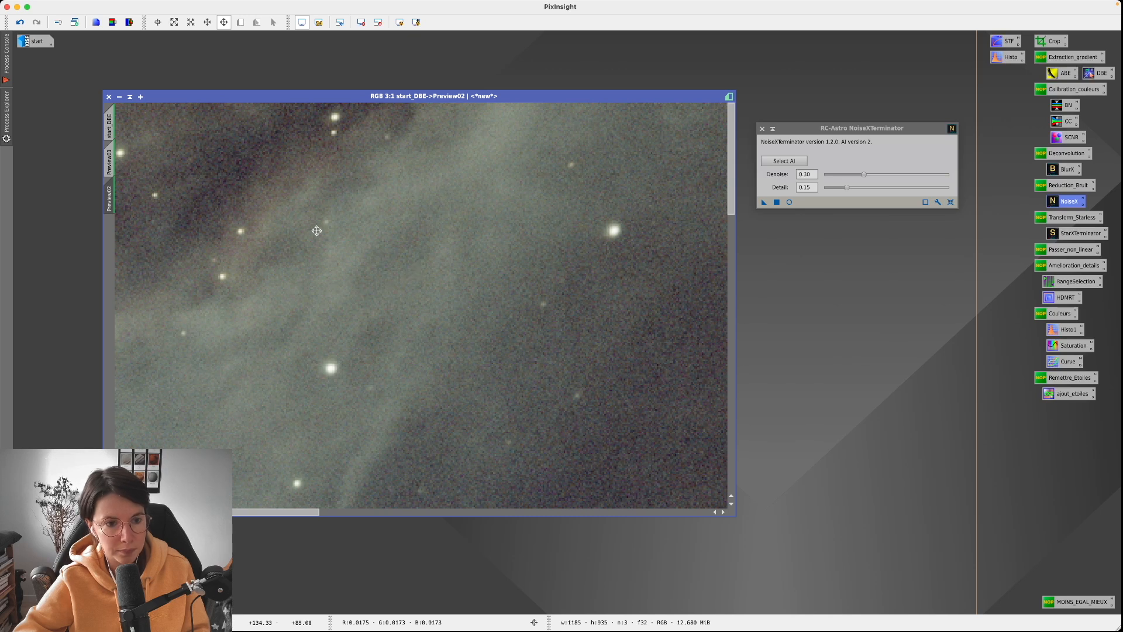
scroll(316, 231, down, 2)
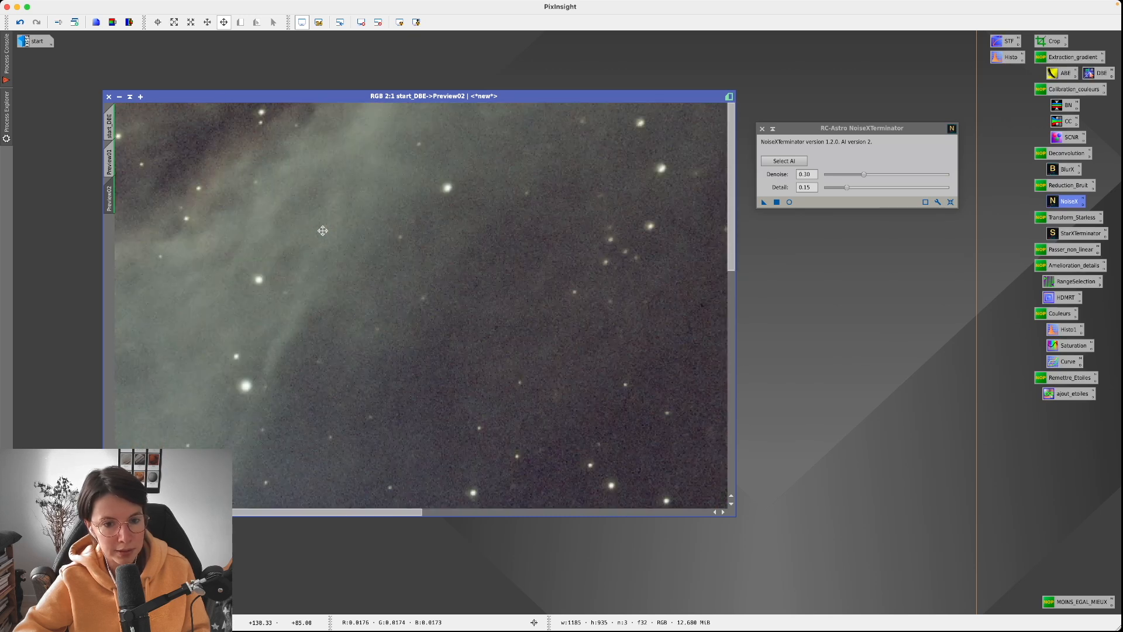
- Apply NoiseXTerminator with Denoise 0.30 and Detail 0.15 to the full start_DBE image and compare it with the undone version, keeping the denoised one
click(111, 121)
click(764, 202)
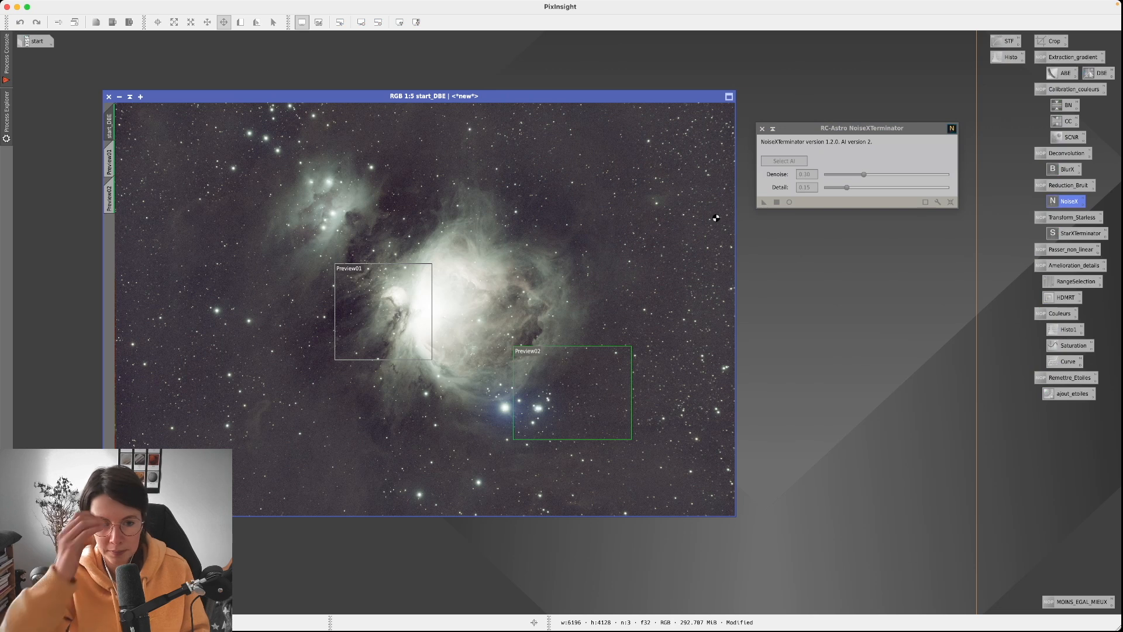
scroll(715, 217, down, 2)
scroll(632, 236, up, 4)
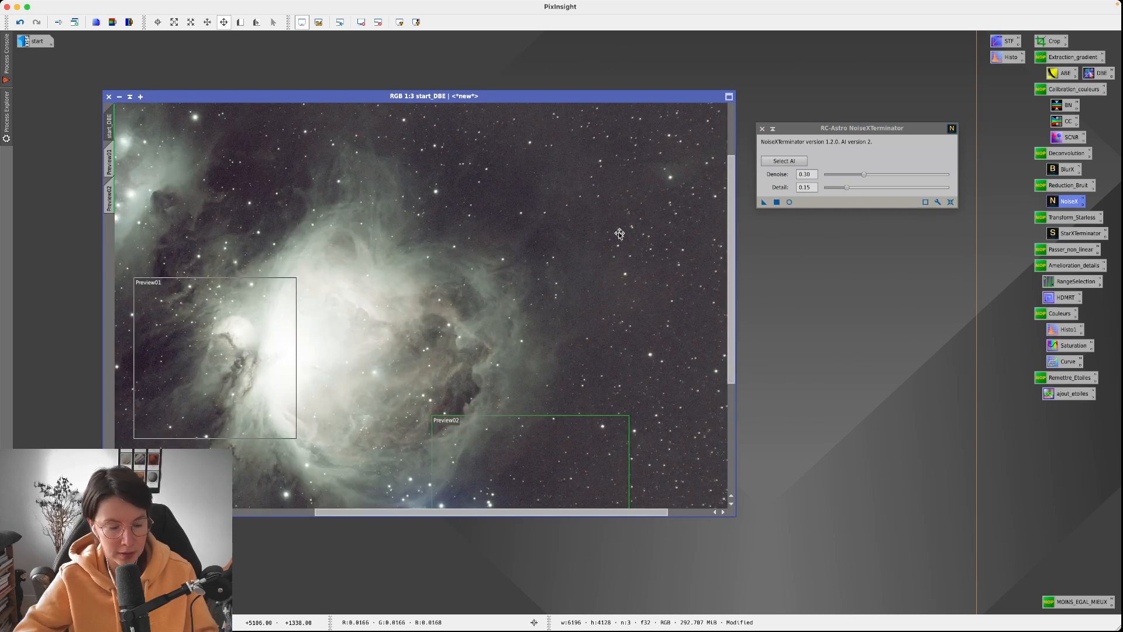
click(21, 23)
click(36, 24)
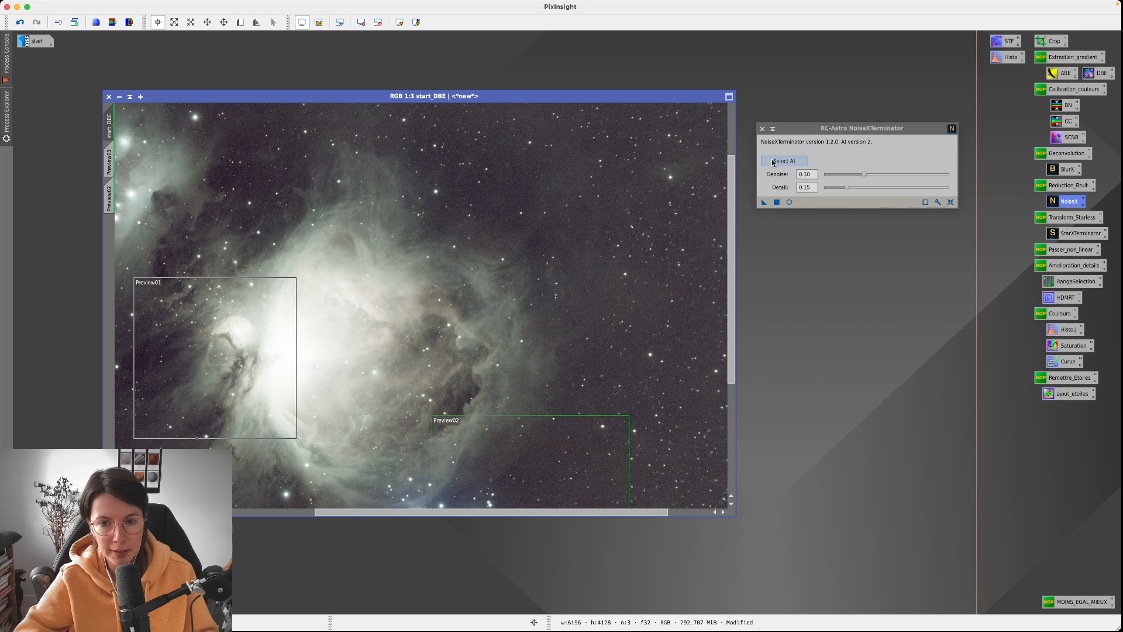
- Close NoiseXTerminator, delete both previews of start_DBE, and return to the full image at 1:5
click(763, 128)
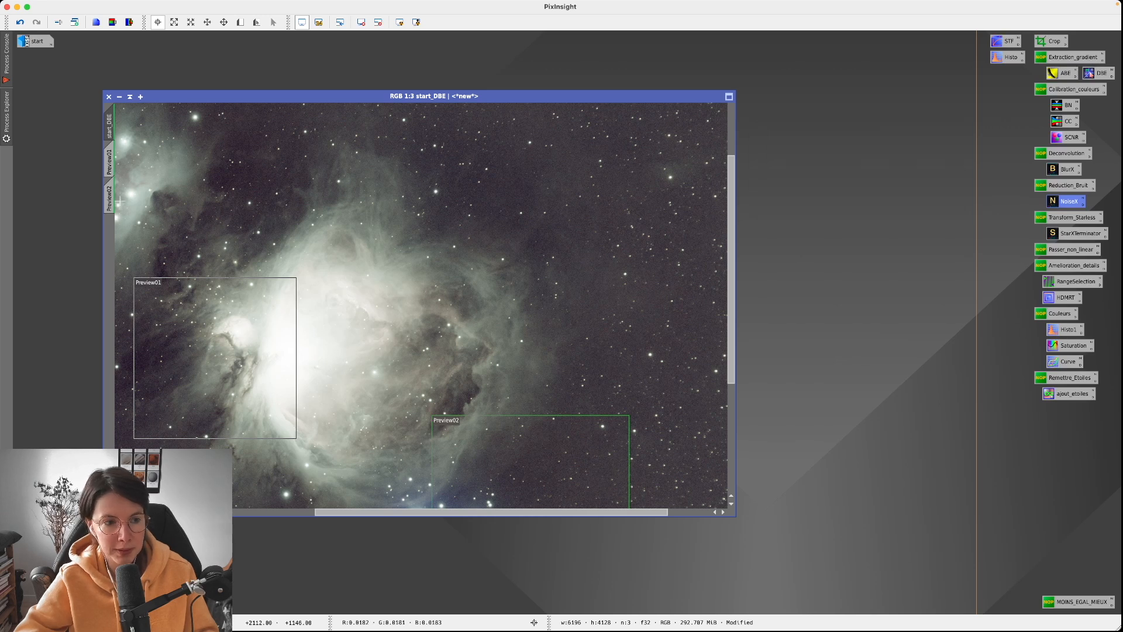
right_click(111, 162)
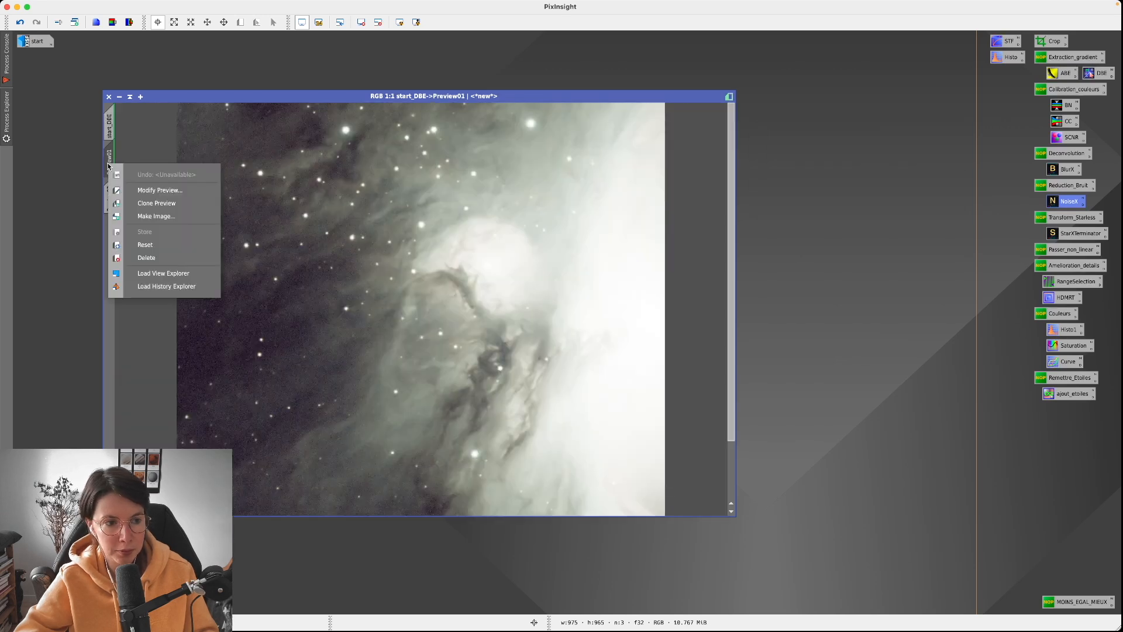
click(166, 262)
right_click(109, 163)
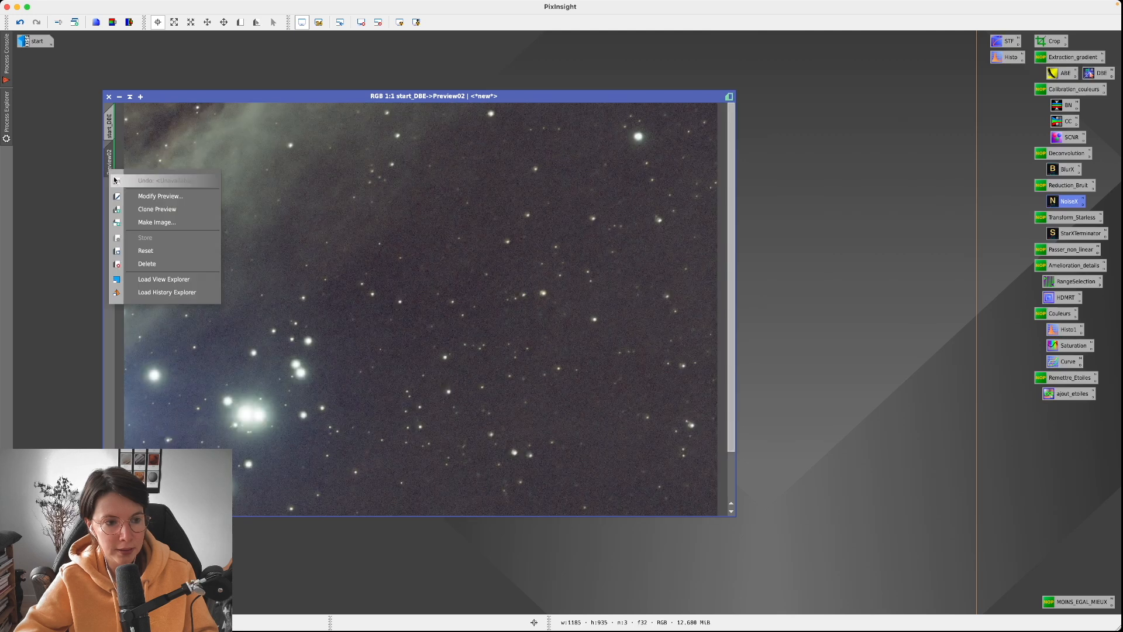
click(148, 263)
scroll(499, 310, down, 2)
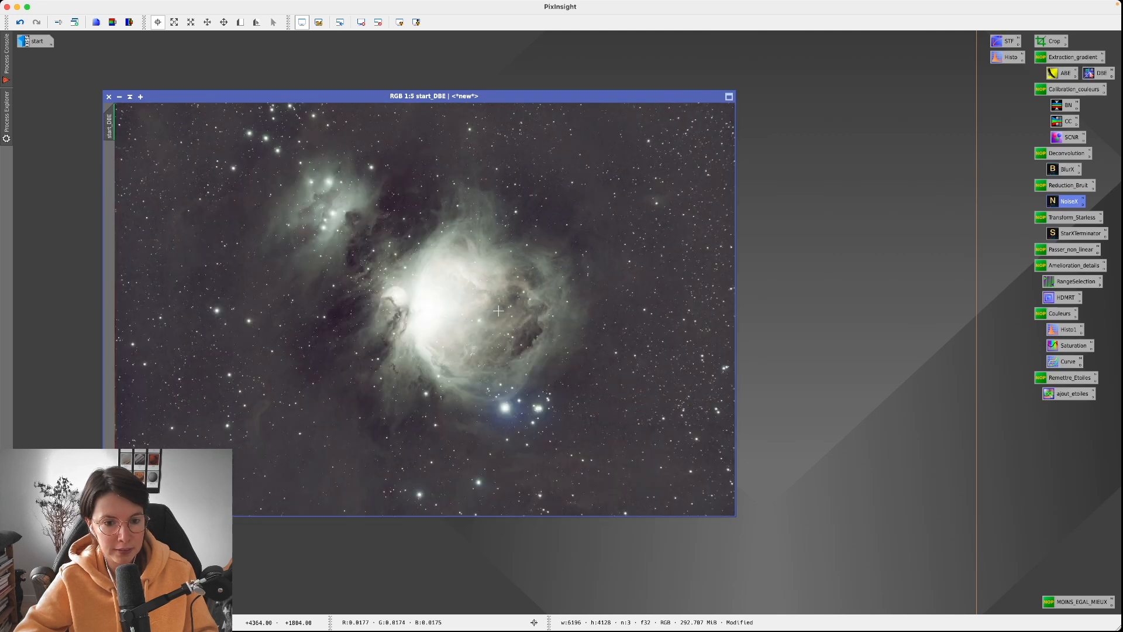
click(1071, 217)
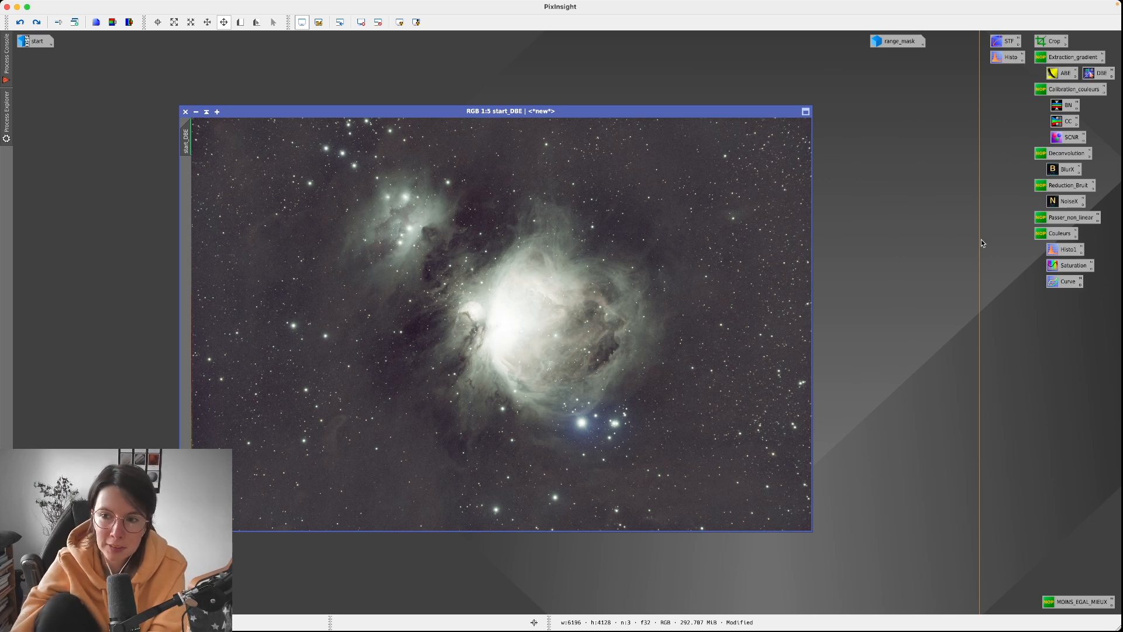
drag(1079, 330, 1096, 350)
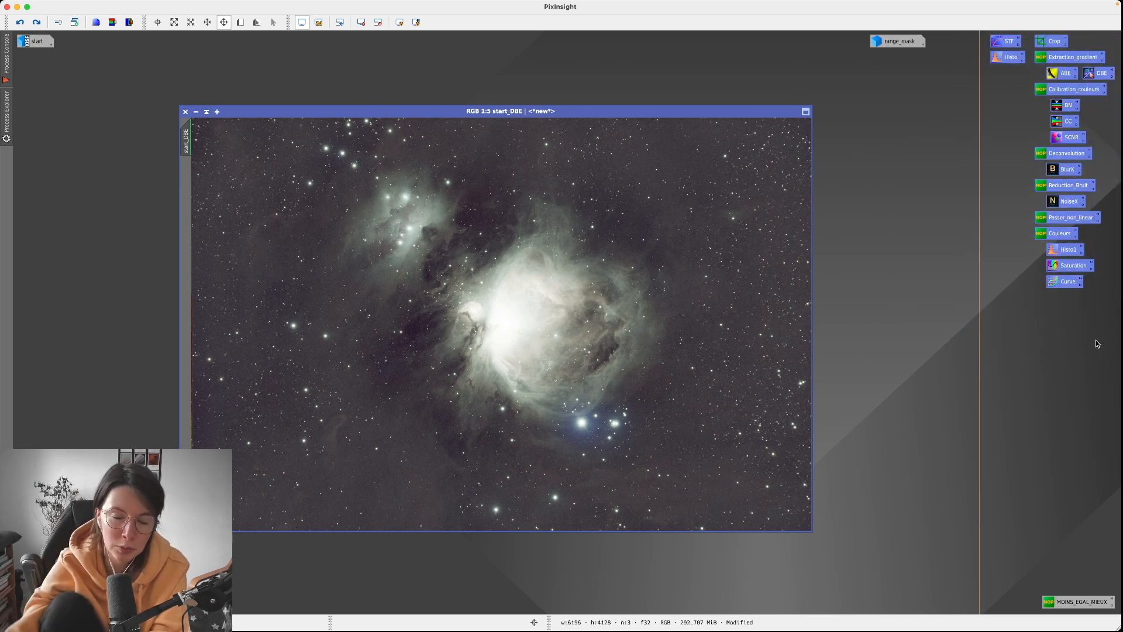
click(959, 312)
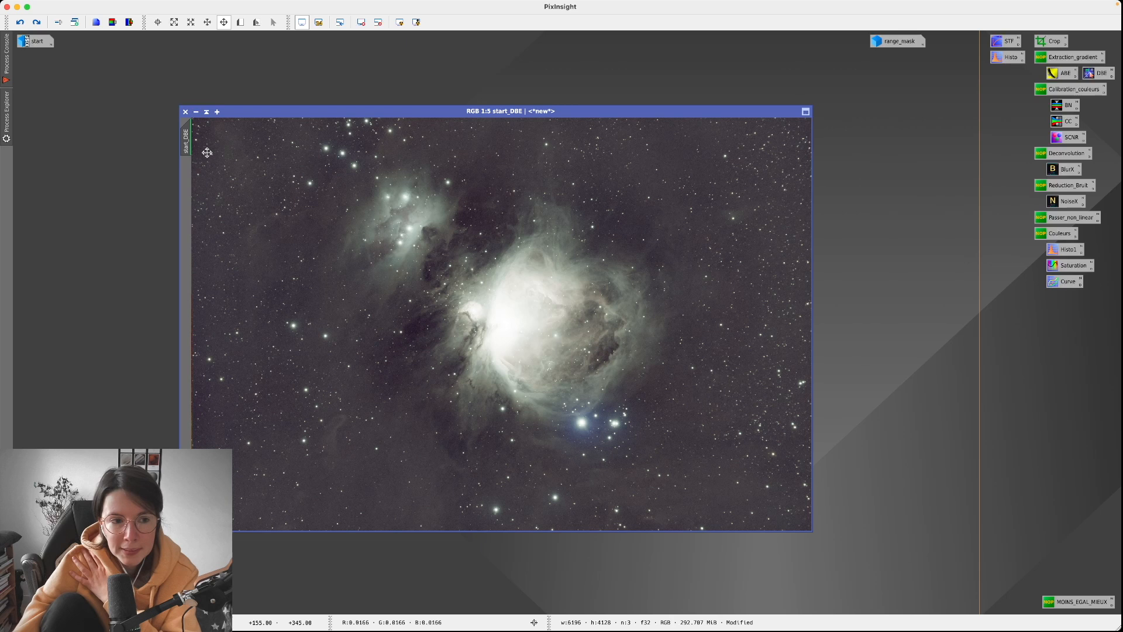
drag(186, 137, 1110, 217)
click(1008, 217)
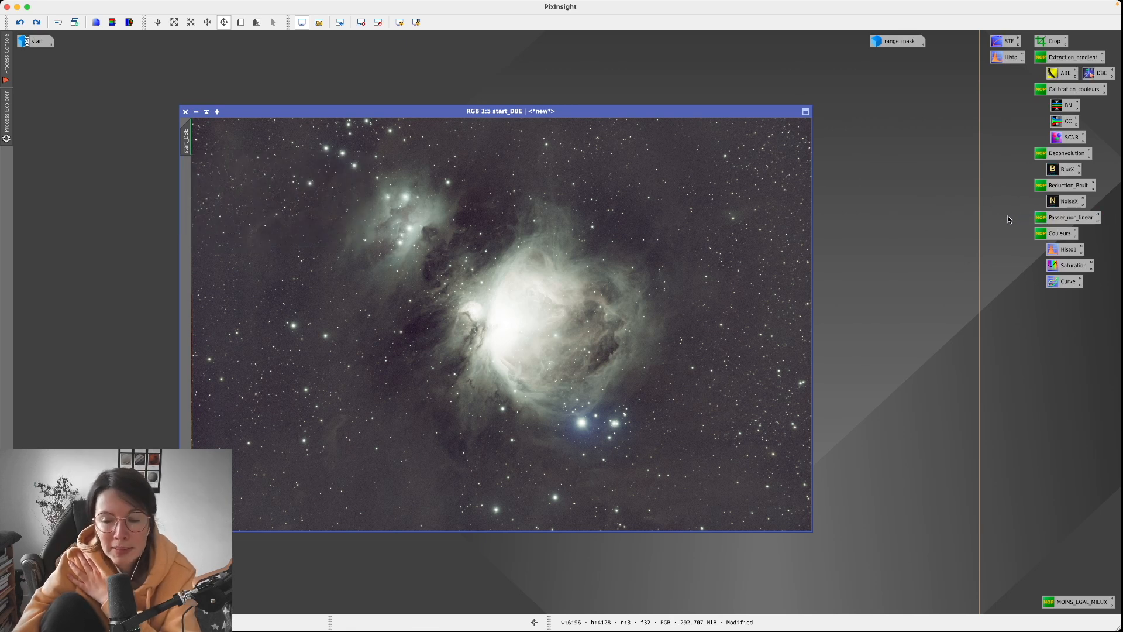
- Save the unstretched start_DBE image as a TIFF file named start_DBE in the Downloads folder, accepting the TIFF options
drag(573, 111, 553, 104)
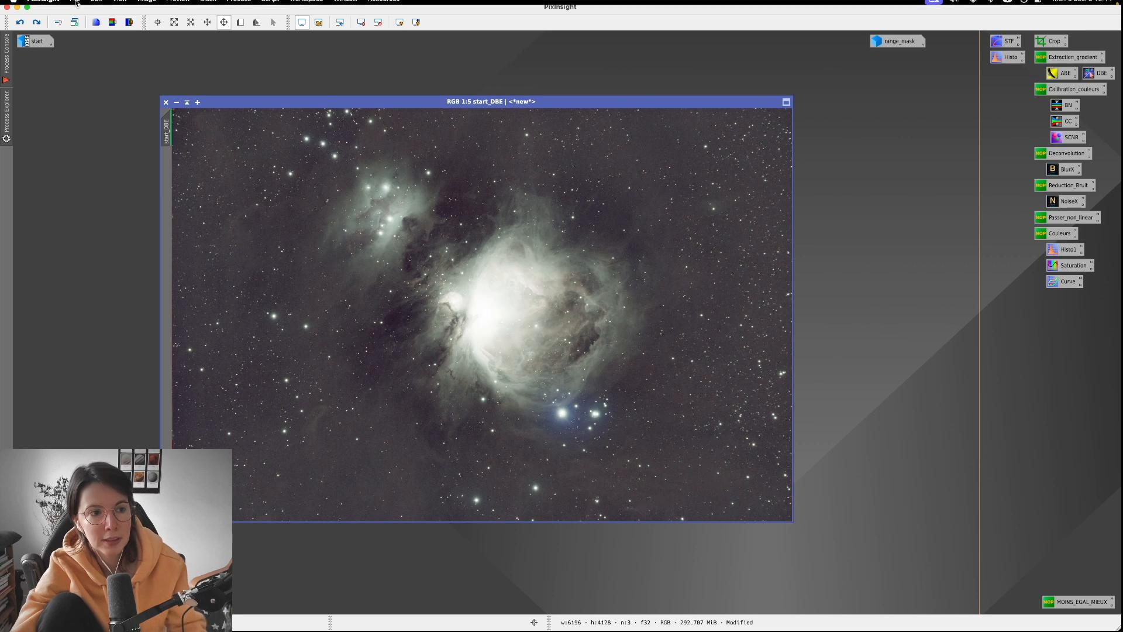
click(75, 6)
click(111, 97)
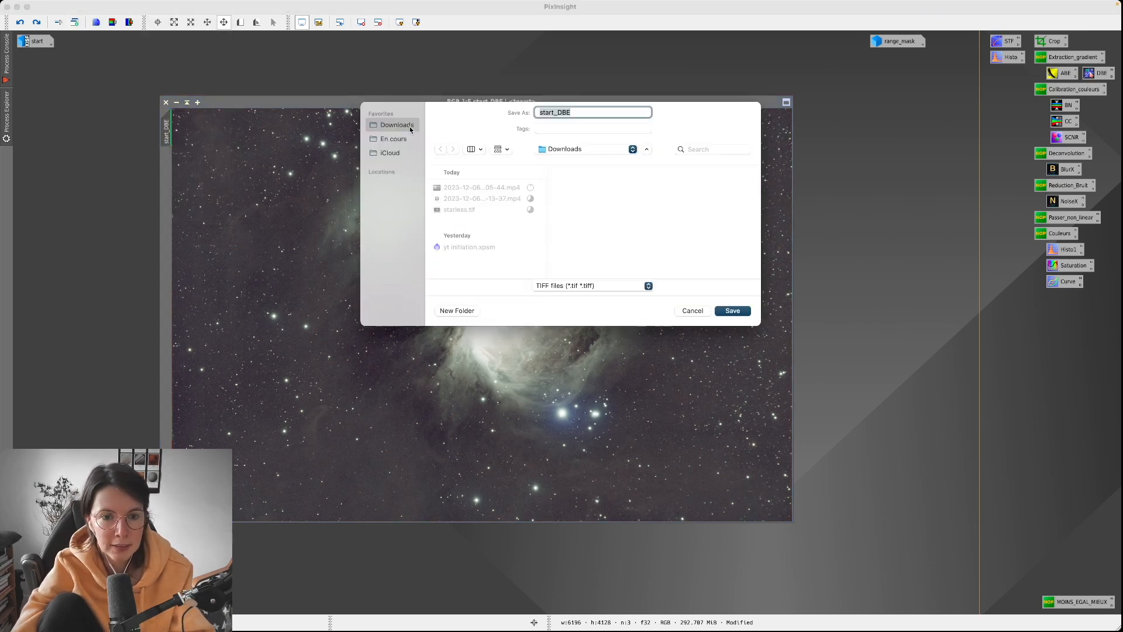
click(747, 312)
click(597, 490)
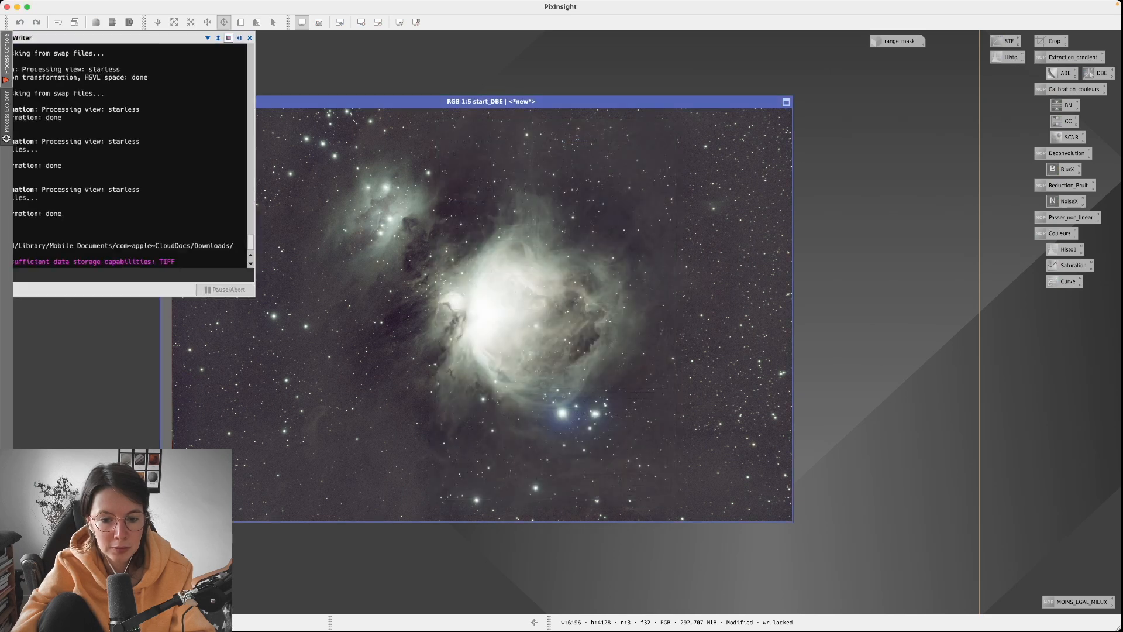
- Switch to Finder, preview start_DBE.tif in the Downloads folder, and close the folder window to return to PixInsight
click(454, 611)
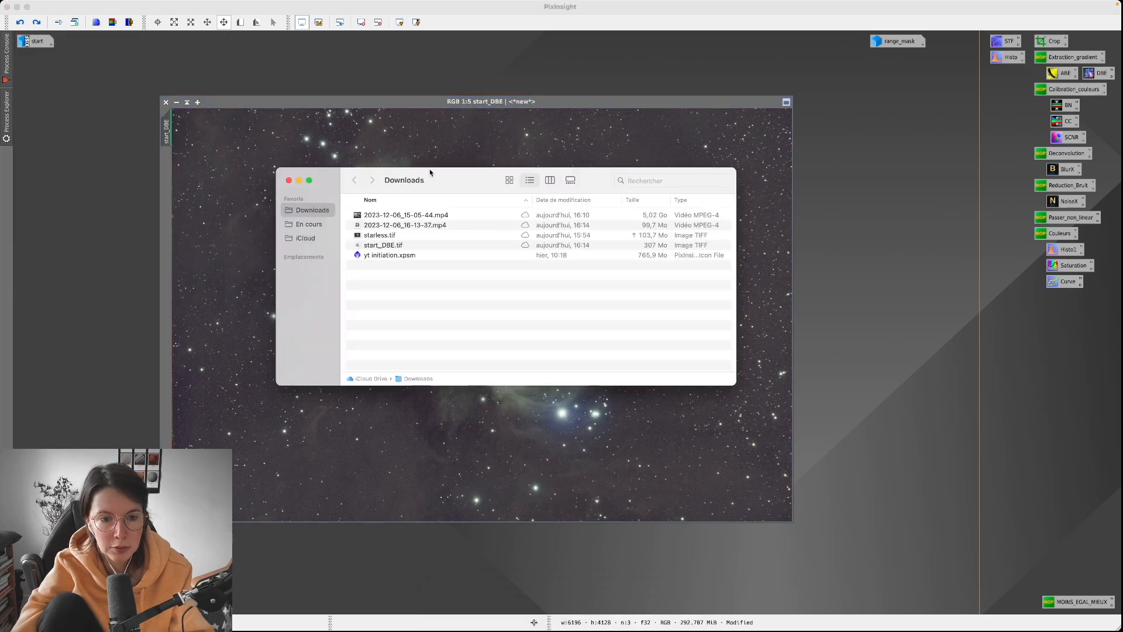
click(390, 246)
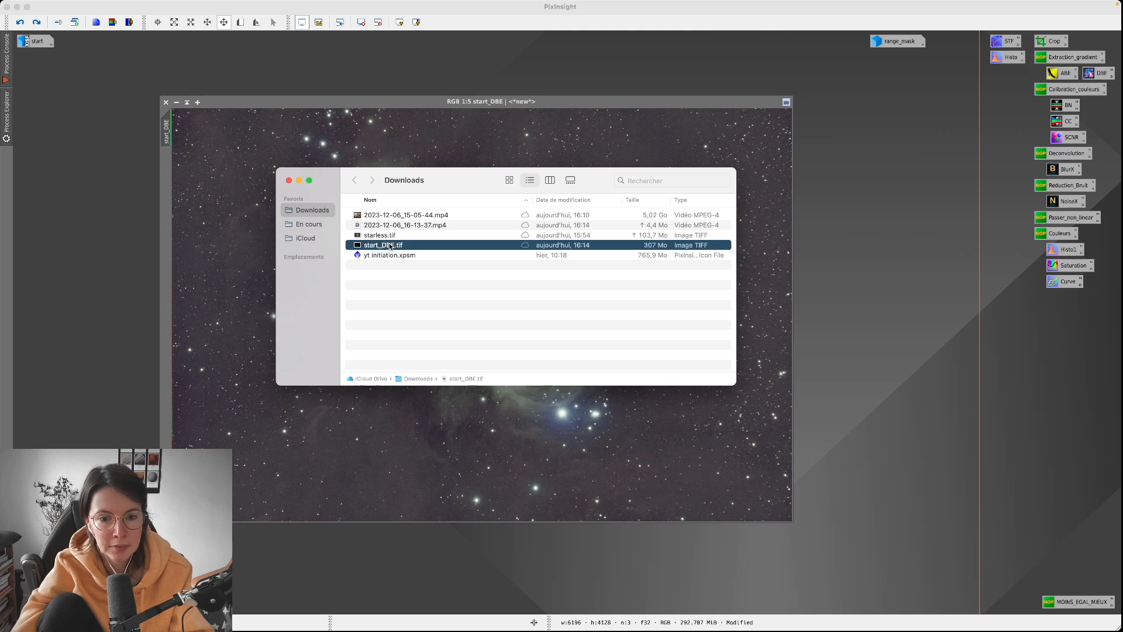
key(space)
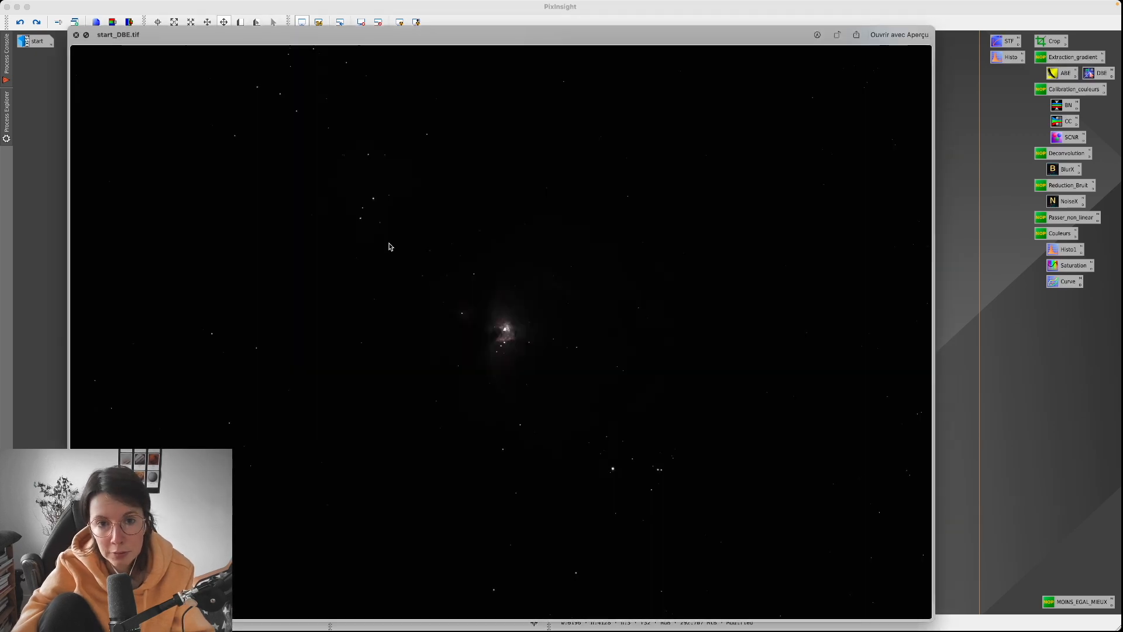
key(space)
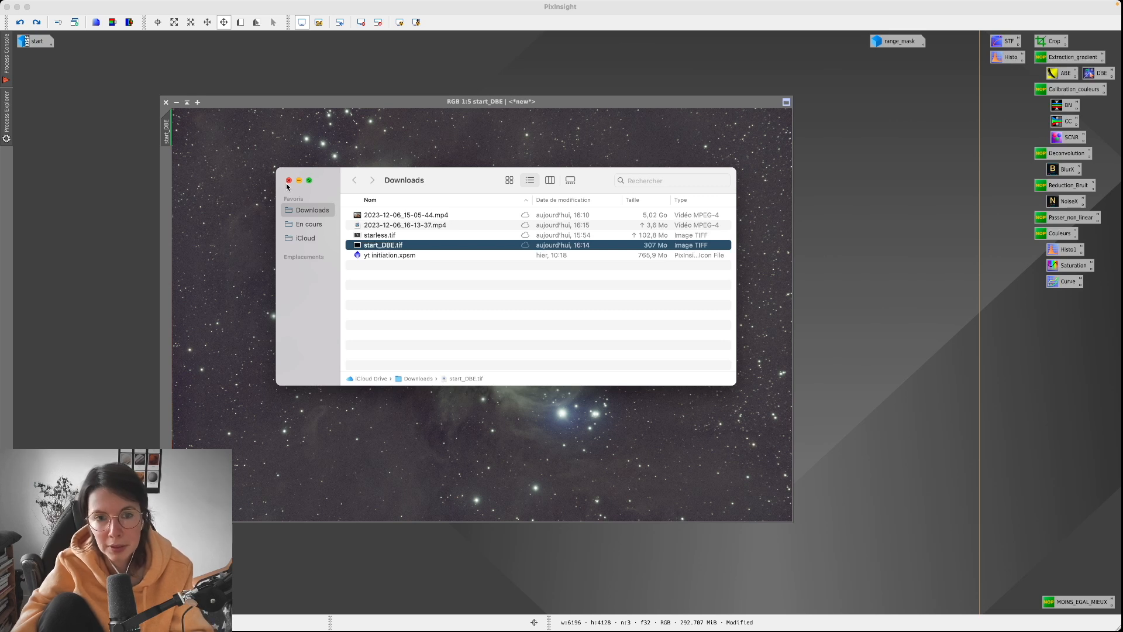
click(288, 181)
click(366, 187)
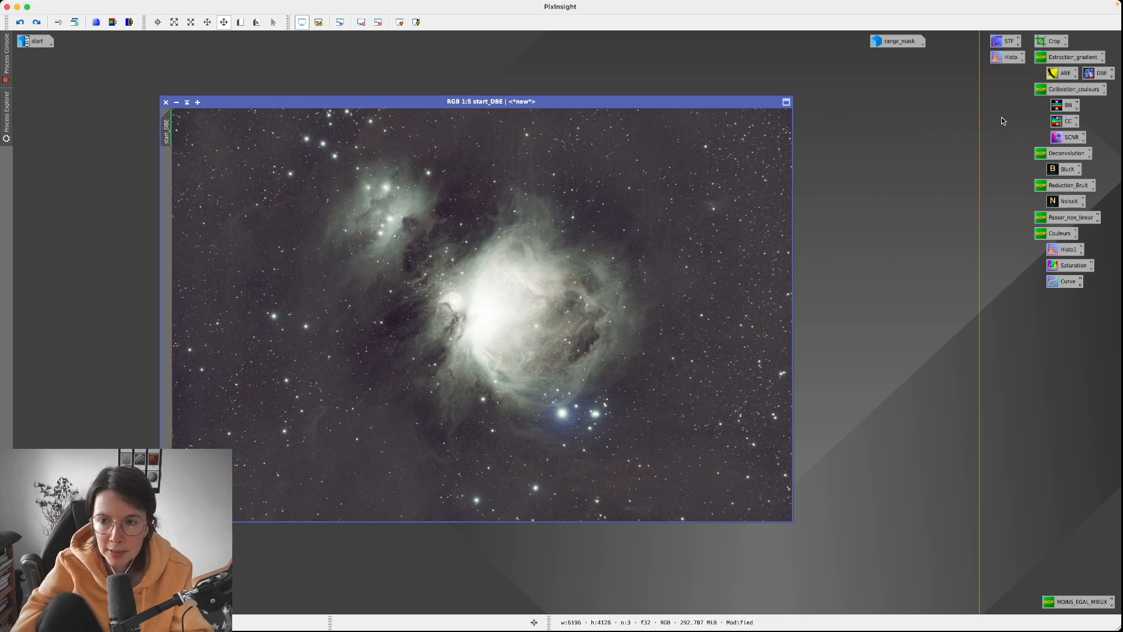
- Open ScreenTransferFunction and HistogramTransformation from their process icons and arrange both beside the start_DBE image
drag(610, 104, 494, 105)
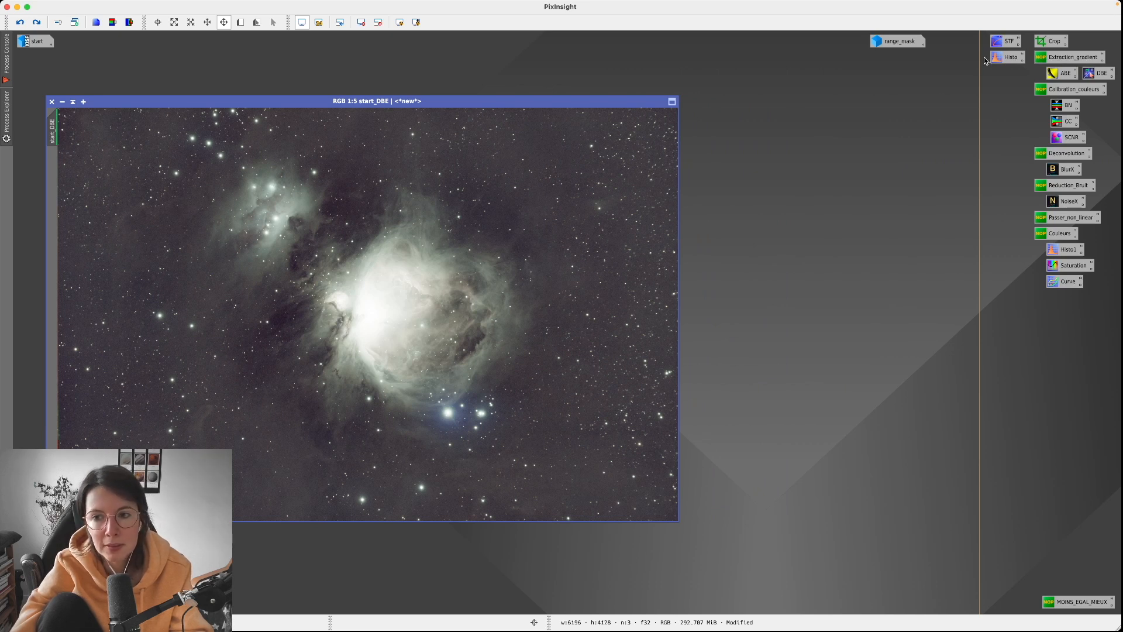
double_click(1000, 42)
double_click(1006, 59)
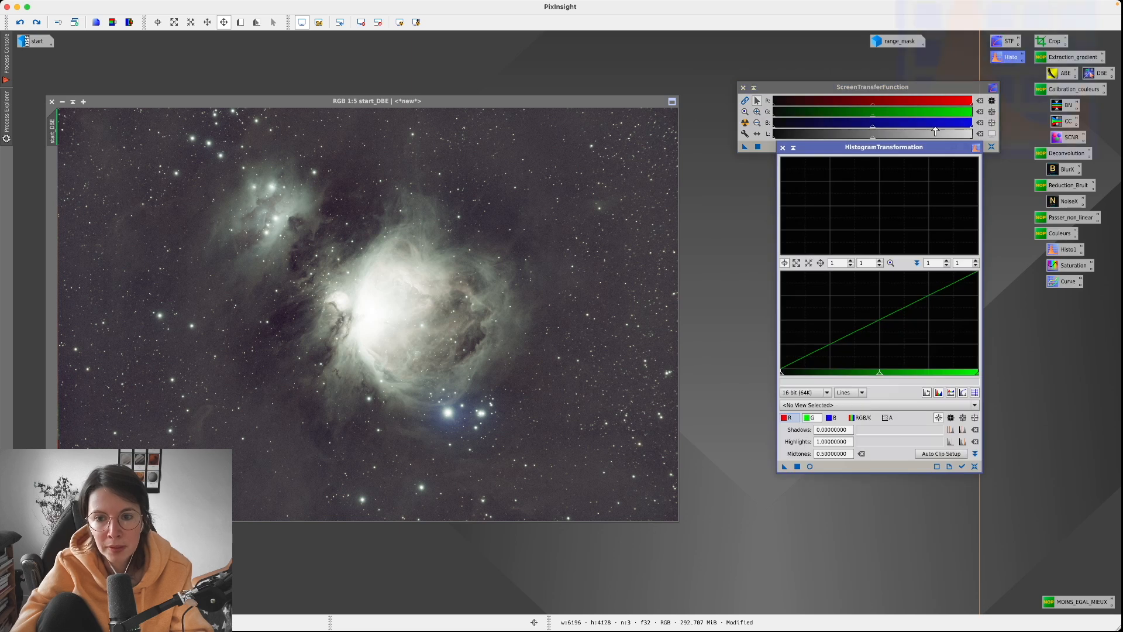
drag(864, 143, 829, 170)
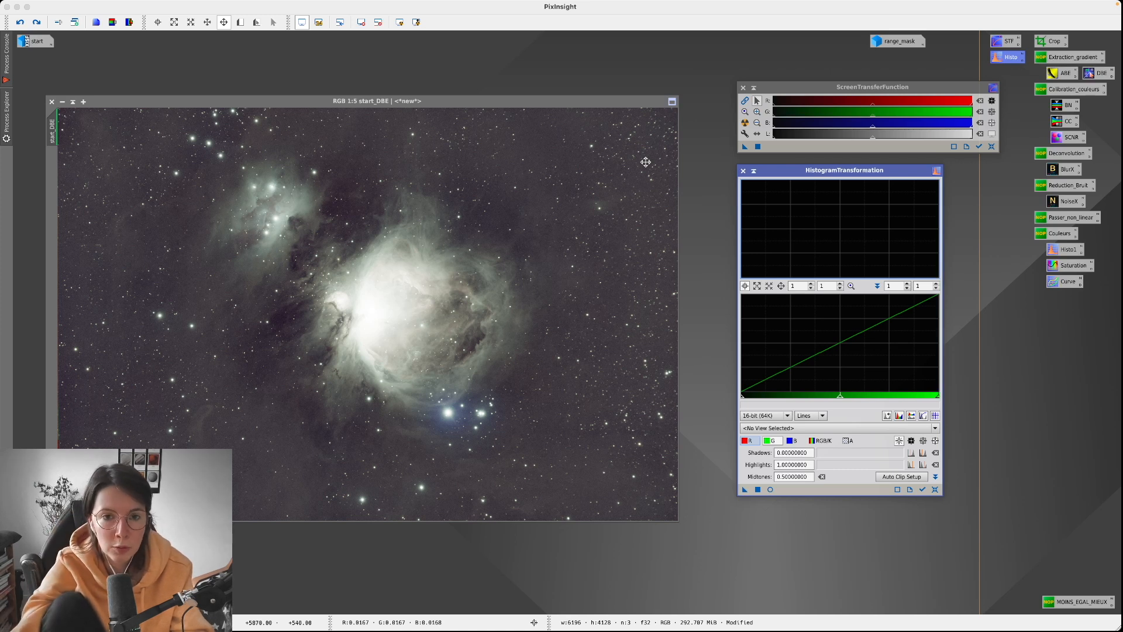
drag(627, 103, 639, 104)
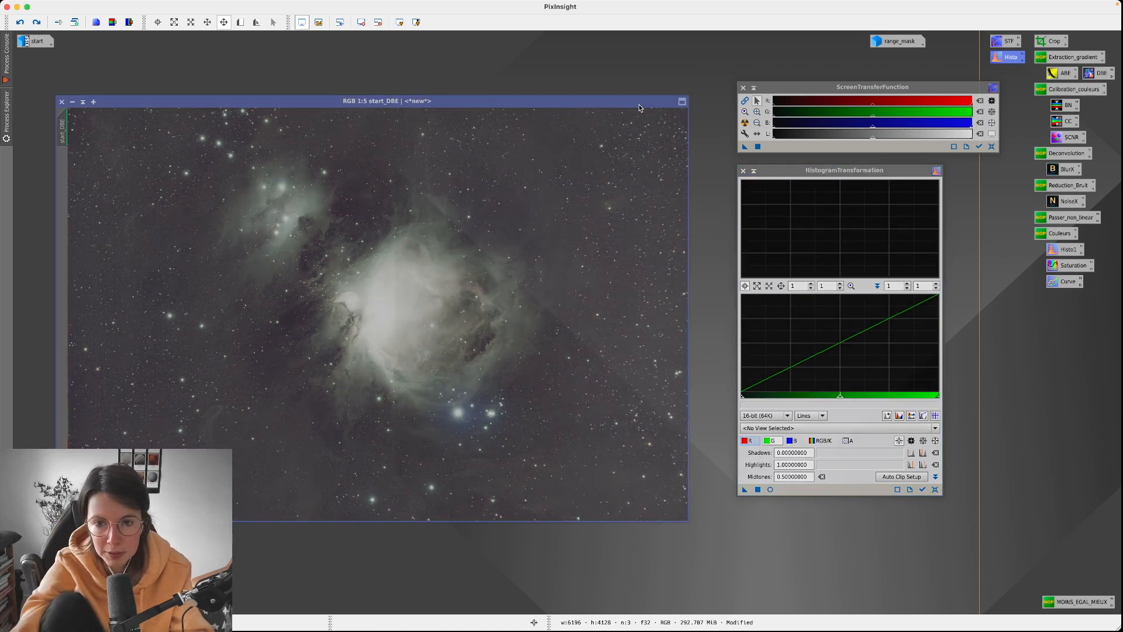
drag(987, 41, 1026, 66)
click(881, 103)
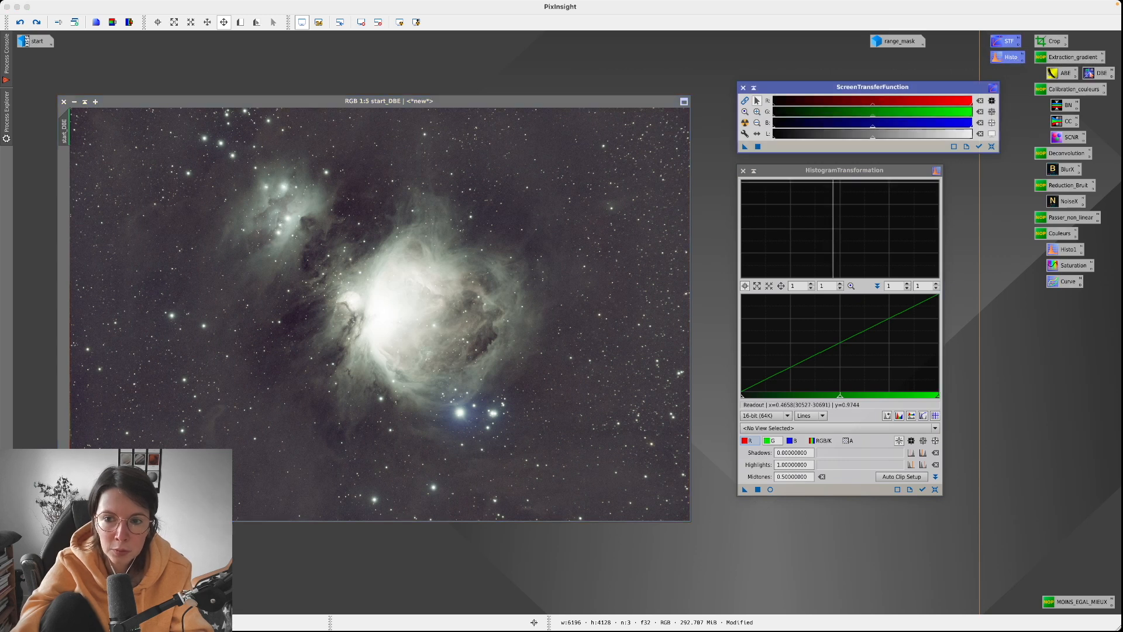
click(838, 169)
click(831, 91)
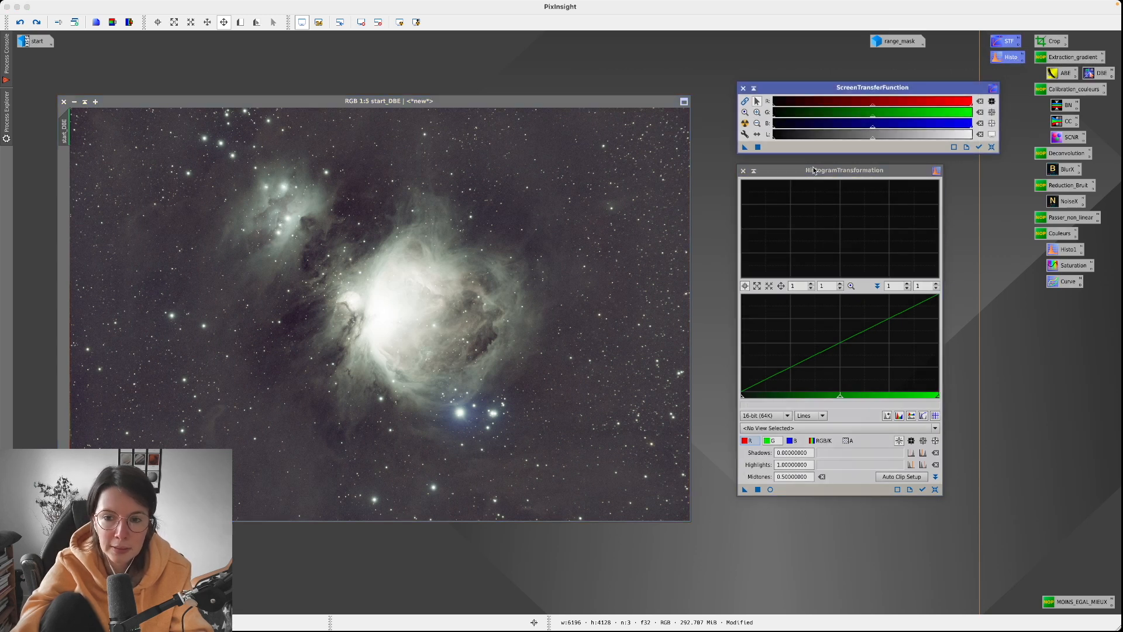
click(813, 171)
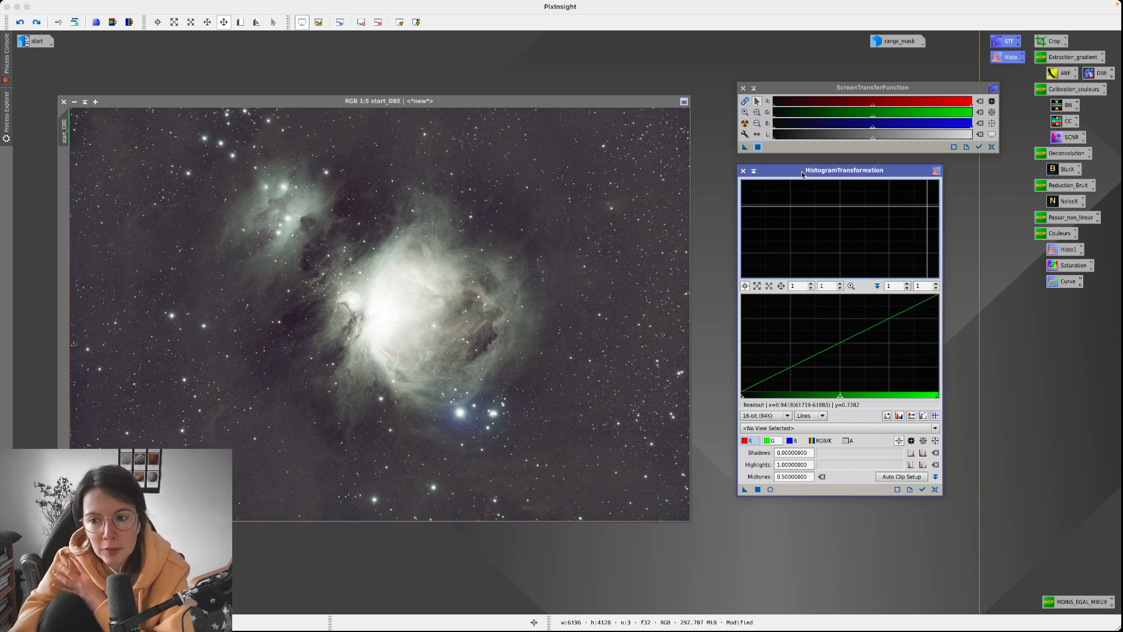
click(846, 89)
mouse_move(813, 172)
mouse_down()
mouse_move(685, 111)
mouse_move(568, 110)
mouse_move(597, 136)
mouse_move(814, 174)
mouse_up()
click(811, 86)
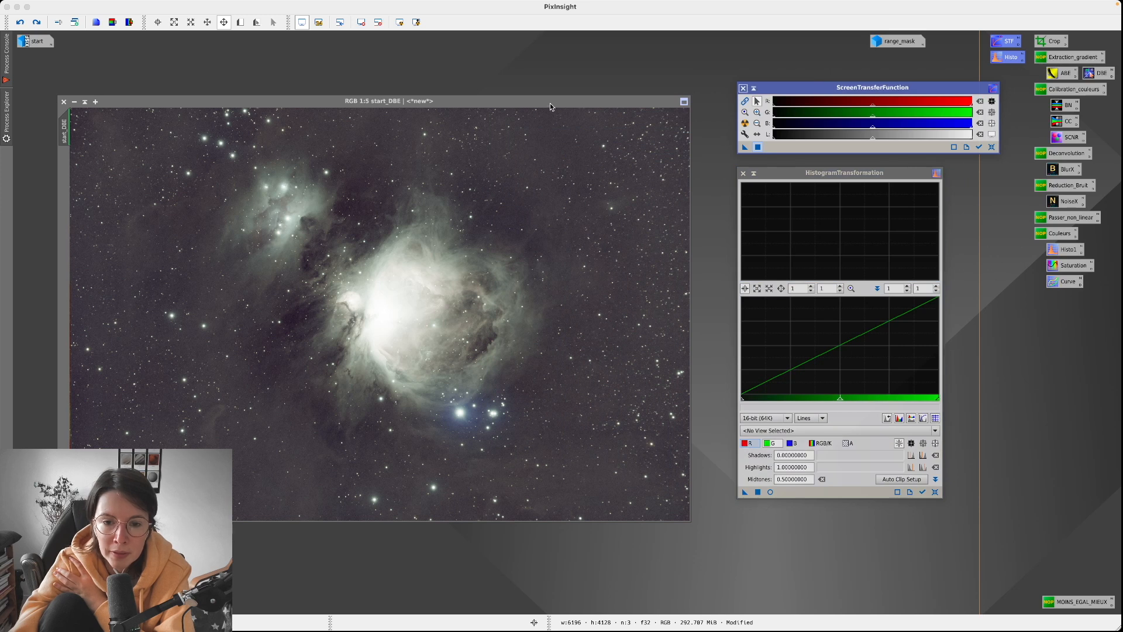
- Transfer start_DBE's screen stretch into HistogramTransformation with view tracking enabled in both processes, and apply the transformation to the image
click(566, 106)
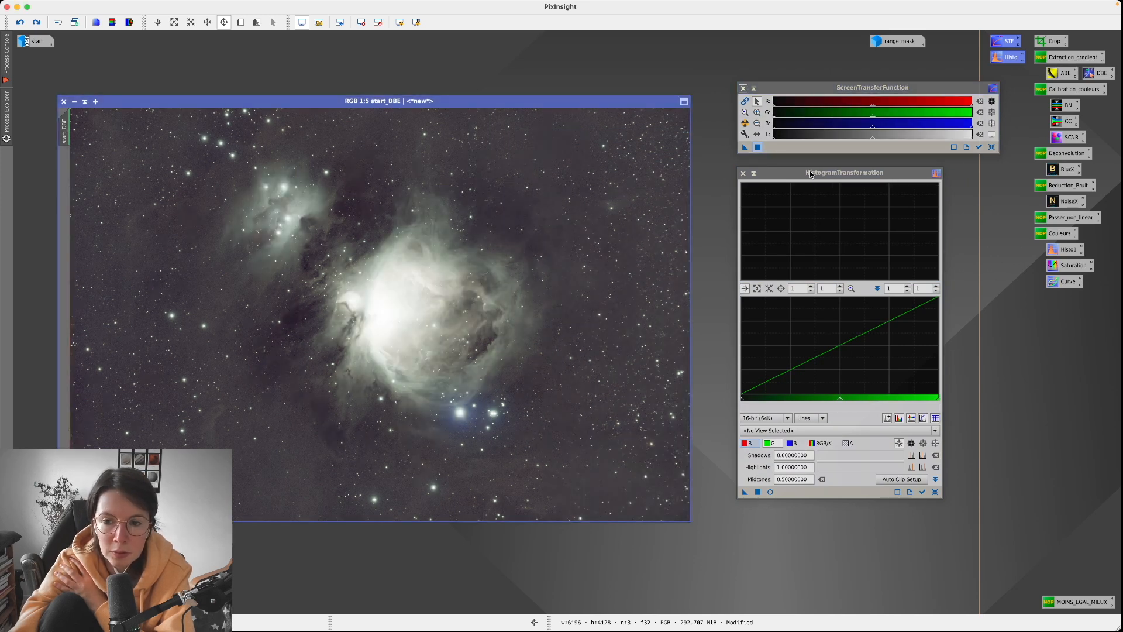
click(973, 141)
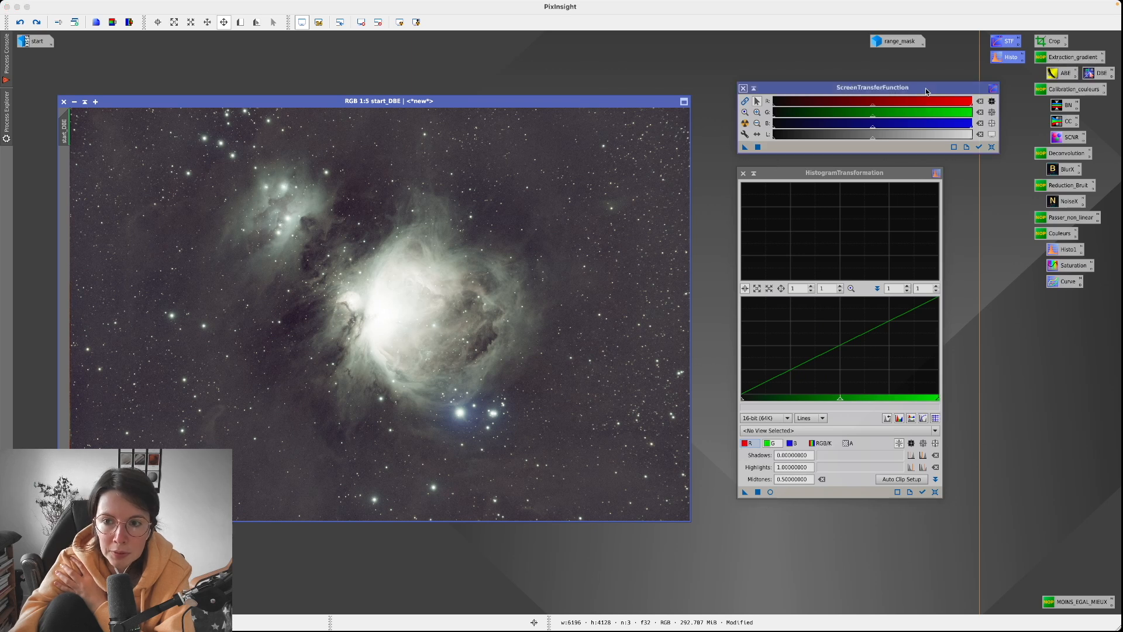
click(979, 148)
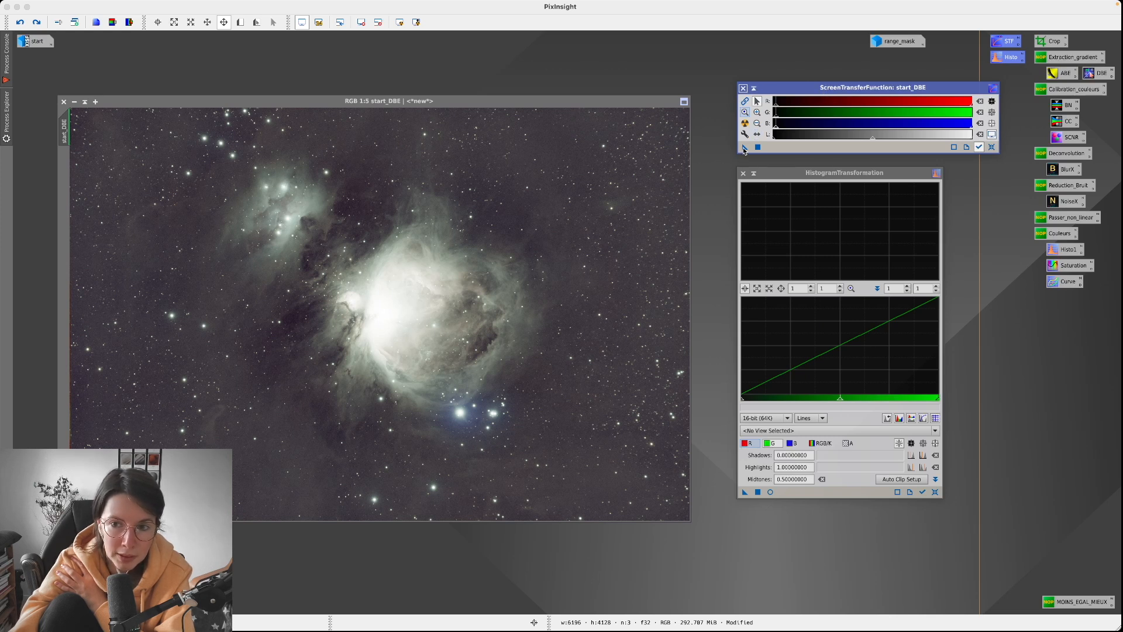
drag(744, 150, 785, 495)
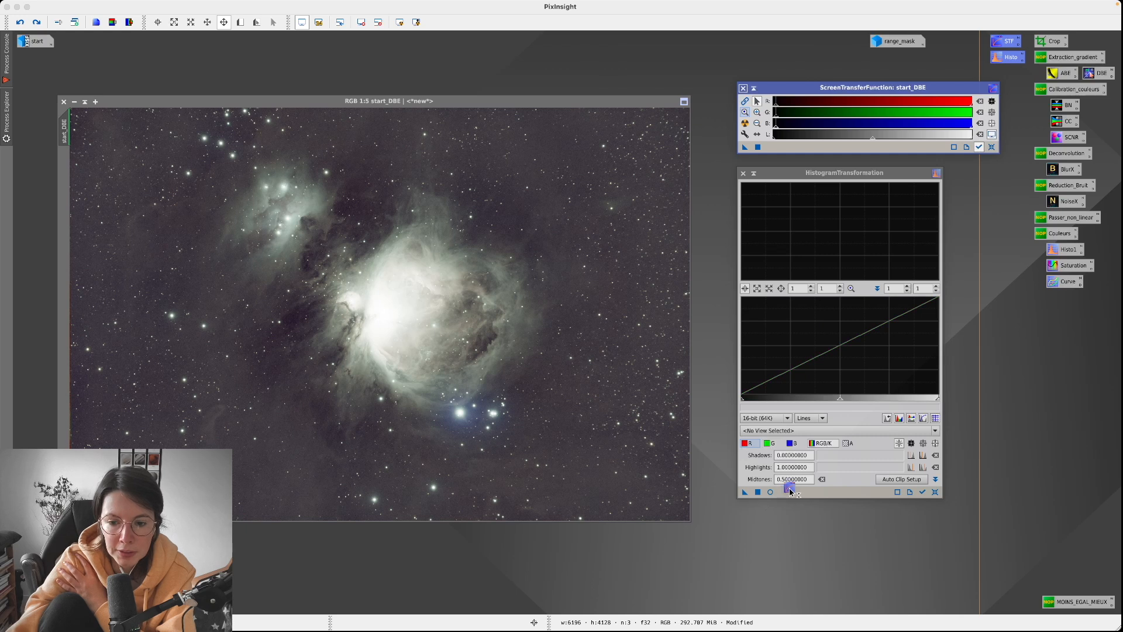
click(921, 493)
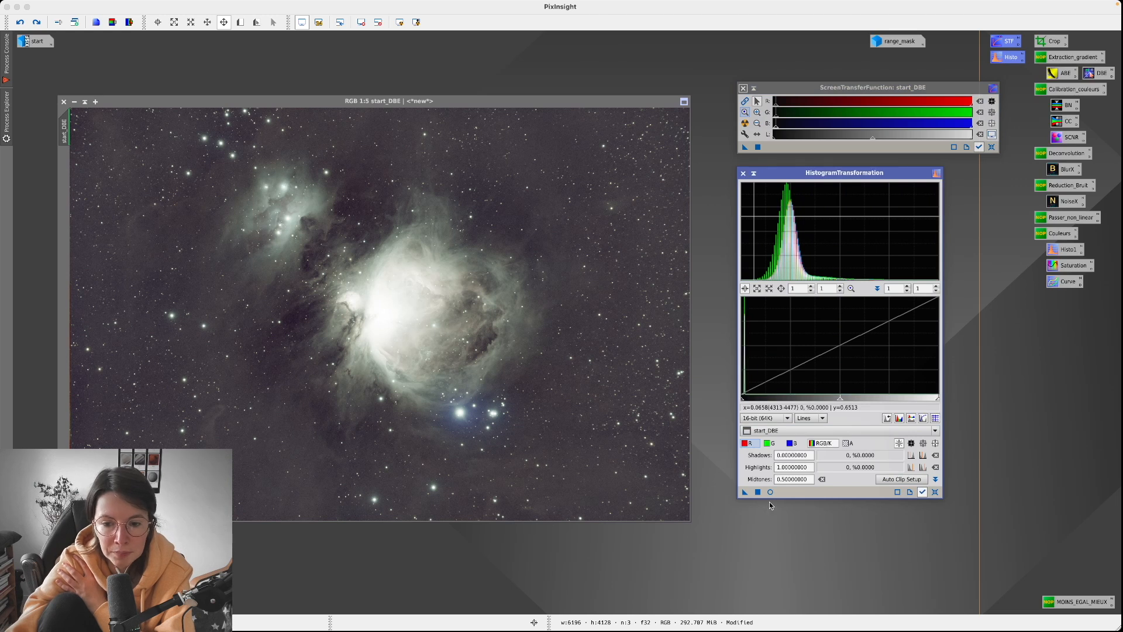
drag(744, 494, 623, 462)
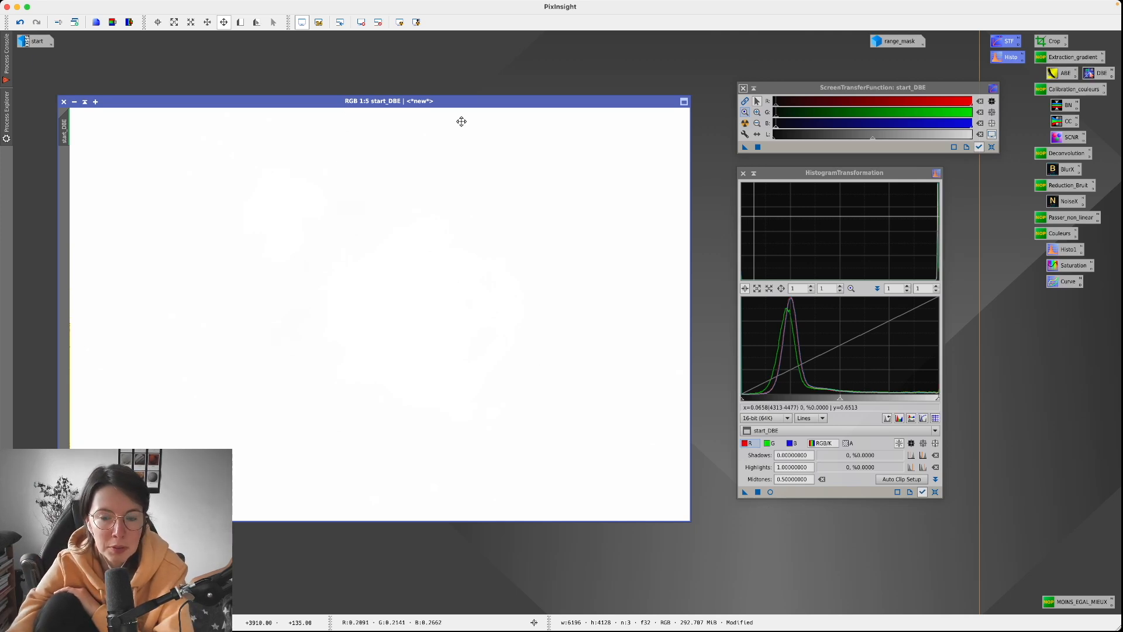
- Close HistogramTransformation, reset the ScreenTransferFunction on start_DBE, and close its window
click(786, 91)
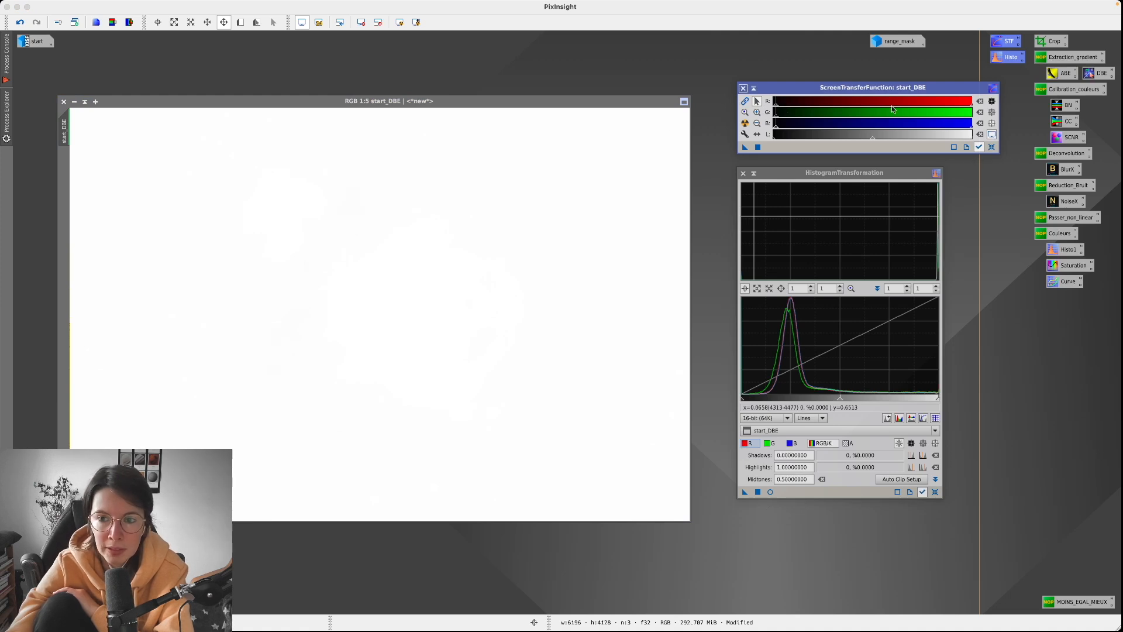
click(744, 174)
drag(845, 86, 815, 119)
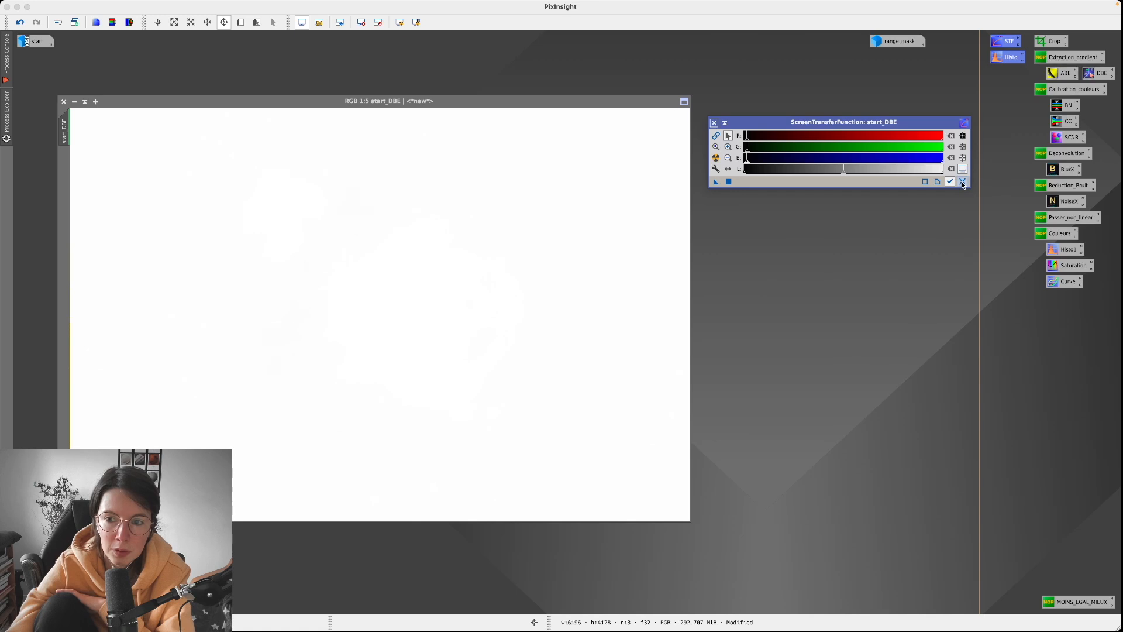
double_click(1061, 72)
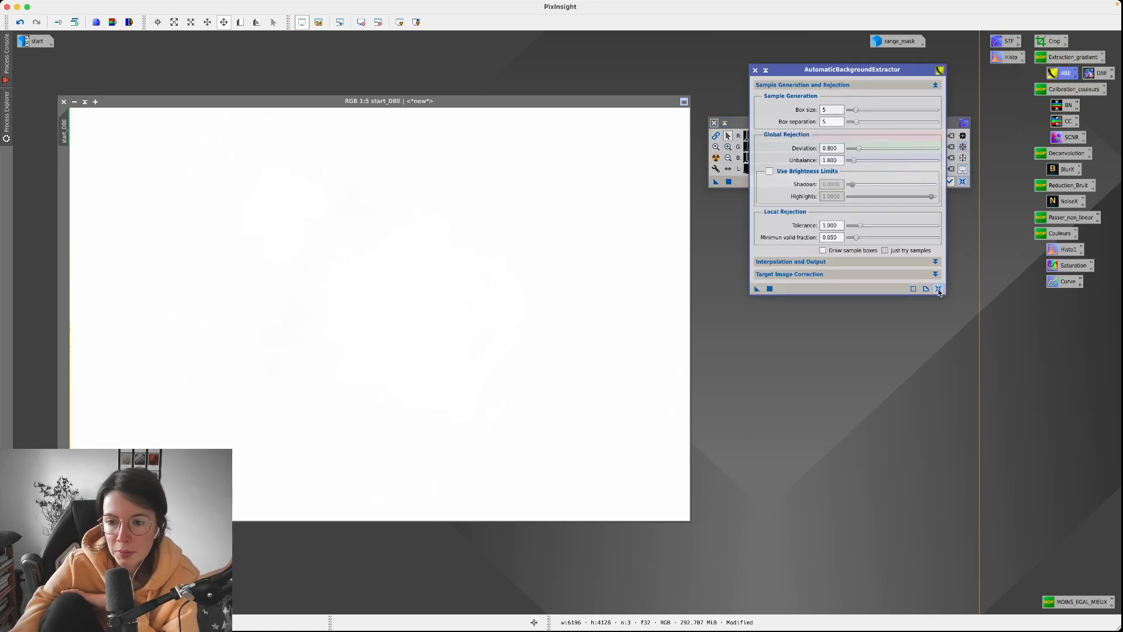
click(756, 71)
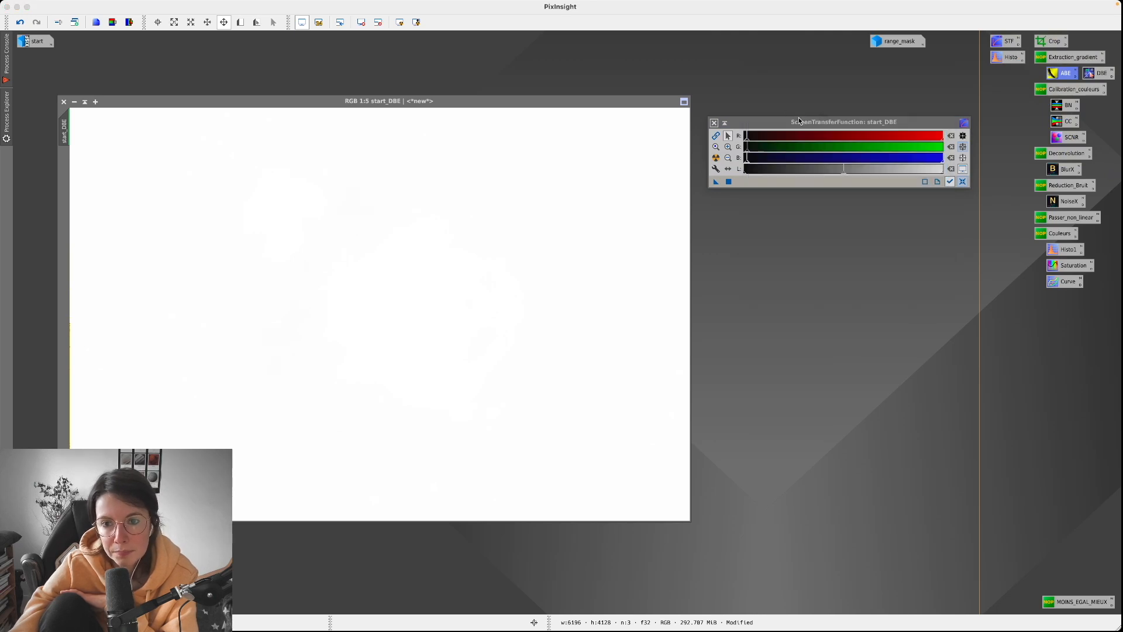
click(963, 182)
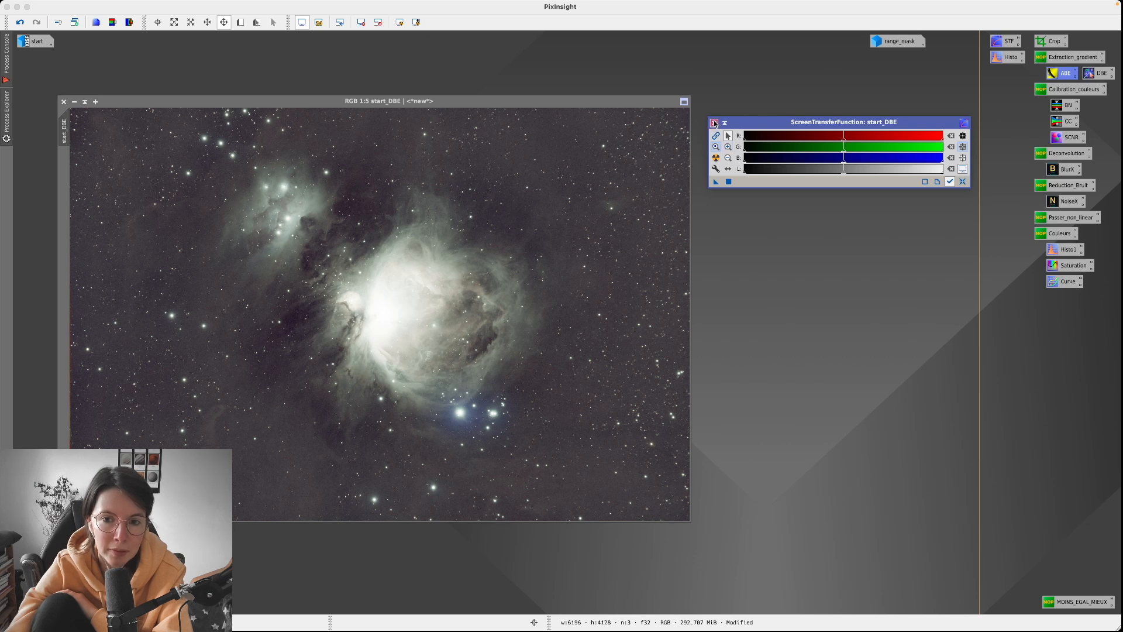
click(714, 122)
- Save the stretched start_DBE image as a TIFF in the Downloads folder, replacing the existing start_DBE.tif and accepting the TIFF options
drag(610, 105, 734, 108)
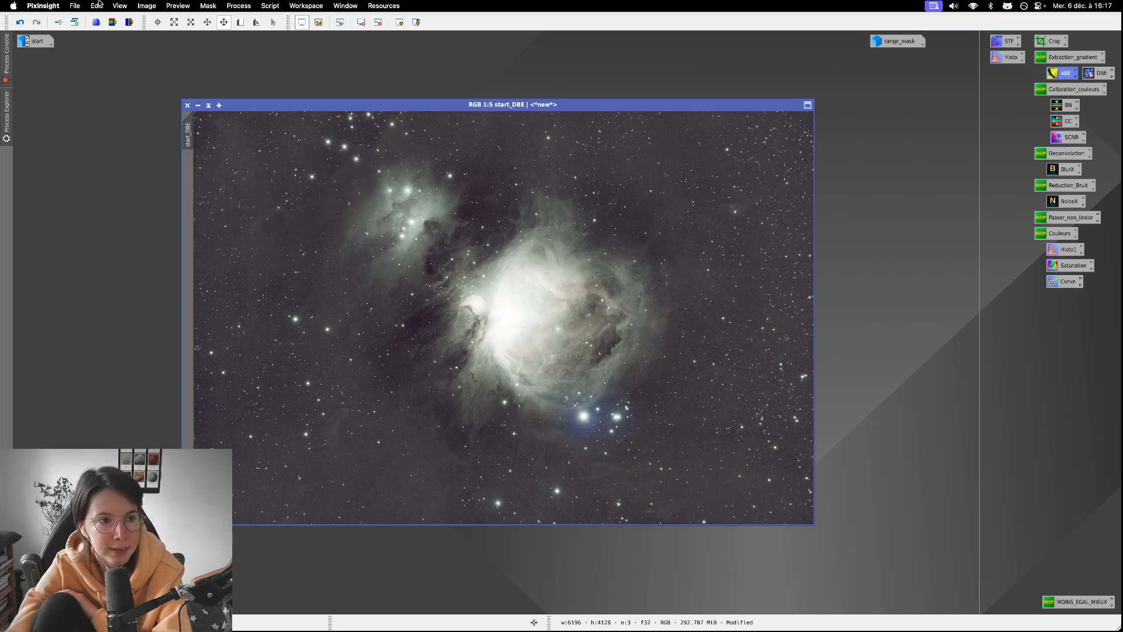
click(84, 5)
click(87, 96)
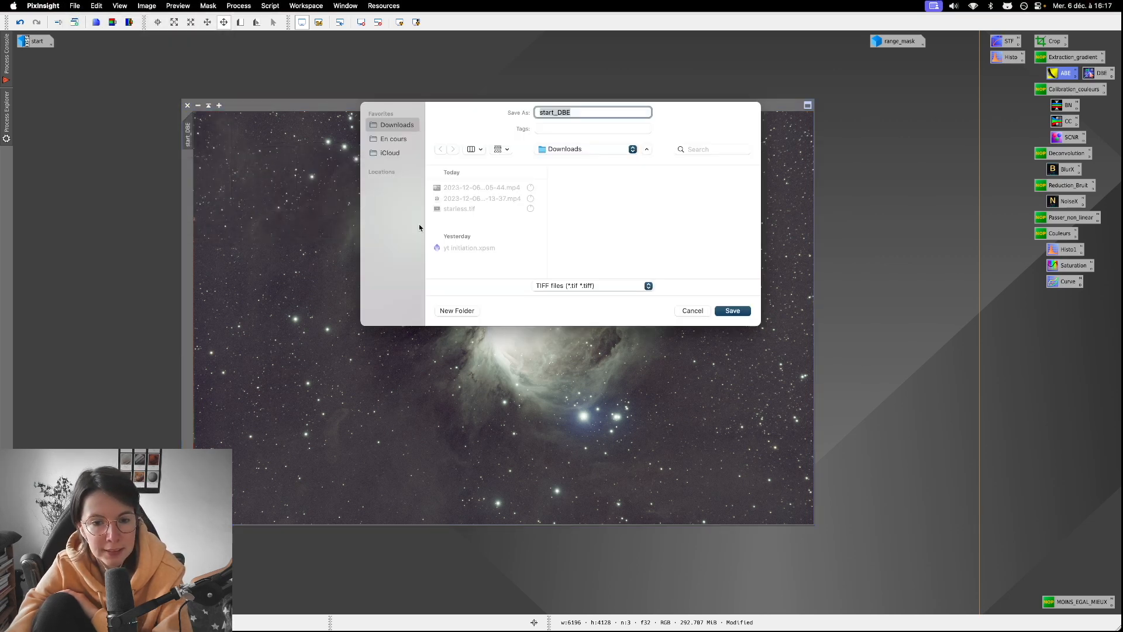
click(732, 311)
click(590, 260)
click(599, 338)
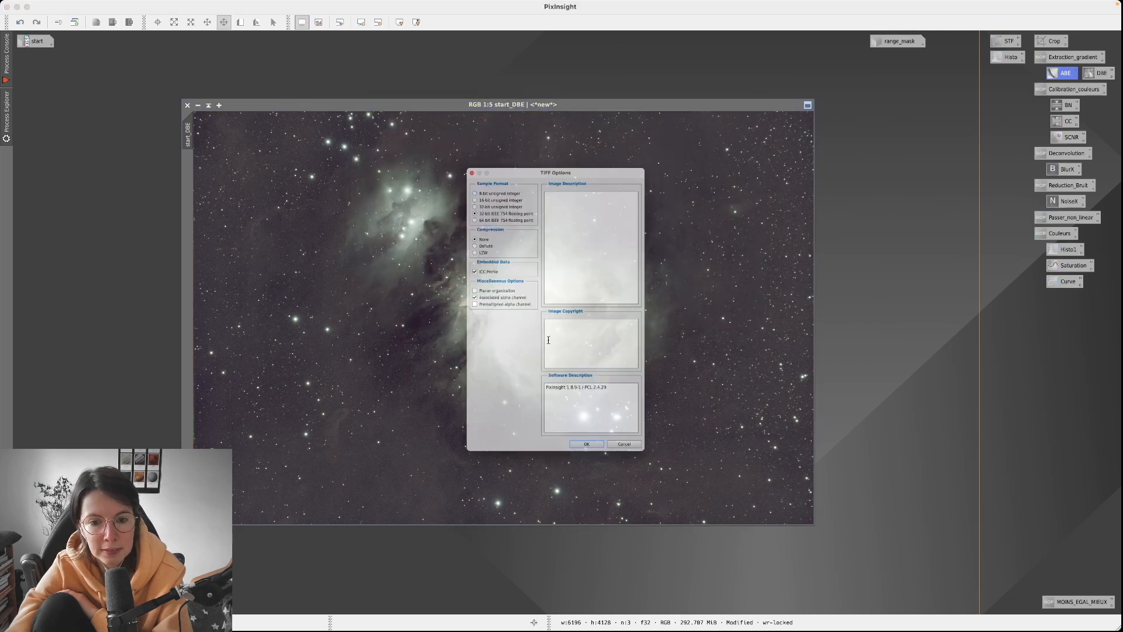
click(592, 490)
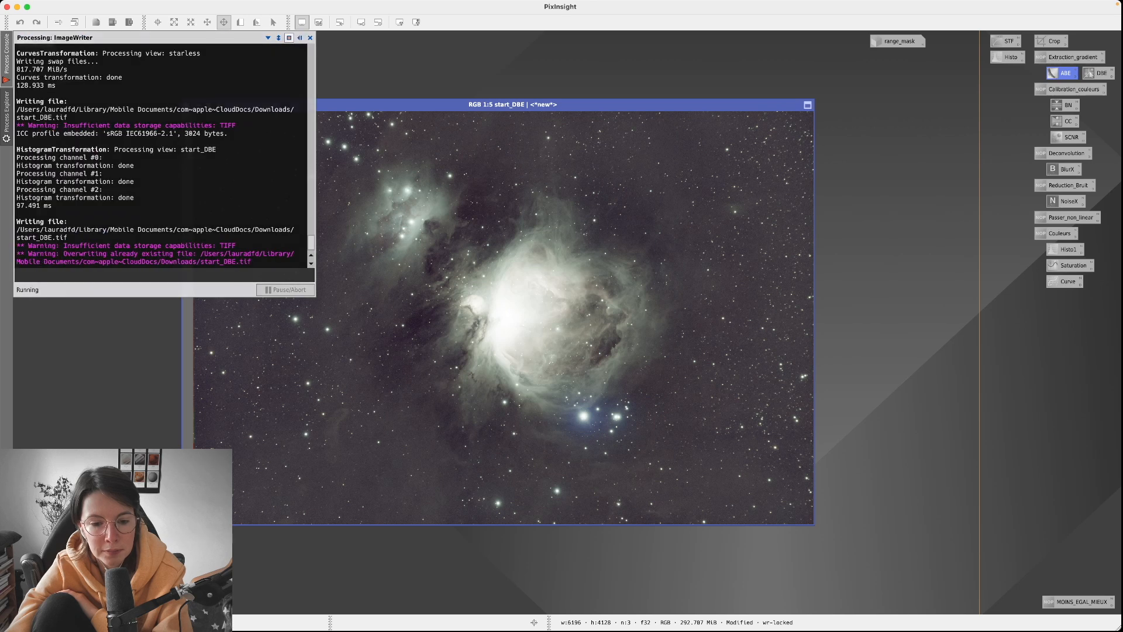
- Switch to Finder, preview the exported start_DBE.tif in the Downloads folder, and close the folder window
click(449, 608)
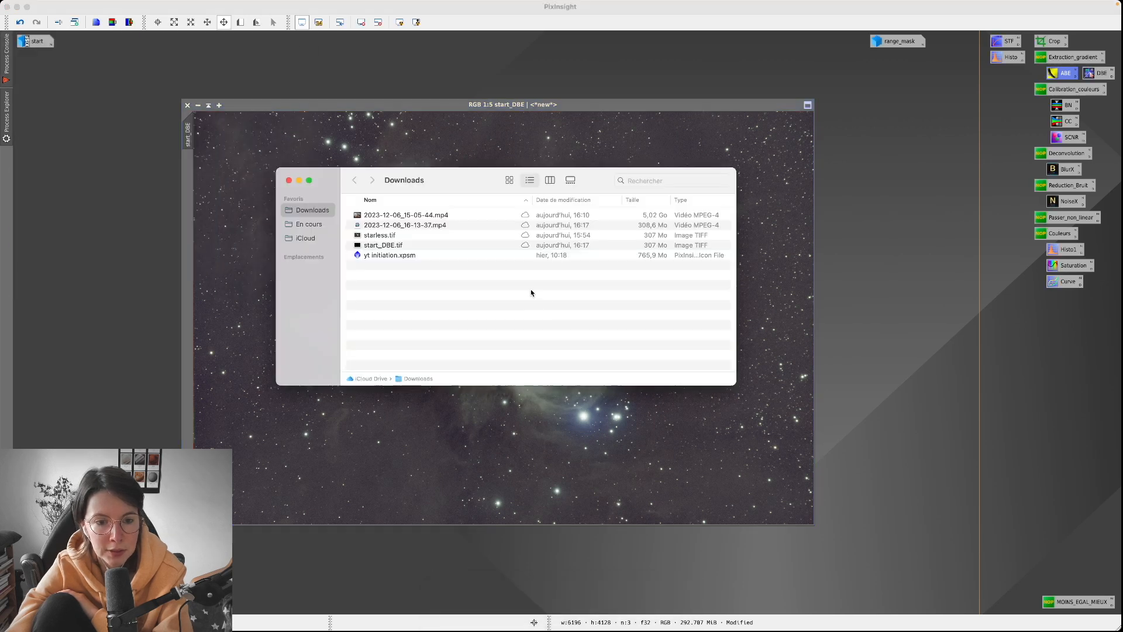
click(442, 244)
key(space)
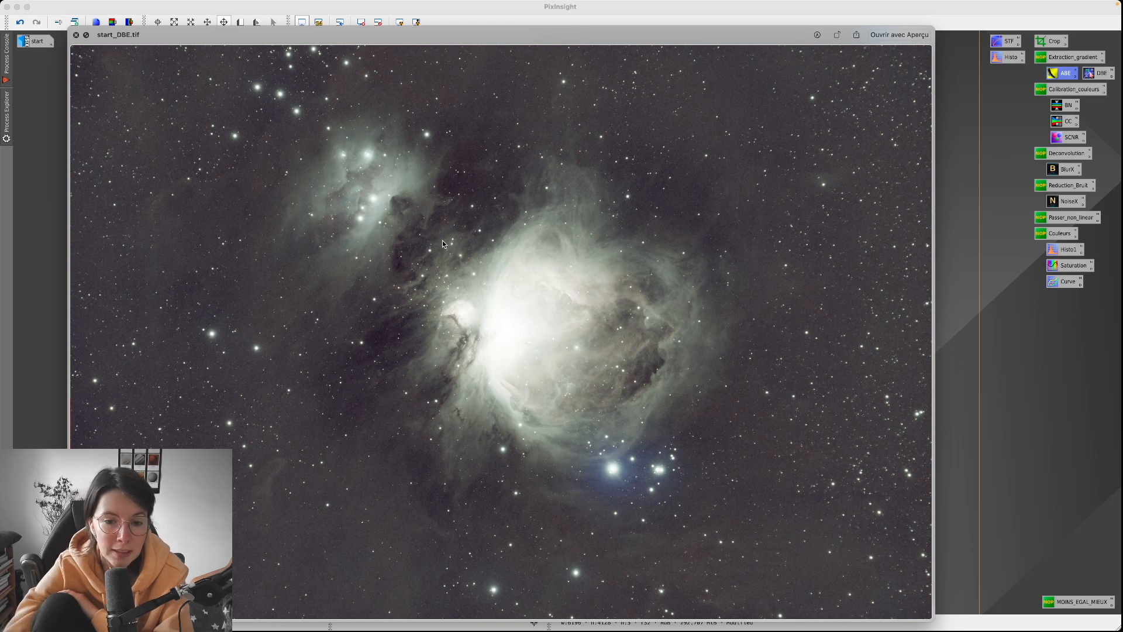
key(space)
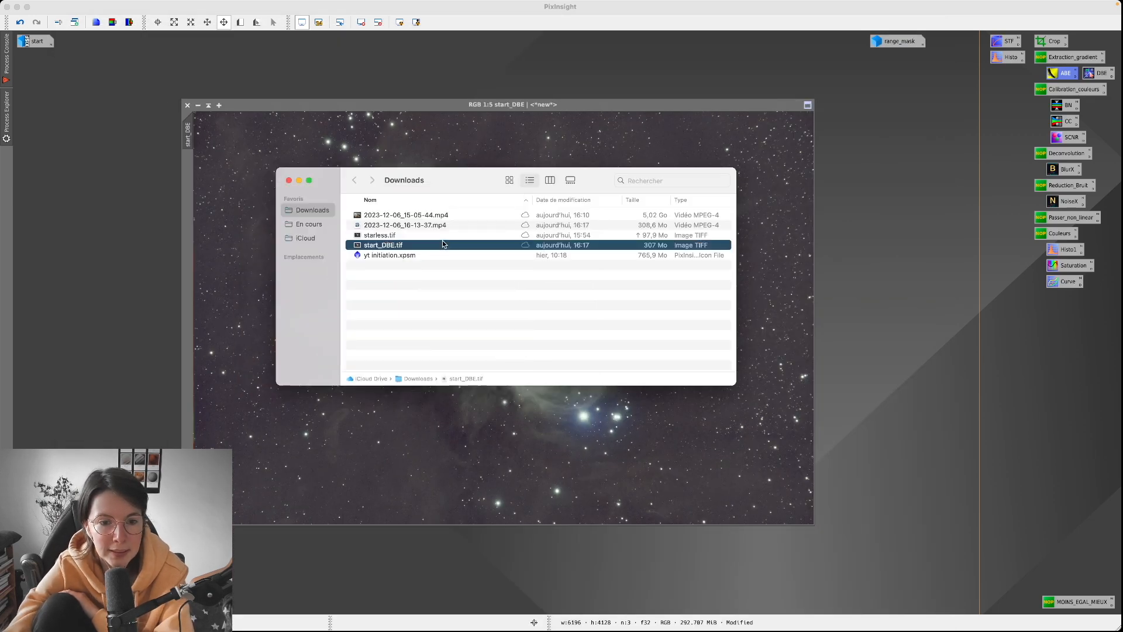
click(289, 181)
- Reposition the start_DBE image and open HistogramTransformation from the Histo1 process icon beside it
drag(593, 103, 518, 90)
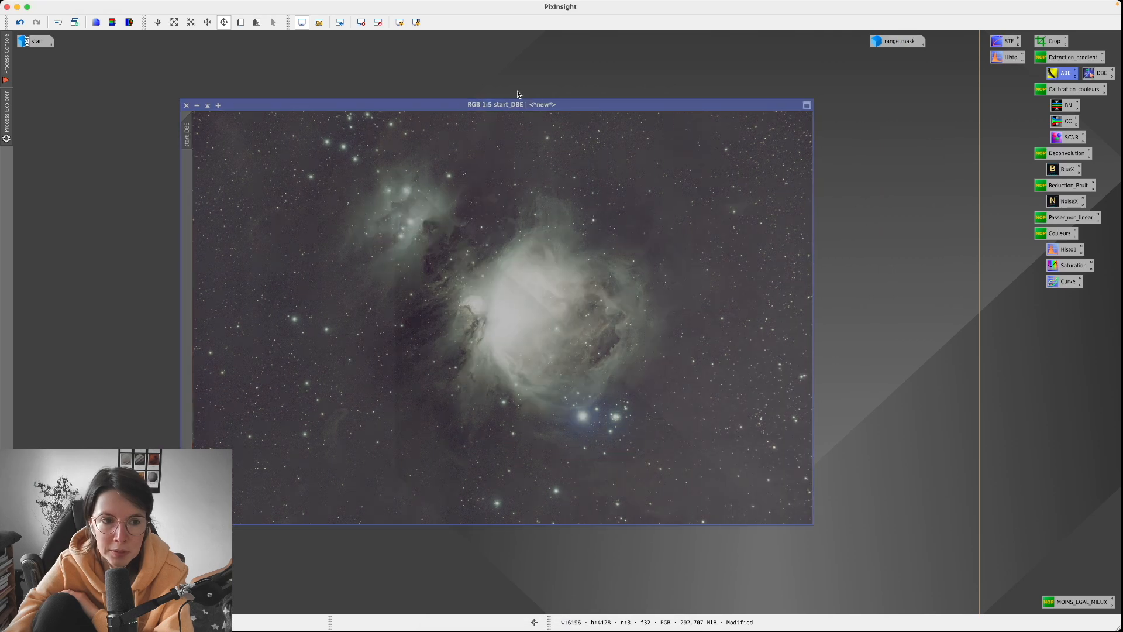
drag(1012, 234, 1120, 308)
click(804, 195)
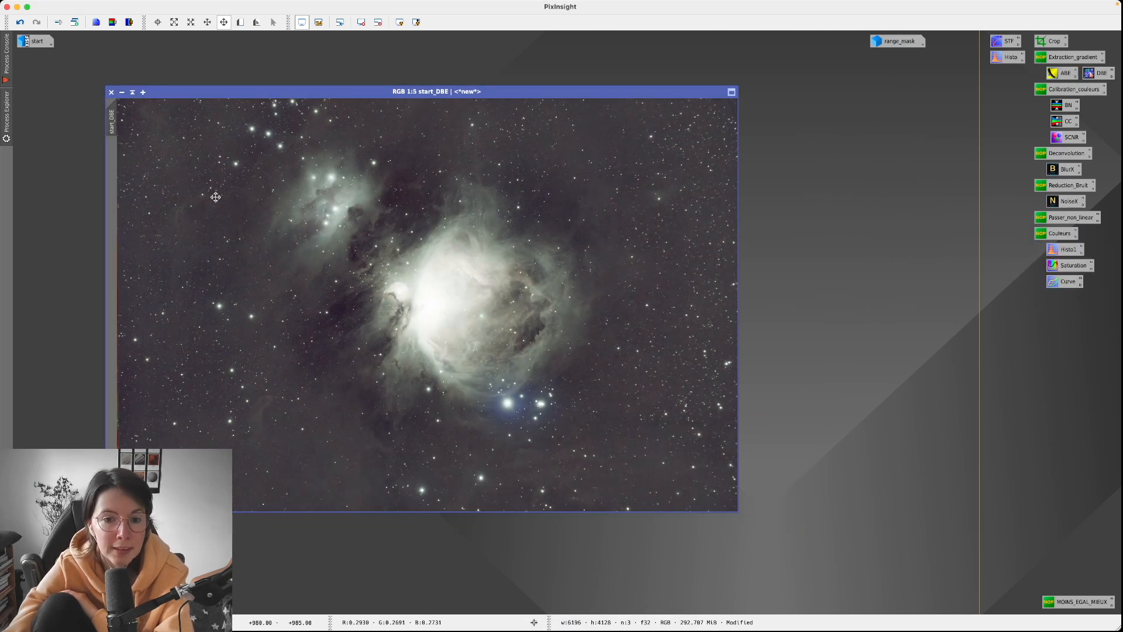
double_click(1048, 251)
drag(830, 178, 862, 170)
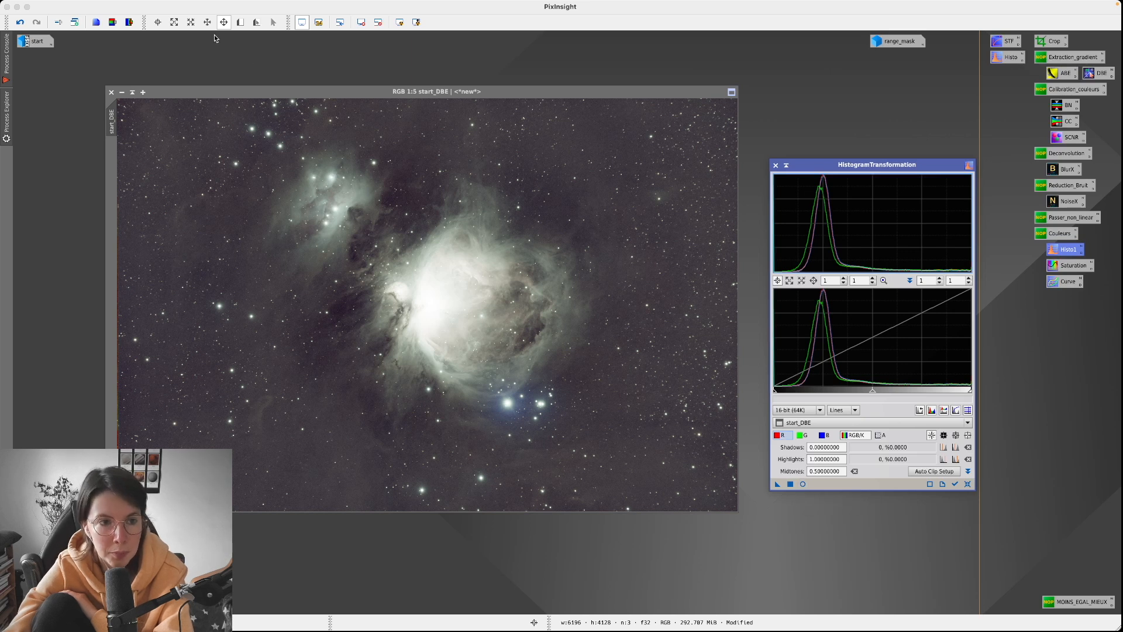
click(240, 23)
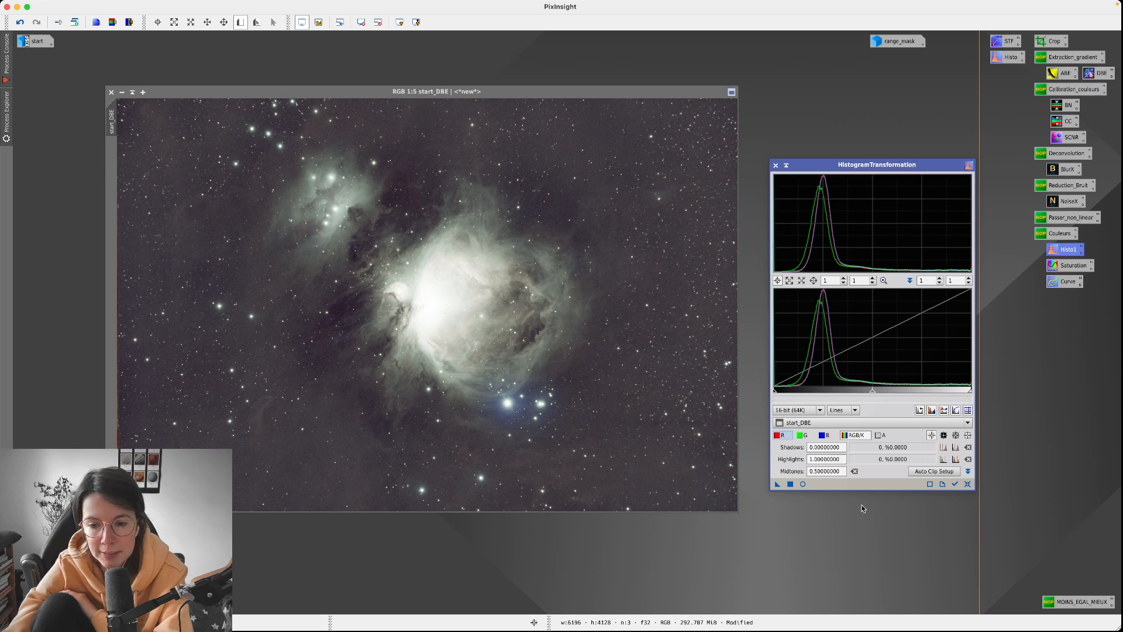
- Try a combined RGB/K midtones value of about 0.233 in HistogramTransformation with the real-time preview closed, and reset the process
click(804, 485)
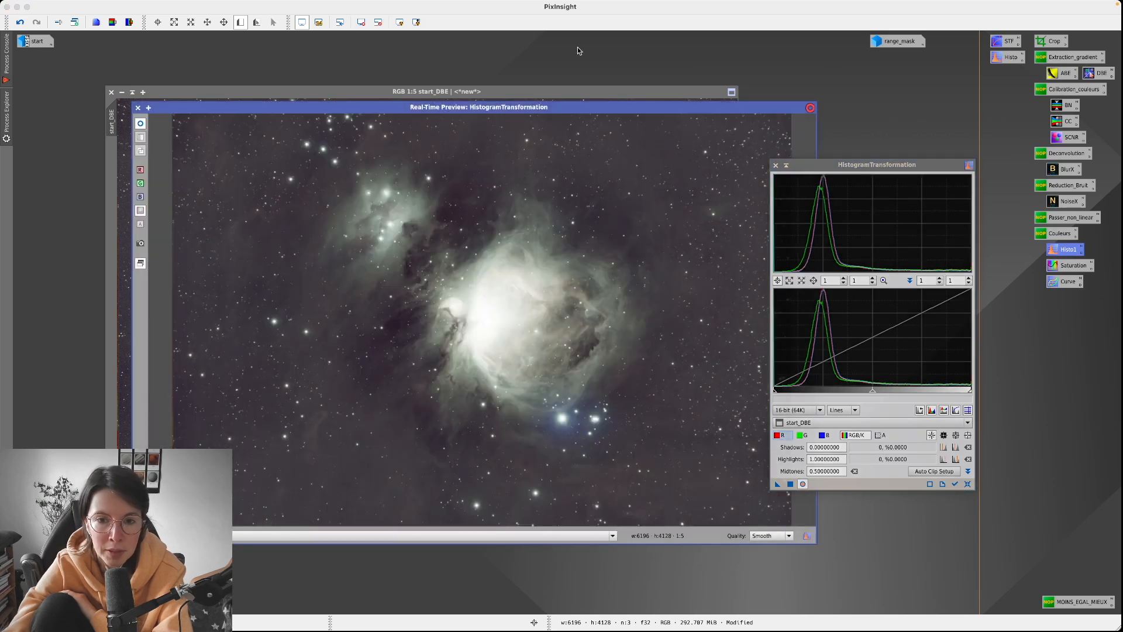
click(137, 107)
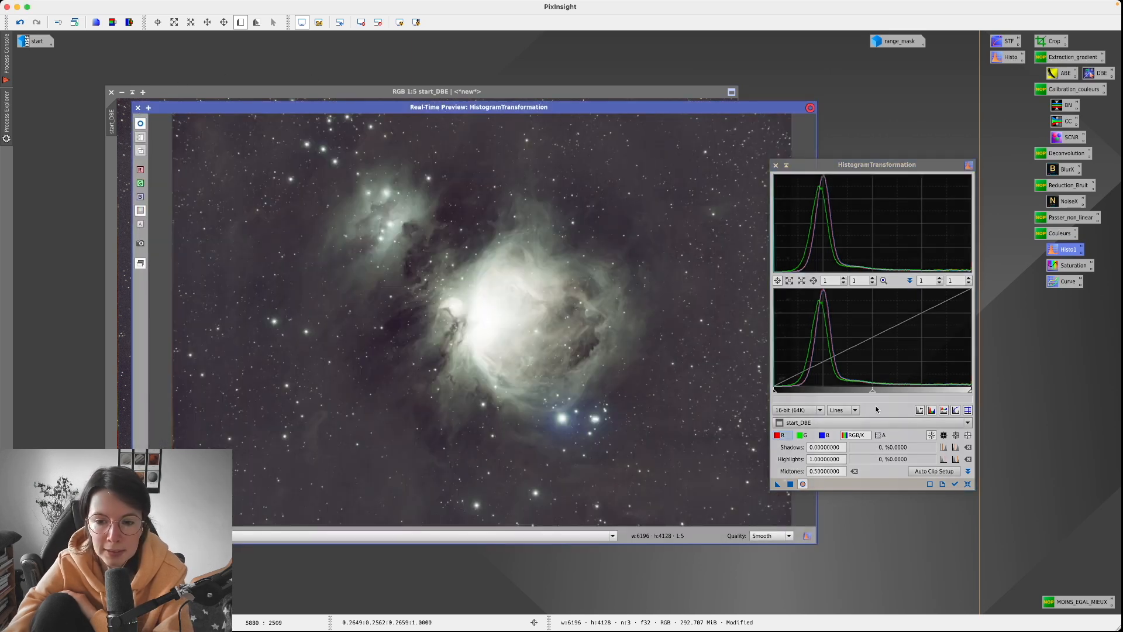
click(138, 107)
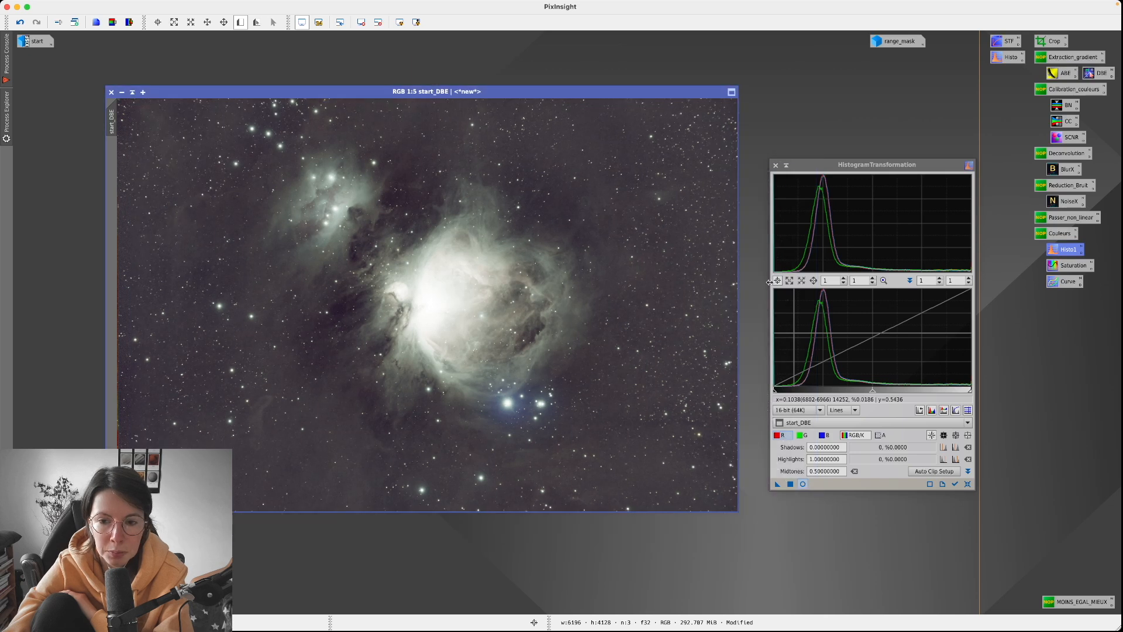
drag(872, 390, 820, 388)
click(968, 484)
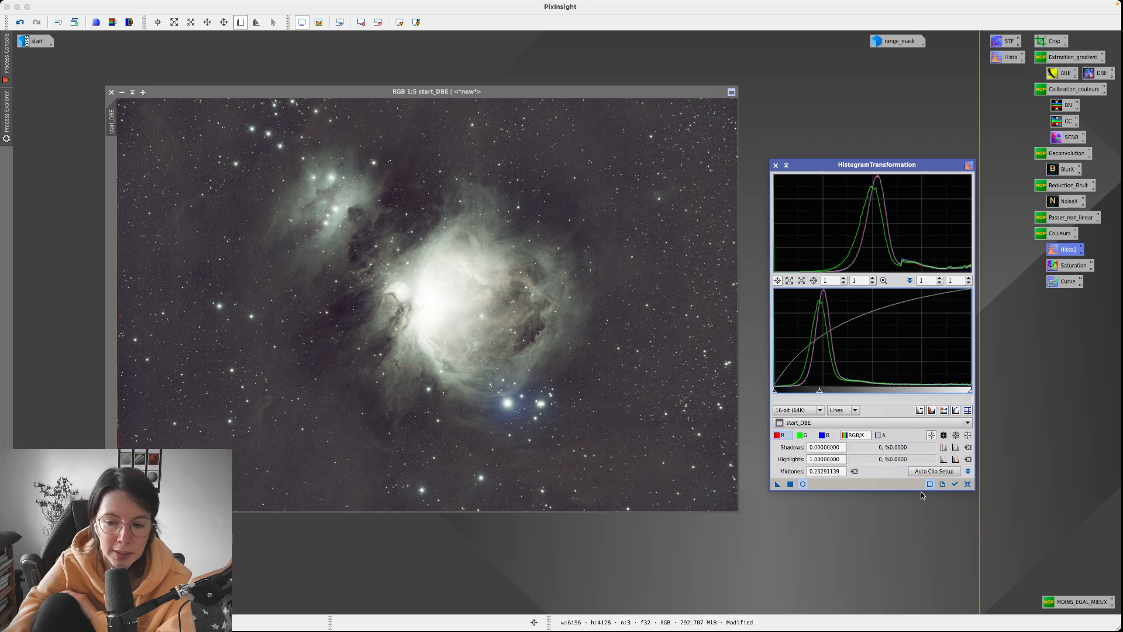
click(967, 484)
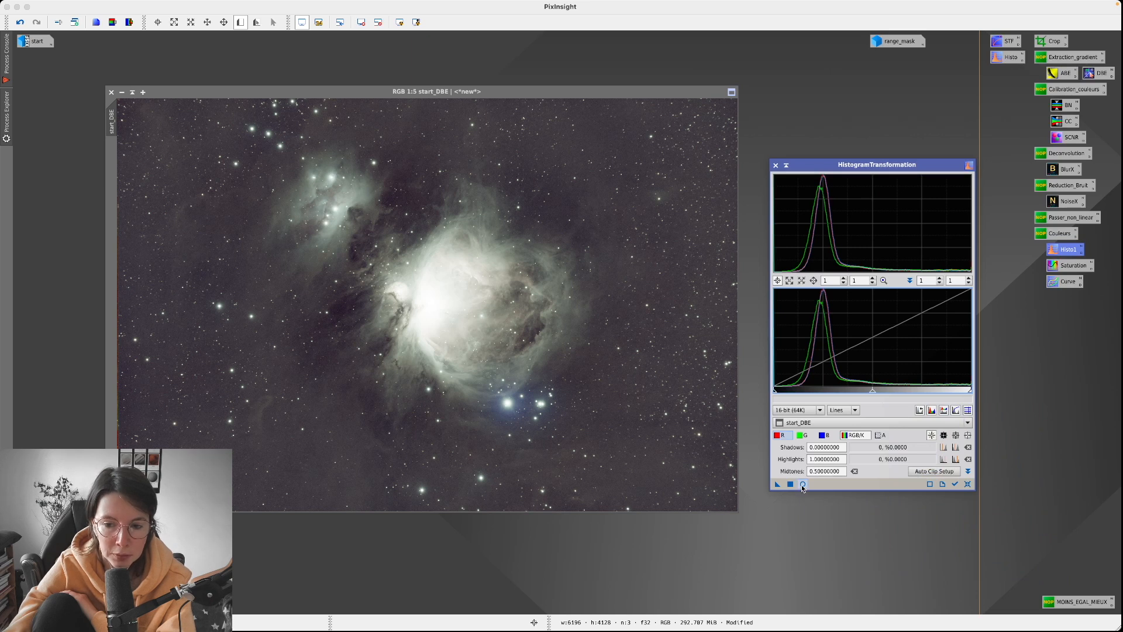
- Open the real-time preview beside HistogramTransformation, test the RGB/K midtones at 0.40, and reset the parameters
click(802, 485)
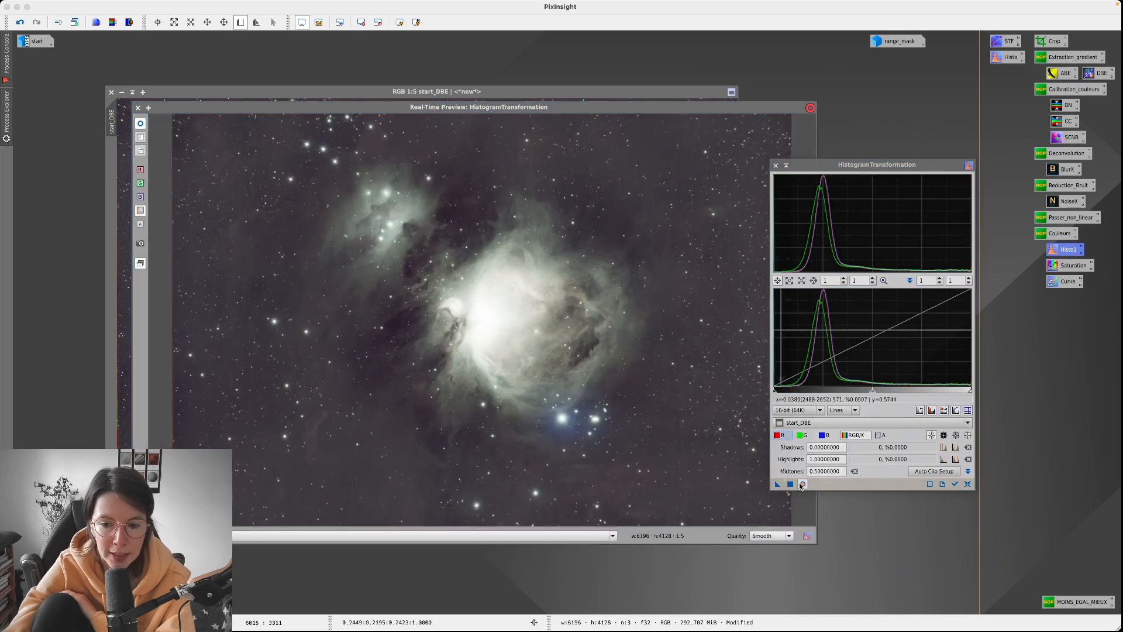
drag(582, 107, 374, 86)
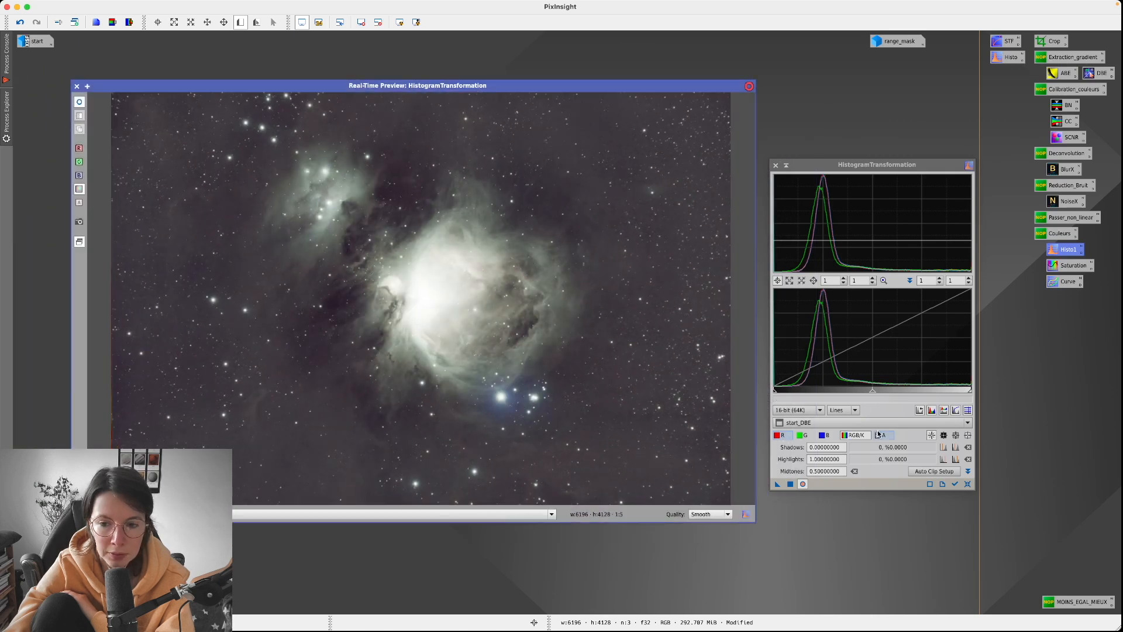
mouse_move(871, 393)
mouse_down()
mouse_move(886, 393)
mouse_move(852, 393)
mouse_up()
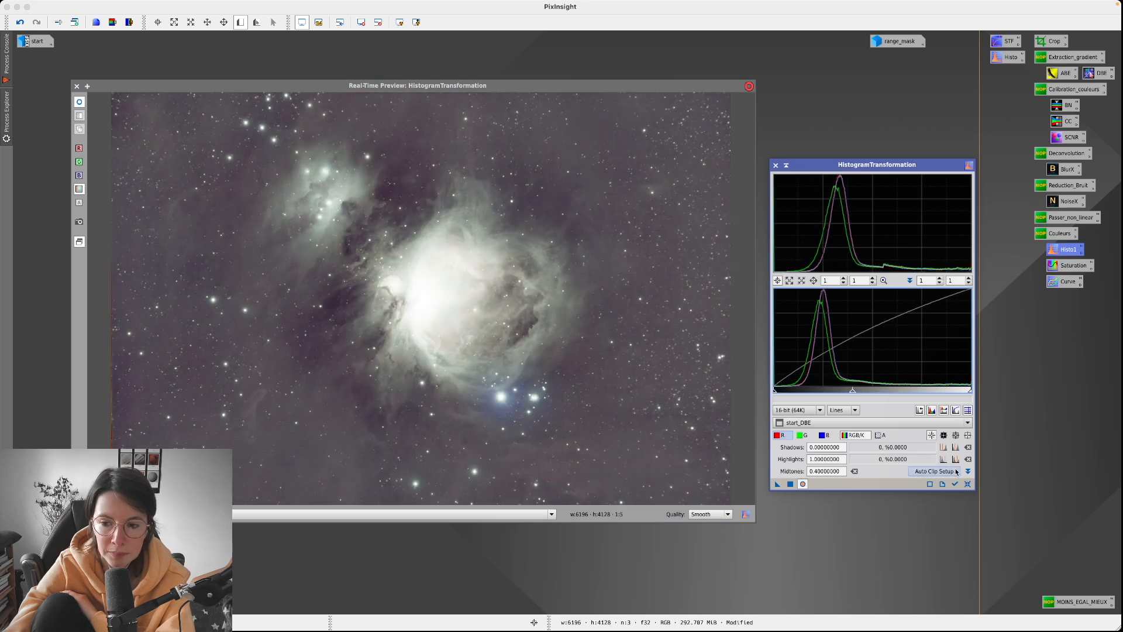
click(967, 484)
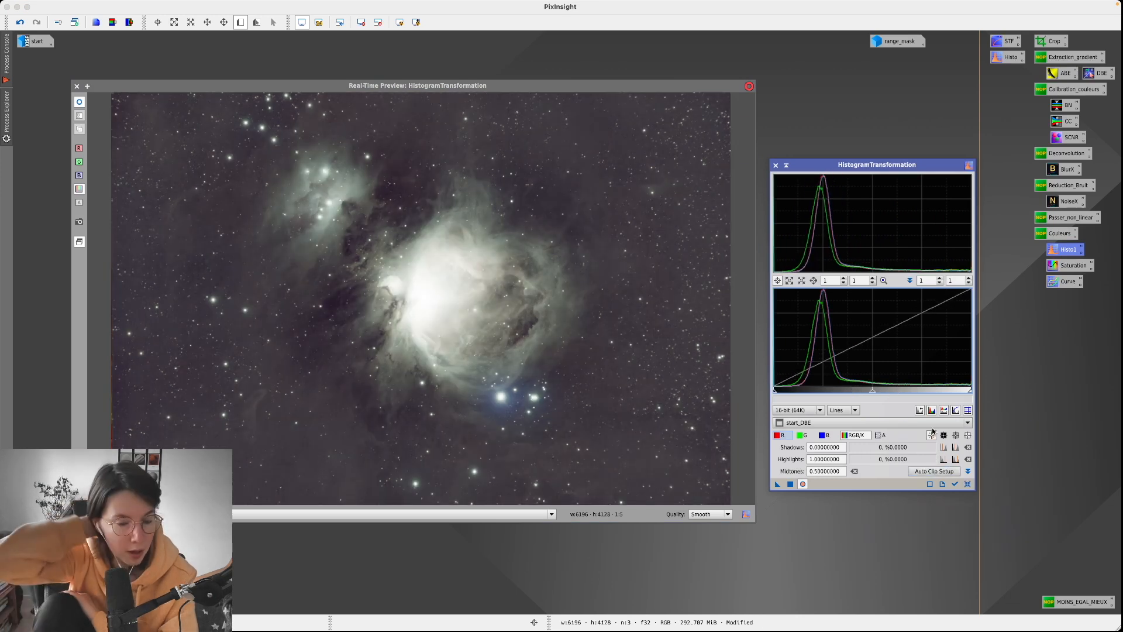
- Try a green-channel midtones value of about 0.511 on start_DBE, apply it, and reset HistogramTransformation
click(803, 436)
drag(871, 393, 871, 394)
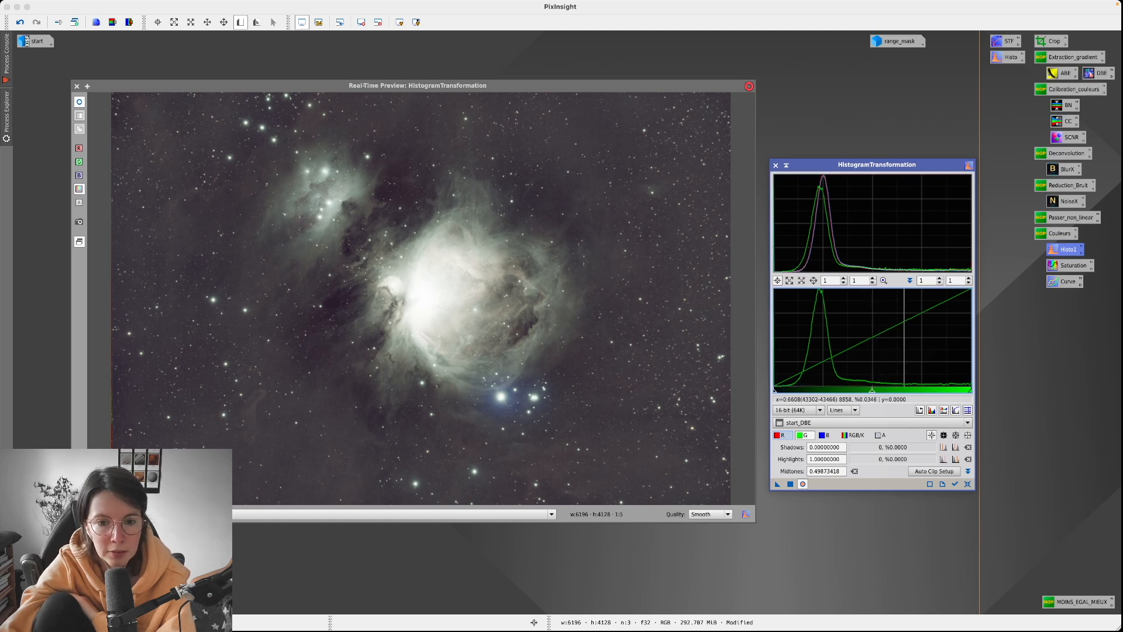
drag(872, 395, 873, 395)
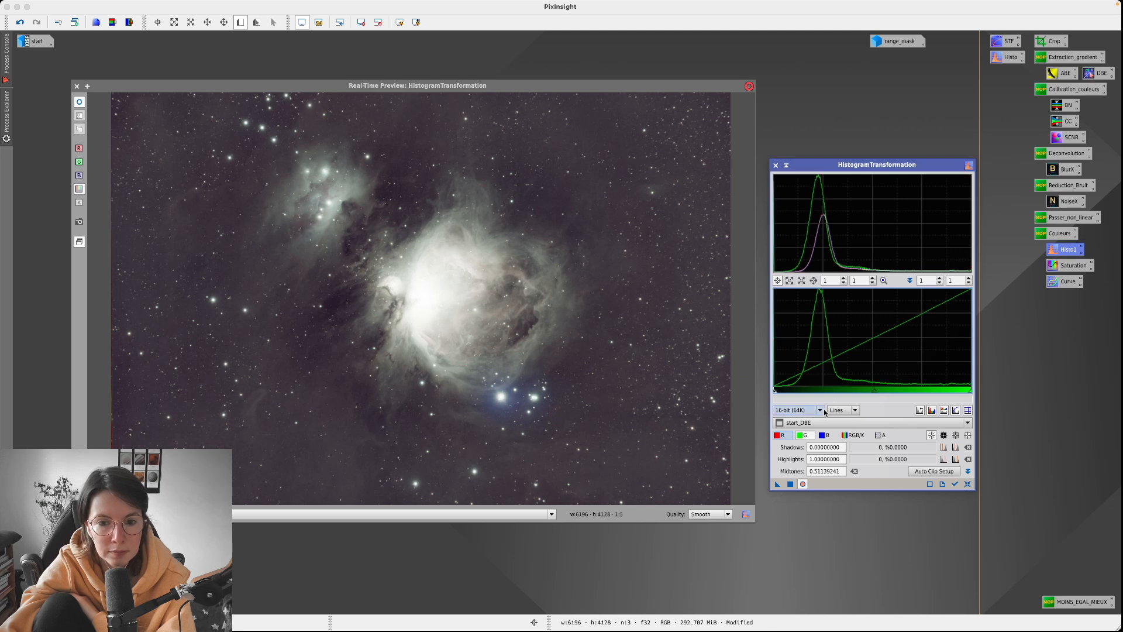
click(790, 484)
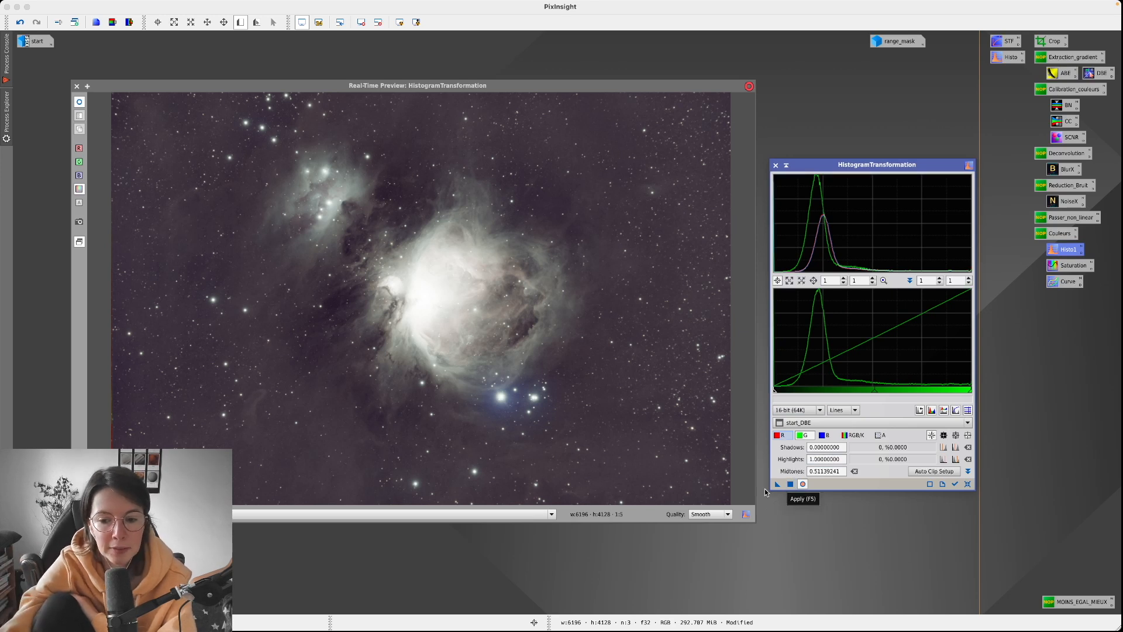
click(967, 484)
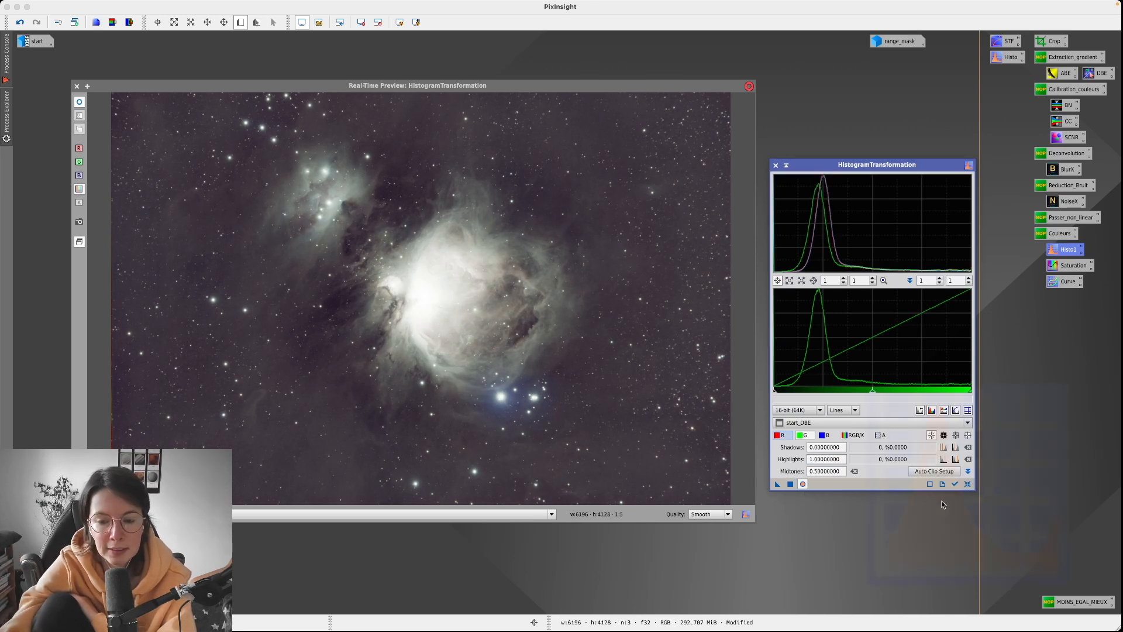
- Test the combined RGB/K midtones at about 0.367 in the real-time preview and reset the parameters
click(854, 434)
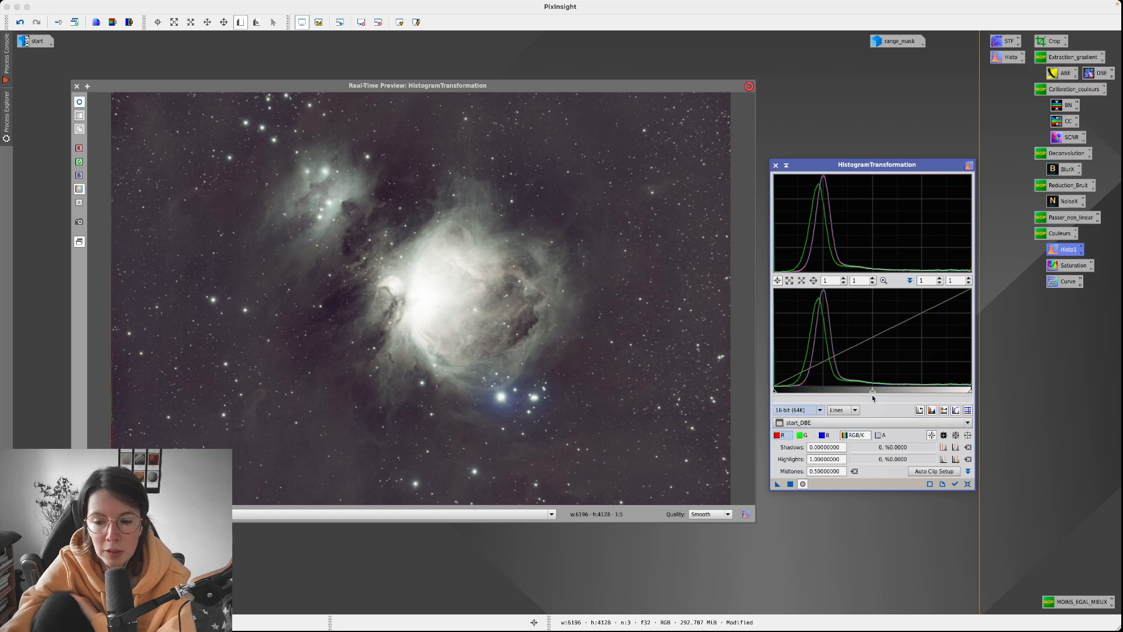
drag(875, 392, 846, 391)
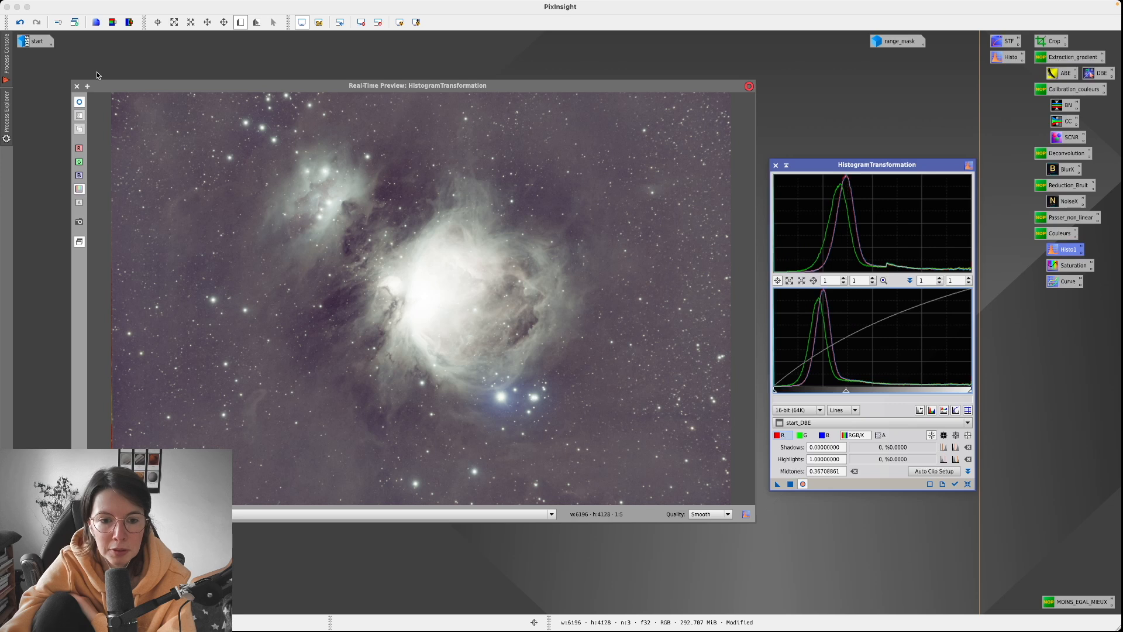
click(968, 484)
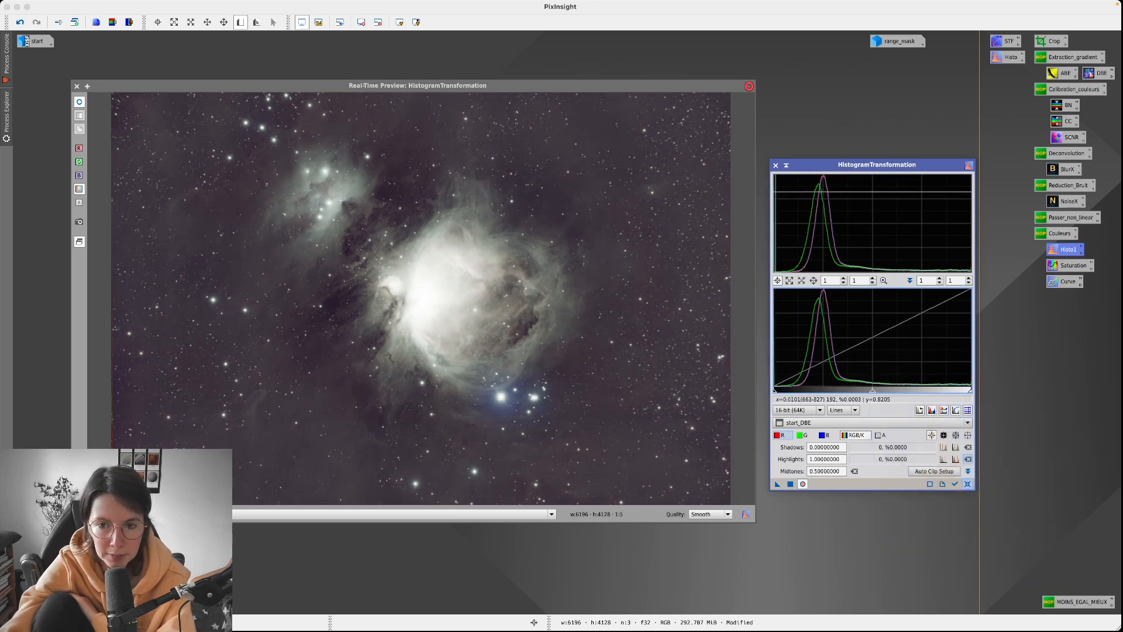
- Test the green channel's midtones at about 0.327, compare the preview with and without the change, and reset the parameters
click(802, 435)
click(81, 104)
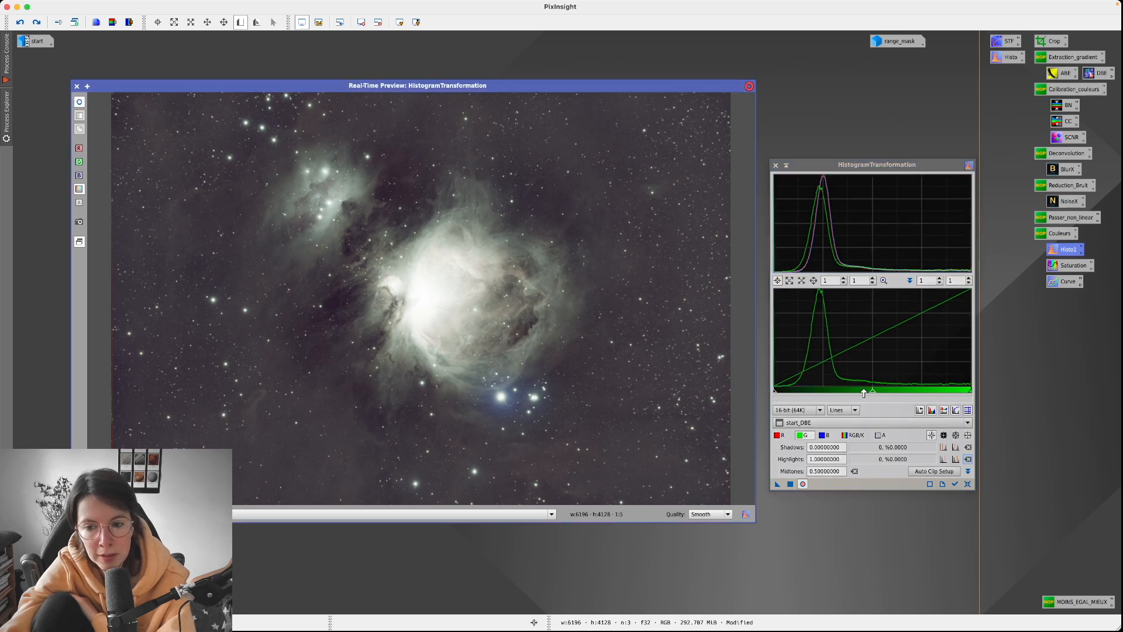
drag(870, 391, 838, 389)
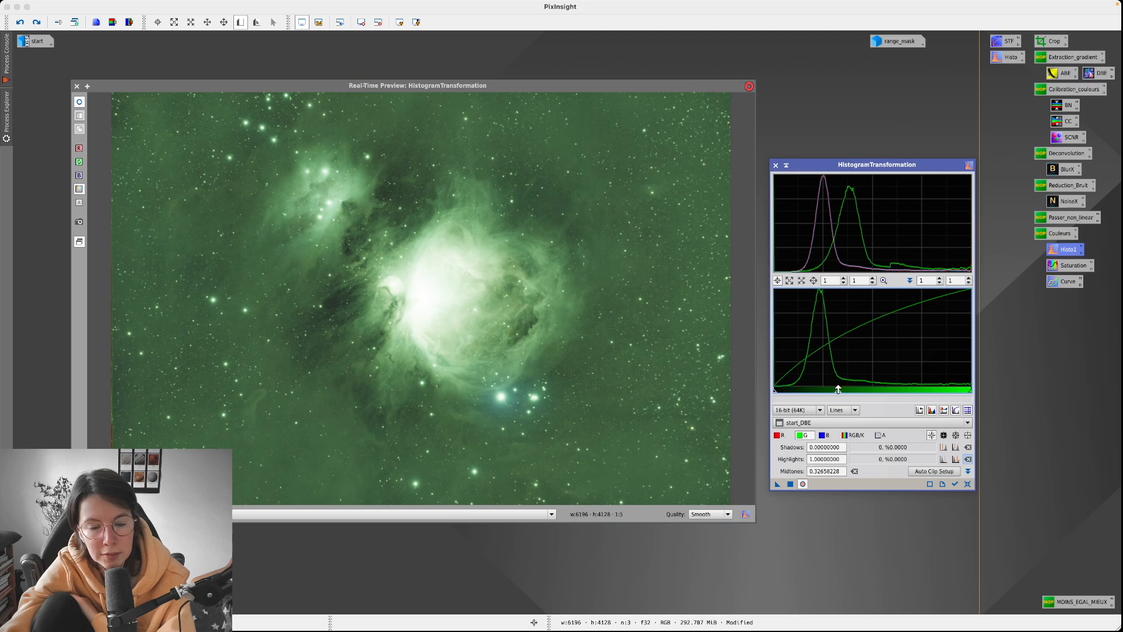
click(79, 102)
click(80, 103)
click(79, 103)
click(79, 103)
click(80, 103)
click(79, 103)
click(79, 103)
click(80, 103)
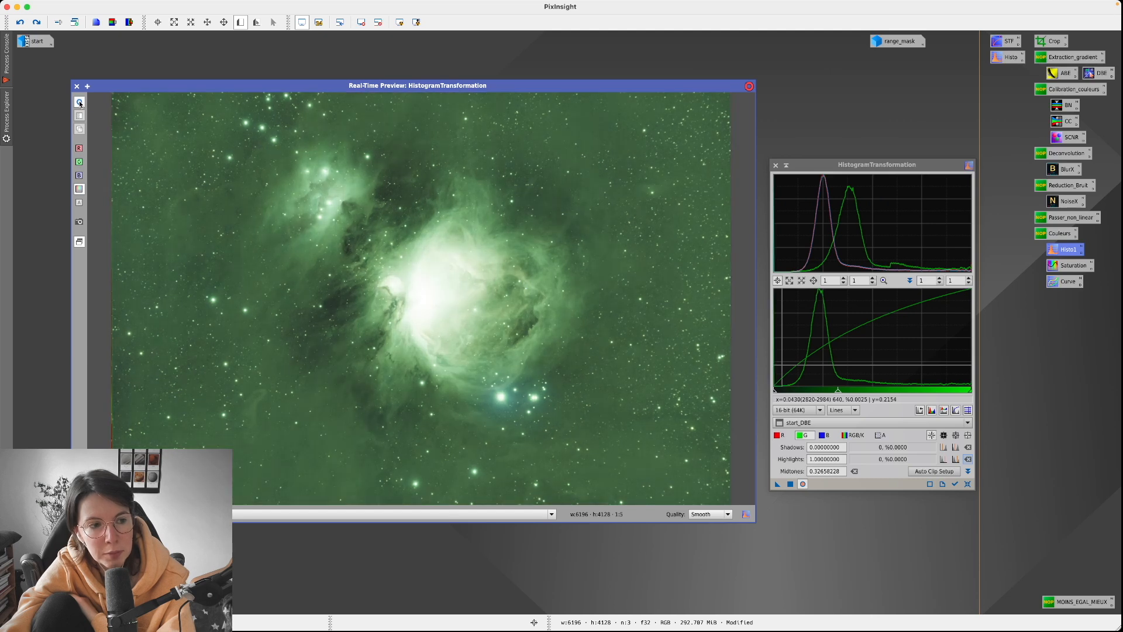
click(968, 484)
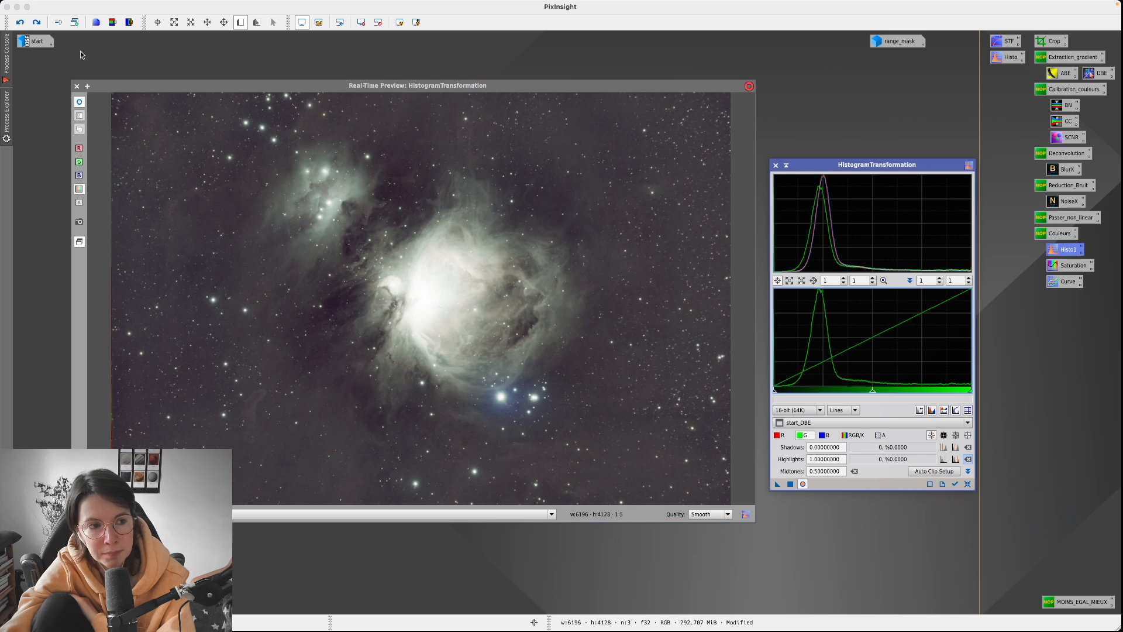
- Close the real-time preview, cycle through the histogram channels back to combined RGB/K, and close HistogramTransformation
click(76, 88)
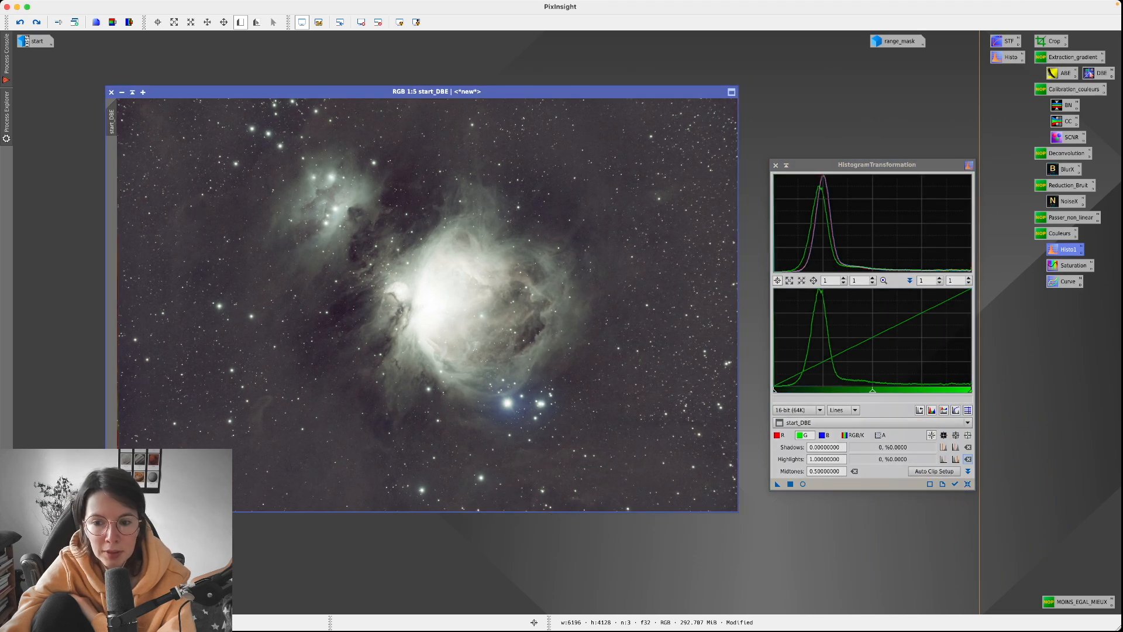
click(862, 437)
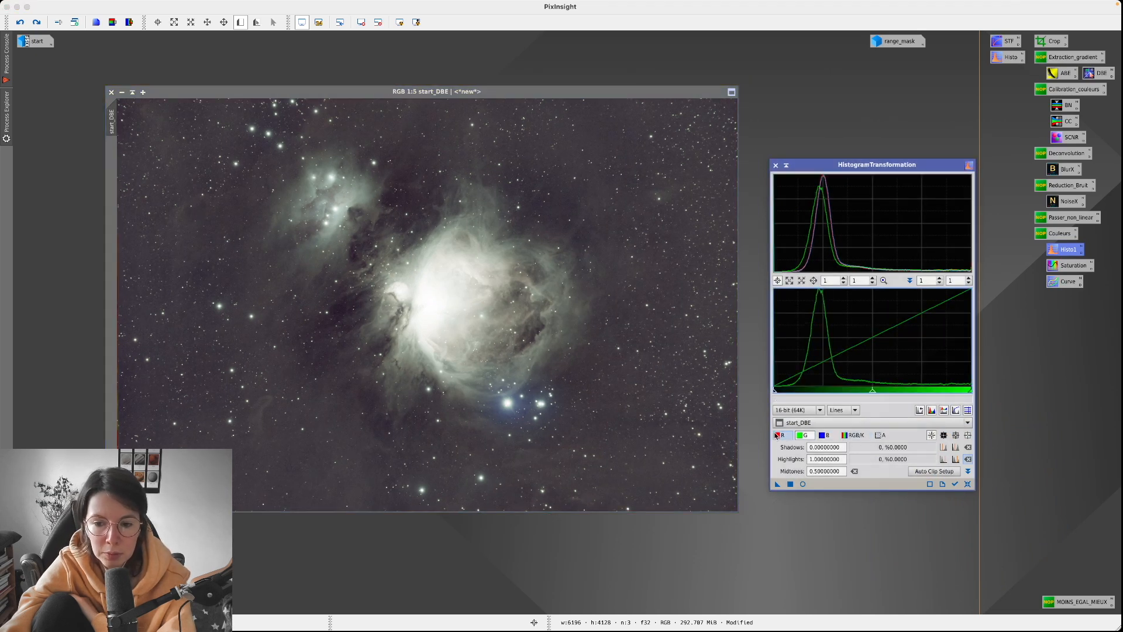
click(779, 436)
click(805, 436)
click(826, 436)
click(852, 436)
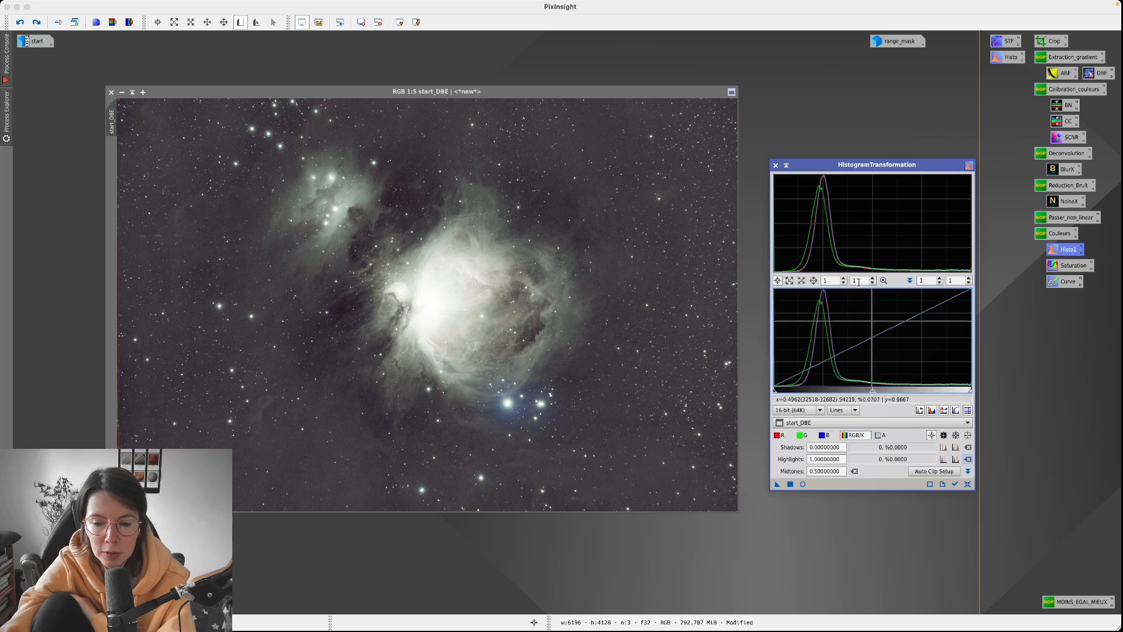
click(776, 165)
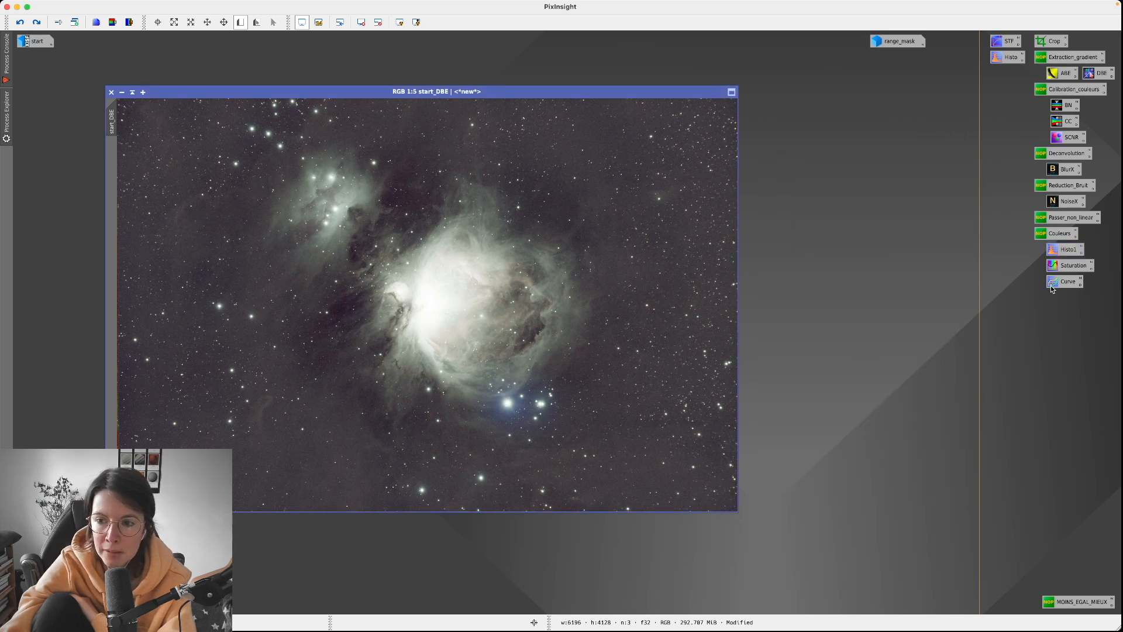
- Open ColorSaturation from the Saturation process icon beside the start_DBE image and start its real-time preview
double_click(1064, 267)
drag(861, 215, 838, 217)
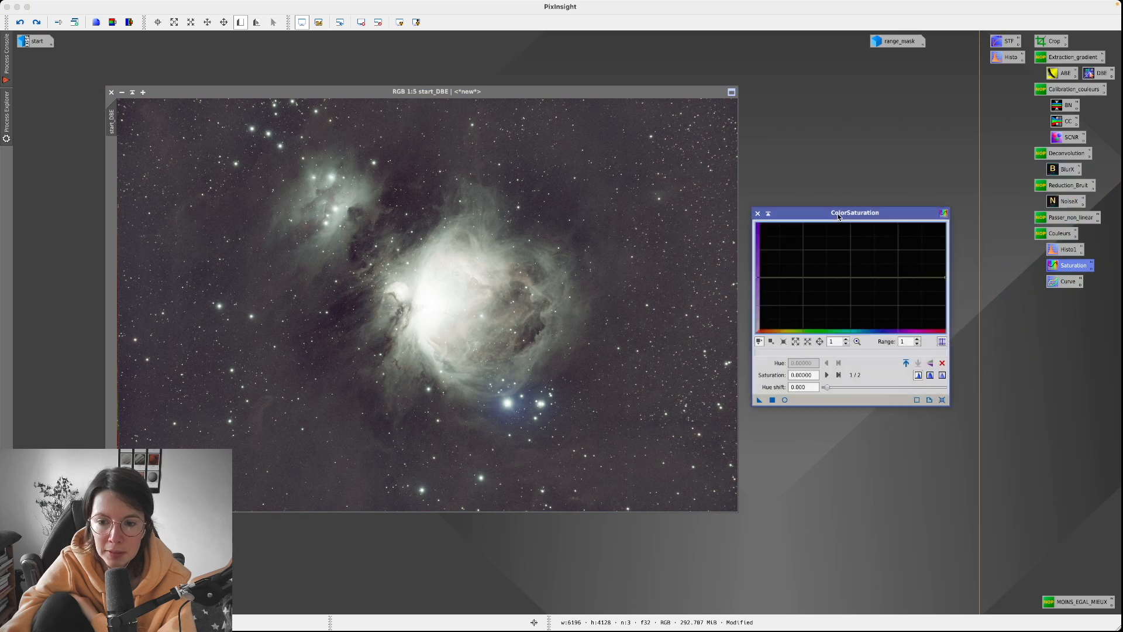
click(785, 401)
- Test a strong saturation increase of about 0.584, reset ColorSaturation, and raise the curve to about 0.339 across all hues
drag(946, 277, 945, 245)
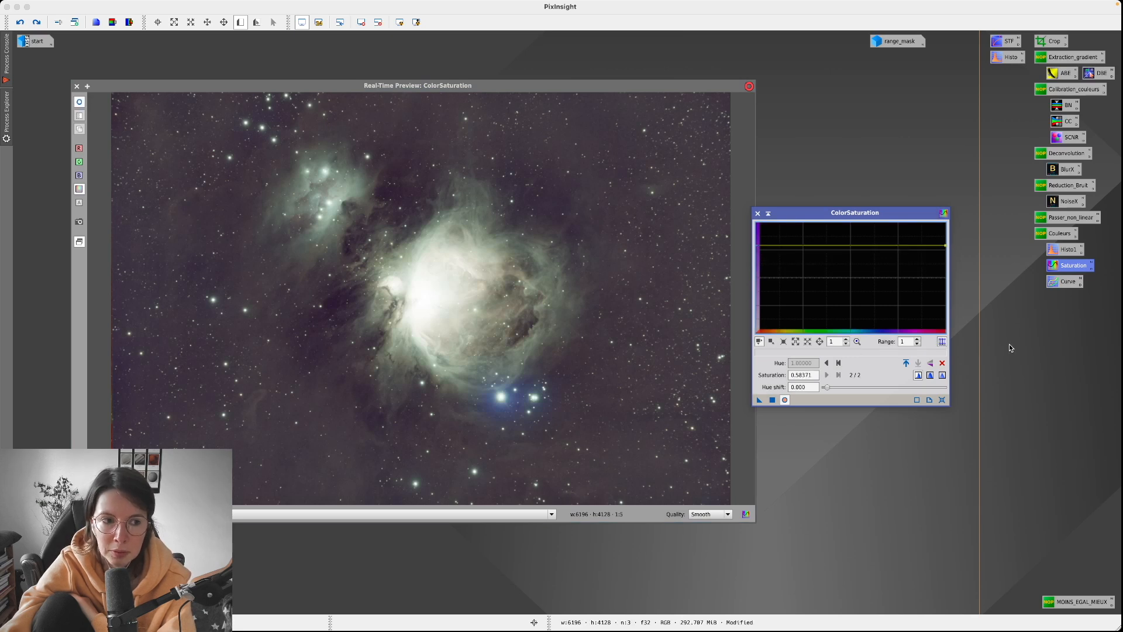
mouse_move(945, 245)
mouse_down()
mouse_move(946, 235)
mouse_move(944, 249)
mouse_up()
click(942, 400)
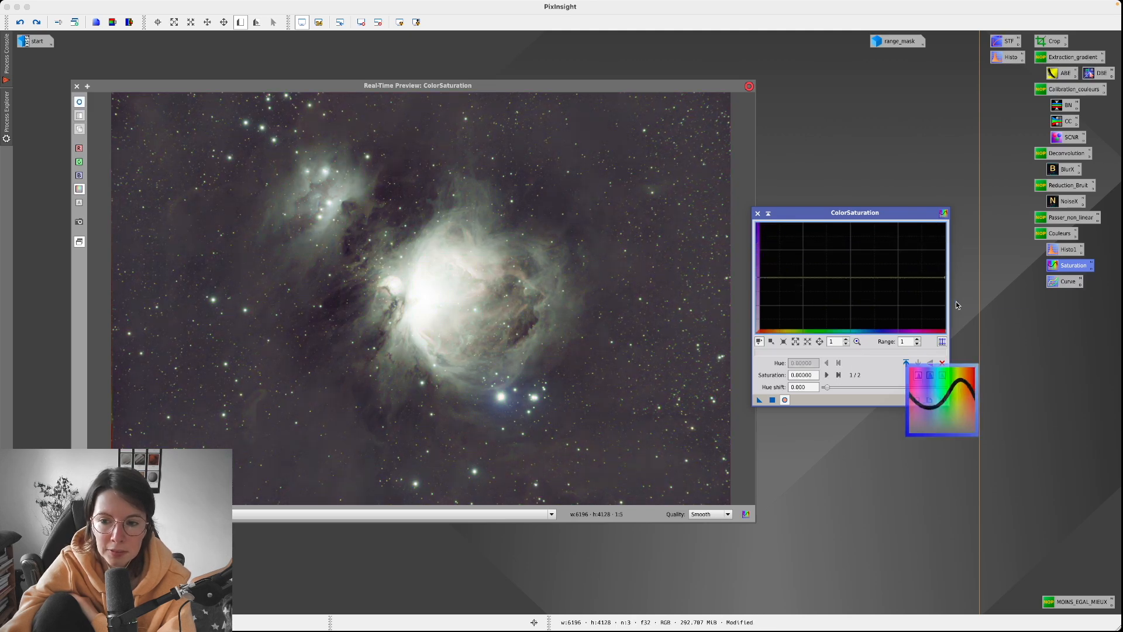
mouse_move(946, 272)
mouse_down()
mouse_move(944, 224)
mouse_move(939, 323)
mouse_move(944, 258)
mouse_up()
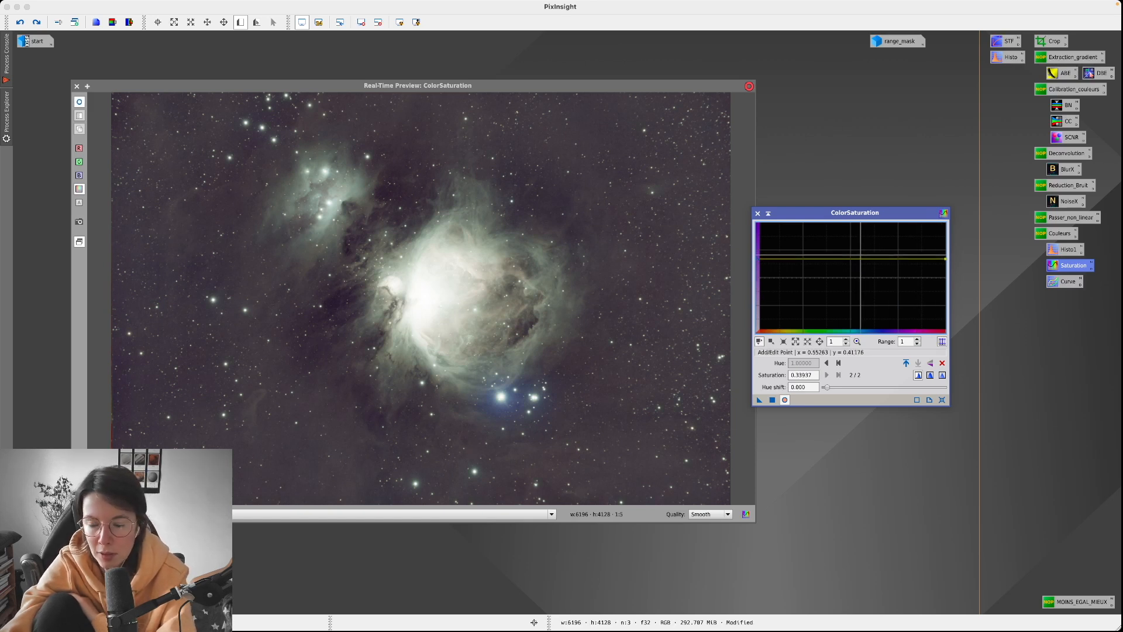
- Test a hue-dependent saturation boost peaking at about 0.937 near hue 0.255, and reset the ColorSaturation parameters
click(839, 254)
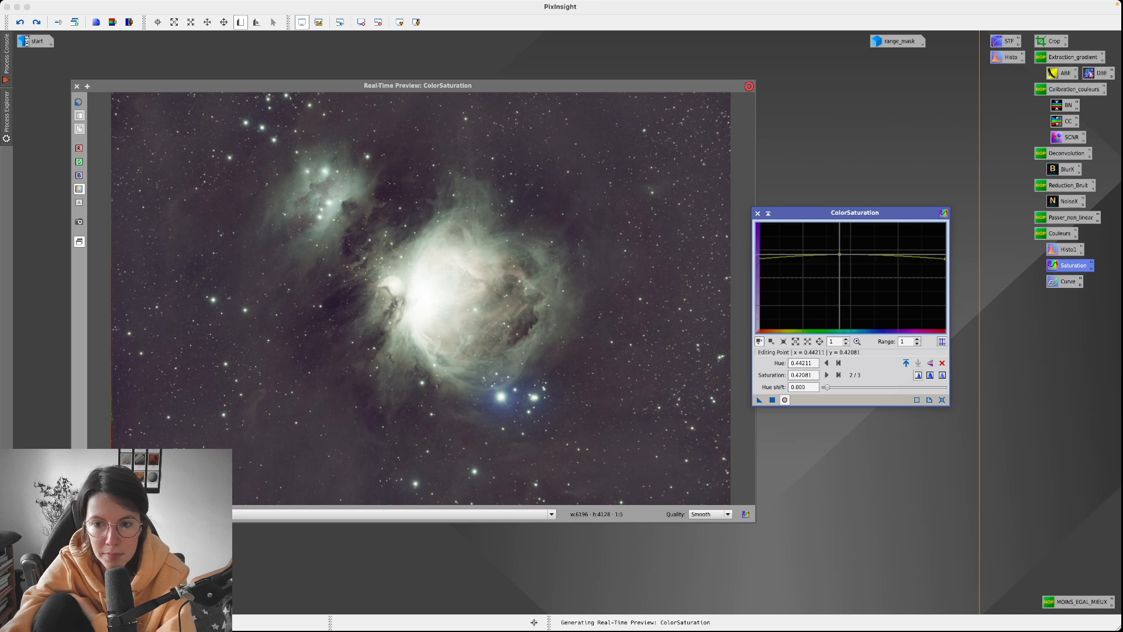
drag(841, 248, 841, 246)
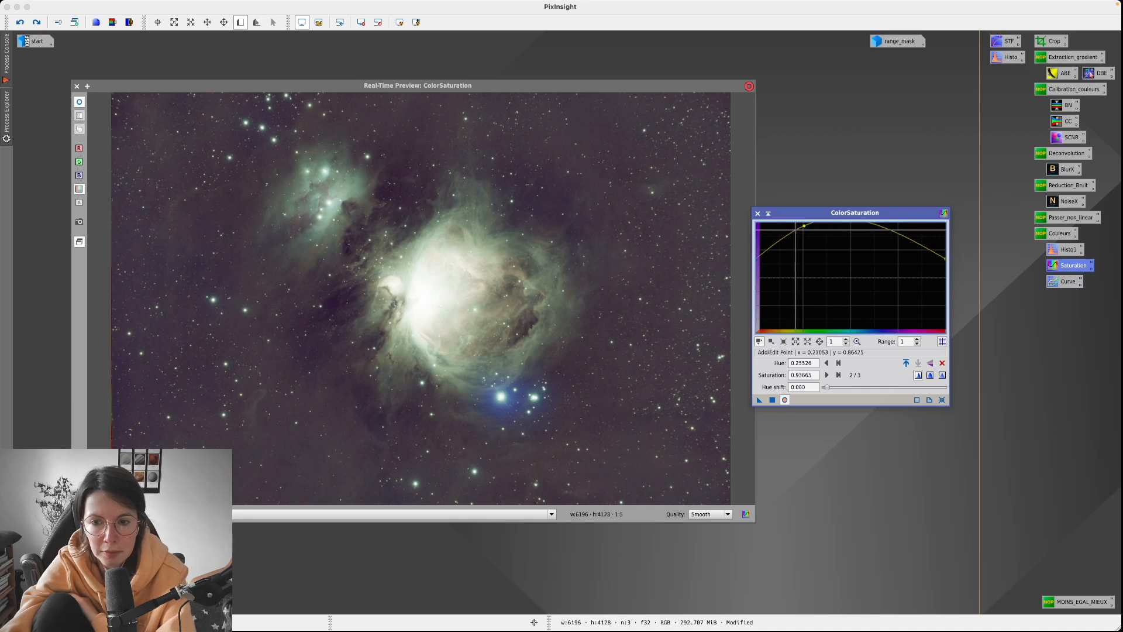
drag(802, 226, 856, 247)
click(941, 400)
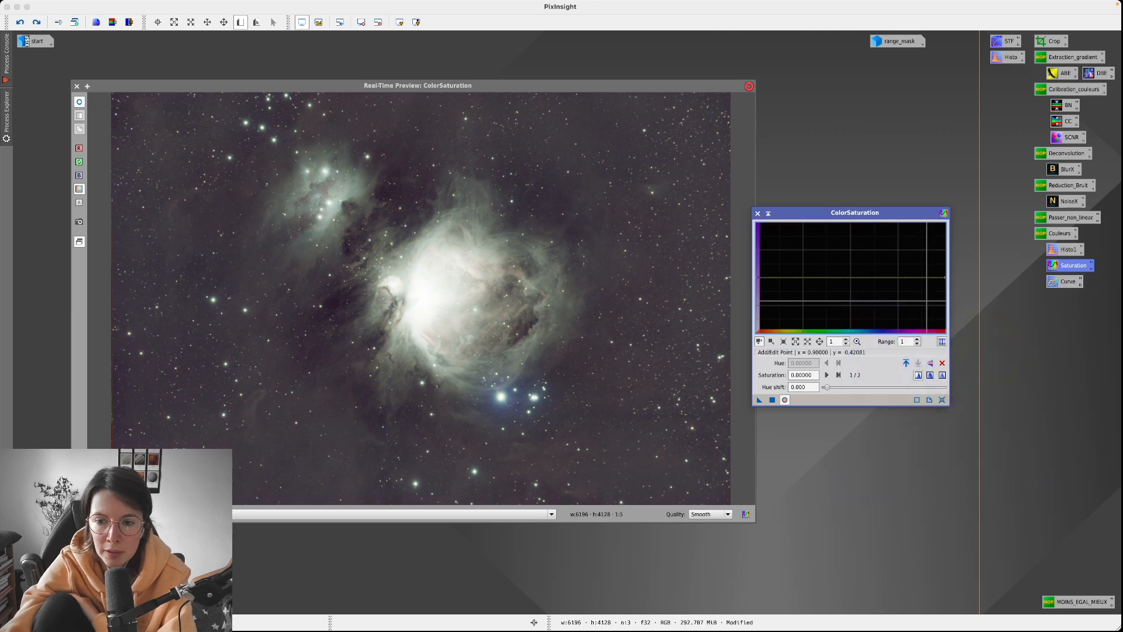
- Raise the saturation to about 0.602 across all hues, apply it to start_DBE, and close ColorSaturation with its preview
drag(942, 277, 942, 244)
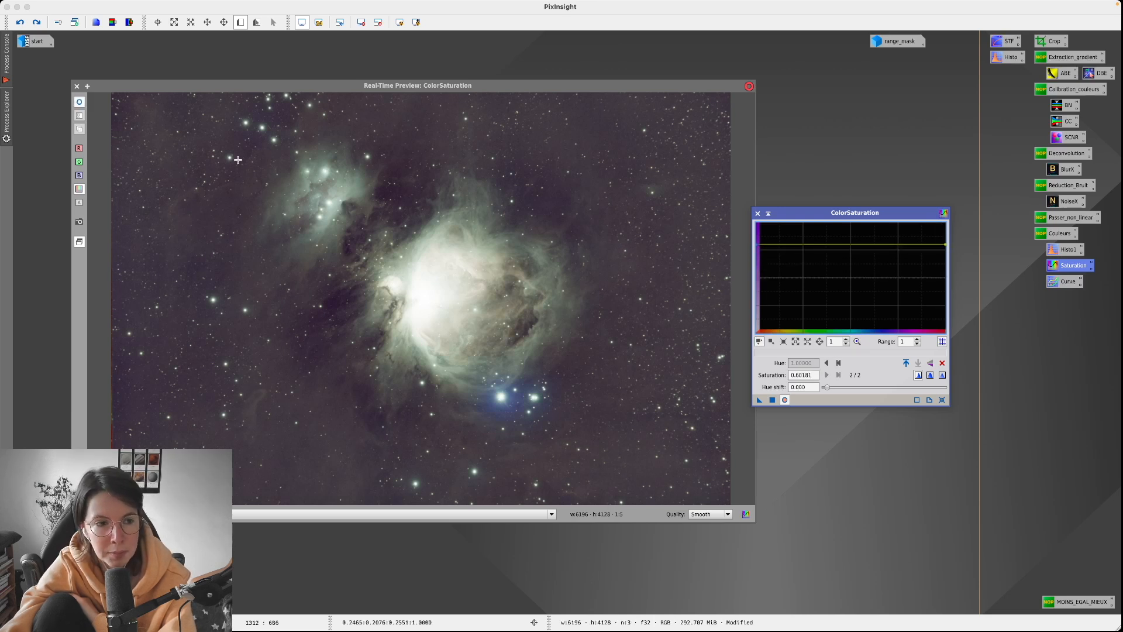
click(82, 103)
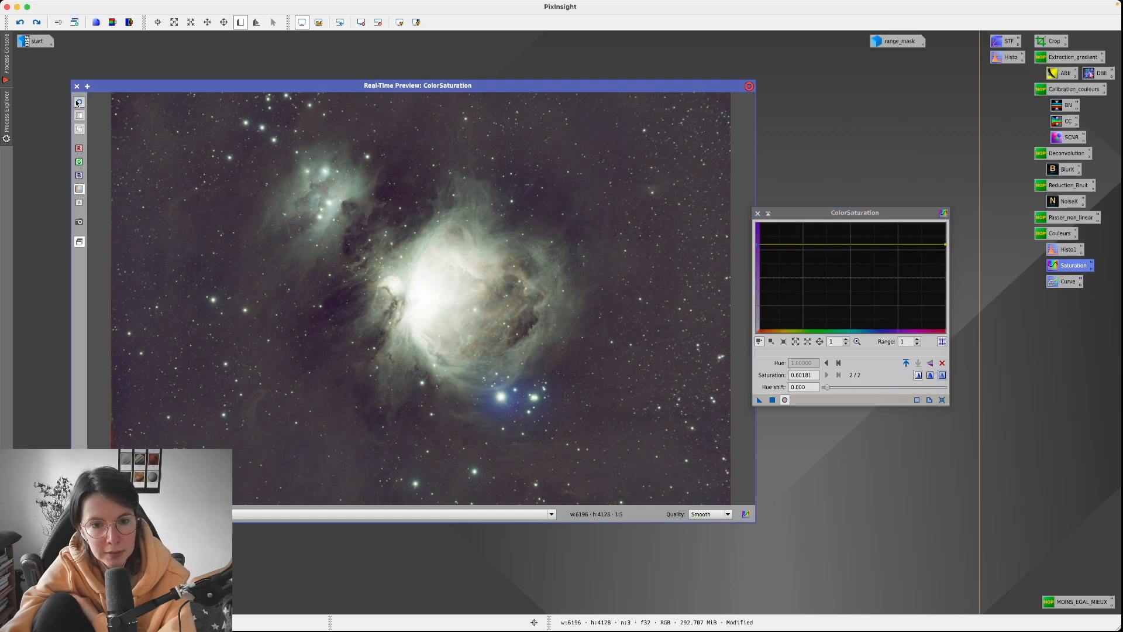
click(773, 400)
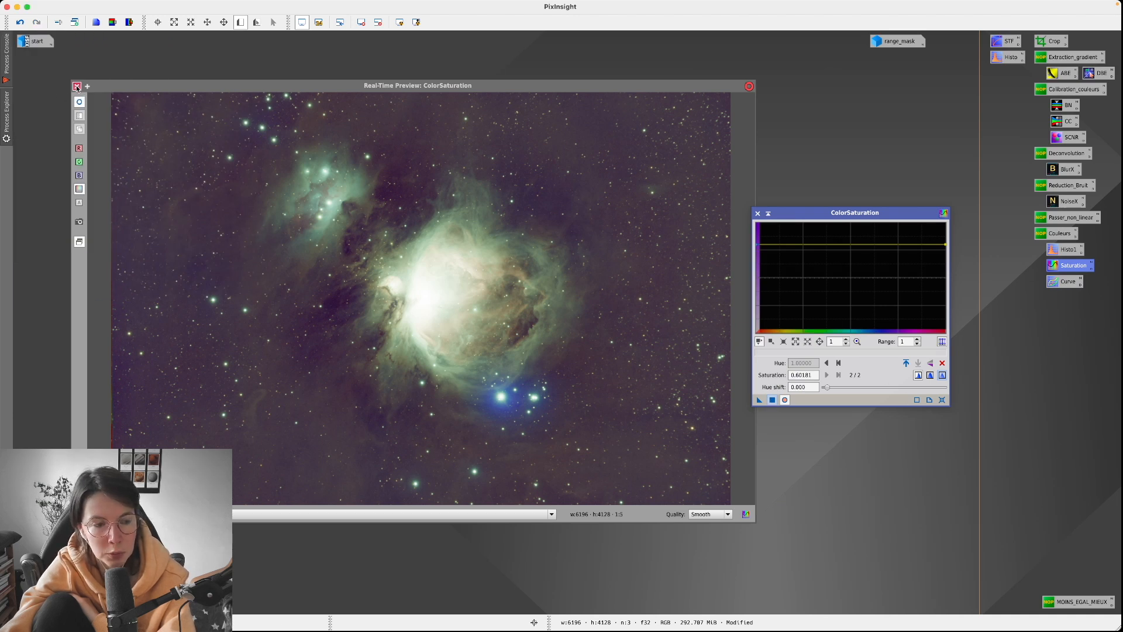
click(76, 87)
click(759, 214)
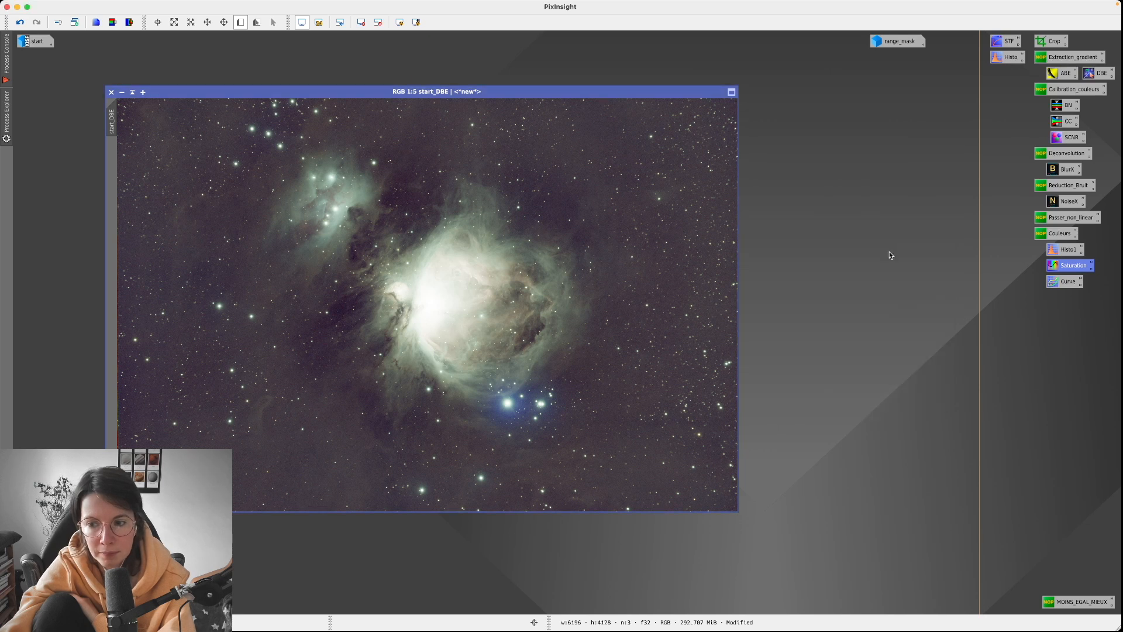
- Open CurvesTransformation from the Curve process icon, start its real-time preview with reset parameters, and select the combined RGB/K channel
click(1055, 282)
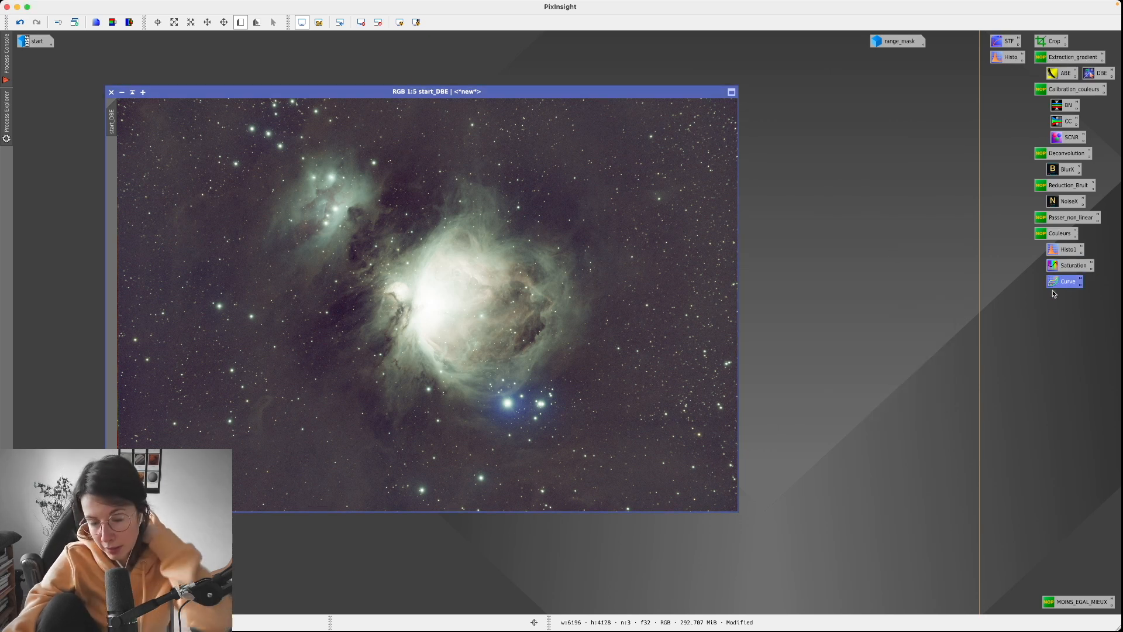
double_click(1043, 283)
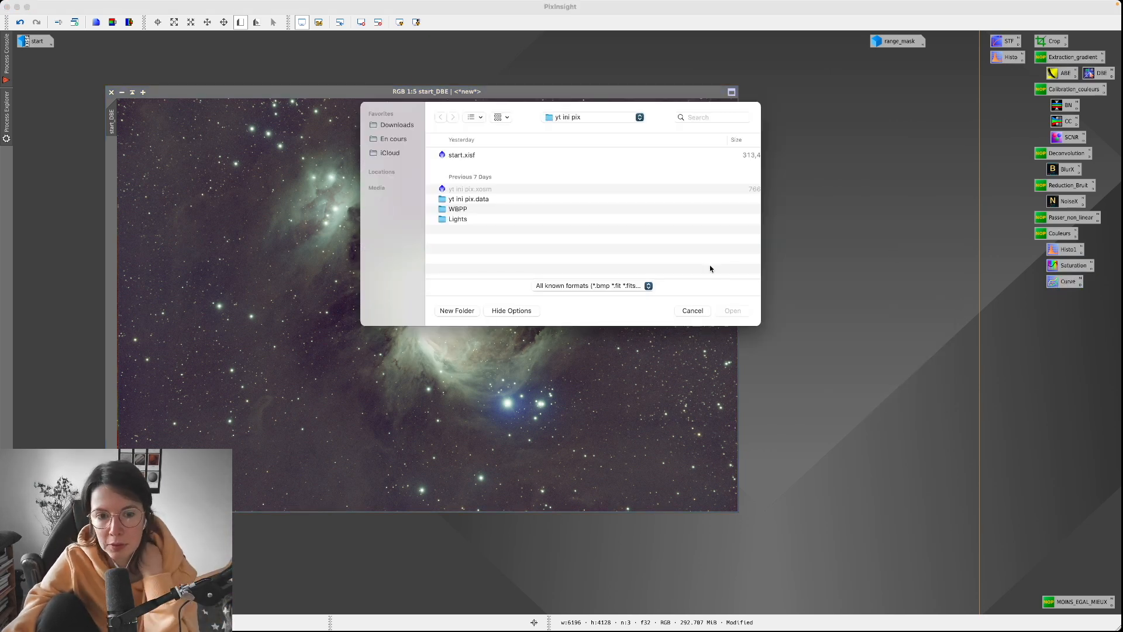
click(692, 310)
double_click(1060, 284)
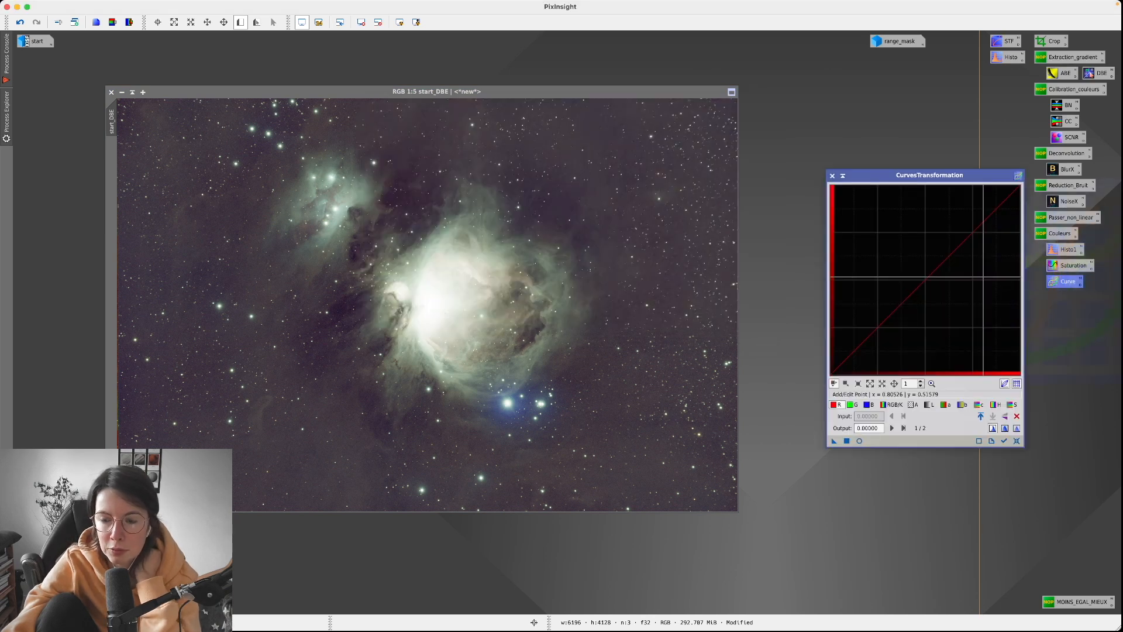
click(1018, 443)
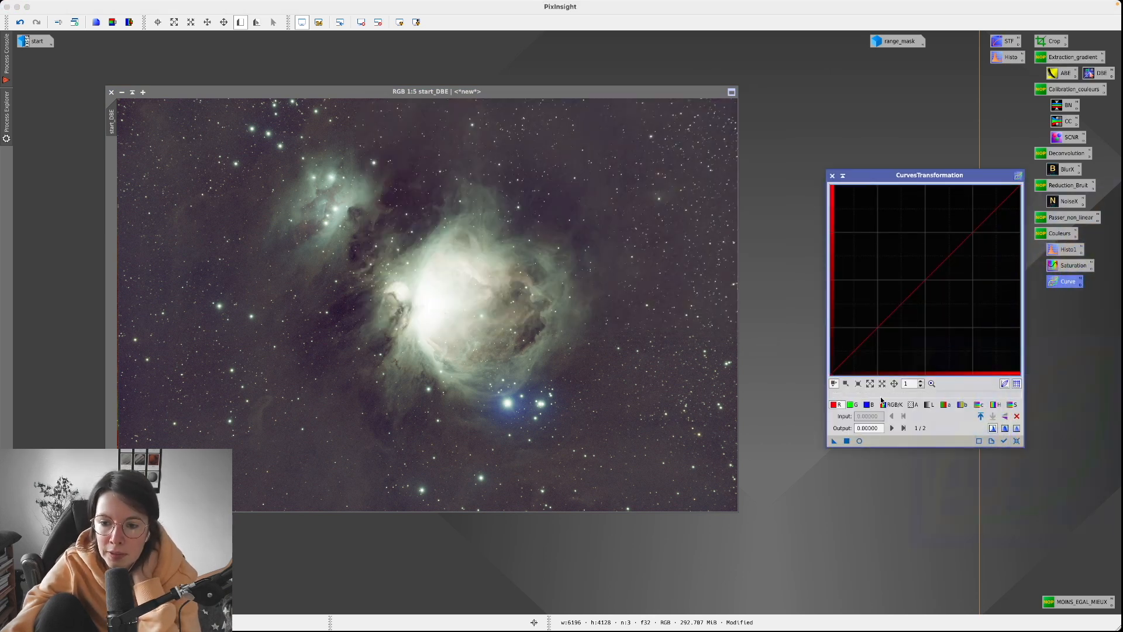
click(860, 442)
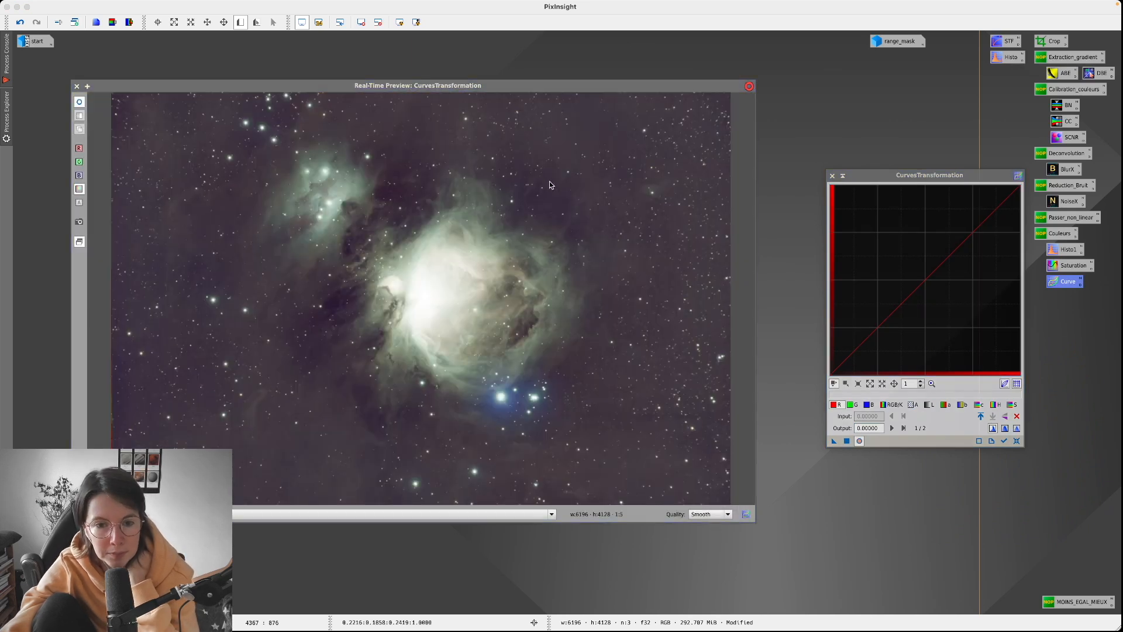
click(896, 406)
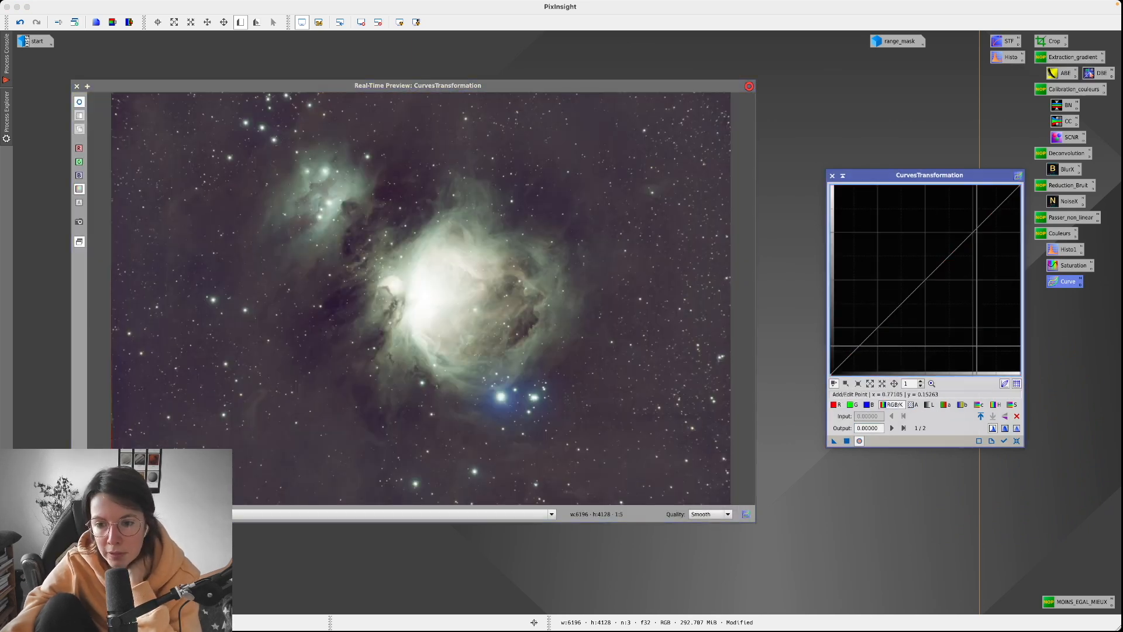
- Test several control points on the RGB/K curve, including one at input 0.708 and output 0.797, and reset the curve
click(929, 276)
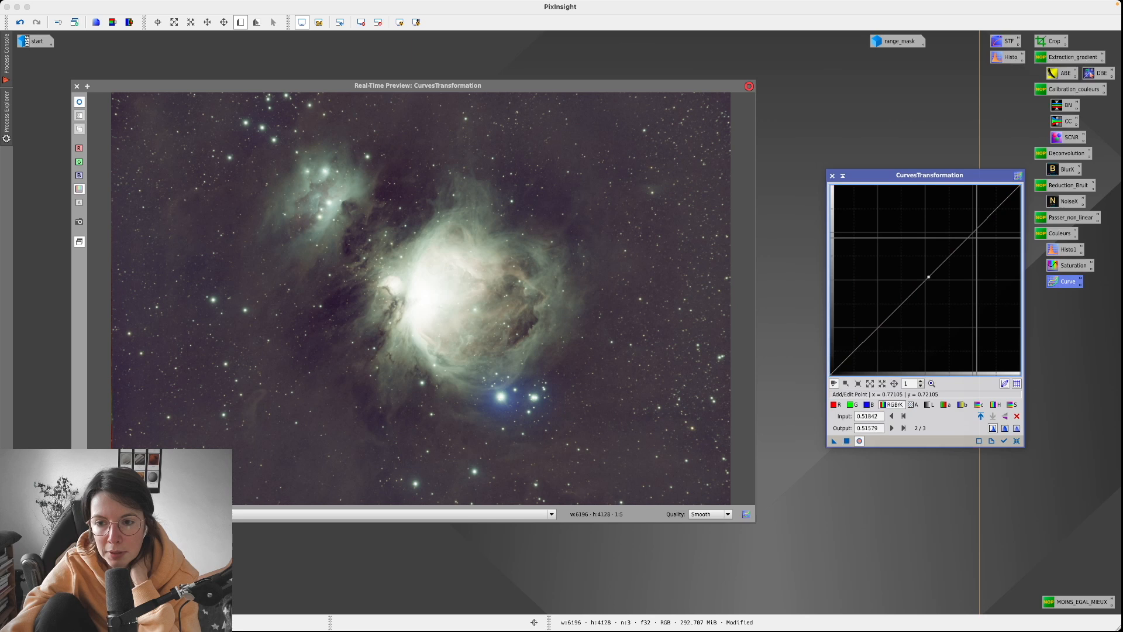
click(975, 231)
click(967, 225)
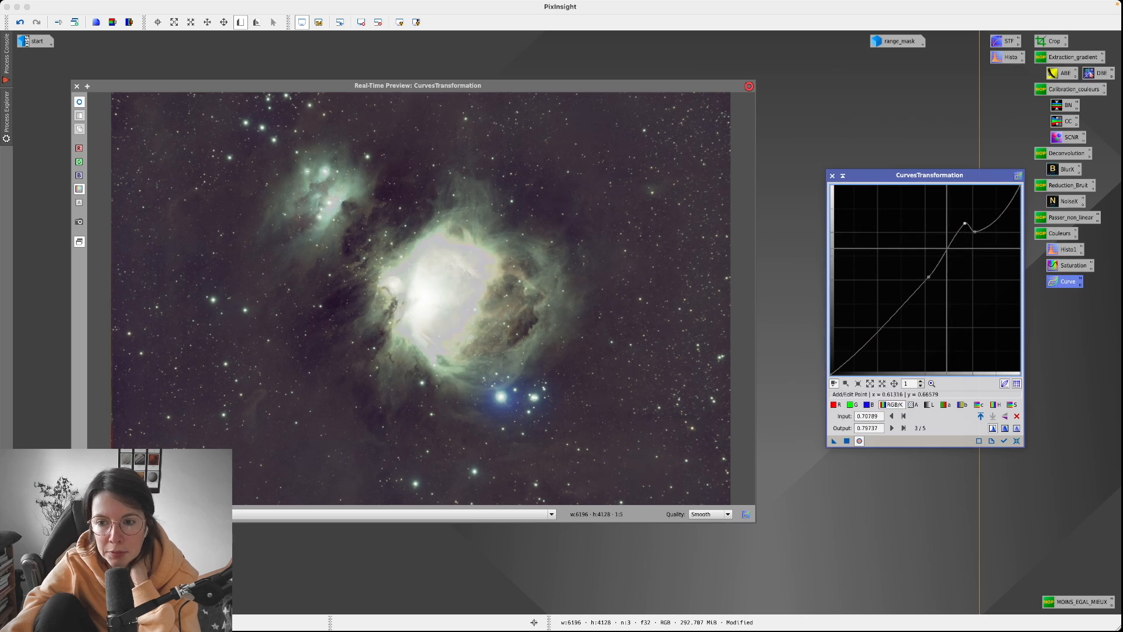
click(943, 285)
drag(943, 285, 934, 251)
click(1016, 440)
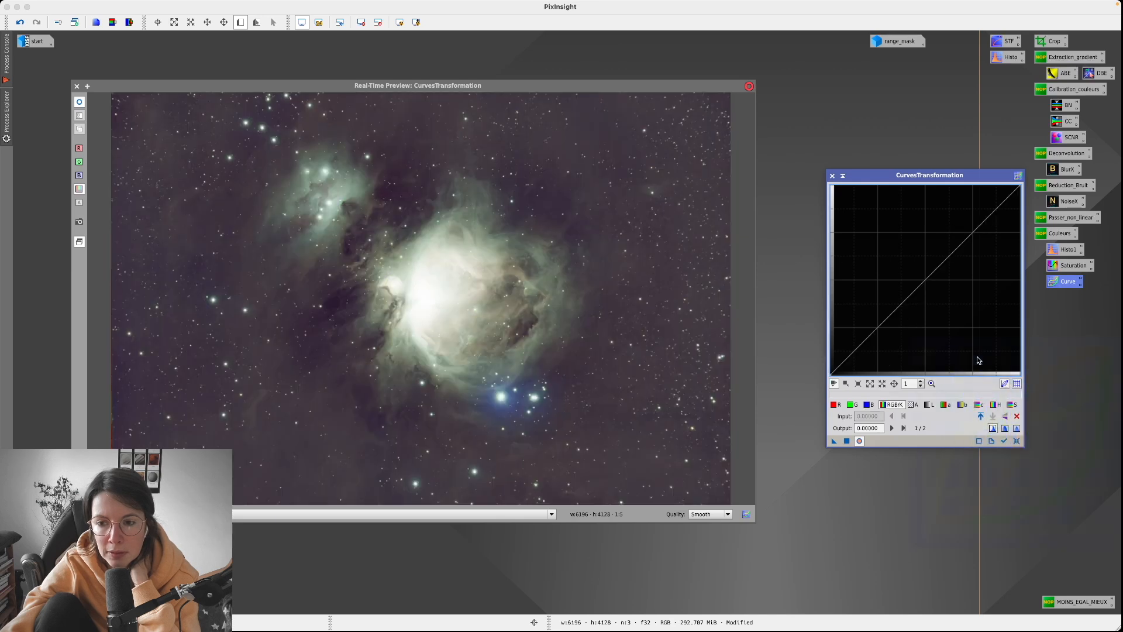
drag(932, 278, 1014, 374)
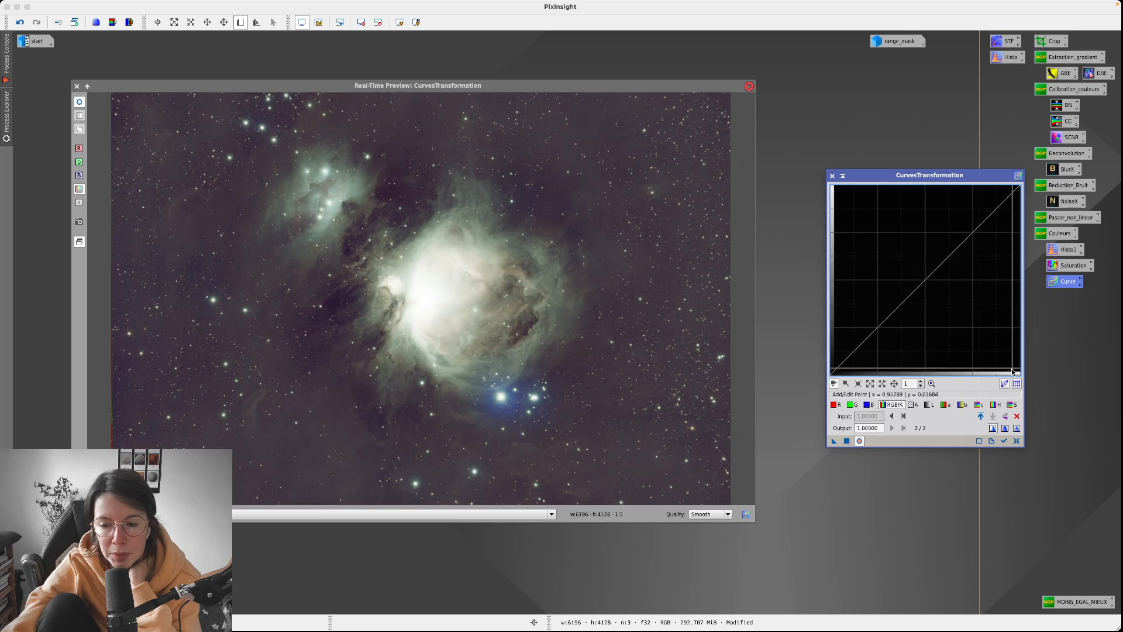
- Shape the RGB/K curve with points at about 0.292/0.287 and 0.73/0.73, comparing the preview with and without the adjustment
click(956, 239)
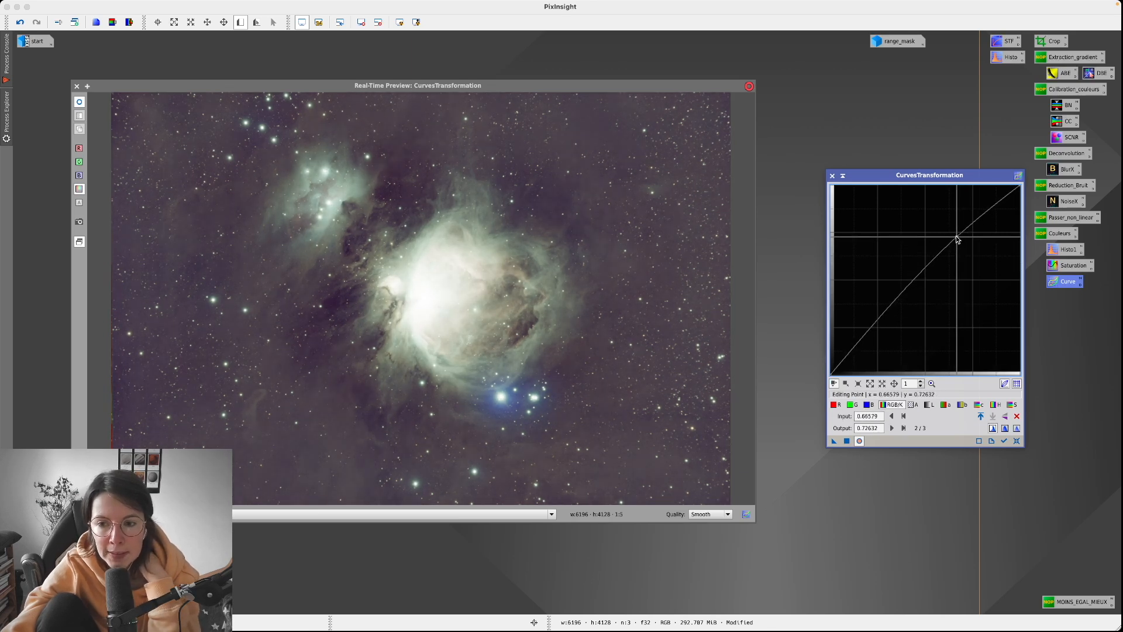
click(880, 319)
drag(882, 320, 886, 320)
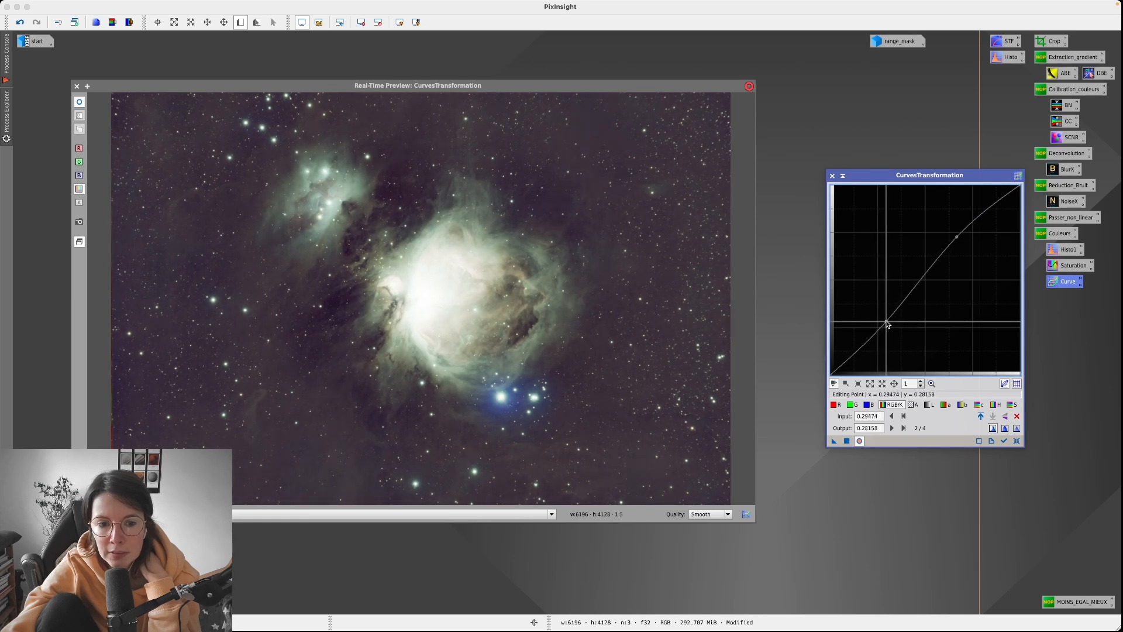
click(79, 103)
click(77, 104)
click(77, 103)
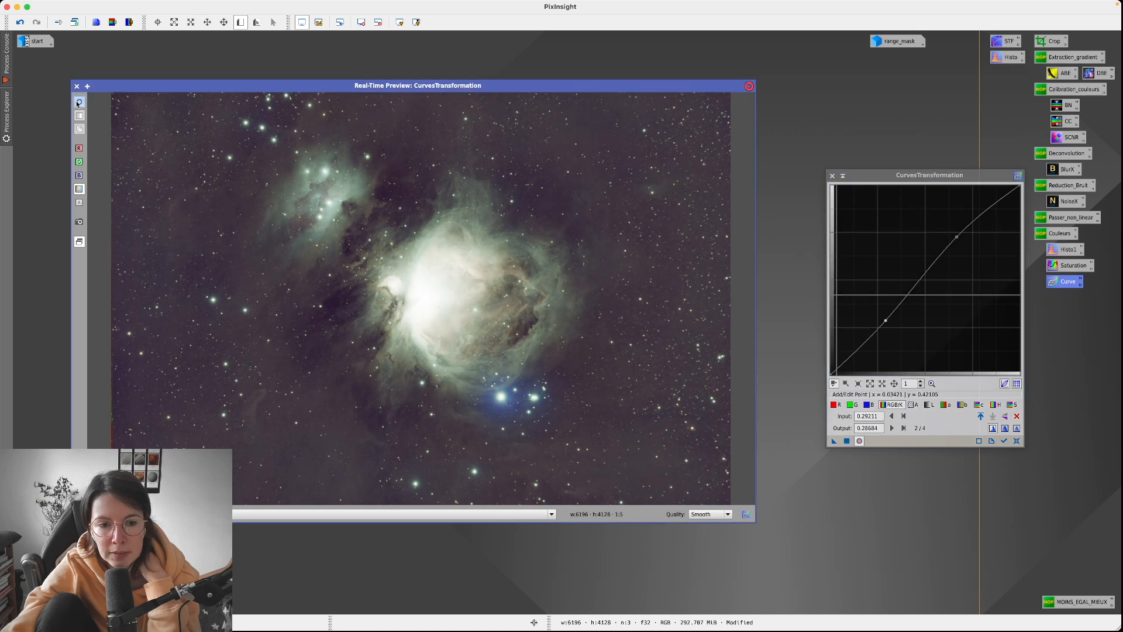
click(77, 104)
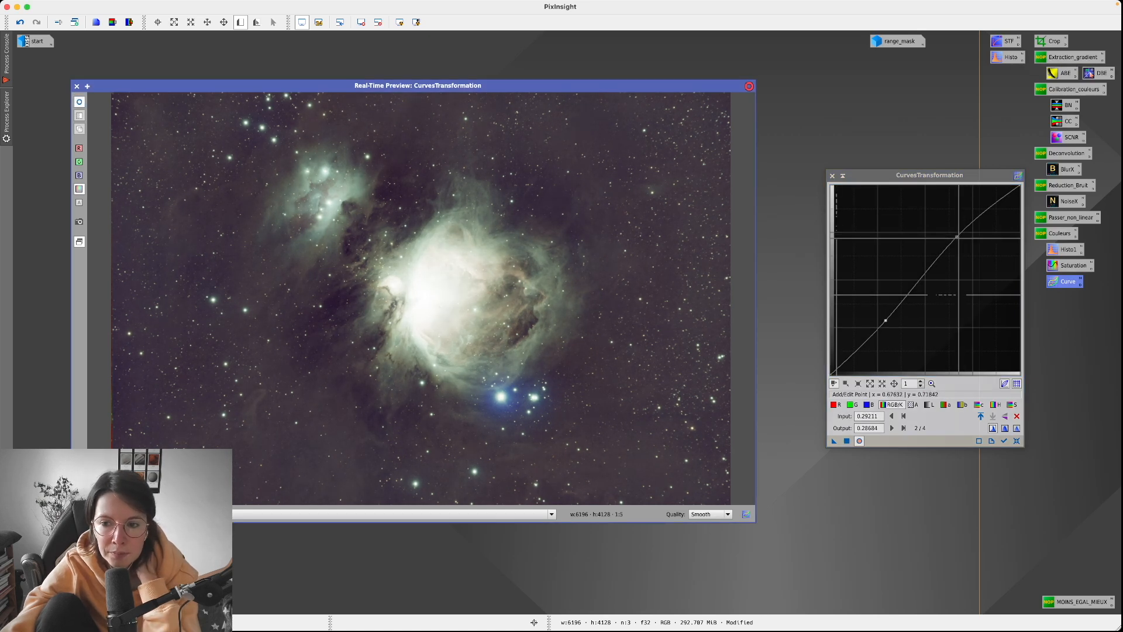
click(957, 237)
drag(957, 236, 969, 236)
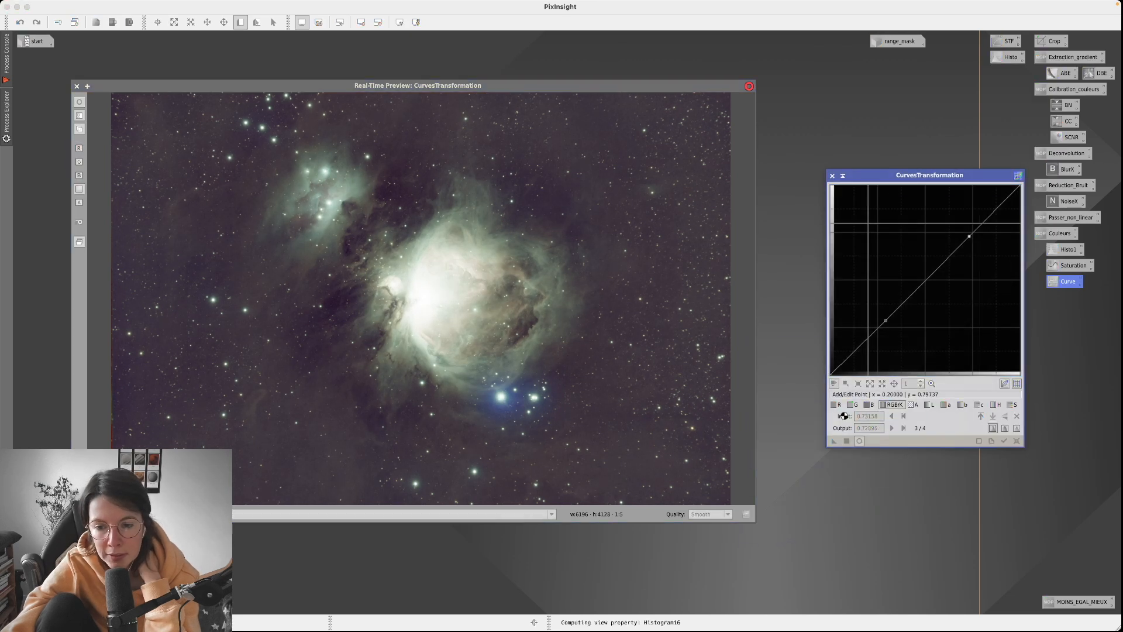
- Raise the middle of the saturation curve in CurvesTransformation slightly
click(1012, 405)
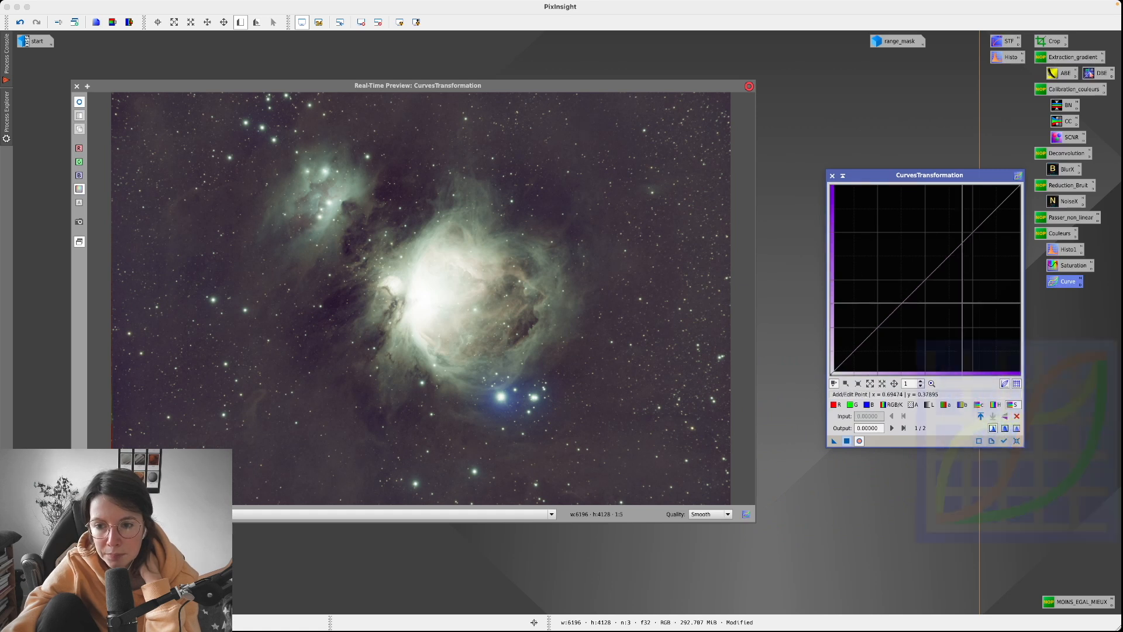
click(922, 275)
drag(921, 274, 917, 269)
- Lower the green curve's midtones with a point at about input 0.529 and output 0.495
click(855, 405)
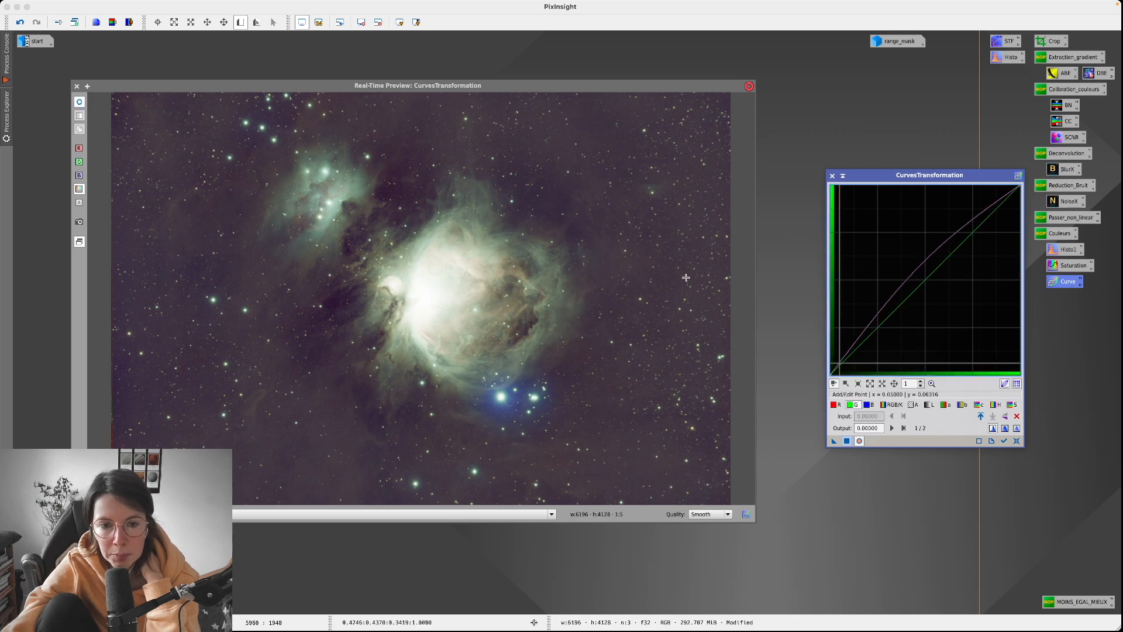
click(924, 280)
drag(925, 279, 931, 281)
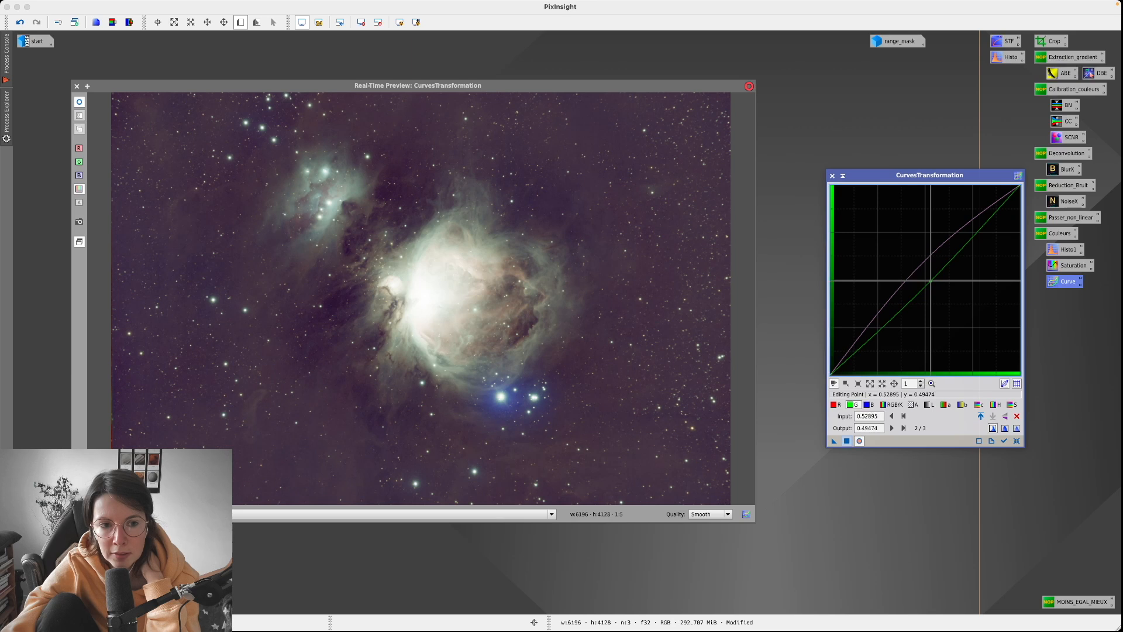
- Test a blue midtone lift at about input 0.487 and output 0.563, and ease the point back to a slight boost
click(868, 404)
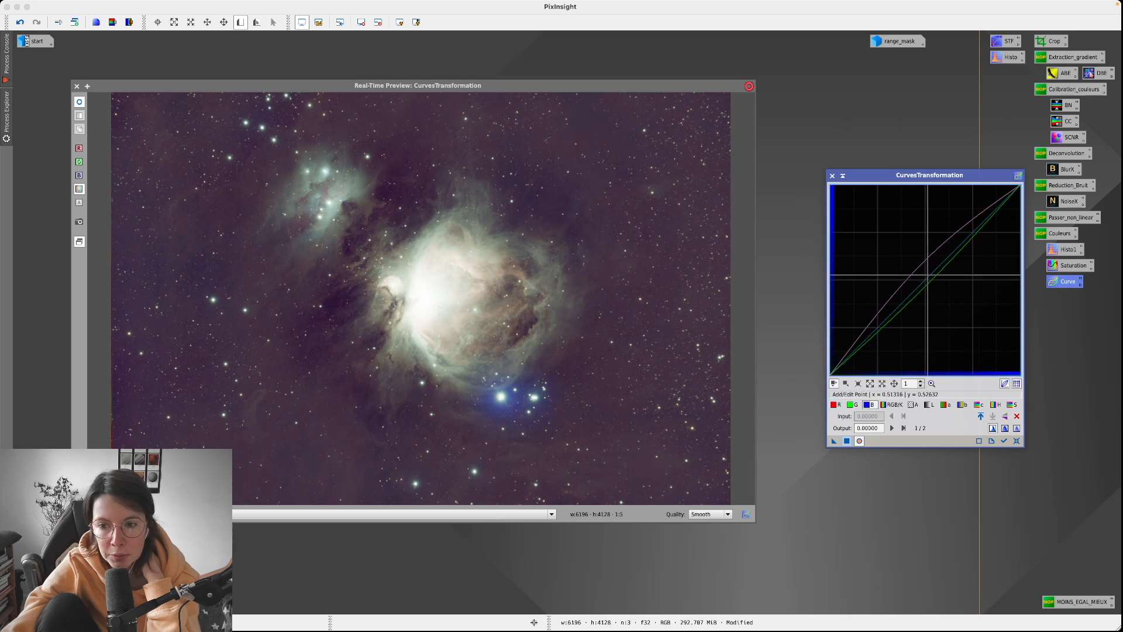
drag(928, 275, 923, 268)
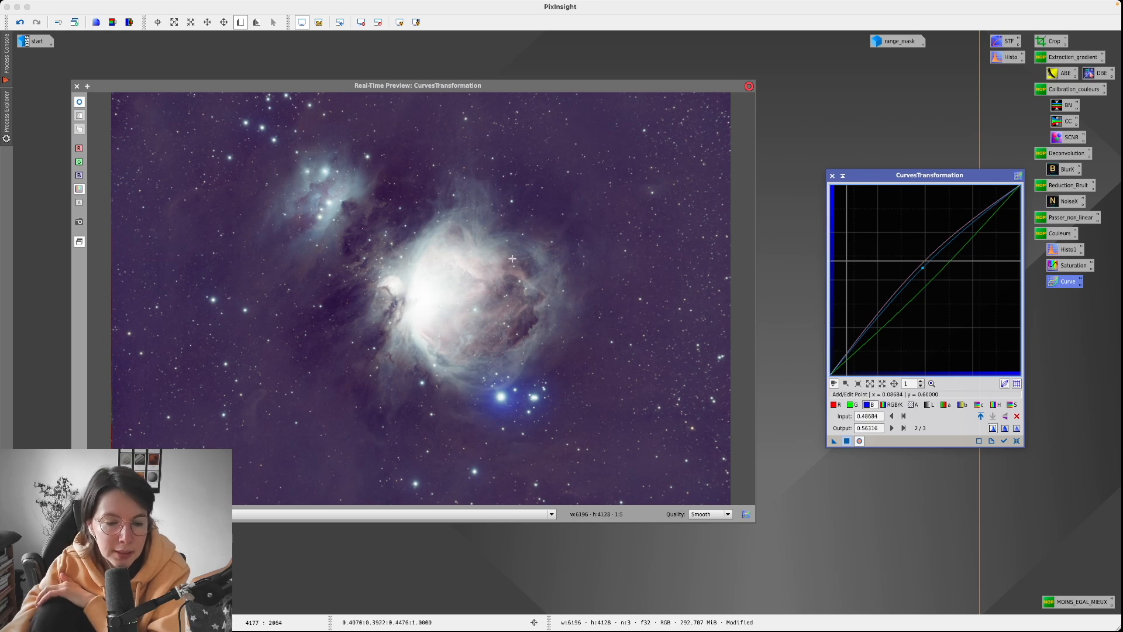
drag(920, 266, 927, 276)
- Lift the red curve's midtones to about 0.516 at input 0.508, compare the preview, and select the hue curve
click(834, 405)
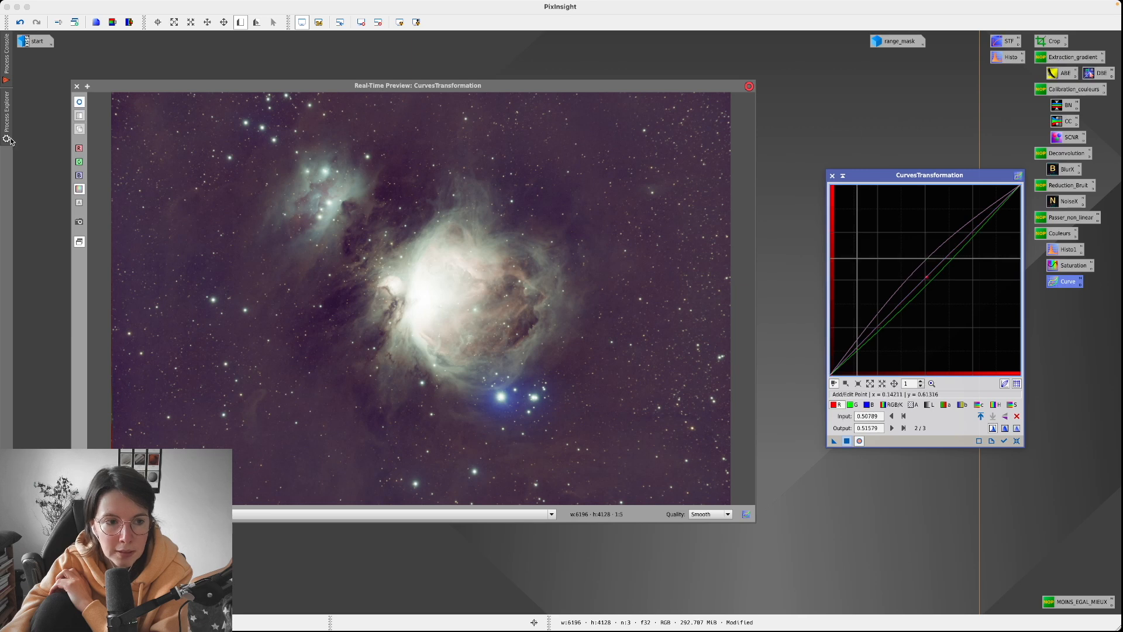
click(81, 106)
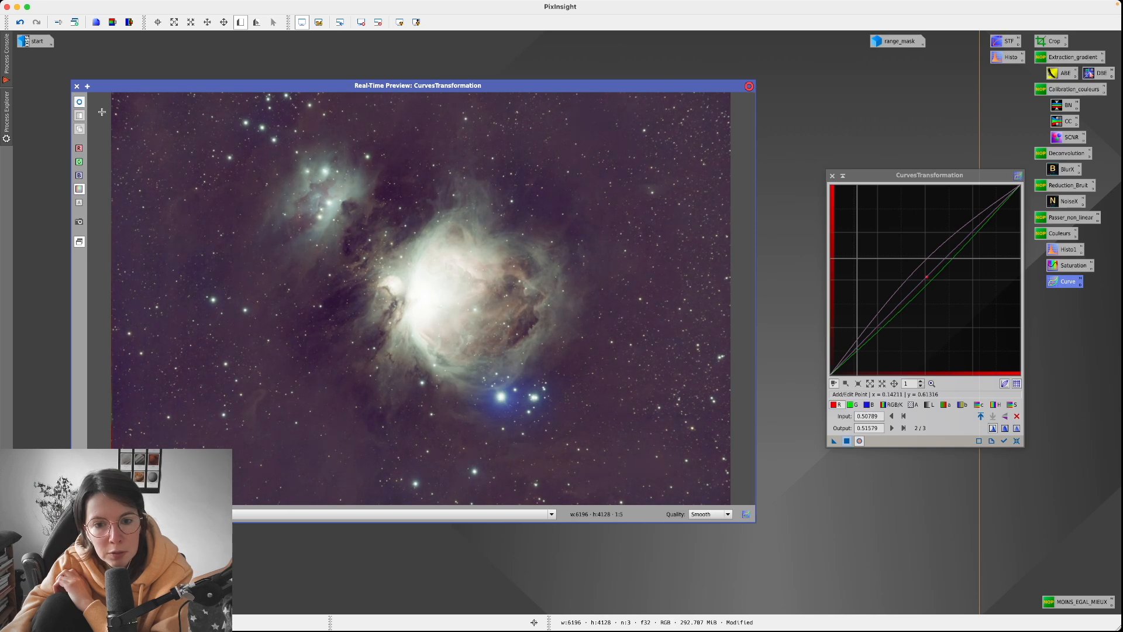
click(994, 404)
- Apply the curves to start_DBE and close CurvesTransformation and its real-time preview
drag(834, 441, 846, 443)
click(845, 442)
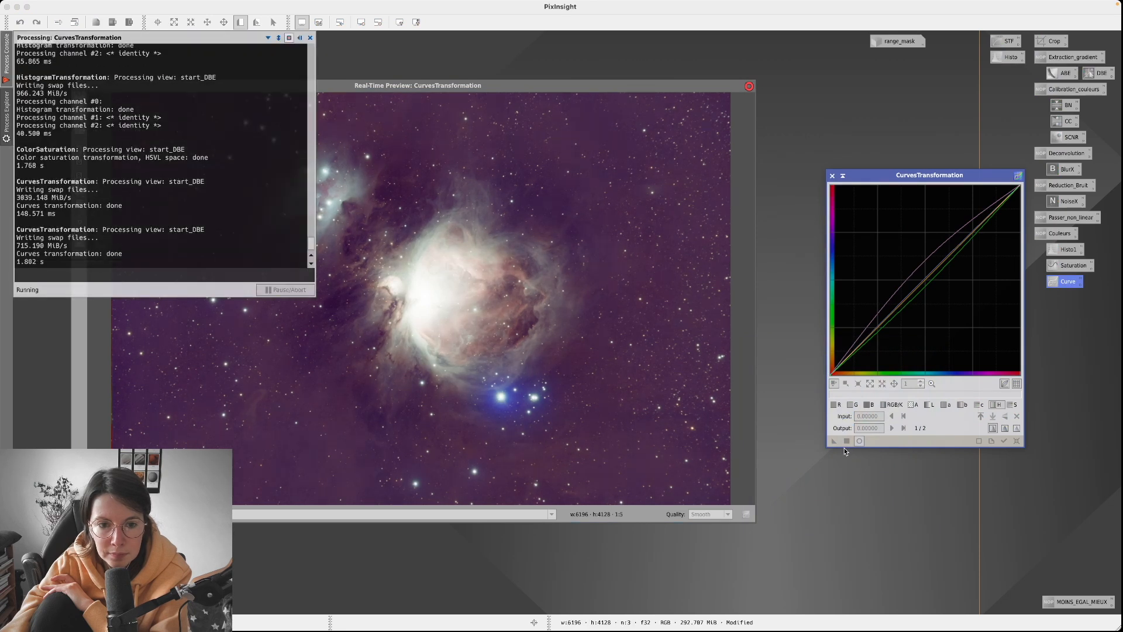
click(833, 175)
click(77, 86)
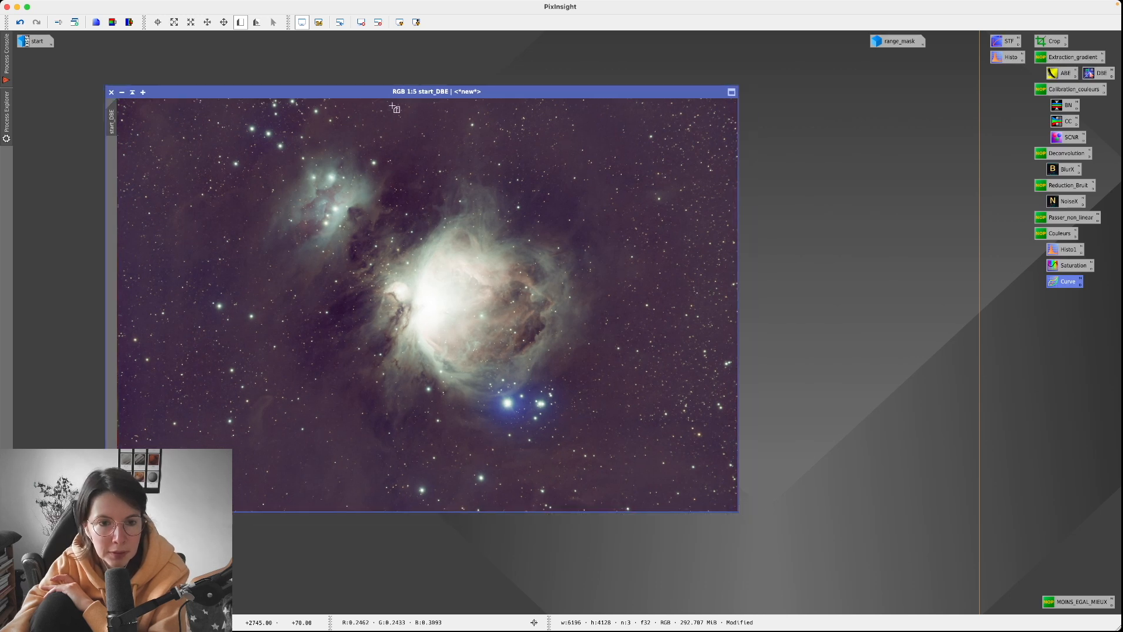
drag(451, 94, 516, 104)
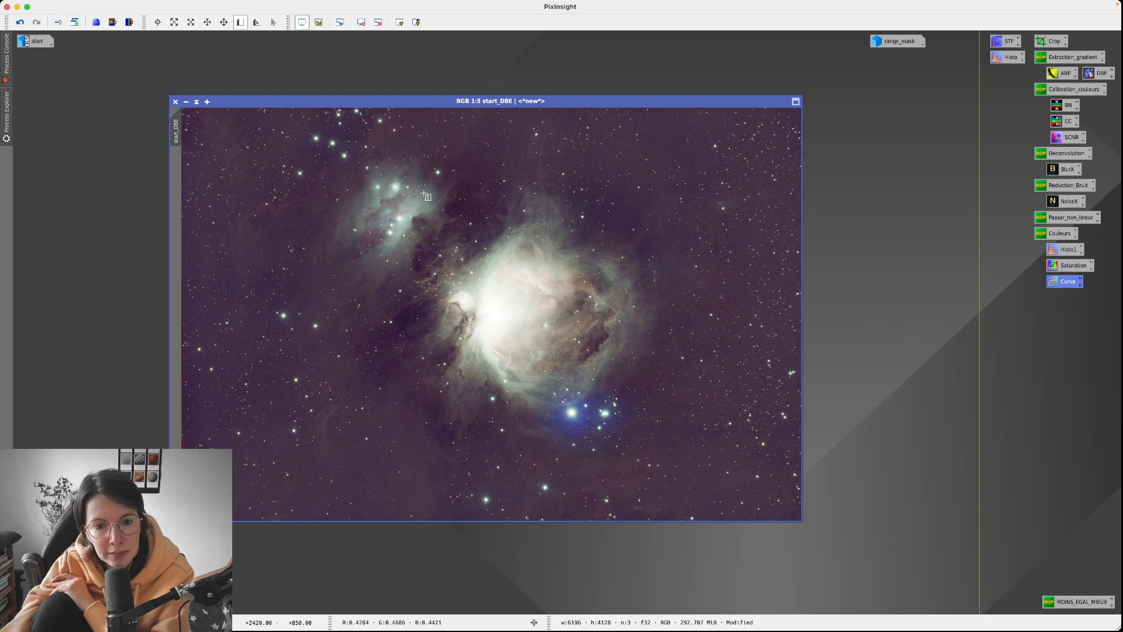
drag(436, 100, 413, 97)
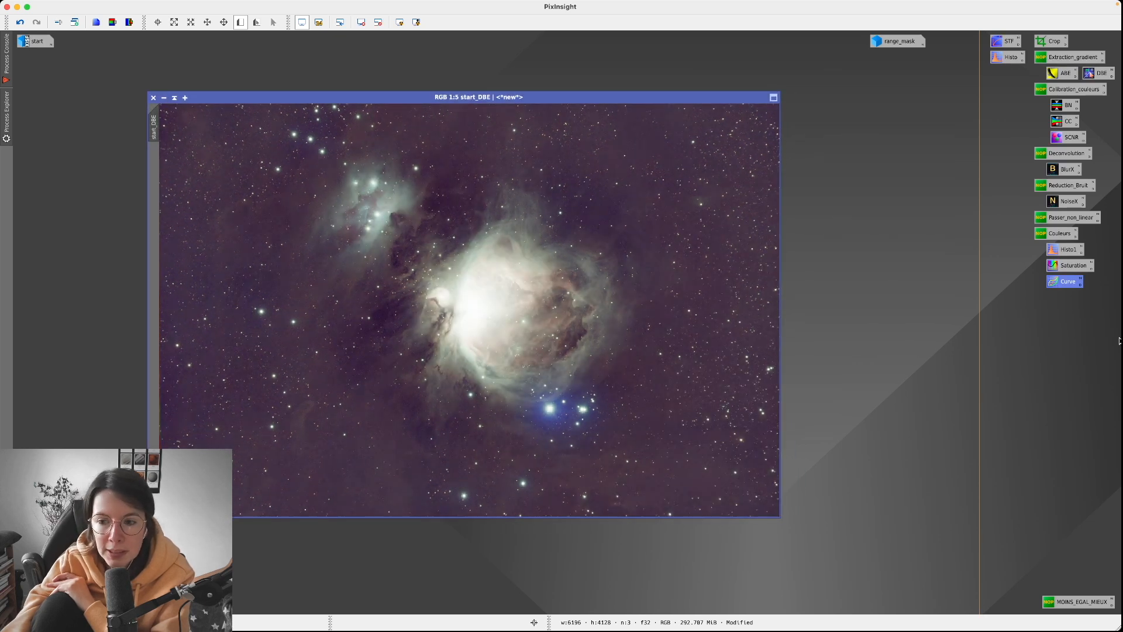
drag(1072, 332, 1001, 37)
click(1024, 116)
drag(513, 102, 508, 103)
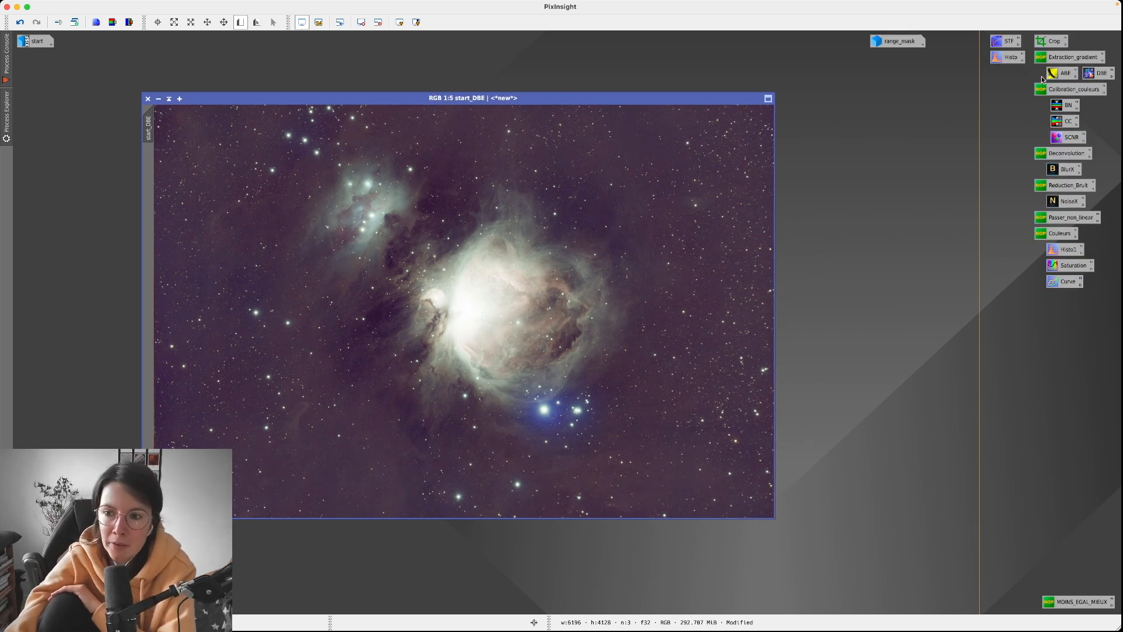
drag(1074, 331, 1045, 25)
click(1018, 123)
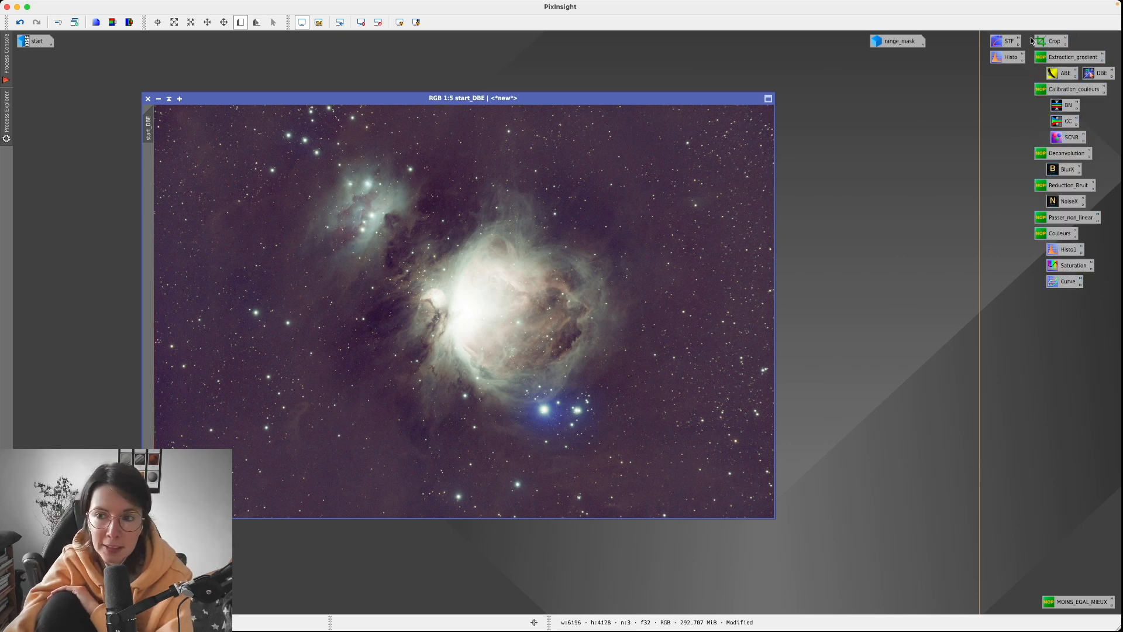
- Review the process icon groups in workflow order, from Extraction_gradient and Calibration_couleurs through Deconvolution, Reduction_Bruit and Passer_non_linear to Couleurs
drag(1030, 43, 1121, 61)
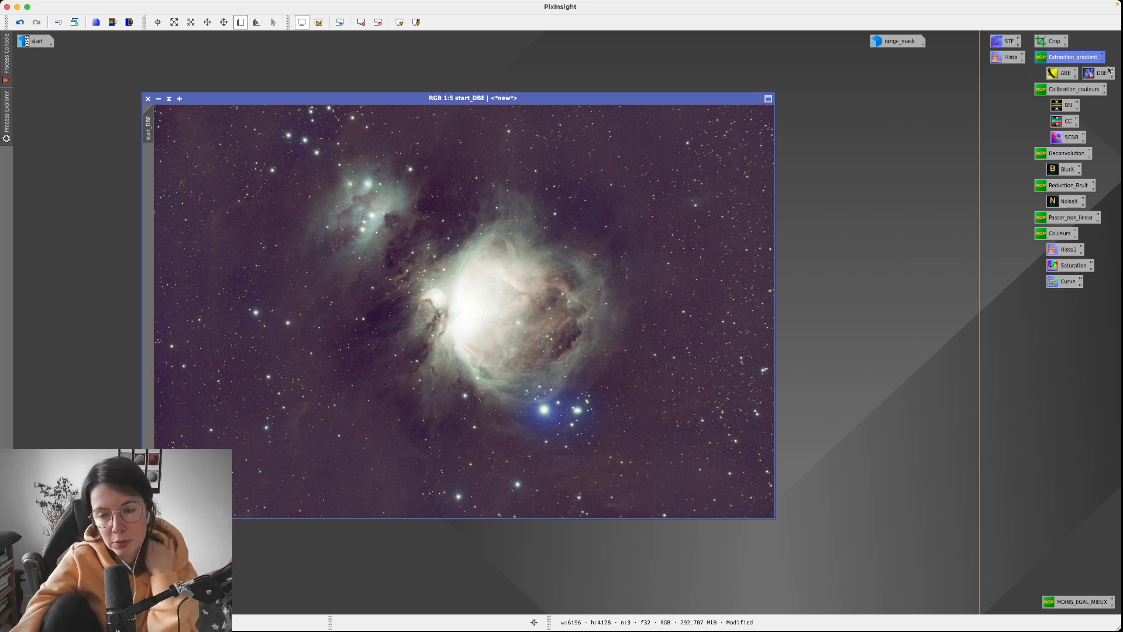
drag(1016, 94, 1111, 97)
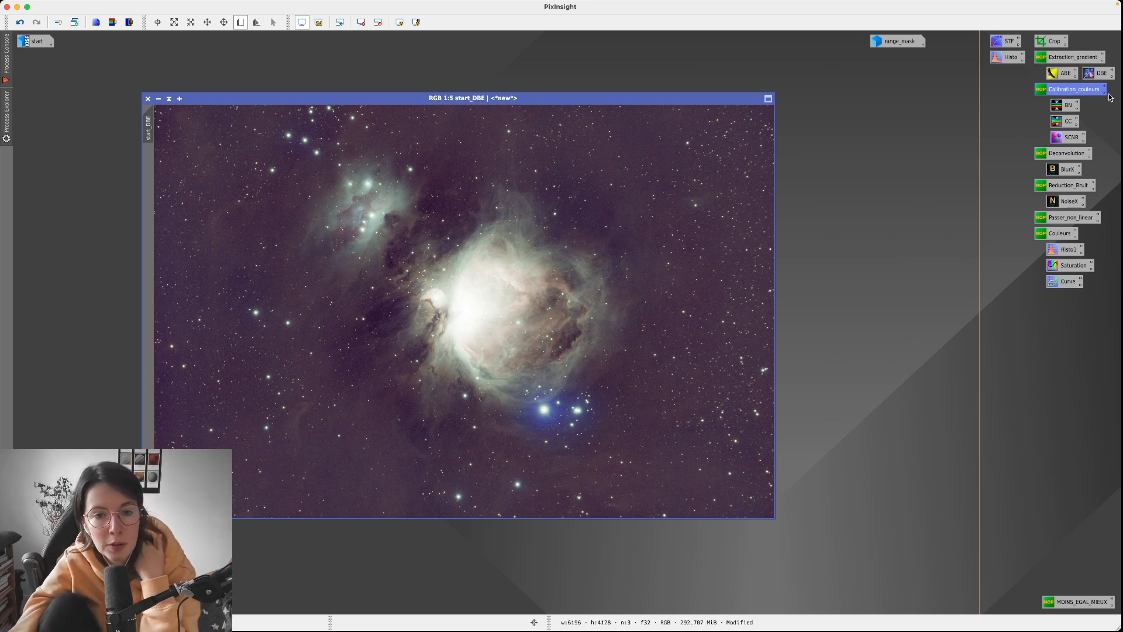
drag(1021, 156, 1117, 172)
click(1009, 157)
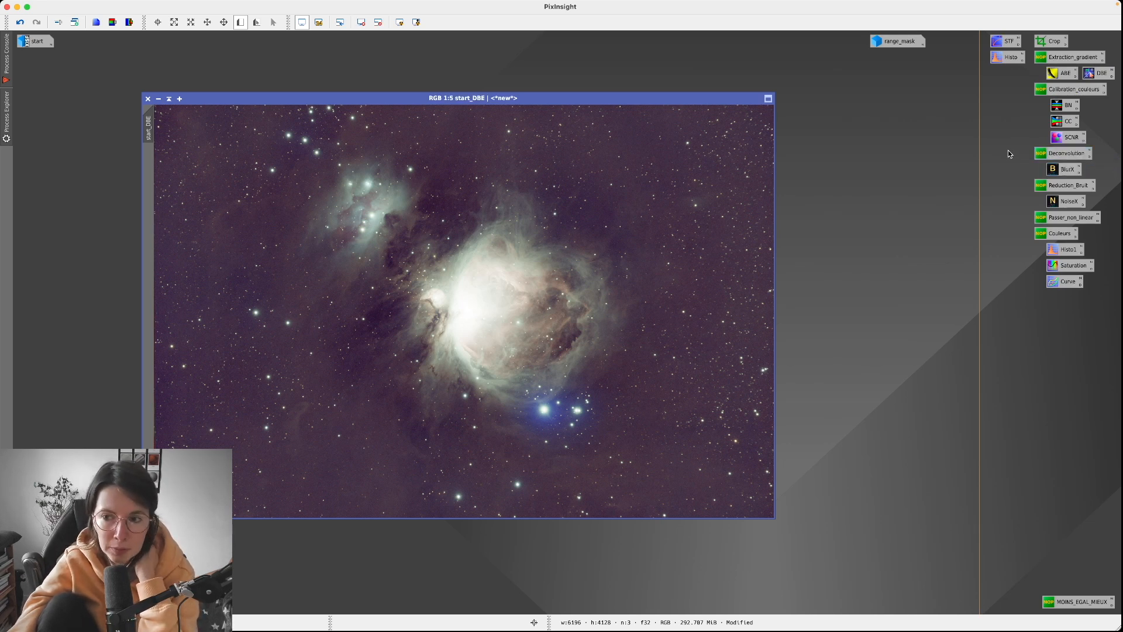
drag(1013, 184, 1108, 207)
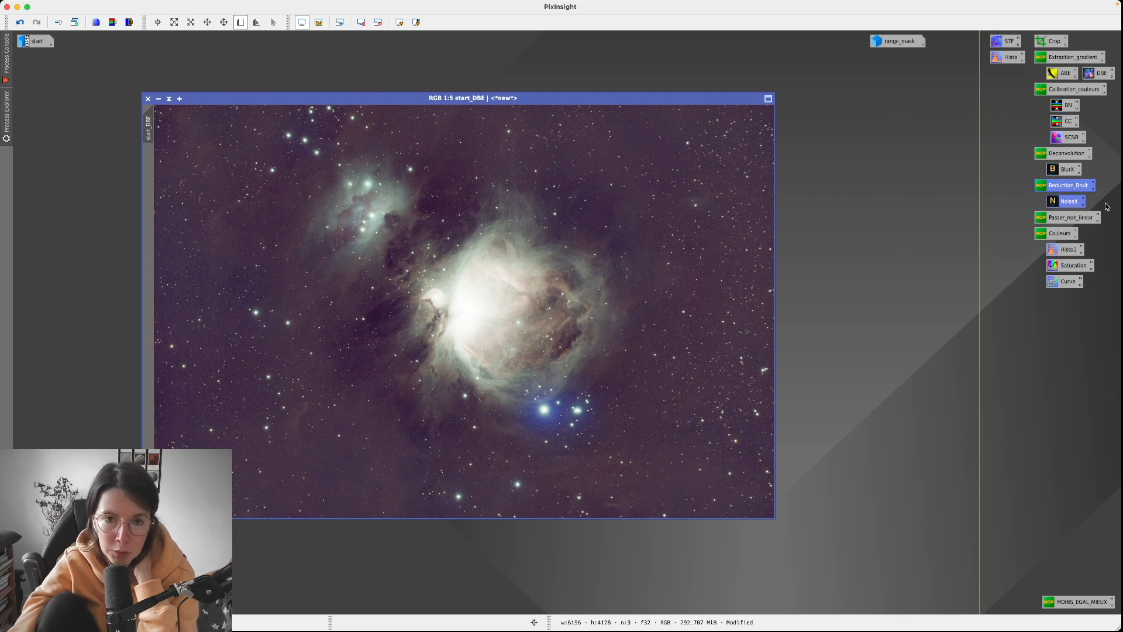
drag(1027, 222, 1046, 222)
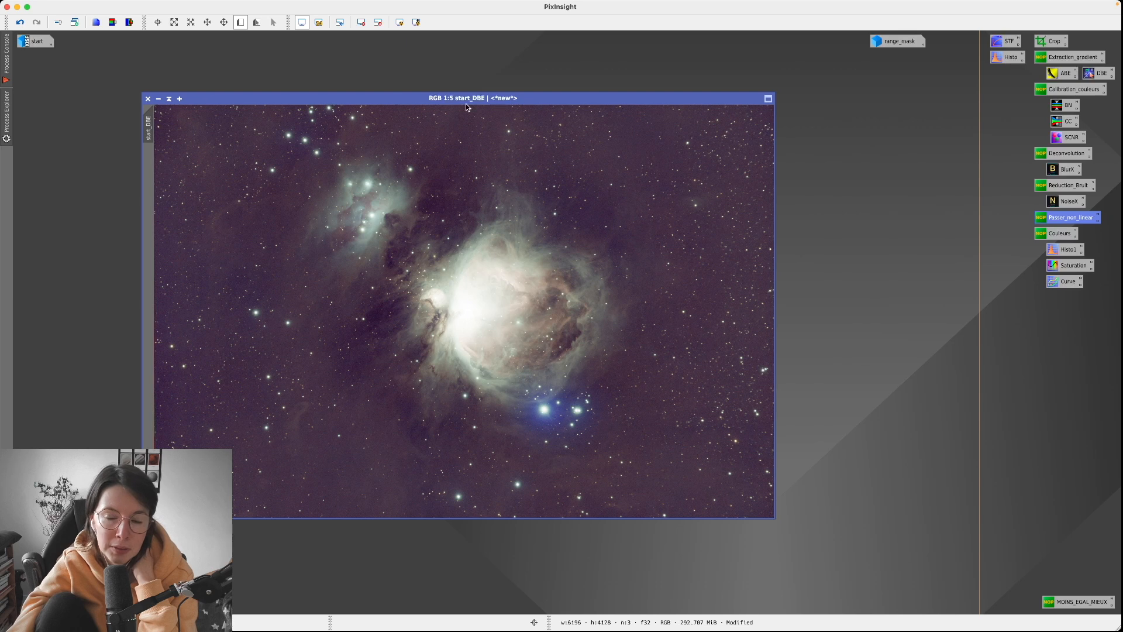
drag(1023, 241, 1093, 301)
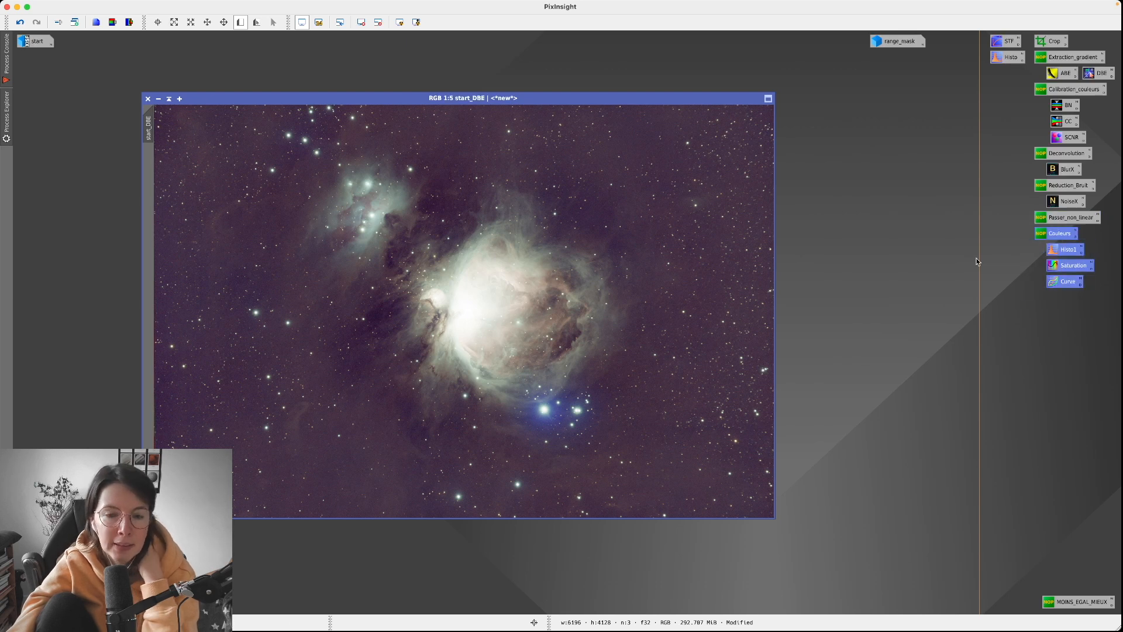
click(976, 261)
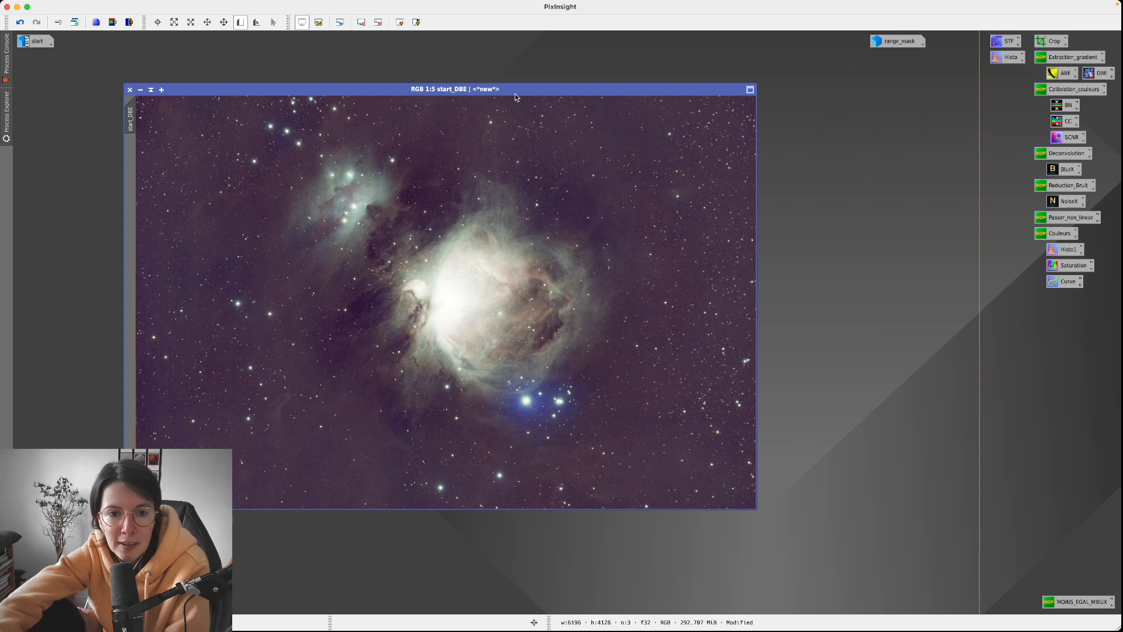
drag(515, 94, 560, 107)
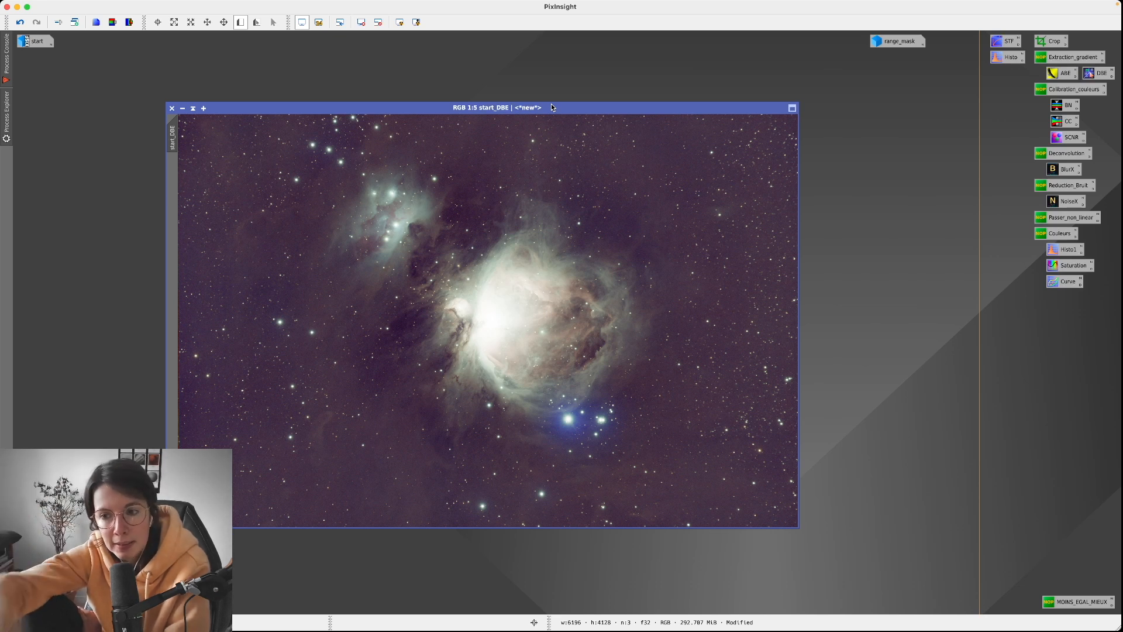
drag(1075, 304, 1092, 325)
click(986, 188)
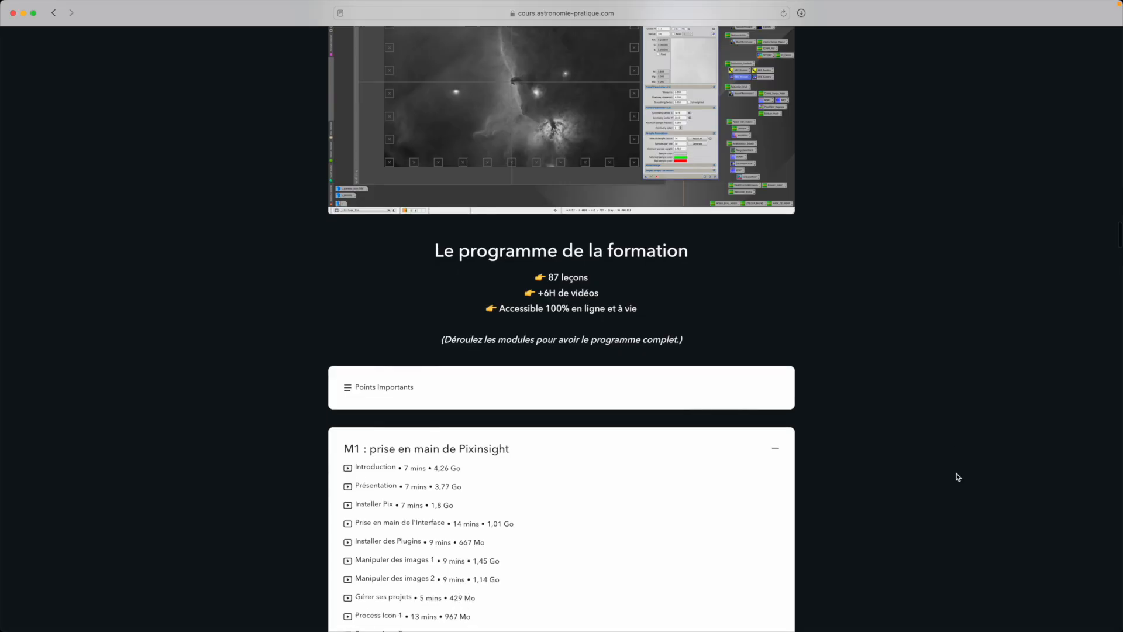
- Switch to the browser and examine the PixInsight course programme on cours.astronomie-pratique.com, from module M1 through M6
scroll(957, 475, down, 5)
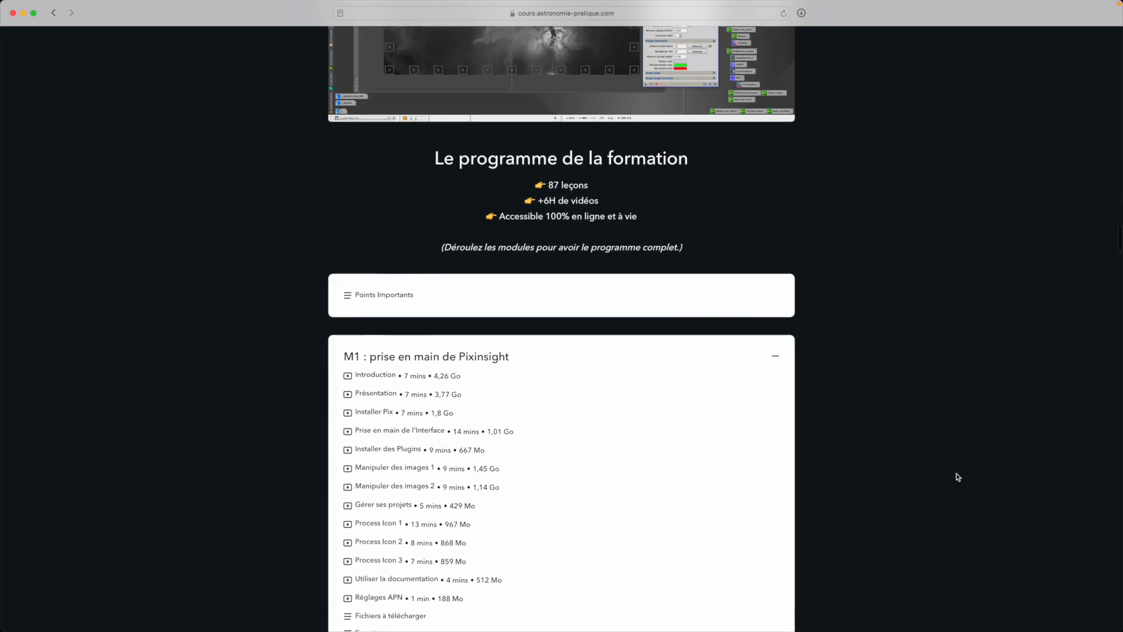
scroll(958, 477, down, 6)
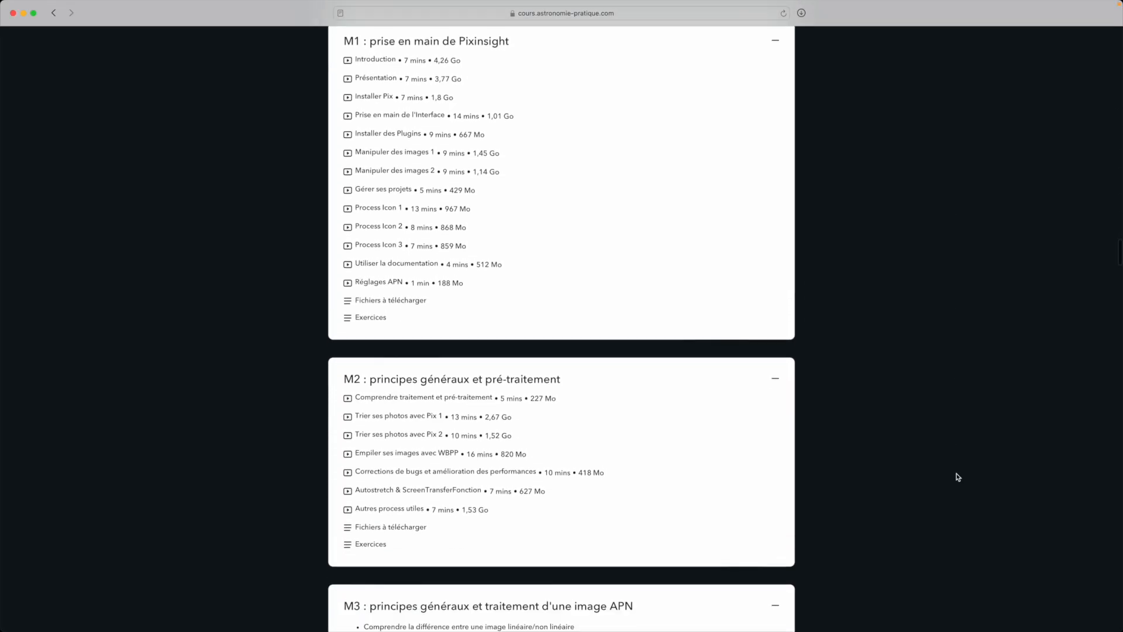
scroll(958, 477, down, 7)
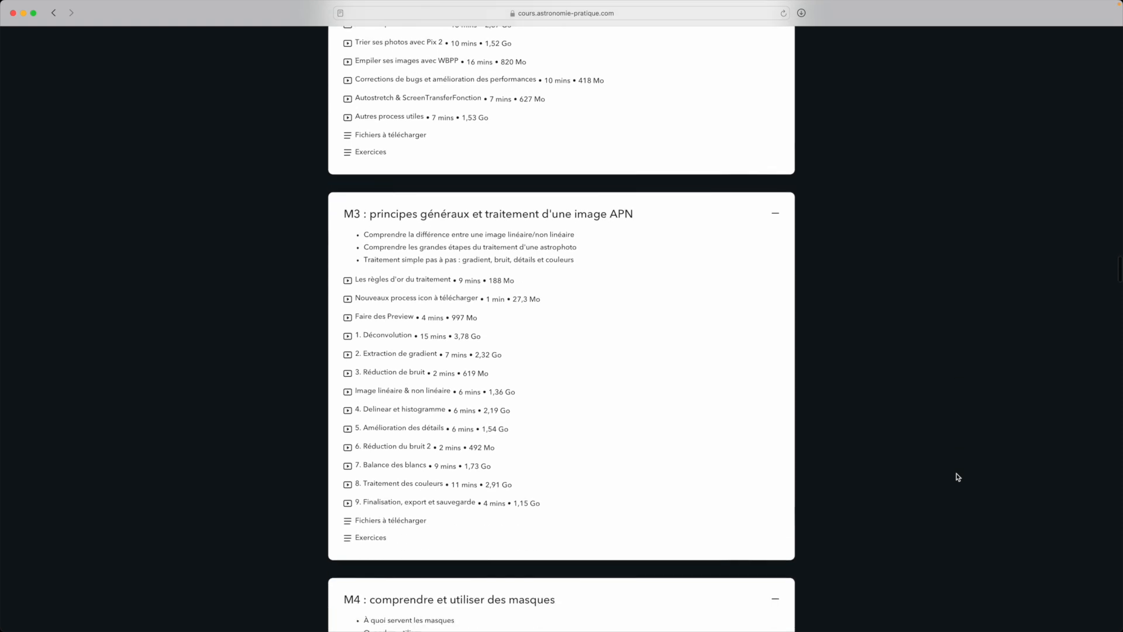
scroll(958, 477, down, 6)
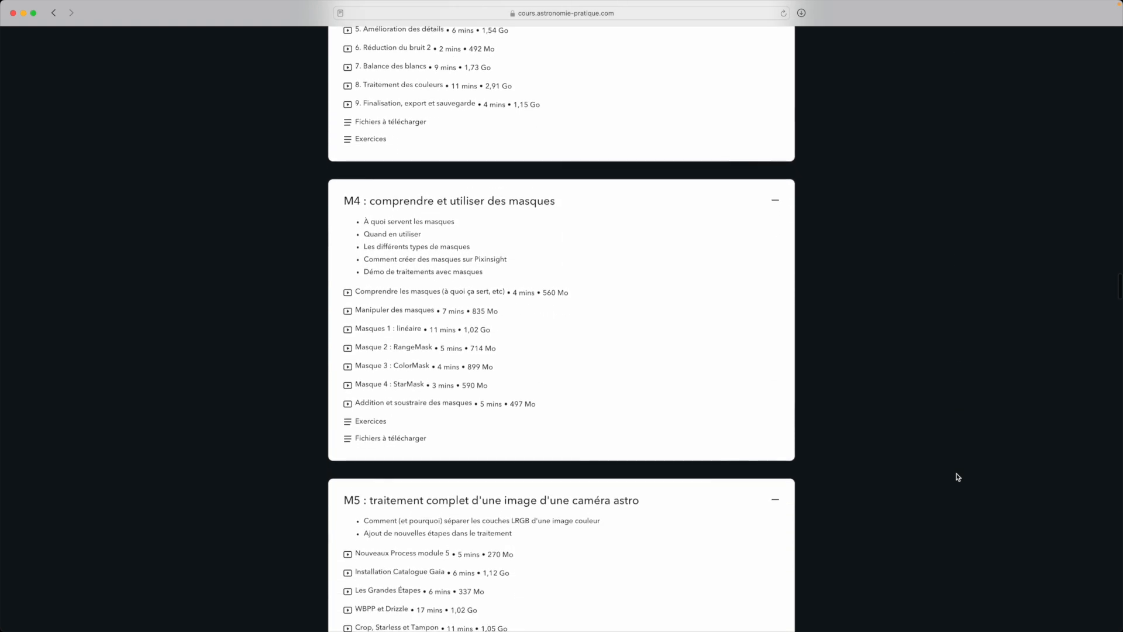
scroll(957, 477, down, 7)
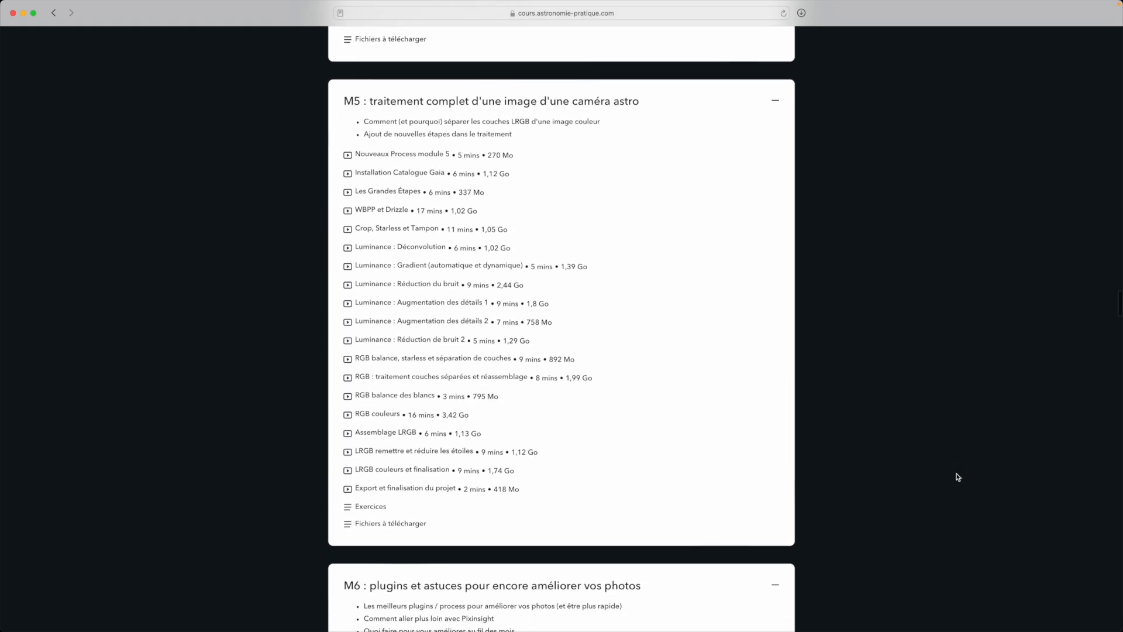
scroll(958, 477, down, 3)
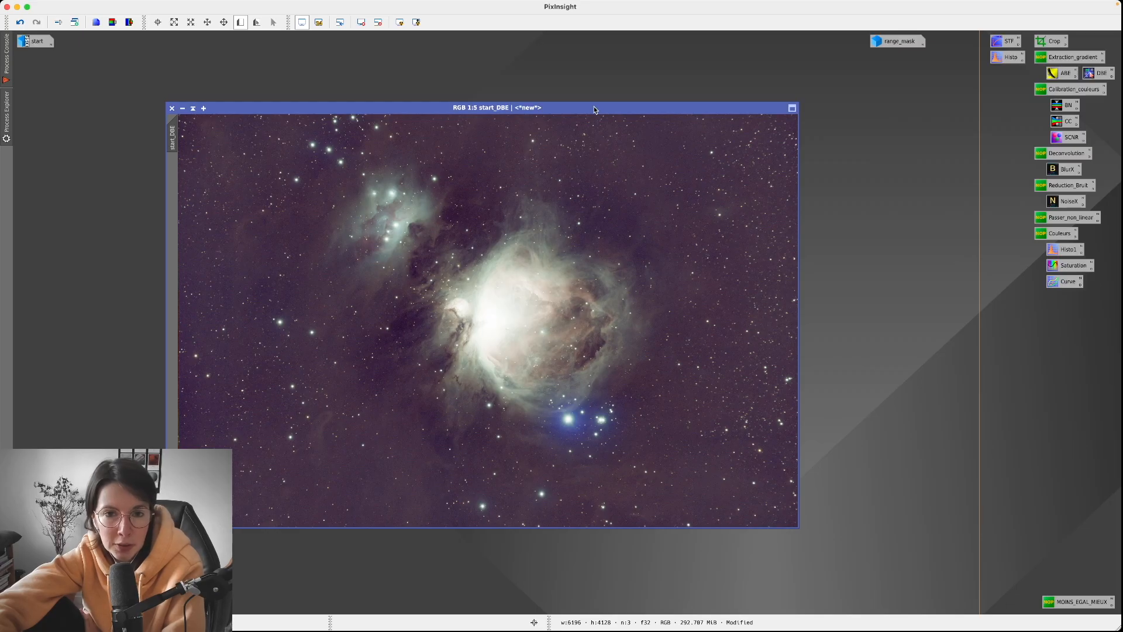